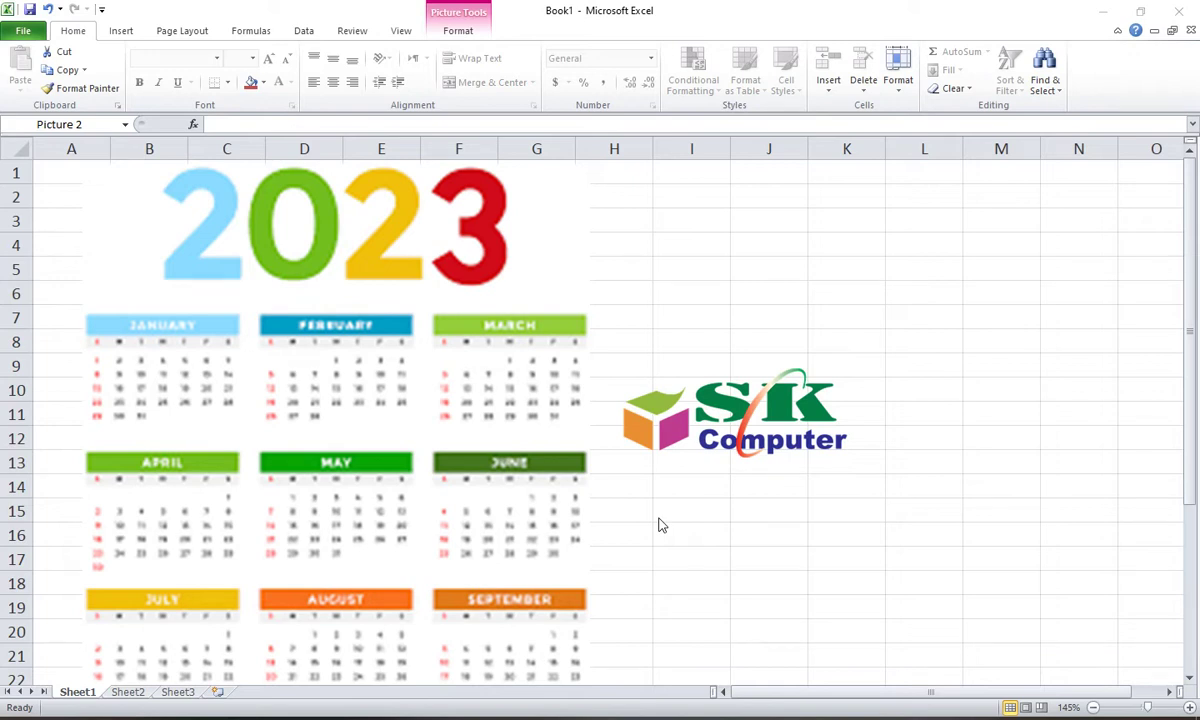
Step: Delete the sample calendar picture from the sheet
{"action": "left_click", "coordinate": [268, 424]}
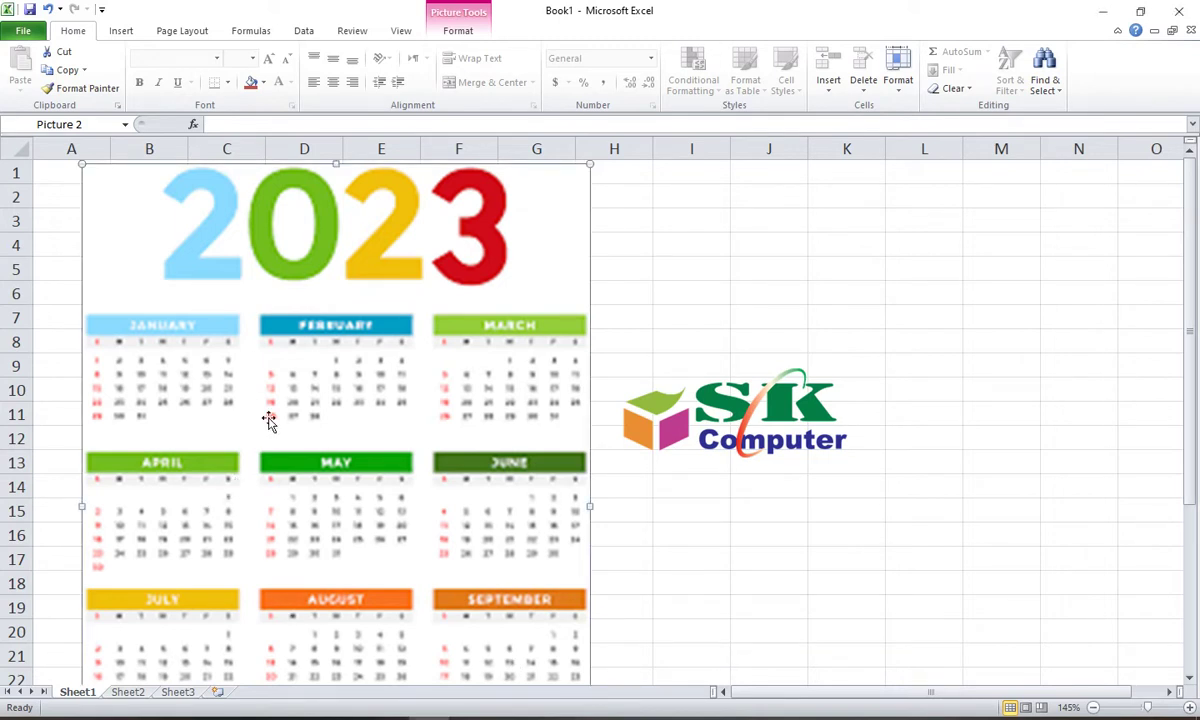
{"action": "left_click", "coordinate": [606, 494]}
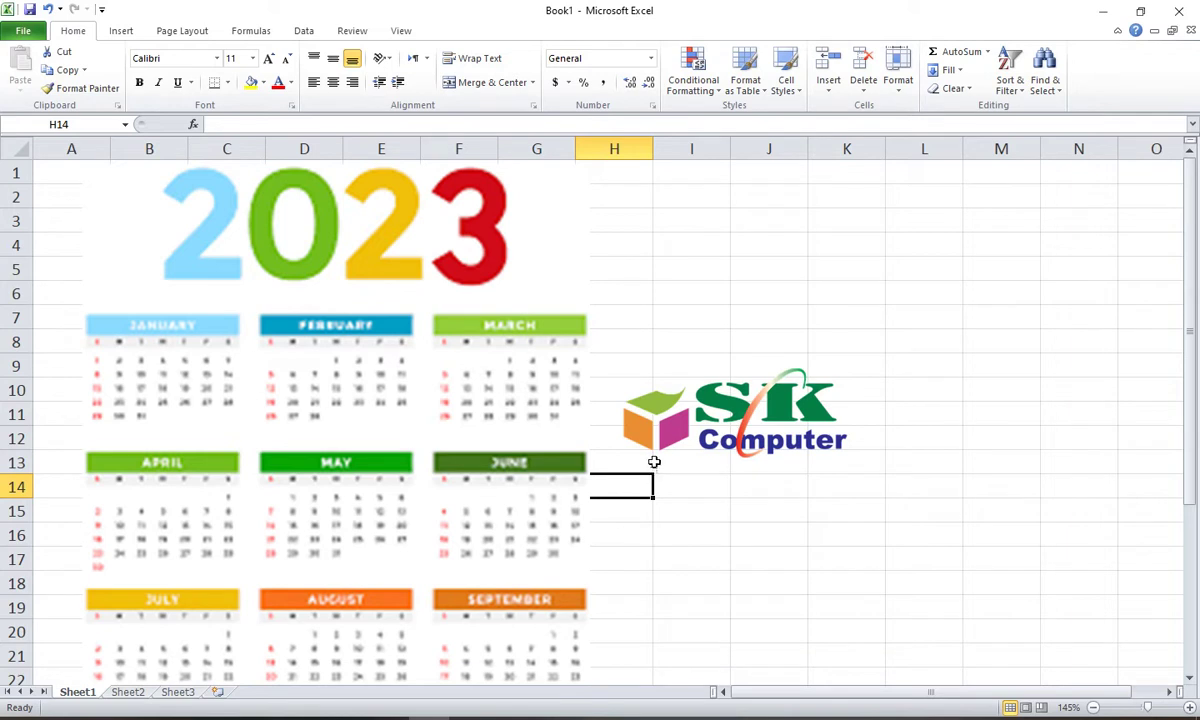
{"action": "left_click", "coordinate": [662, 508]}
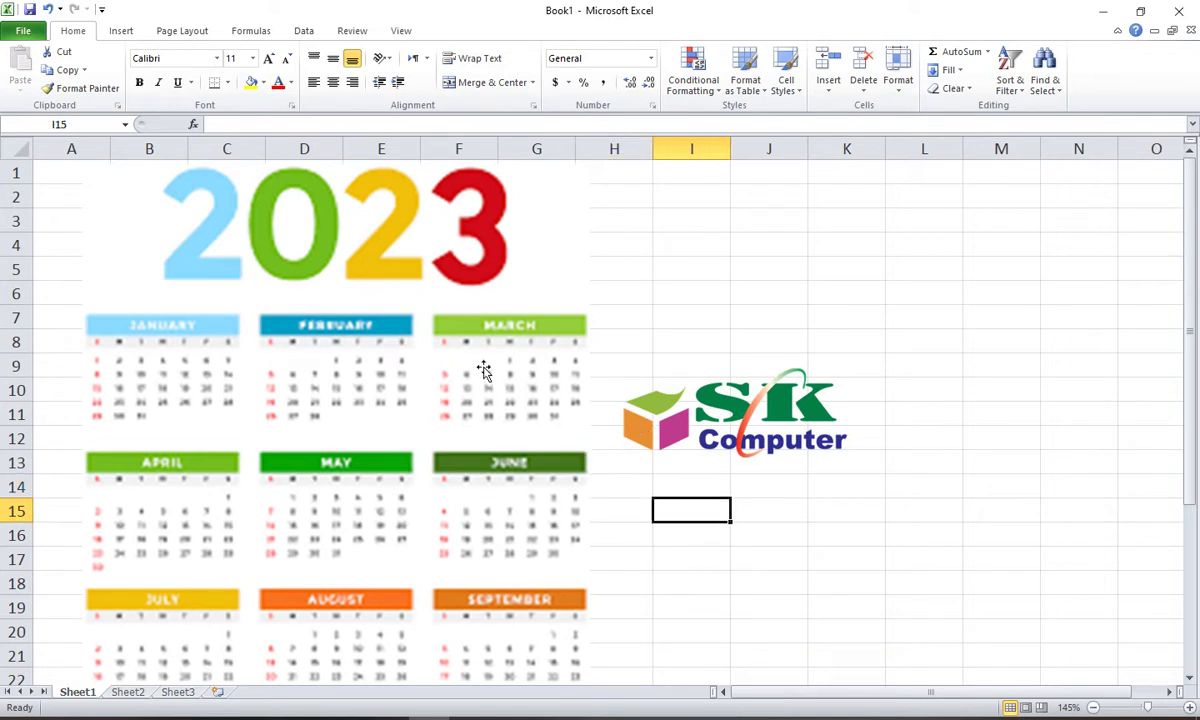
{"action": "left_click", "coordinate": [327, 347]}
{"action": "key", "text": "Delete"}
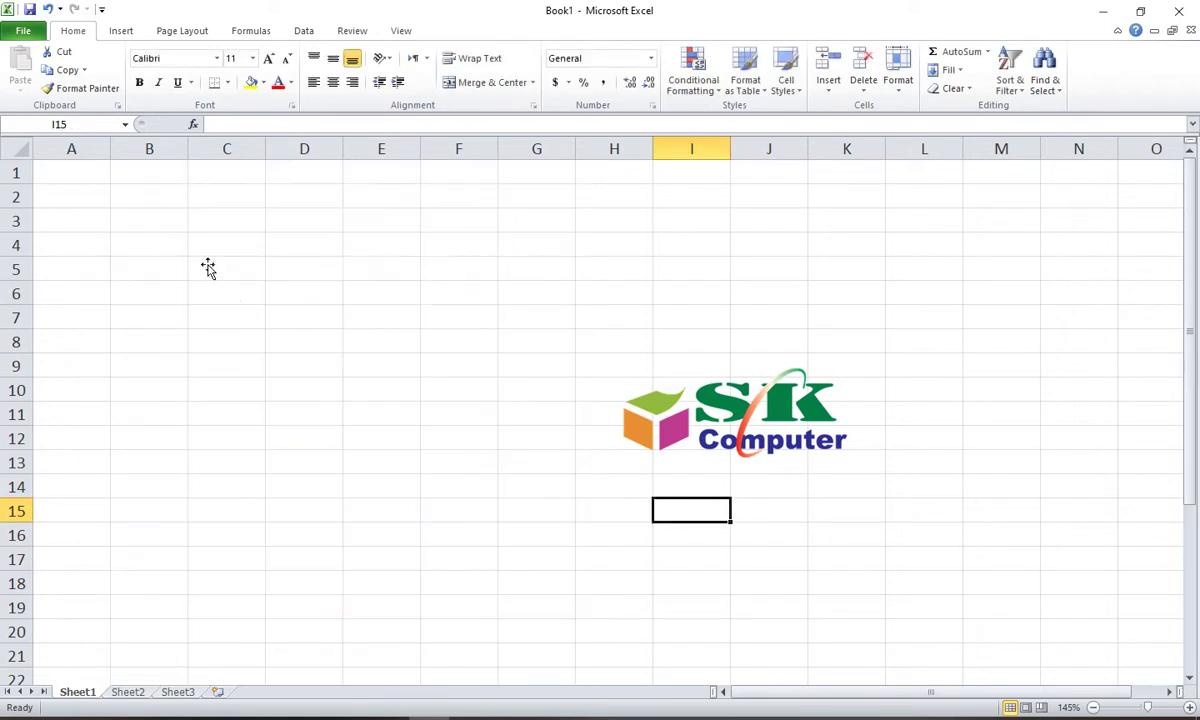
Step: Enter 2023 in cell A1 and January in cell A2
{"action": "left_click", "coordinate": [93, 171]}
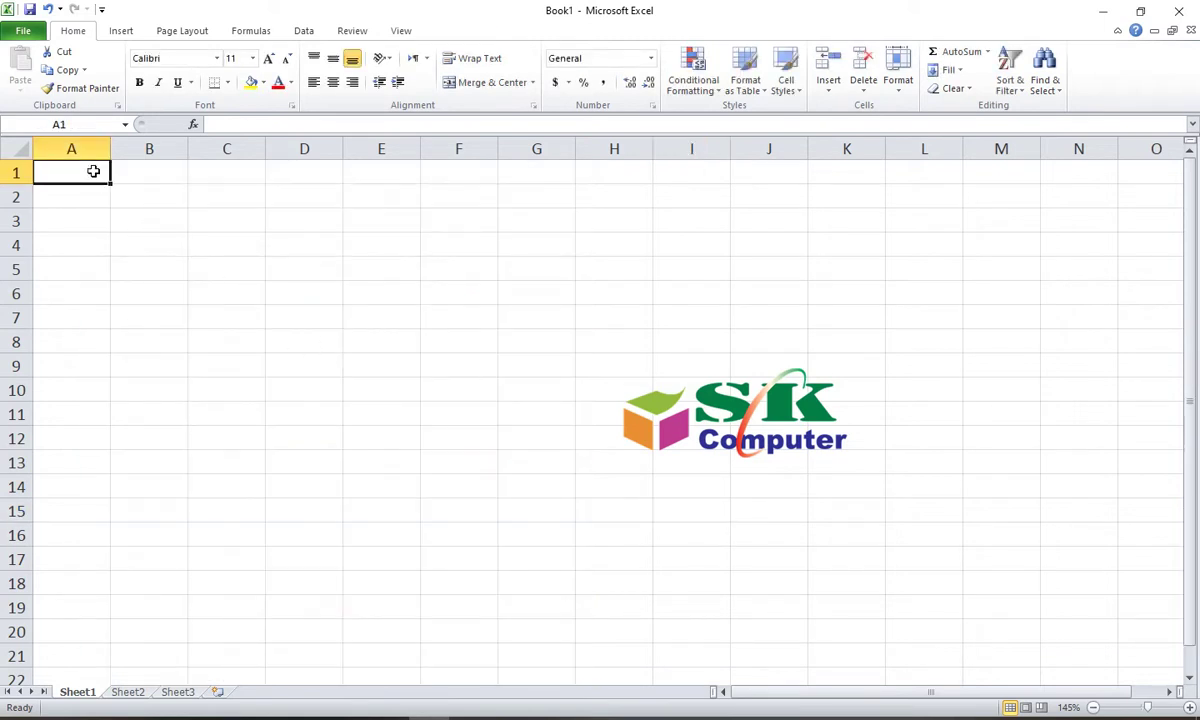
{"action": "type", "text": "2023"}
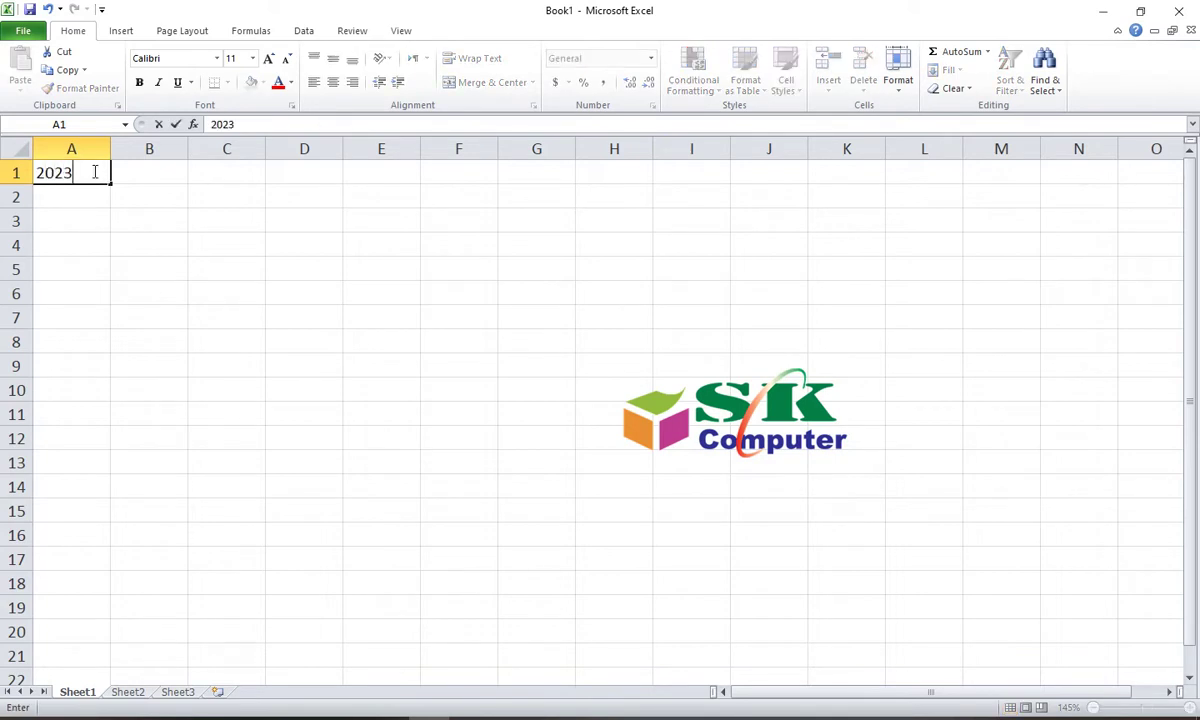
{"action": "key", "text": "Return"}
{"action": "left_click", "coordinate": [113, 272]}
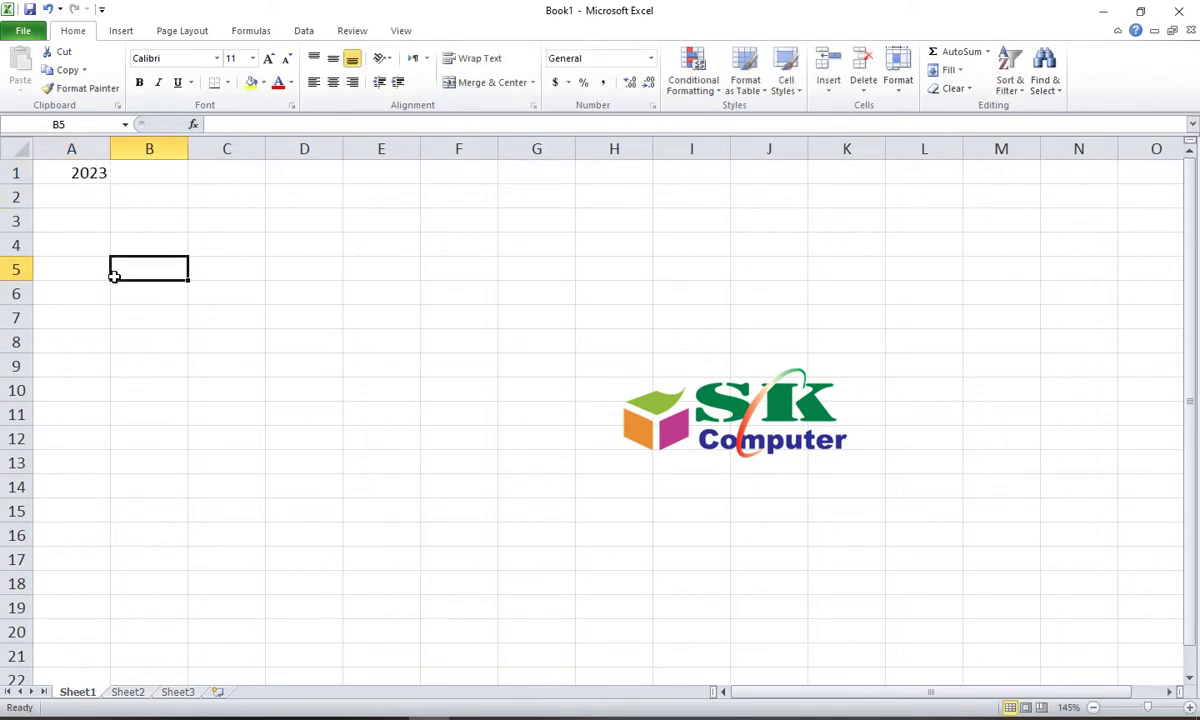
{"action": "left_click", "coordinate": [56, 198]}
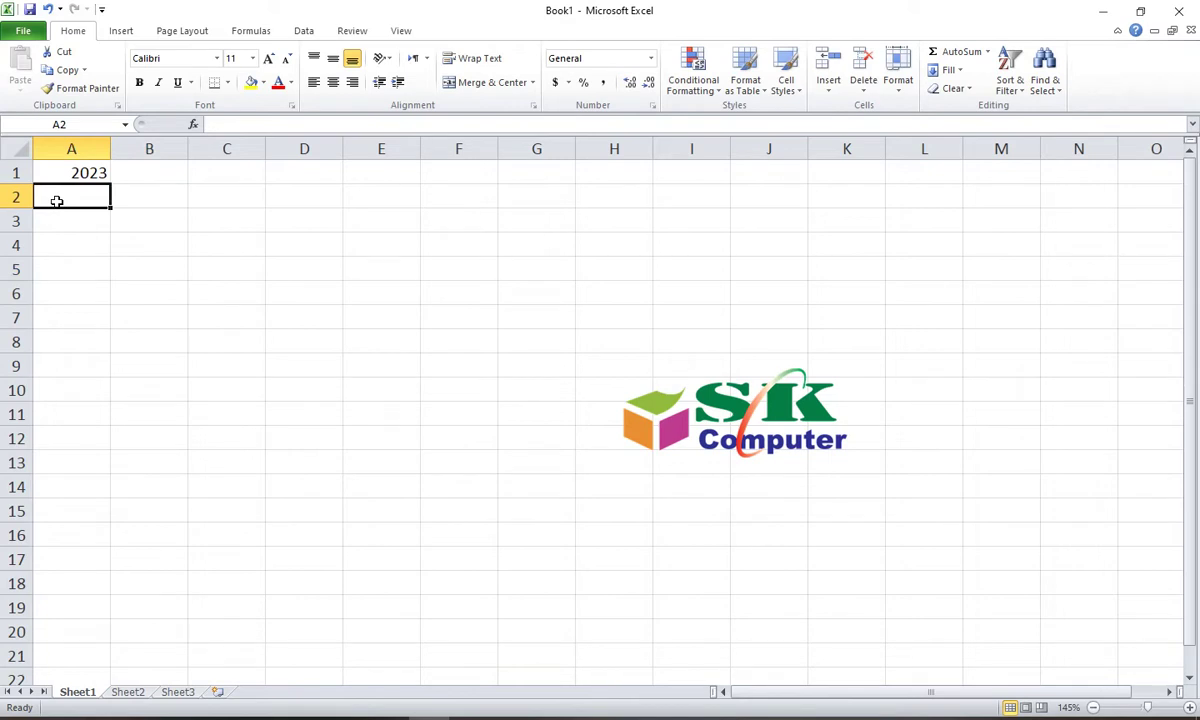
{"action": "key", "text": "Up"}
{"action": "left_click", "coordinate": [57, 202]}
{"action": "type", "text": "January"}
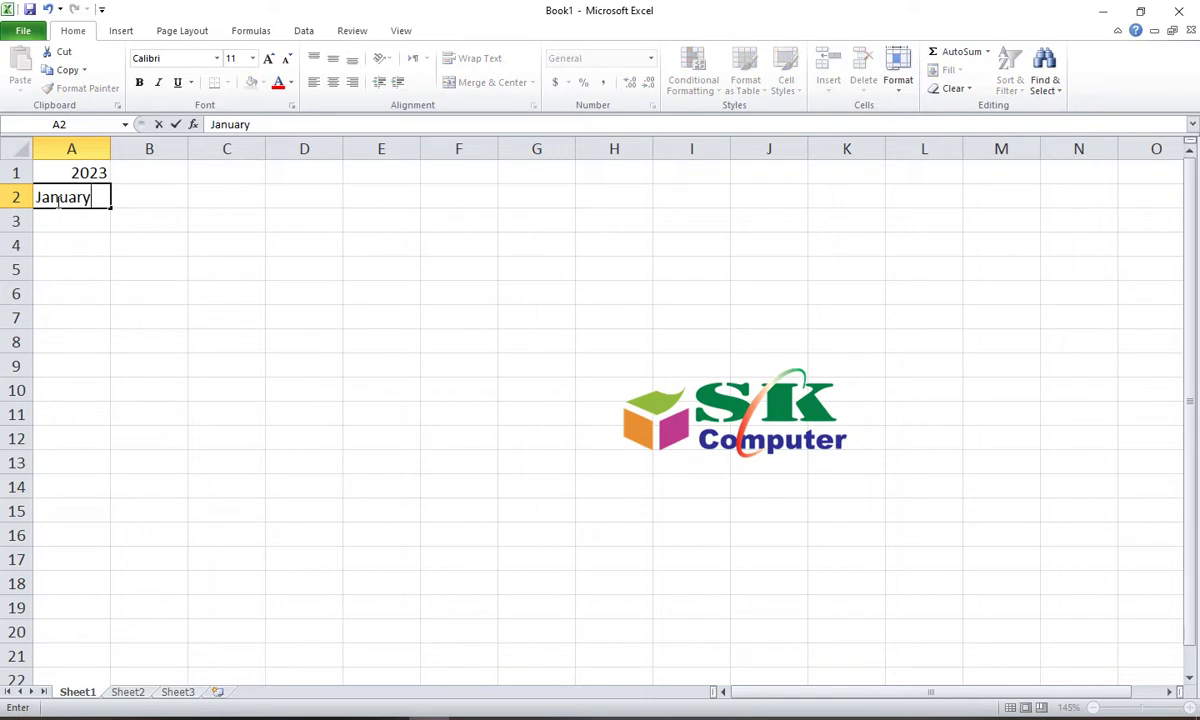
{"action": "key", "text": "Return"}
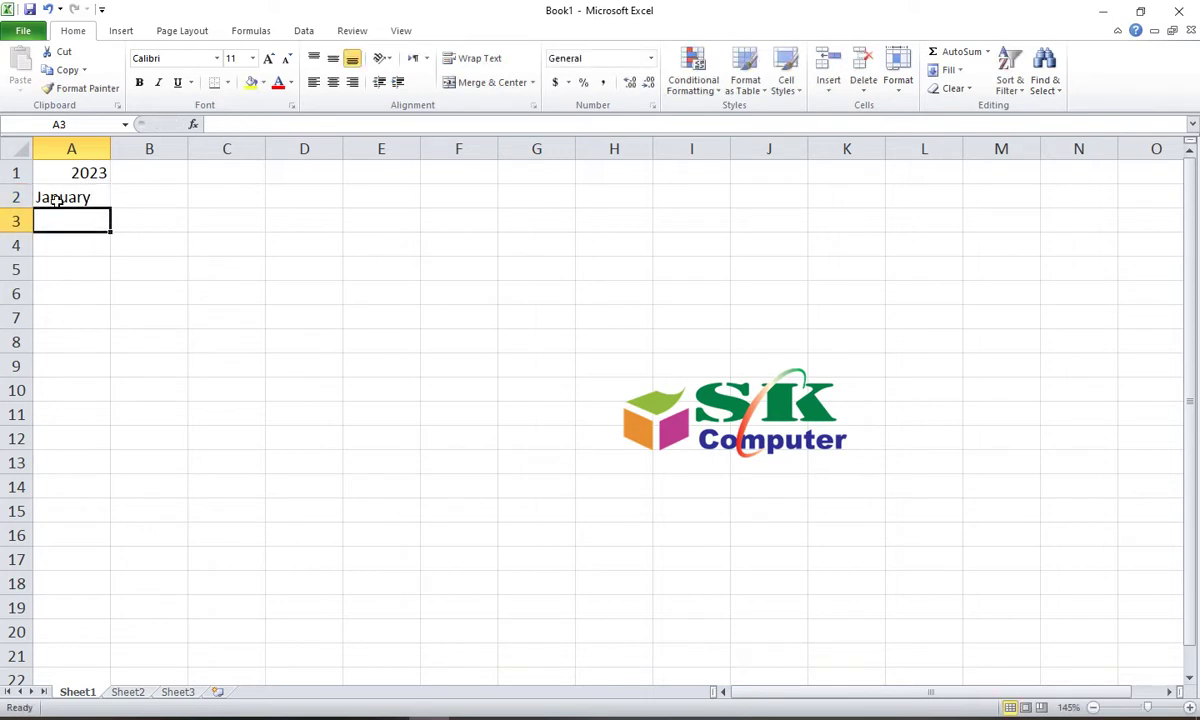
Step: Fill A3:G3 with the weekday initials S, S, M, T, W, T, F
{"action": "type", "text": "S"}
{"action": "key", "text": "Tab"}
{"action": "type", "text": "S"}
{"action": "key", "text": "Tab"}
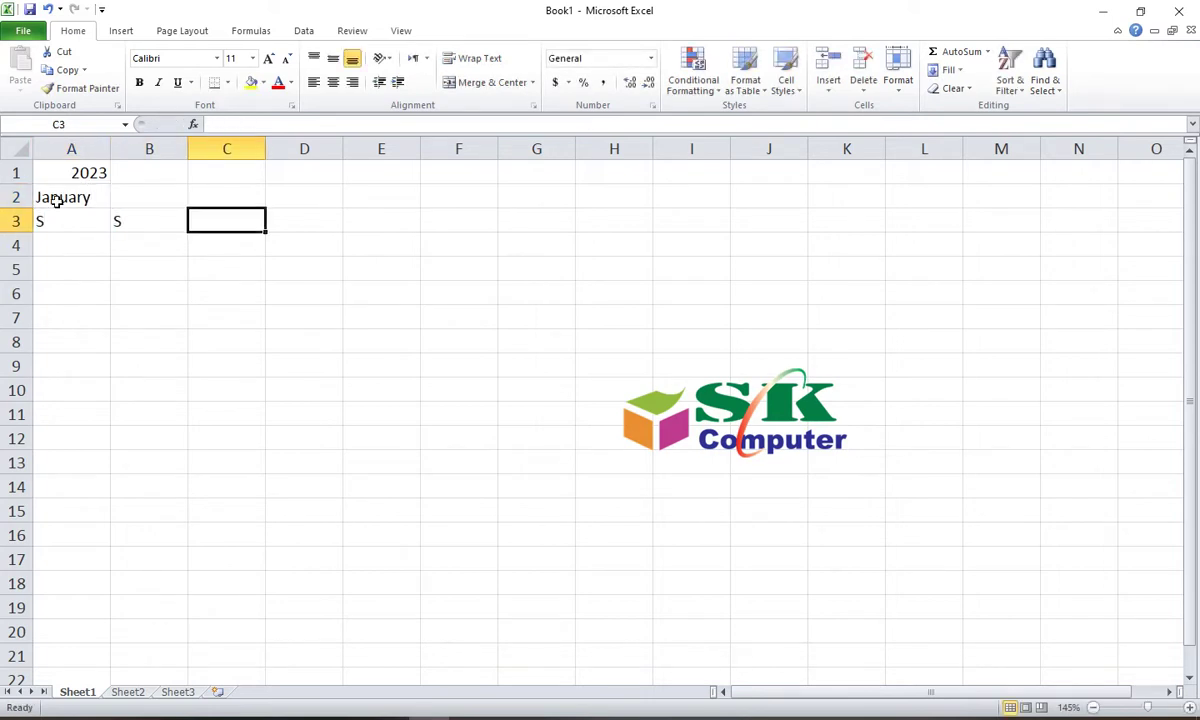
{"action": "type", "text": "M"}
{"action": "key", "text": "Tab"}
{"action": "type", "text": "T"}
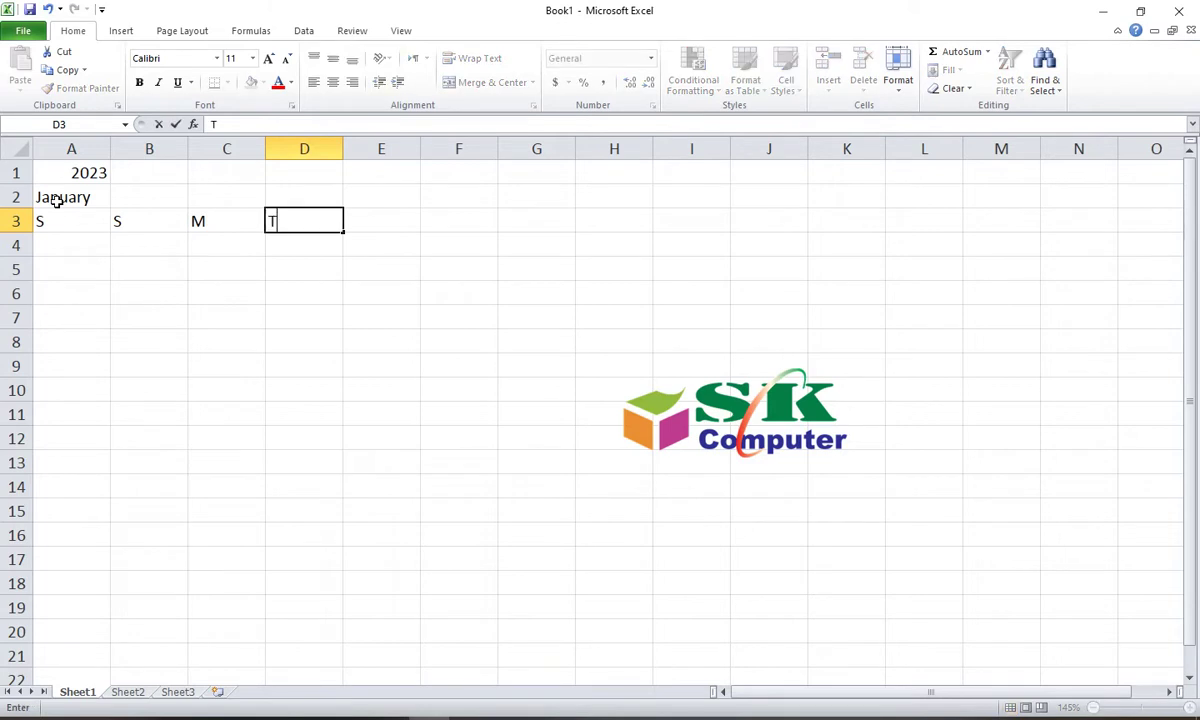
{"action": "key", "text": "Tab"}
{"action": "type", "text": "W"}
{"action": "key", "text": "Tab"}
{"action": "type", "text": "T"}
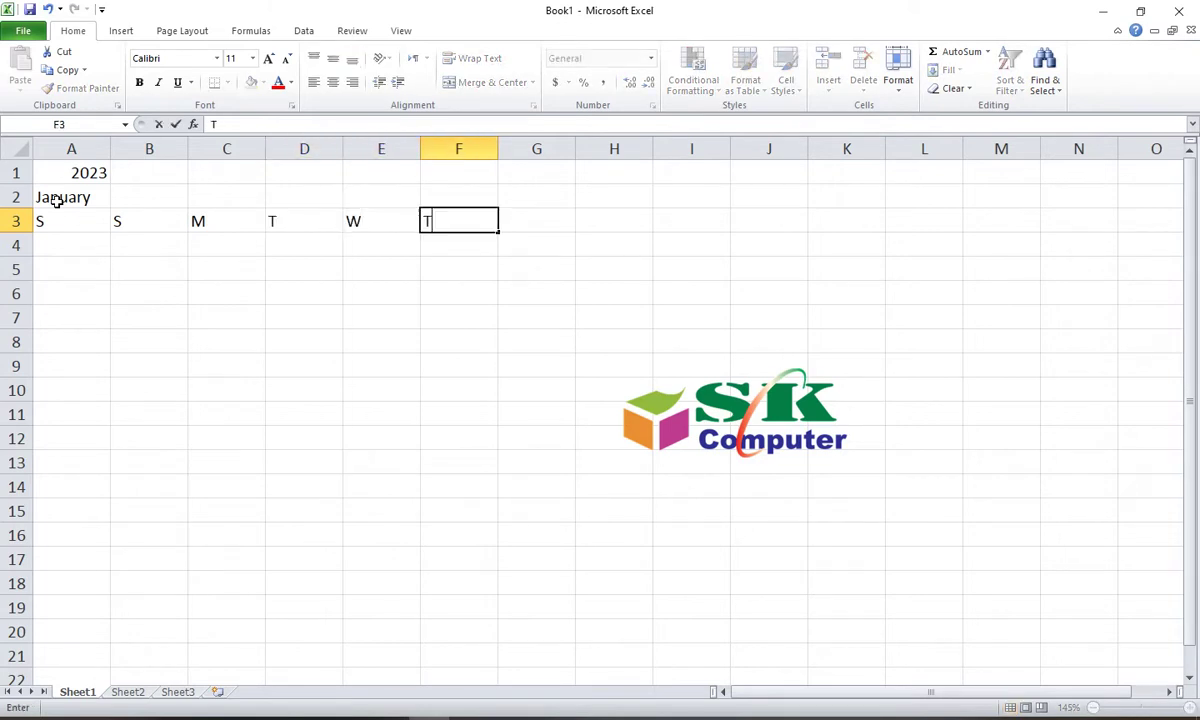
{"action": "key", "text": "Tab"}
{"action": "type", "text": "F"}
{"action": "key", "text": "Down"}
{"action": "key", "text": "Left"}
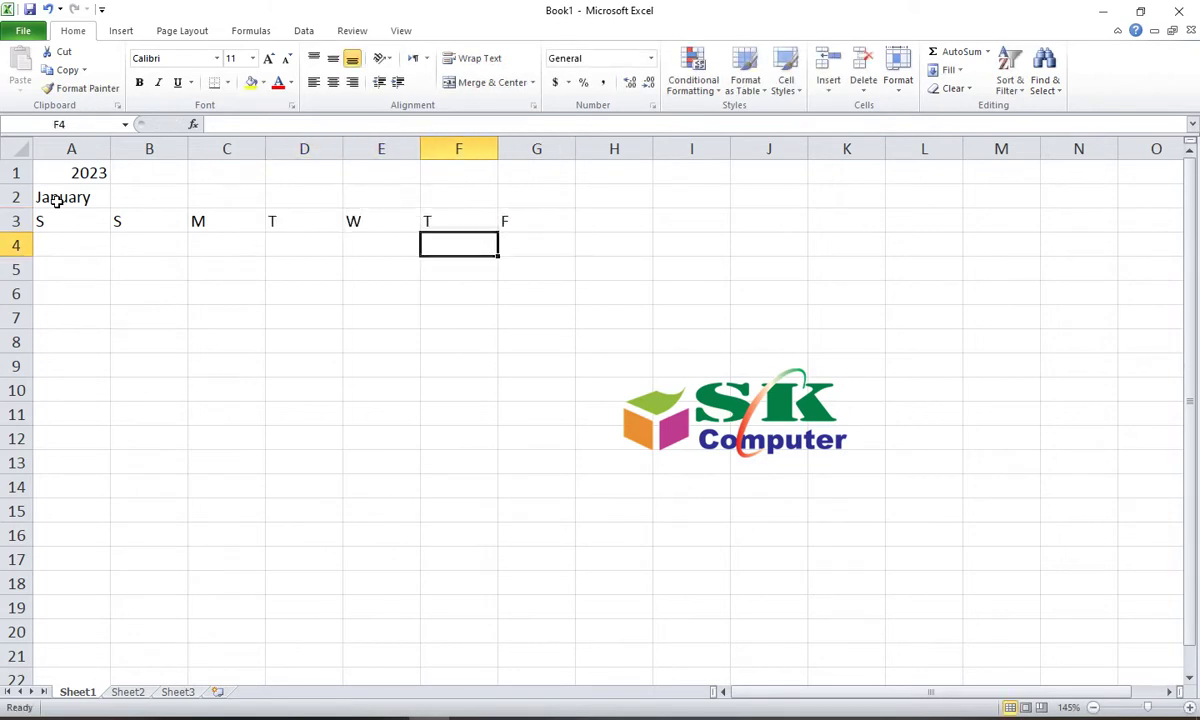
{"action": "key", "text": "Up"}
{"action": "key", "text": "Up"}
{"action": "key", "text": "Left"}
{"action": "key", "text": "Left"}
{"action": "key", "text": "Down"}
{"action": "key", "text": "Down"}
{"action": "key", "text": "Left"}
{"action": "key", "text": "Left"}
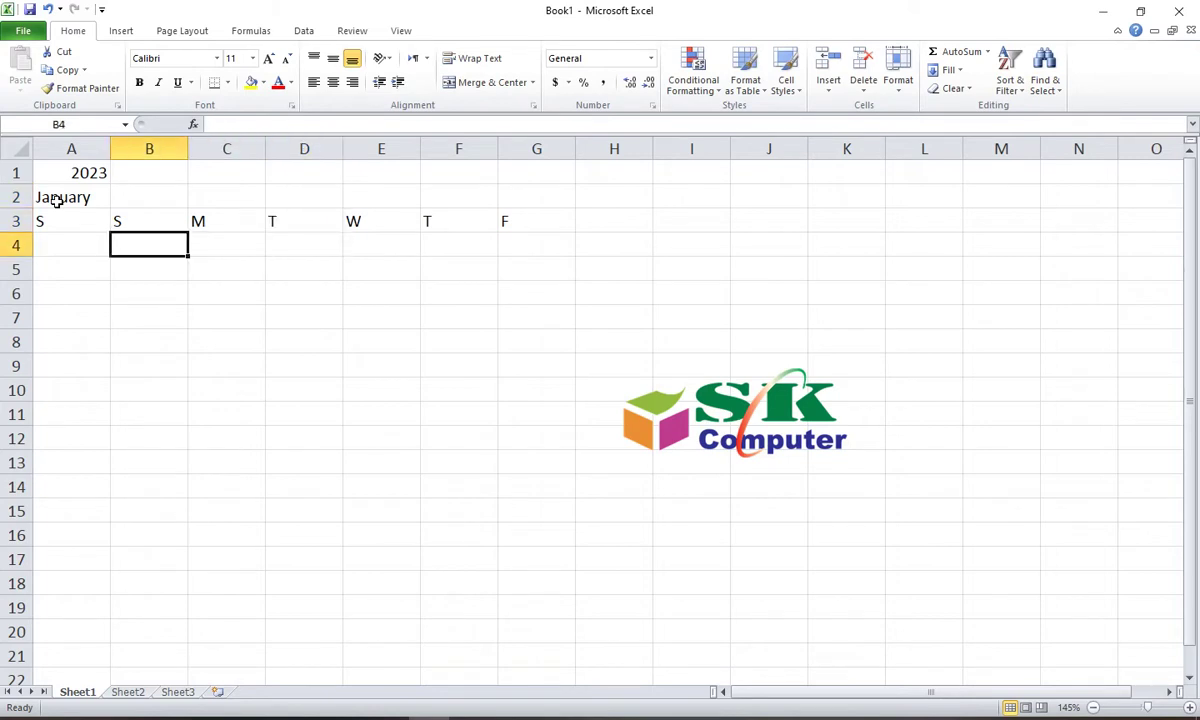
Step: Check the weekday initials in cells A3 through G3
{"action": "left_click", "coordinate": [50, 220]}
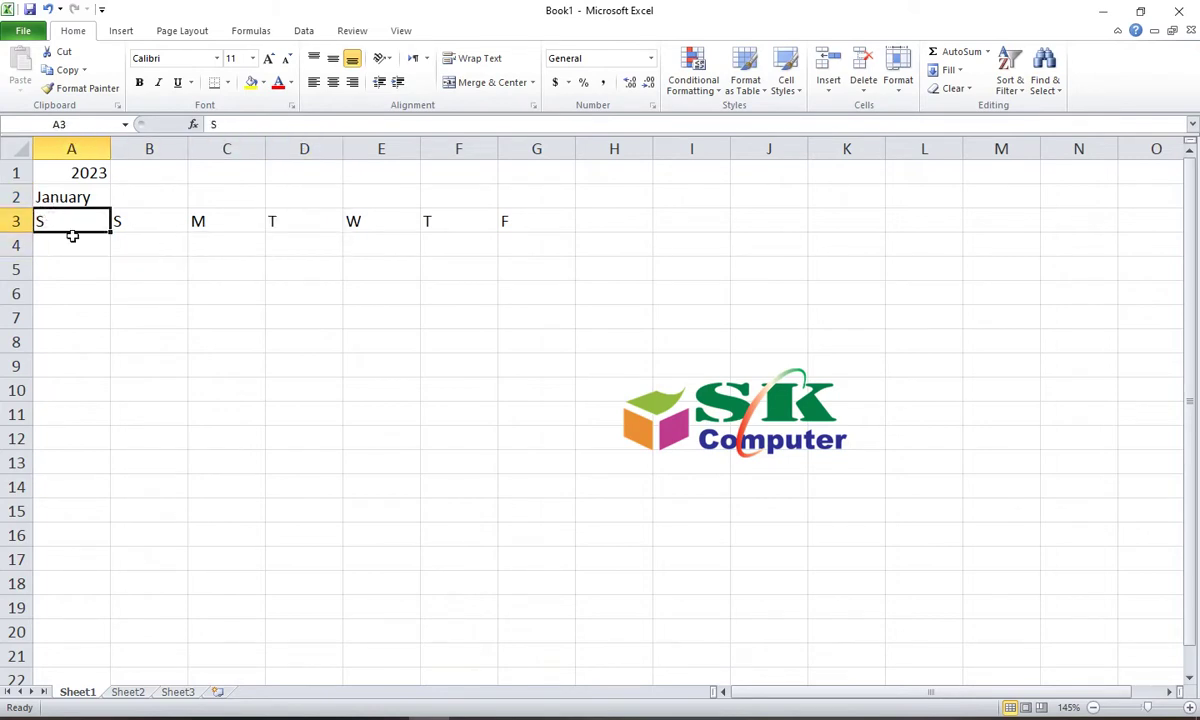
{"action": "left_click", "coordinate": [120, 218]}
{"action": "left_click", "coordinate": [216, 224]}
{"action": "left_click", "coordinate": [300, 220]}
{"action": "left_click", "coordinate": [383, 226]}
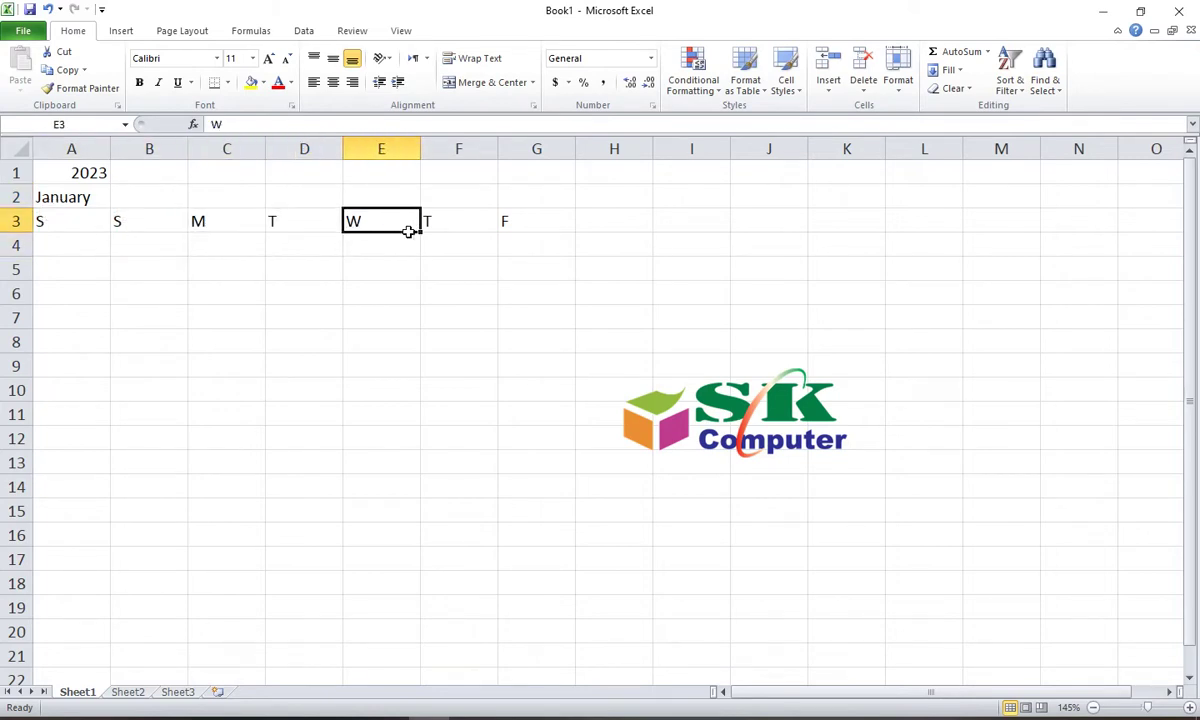
{"action": "left_click", "coordinate": [452, 219]}
{"action": "left_click", "coordinate": [517, 225]}
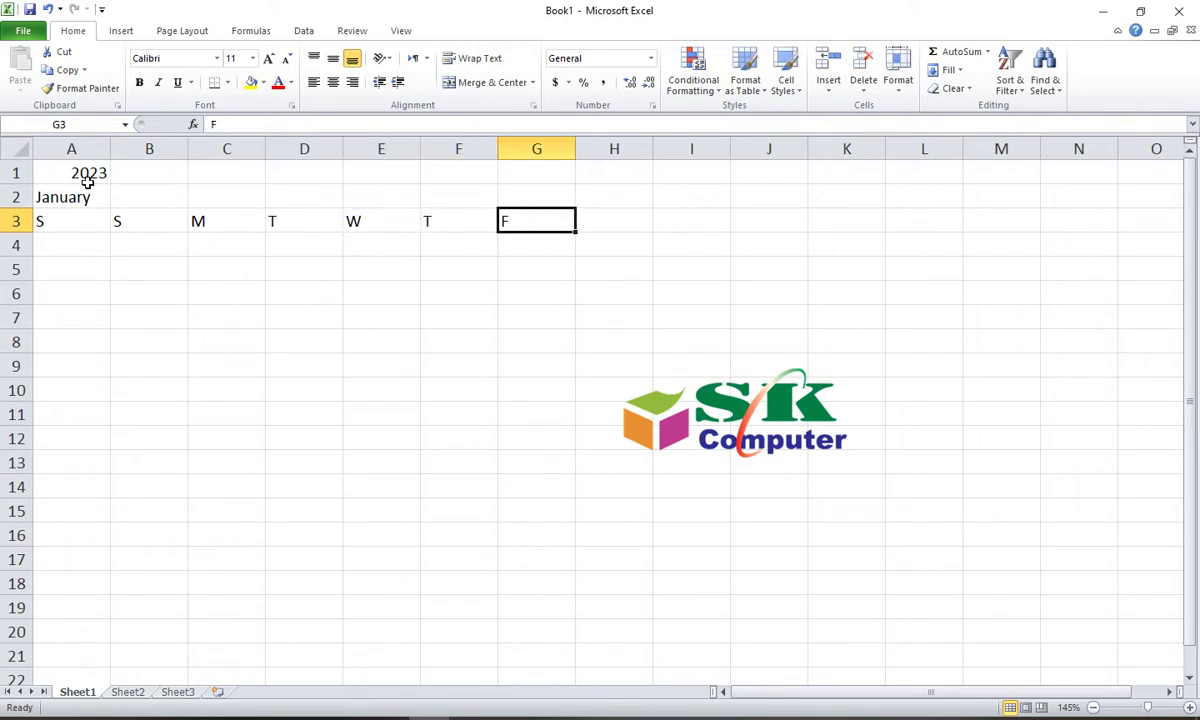
Step: Narrow columns A–H to about 4.00 width and move the SK Computer logo down-right
{"action": "left_click_drag", "start_coordinate": [110, 148], "coordinate": [74, 148]}
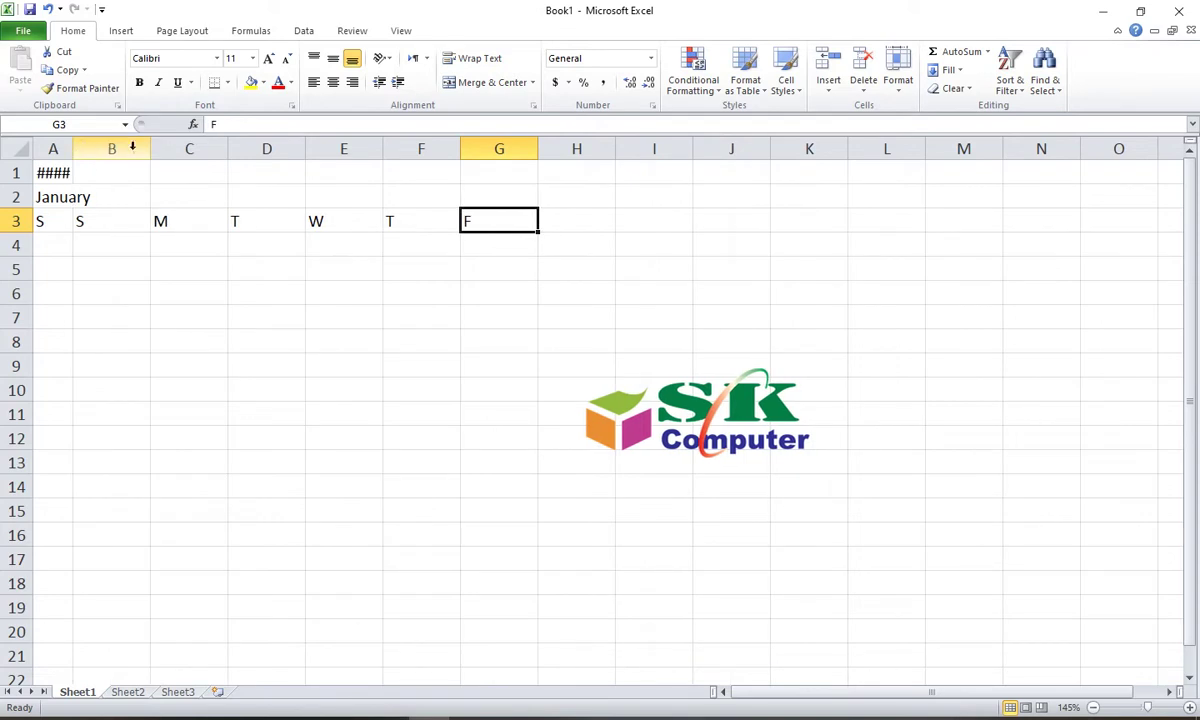
{"action": "left_click_drag", "start_coordinate": [150, 148], "coordinate": [113, 148]}
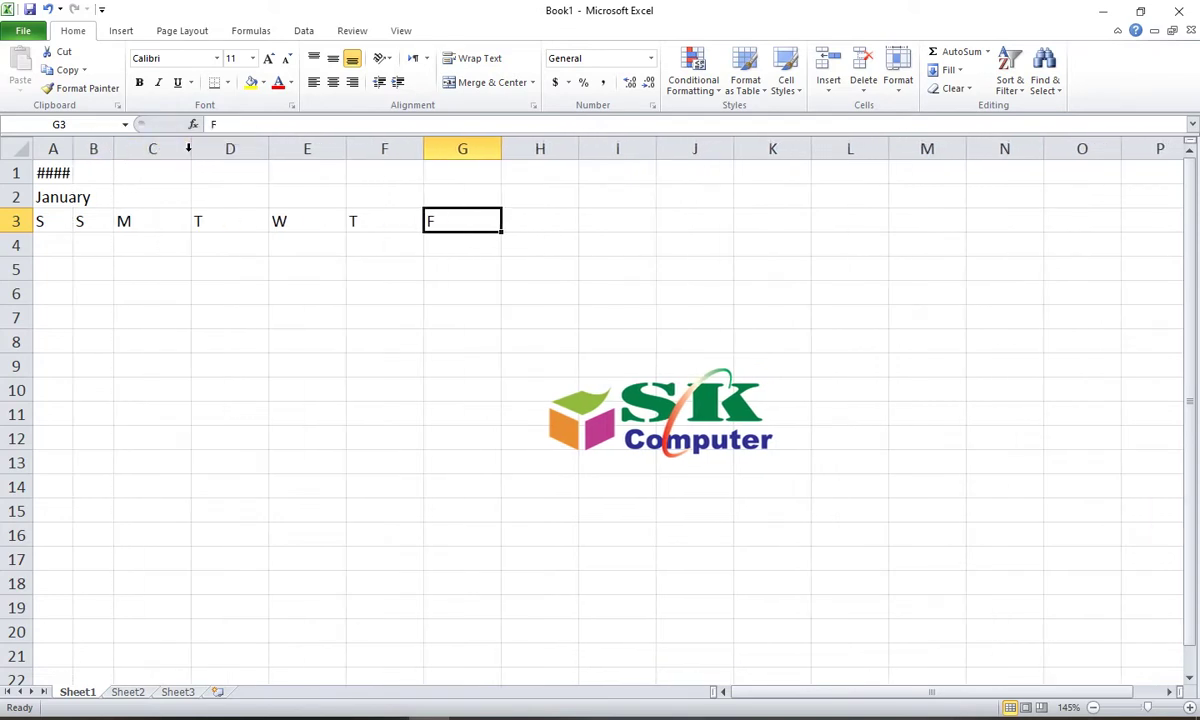
{"action": "left_click_drag", "start_coordinate": [189, 148], "coordinate": [159, 148]}
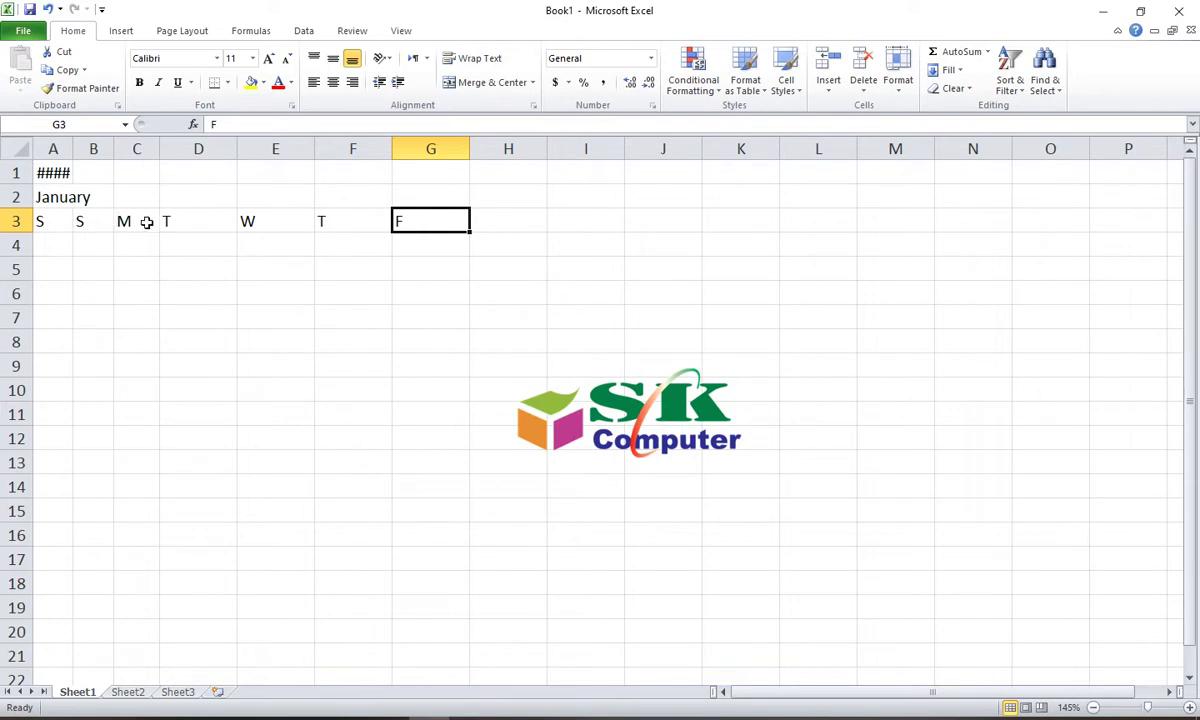
{"action": "left_click_drag", "start_coordinate": [236, 148], "coordinate": [203, 146]}
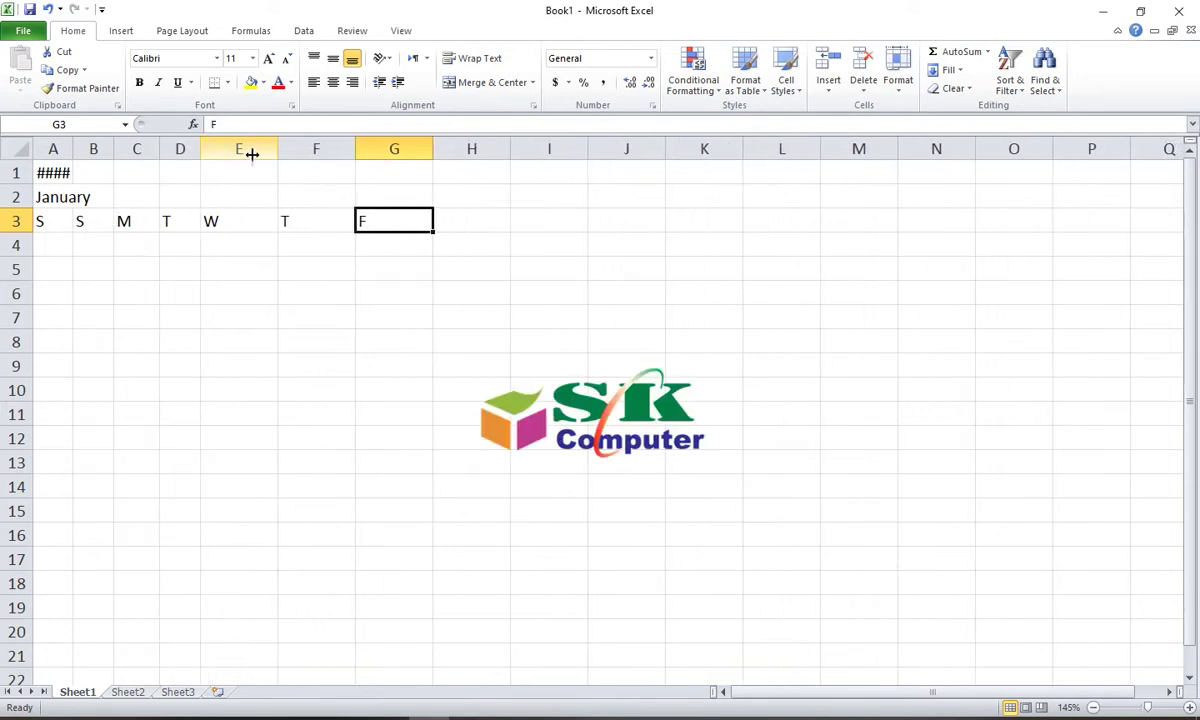
{"action": "left_click_drag", "start_coordinate": [277, 148], "coordinate": [249, 150]}
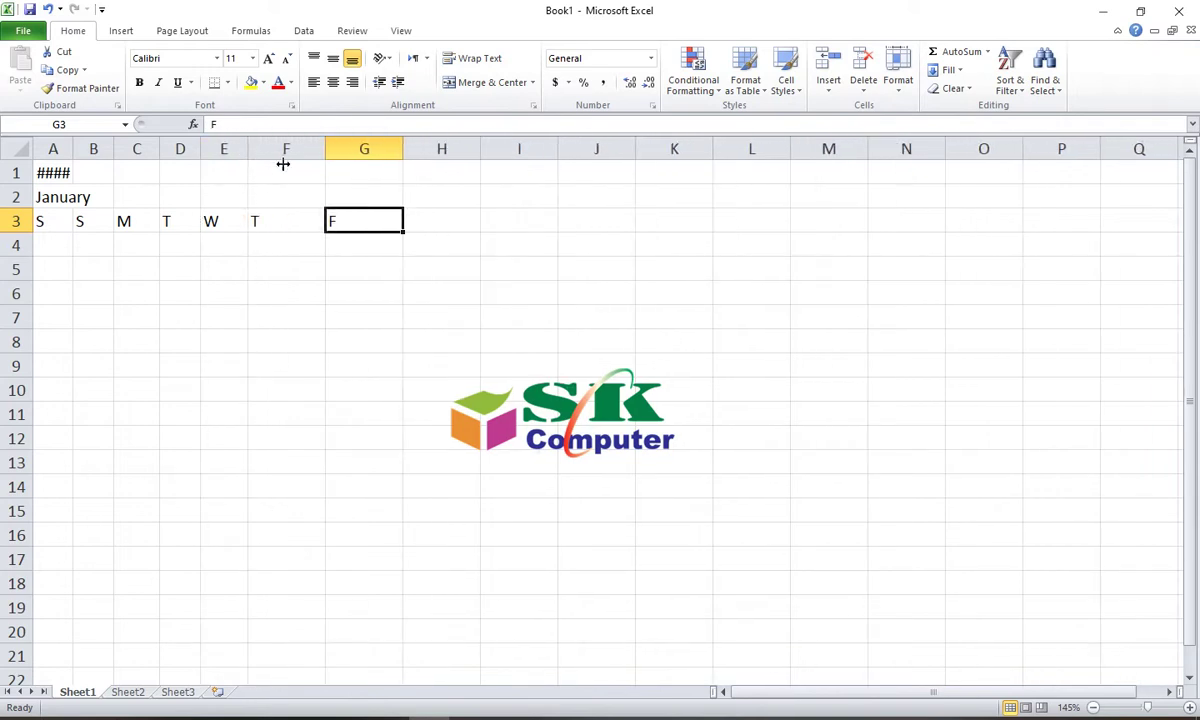
{"action": "left_click_drag", "start_coordinate": [323, 150], "coordinate": [292, 150]}
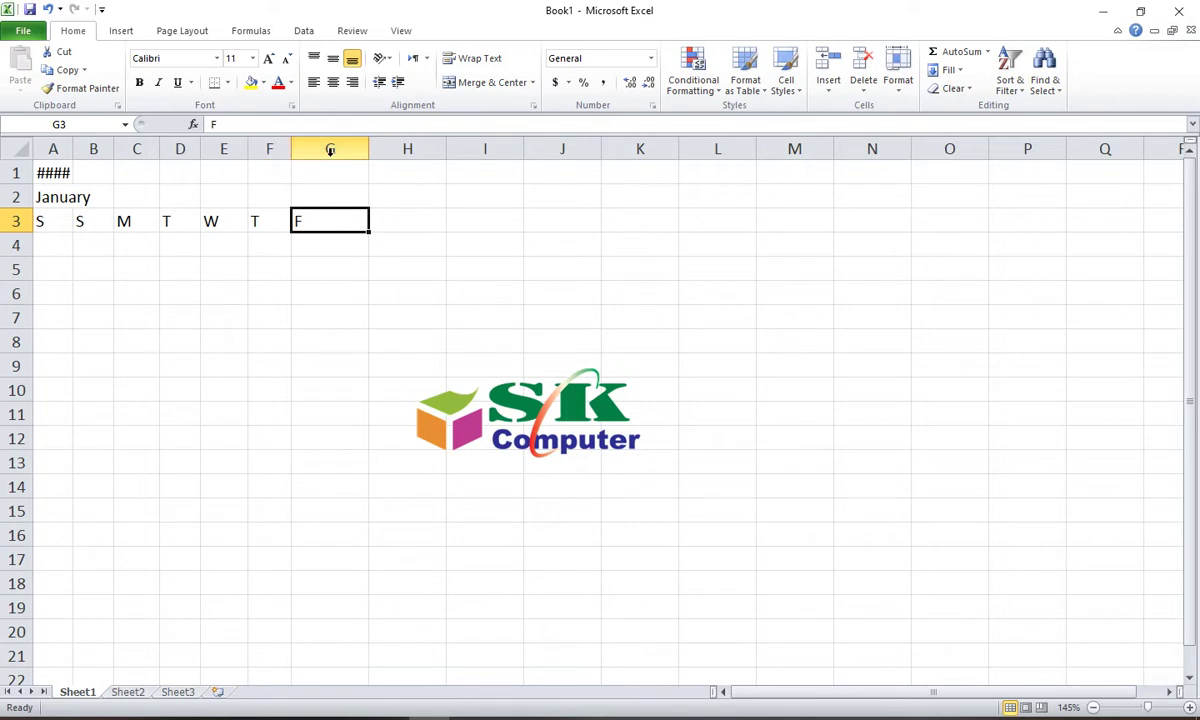
{"action": "left_click_drag", "start_coordinate": [369, 150], "coordinate": [339, 150]}
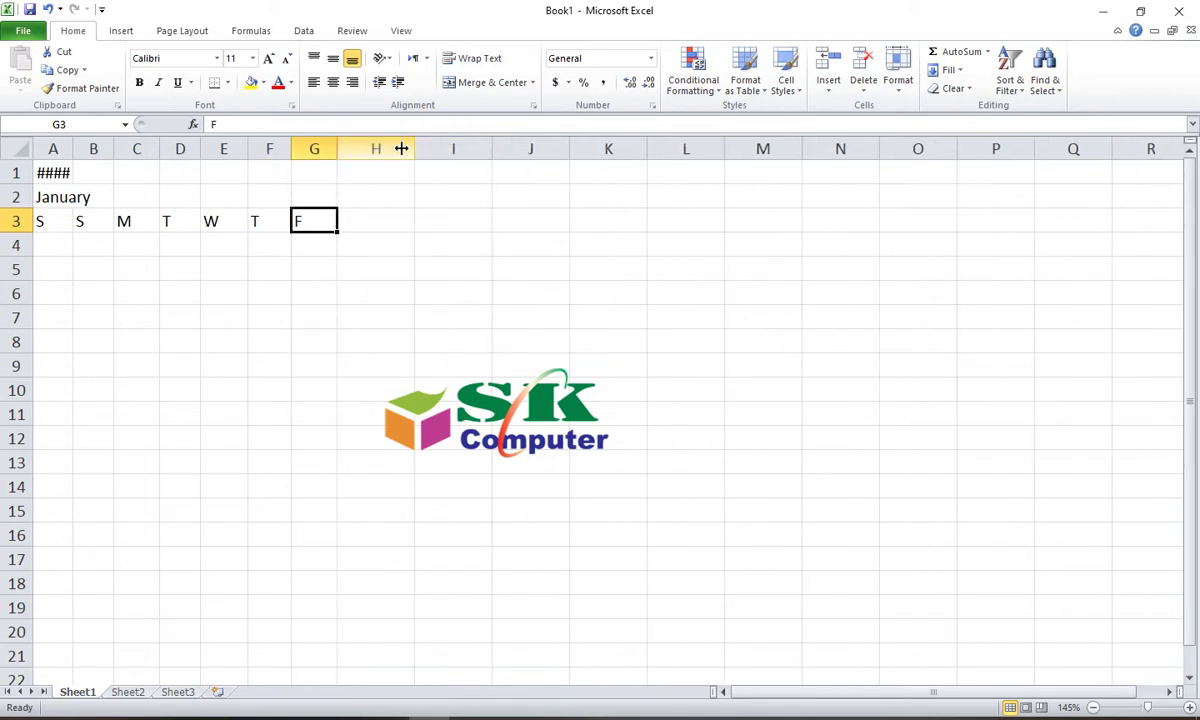
{"action": "left_click_drag", "start_coordinate": [413, 150], "coordinate": [391, 150]}
{"action": "left_click_drag", "start_coordinate": [453, 364], "coordinate": [773, 485]}
{"action": "left_click", "coordinate": [474, 316]}
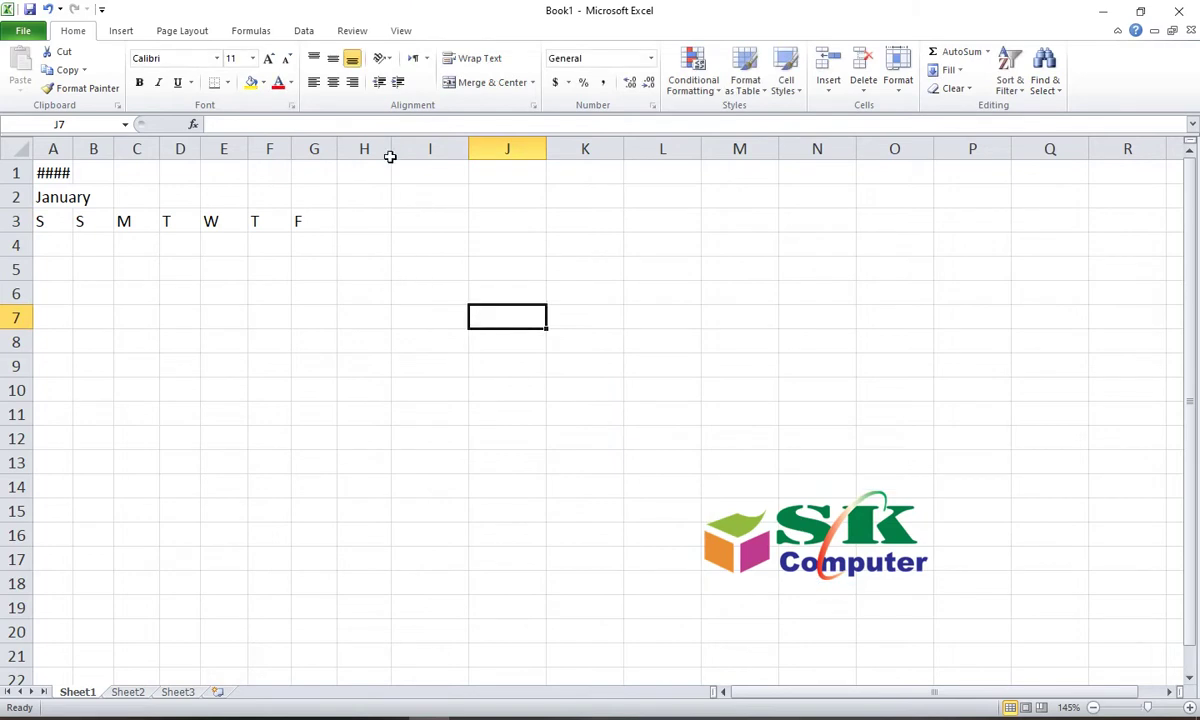
Step: Adjust the widths of columns H, I, K and L further
{"action": "mouse_move", "coordinate": [391, 150]}
{"action": "left_mouse_down"}
{"action": "mouse_move", "coordinate": [367, 150]}
{"action": "mouse_move", "coordinate": [378, 148]}
{"action": "left_mouse_up"}
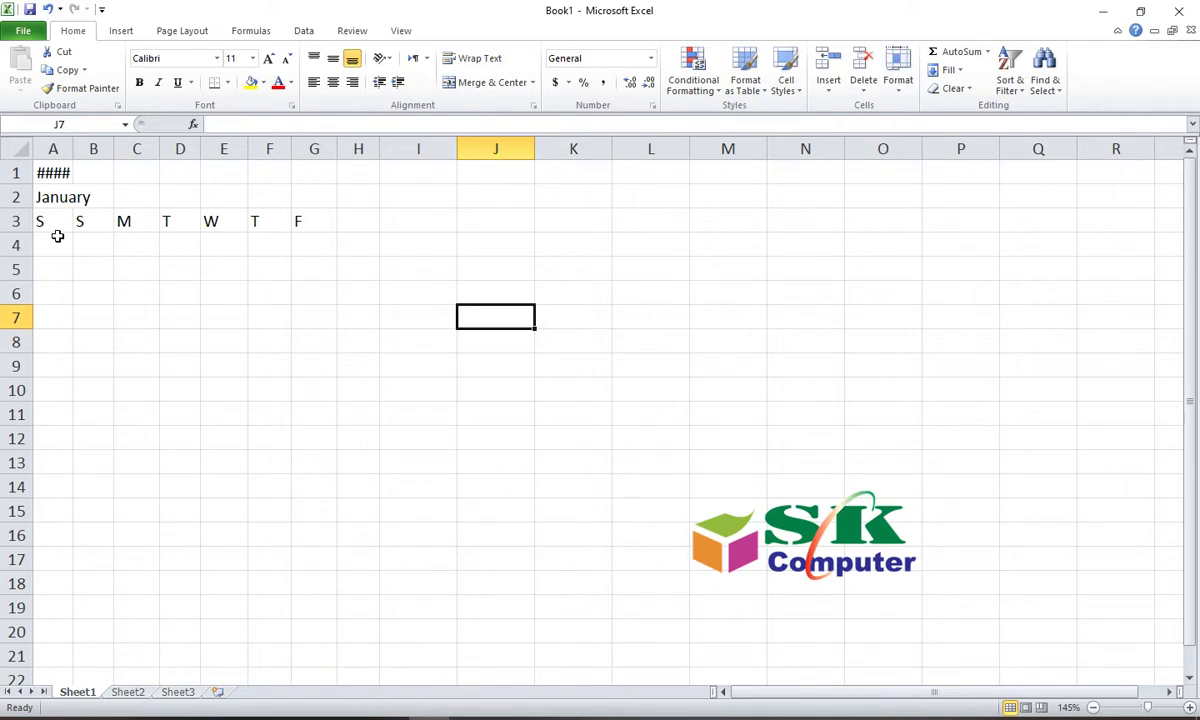
{"action": "left_click", "coordinate": [50, 216]}
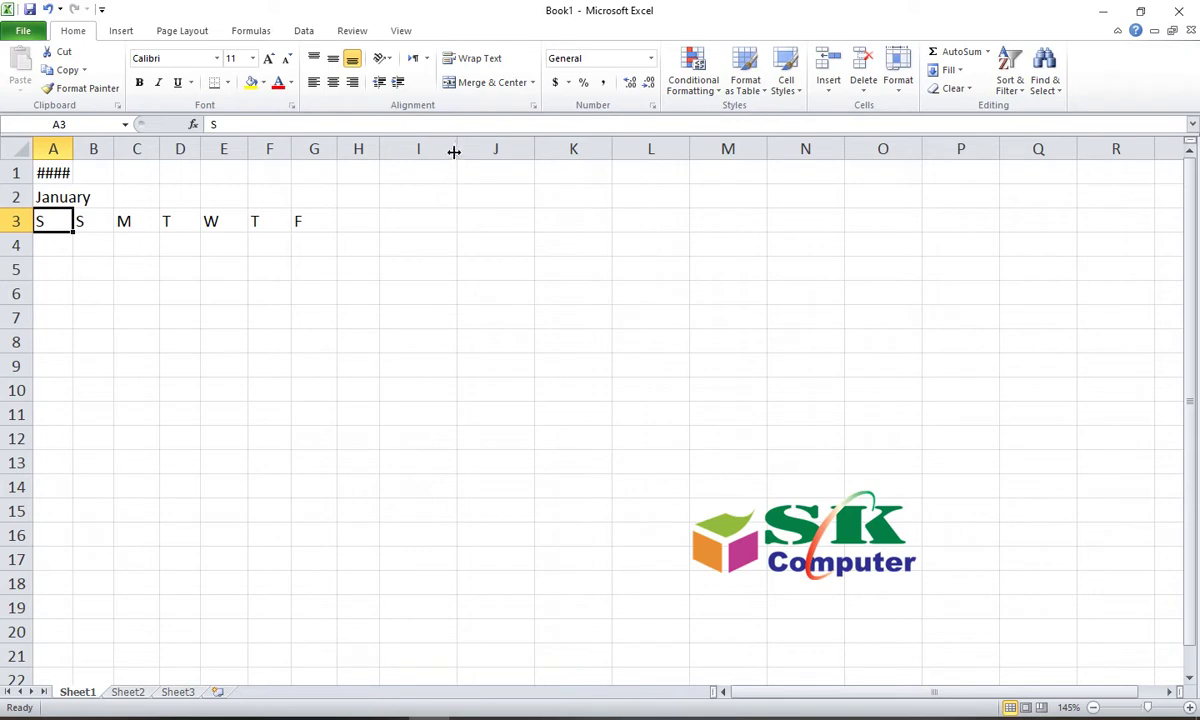
{"action": "left_click_drag", "start_coordinate": [455, 152], "coordinate": [487, 154]}
{"action": "left_click_drag", "start_coordinate": [562, 152], "coordinate": [542, 152]}
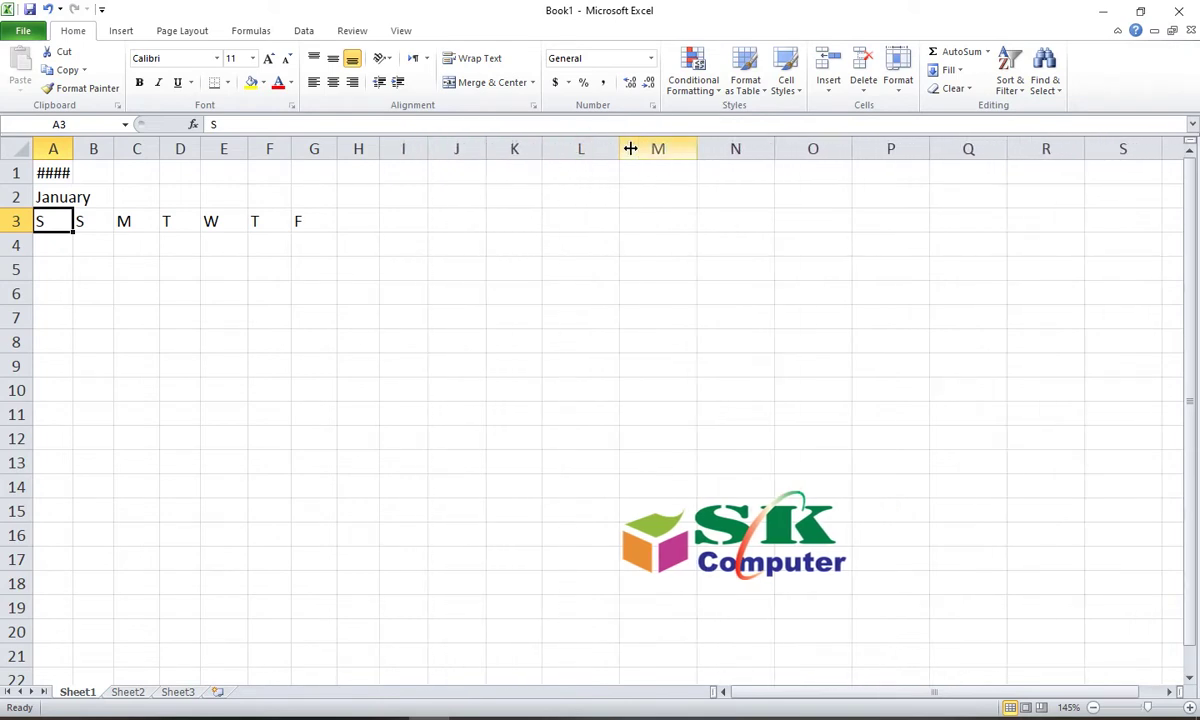
{"action": "left_click_drag", "start_coordinate": [620, 148], "coordinate": [601, 148]}
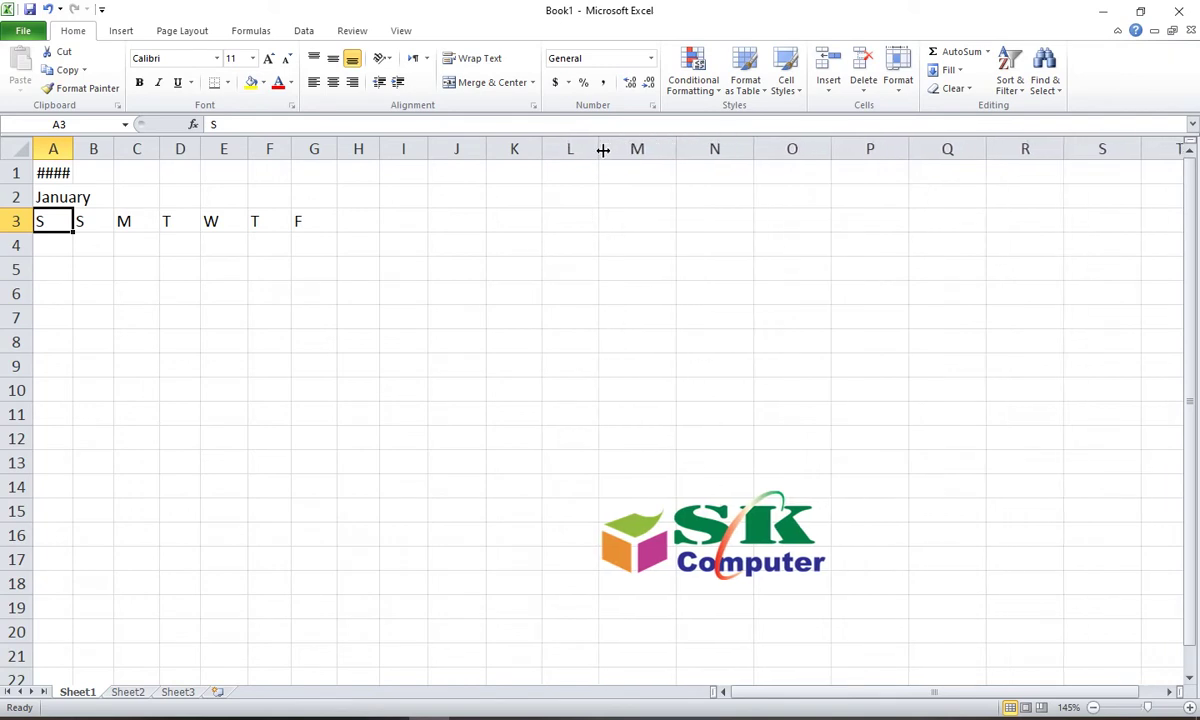
Step: Select the weekday heading row A3:G3
{"action": "left_click", "coordinate": [80, 250]}
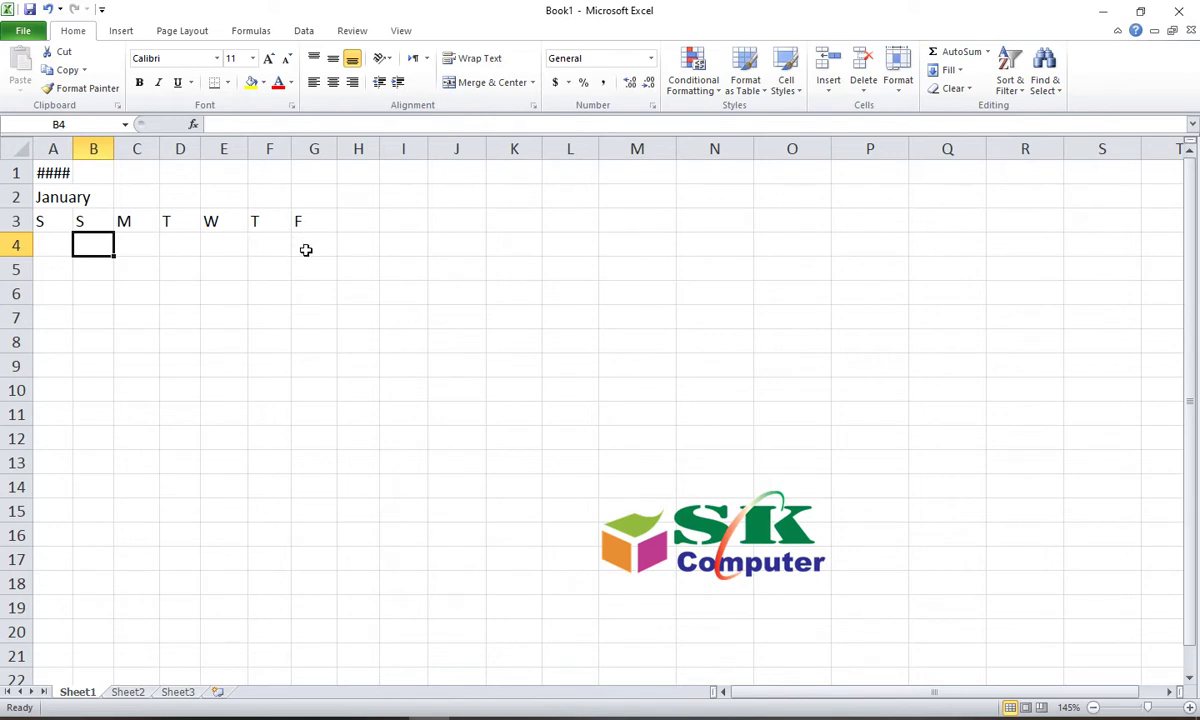
{"action": "left_click", "coordinate": [314, 221]}
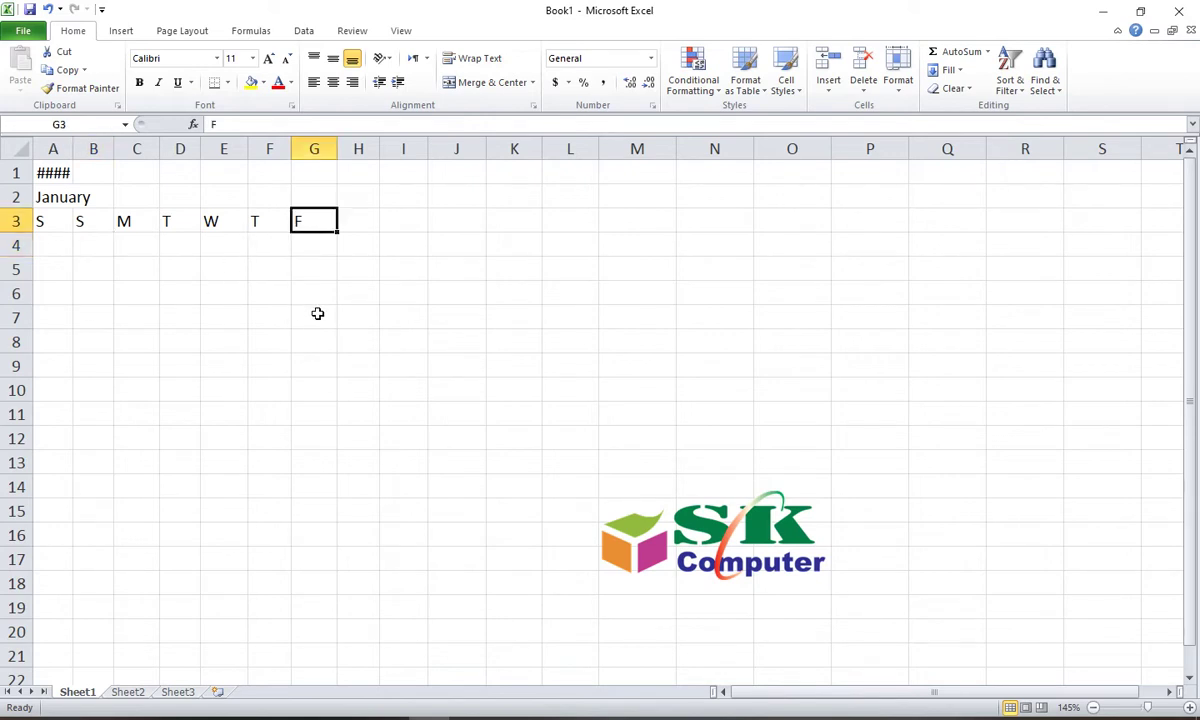
{"action": "left_click_drag", "start_coordinate": [48, 224], "coordinate": [295, 219]}
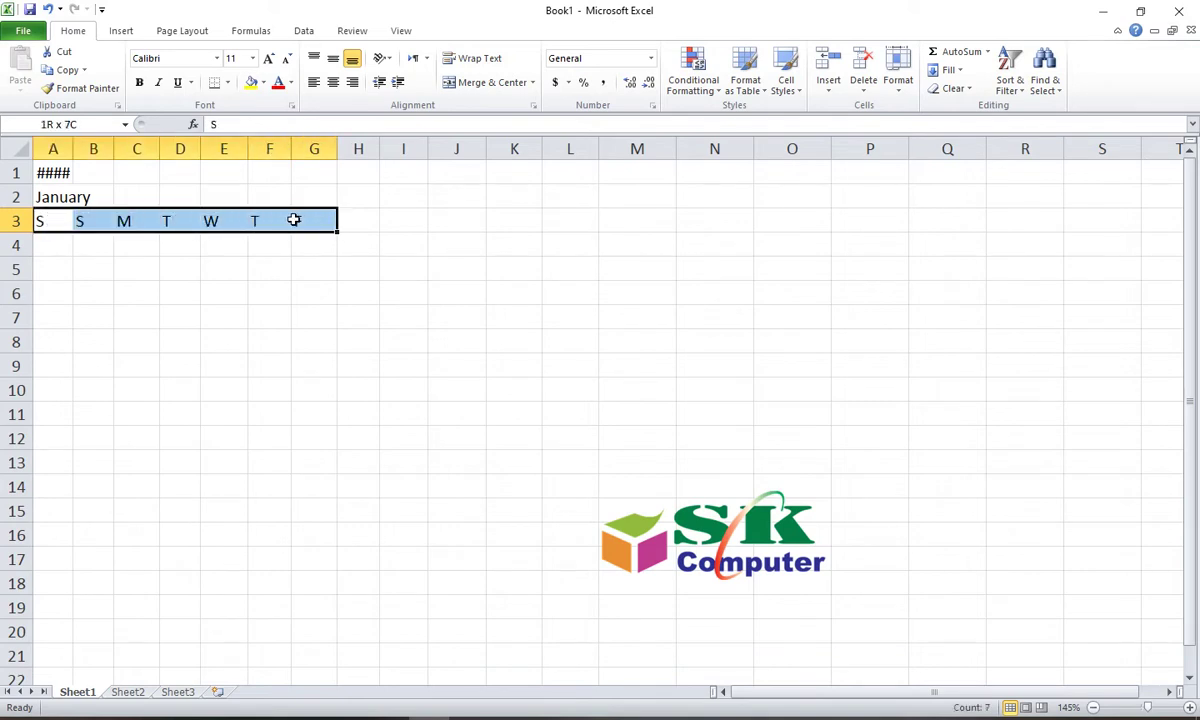
{"action": "left_click", "coordinate": [59, 249]}
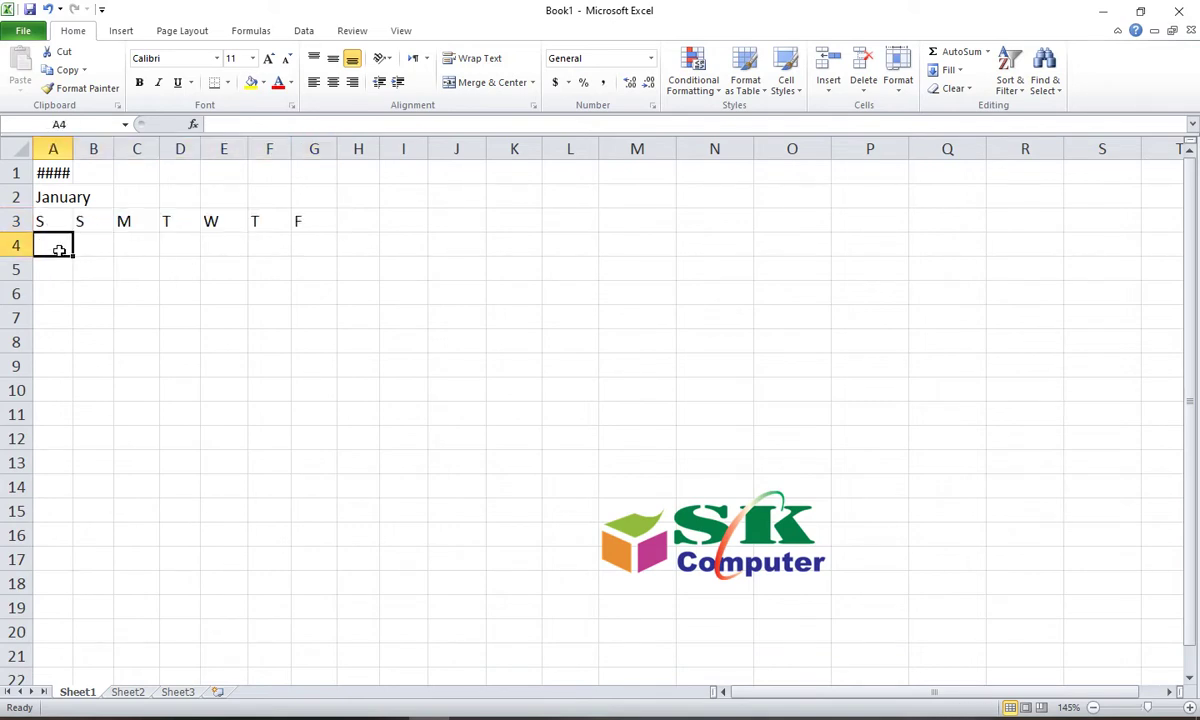
Step: Enter January dates 1 through 6 in B4:G4
{"action": "left_click", "coordinate": [91, 245]}
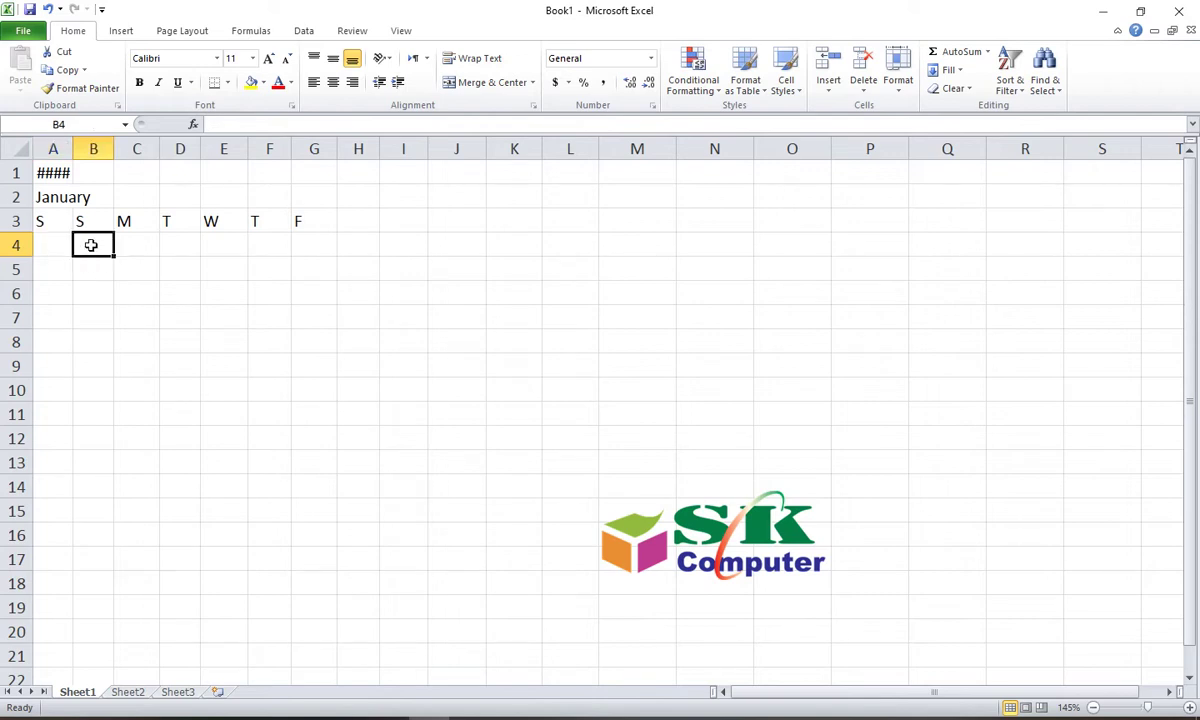
{"action": "type", "text": "1"}
{"action": "key", "text": "Tab"}
{"action": "type", "text": "2"}
{"action": "key", "text": "Tab"}
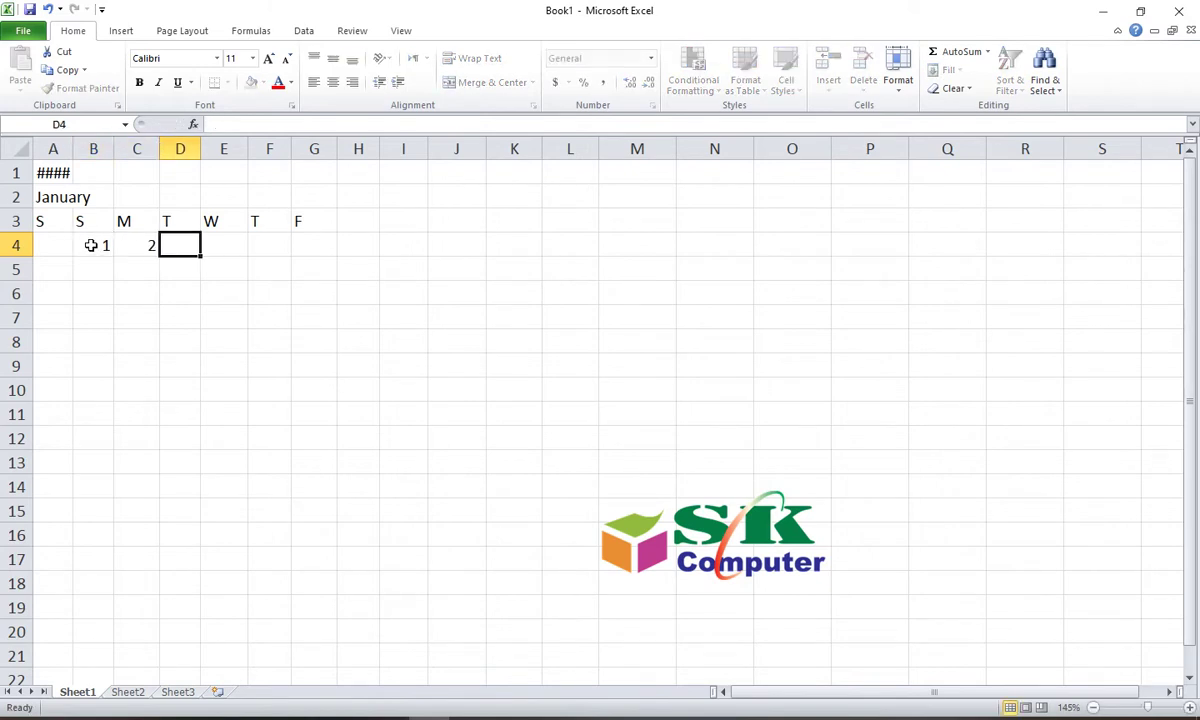
{"action": "type", "text": "3"}
{"action": "key", "text": "Tab"}
{"action": "type", "text": "4"}
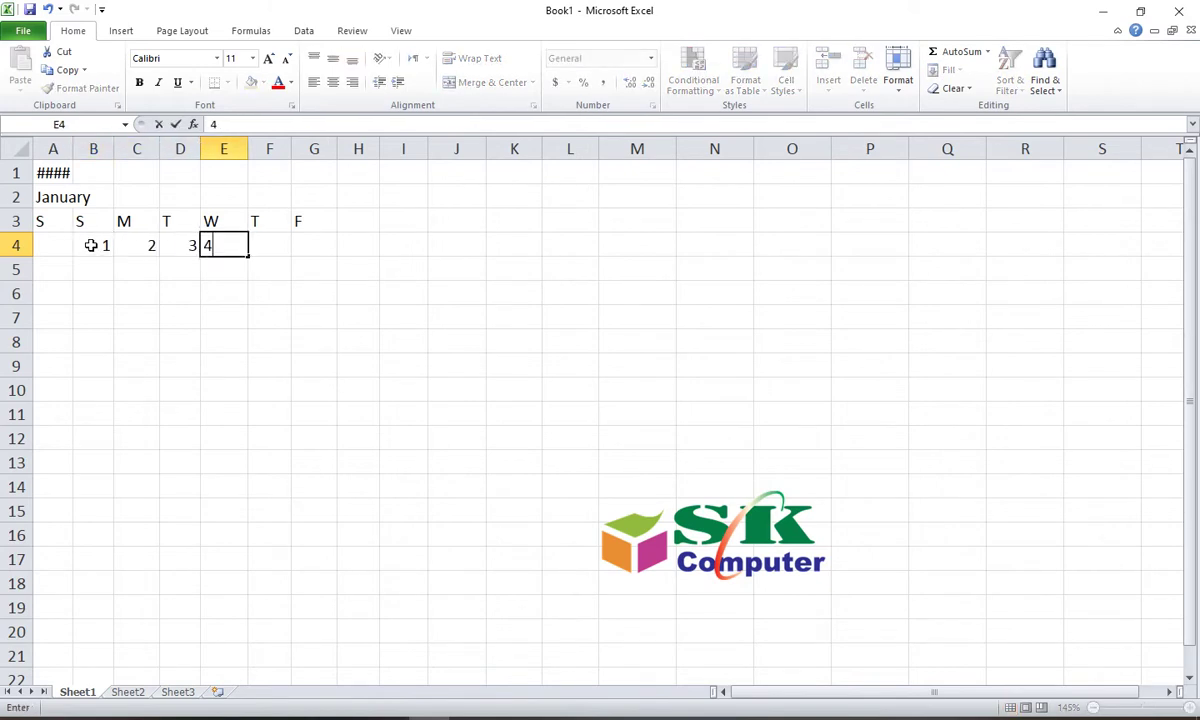
{"action": "key", "text": "Tab"}
{"action": "type", "text": "5"}
{"action": "key", "text": "Tab"}
{"action": "type", "text": "6"}
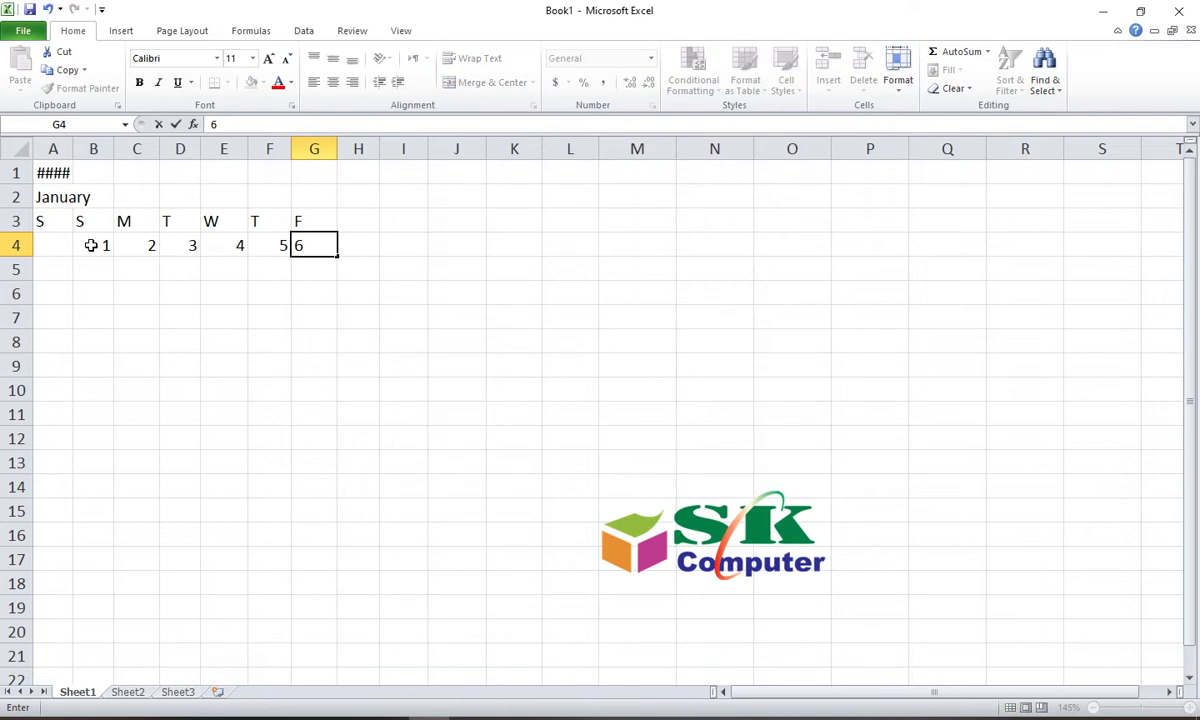
{"action": "key", "text": "Return"}
Step: Fill rows 5–7 with dates 7–27 by typing two dates per row and extending the series
{"action": "key", "text": "Left"}
{"action": "key", "text": "Left"}
{"action": "key", "text": "Left"}
{"action": "key", "text": "Left"}
{"action": "key", "text": "Left"}
{"action": "key", "text": "Left"}
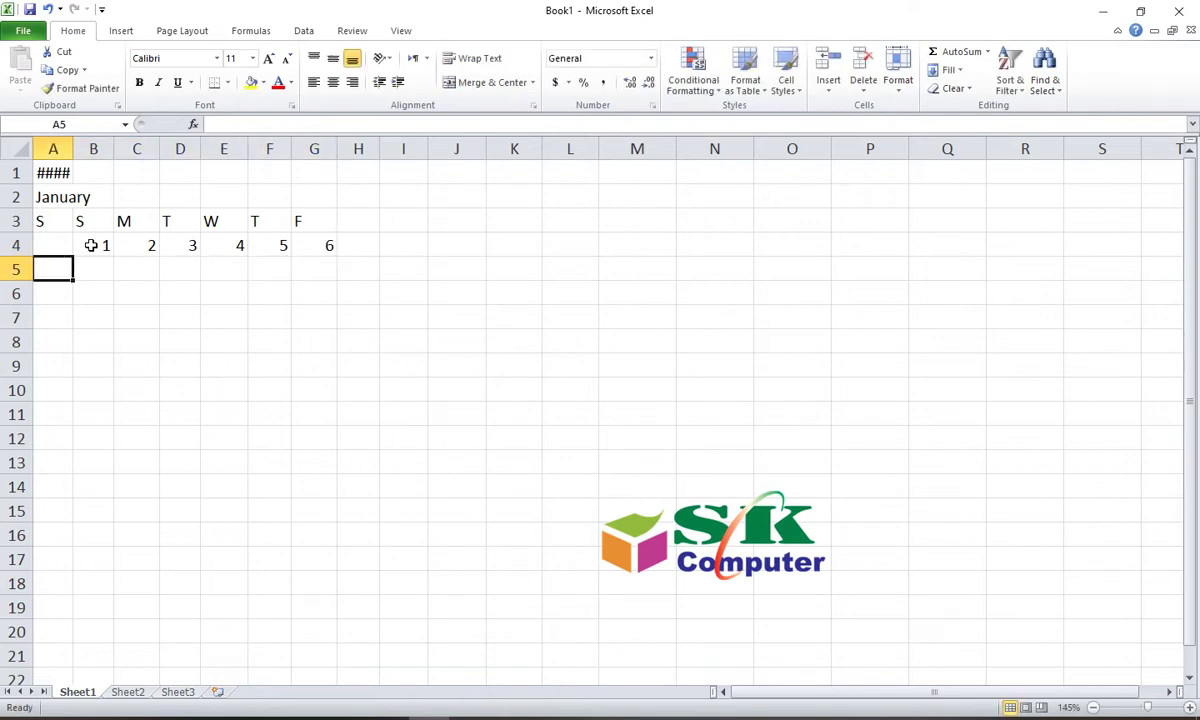
{"action": "type", "text": "7"}
{"action": "key", "text": "Tab"}
{"action": "type", "text": "8"}
{"action": "key", "text": "Tab"}
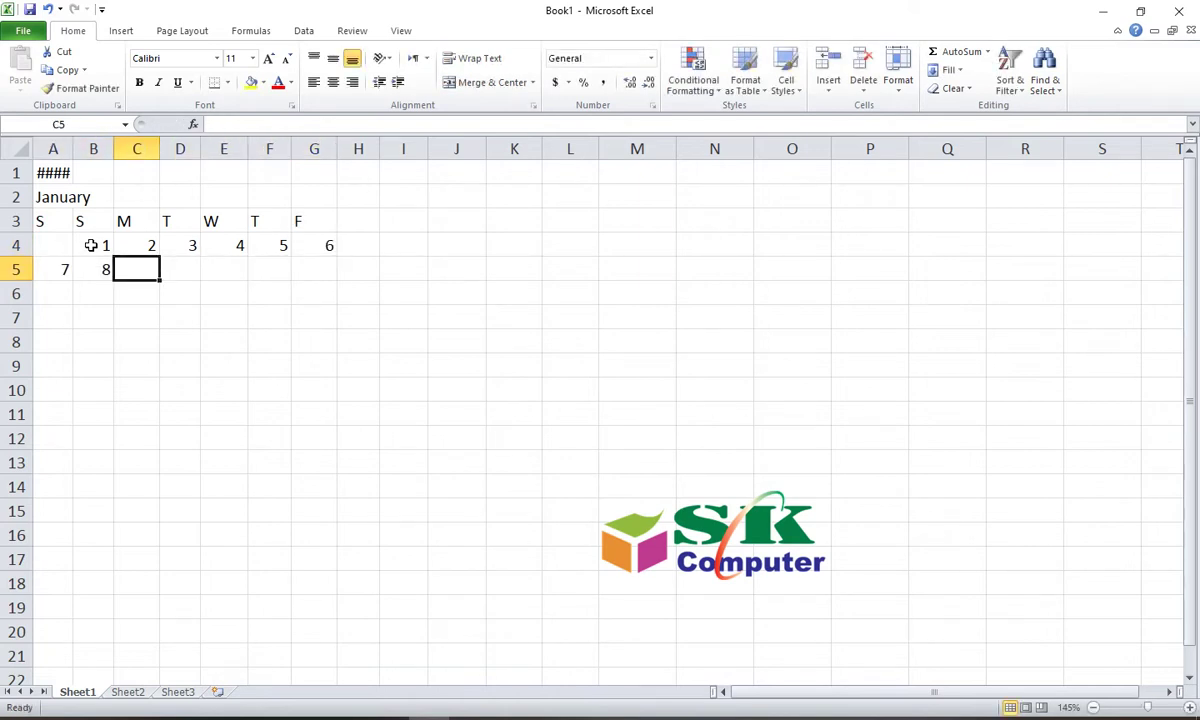
{"action": "left_click_drag", "start_coordinate": [55, 267], "coordinate": [330, 277]}
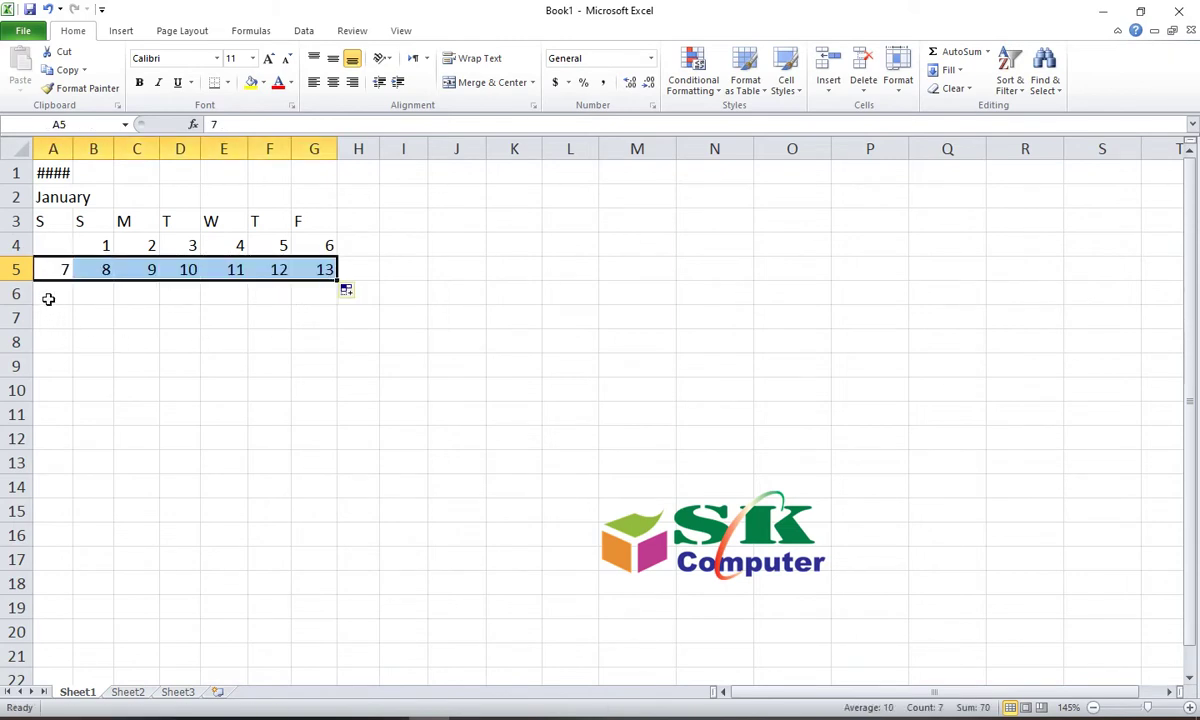
{"action": "left_click", "coordinate": [48, 298]}
{"action": "type", "text": "14"}
{"action": "key", "text": "Tab"}
{"action": "type", "text": "15"}
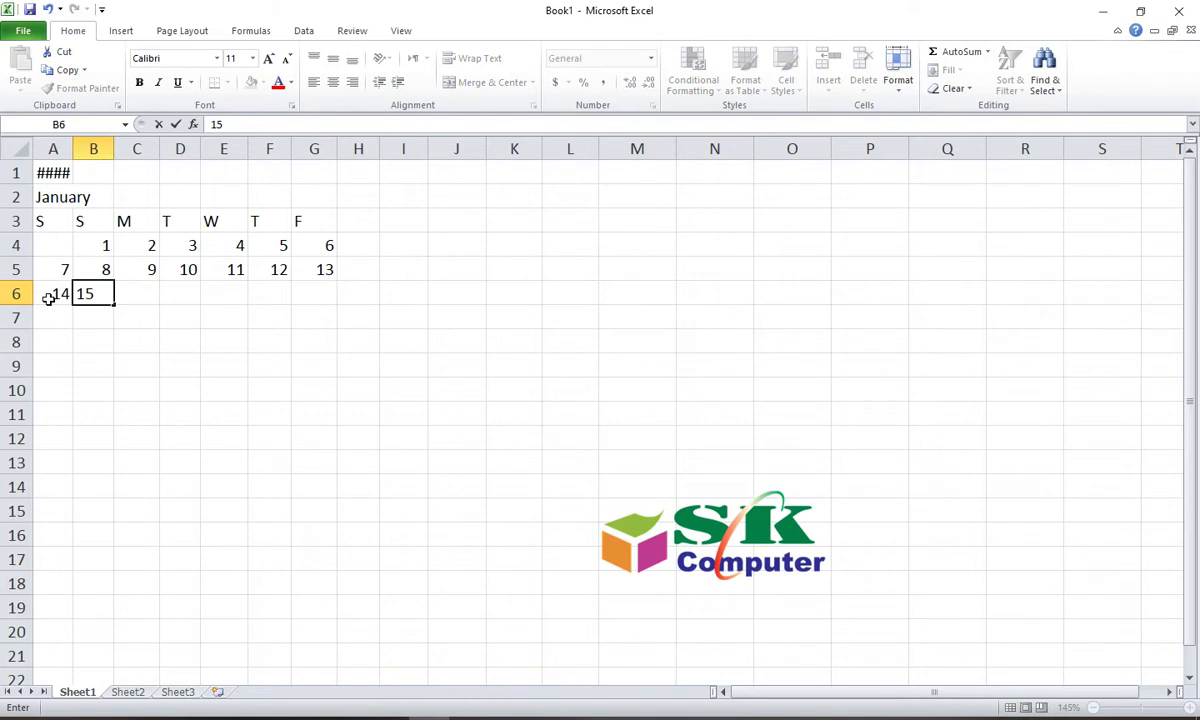
{"action": "key", "text": "Tab"}
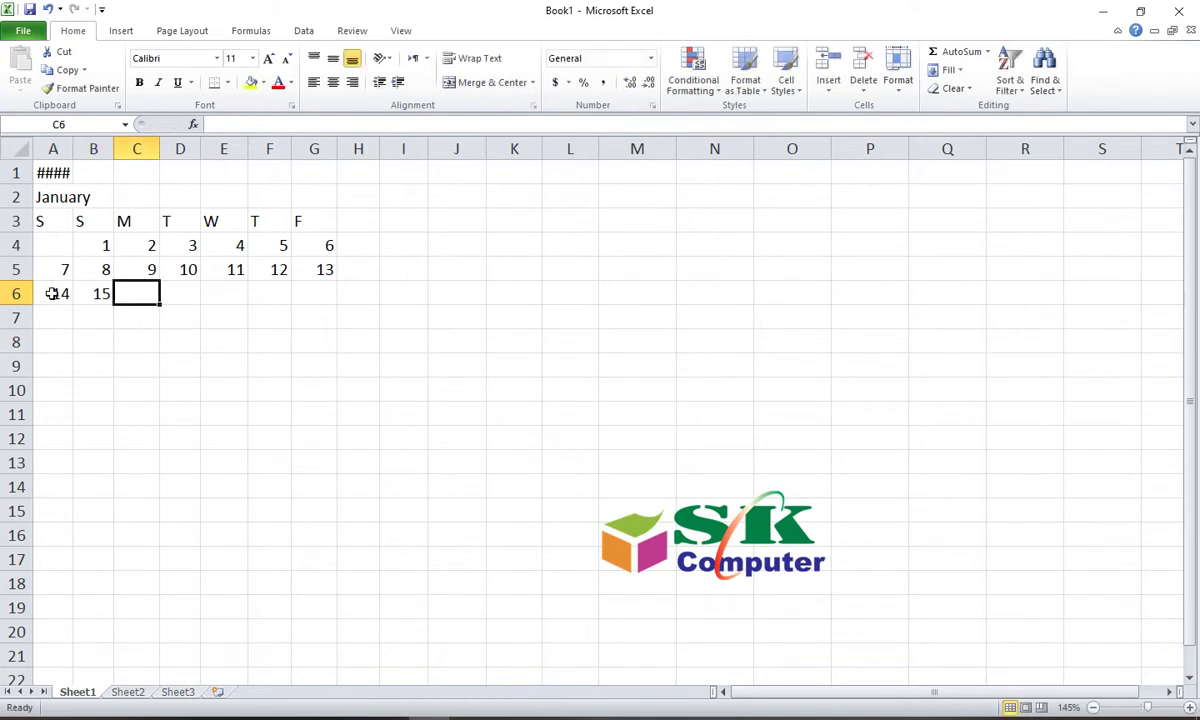
{"action": "left_click_drag", "start_coordinate": [48, 298], "coordinate": [325, 309]}
{"action": "left_click", "coordinate": [54, 316]}
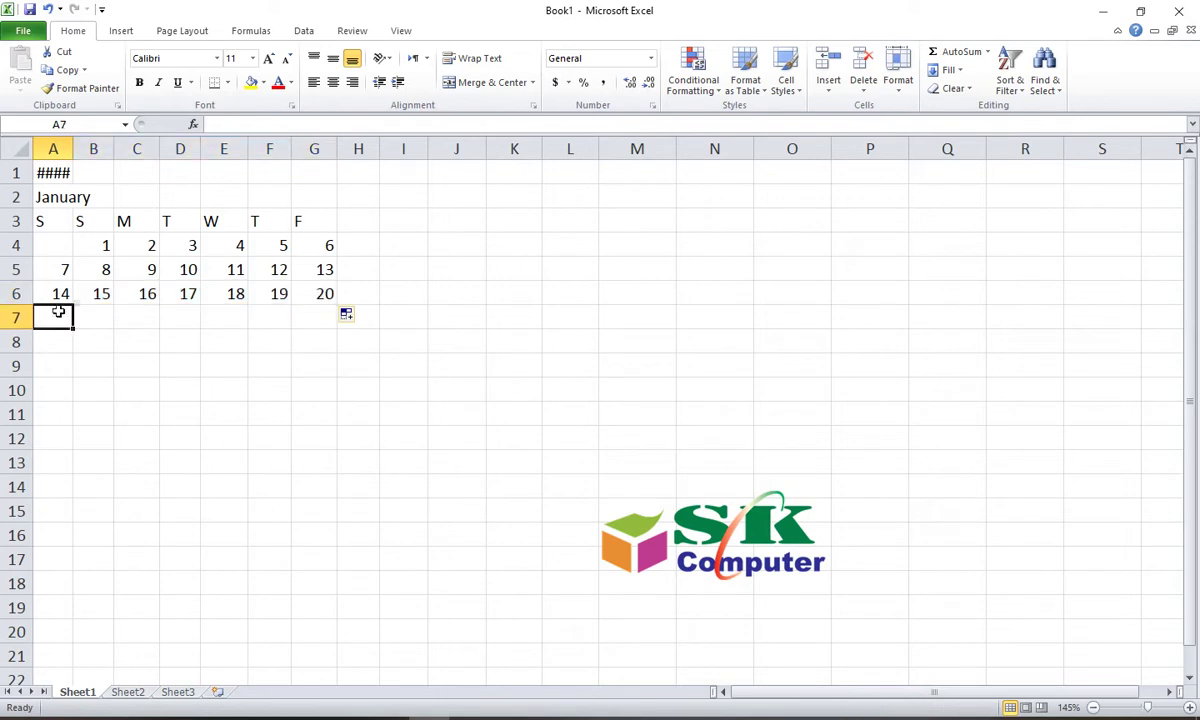
{"action": "type", "text": "21"}
{"action": "key", "text": "Tab"}
{"action": "type", "text": "22"}
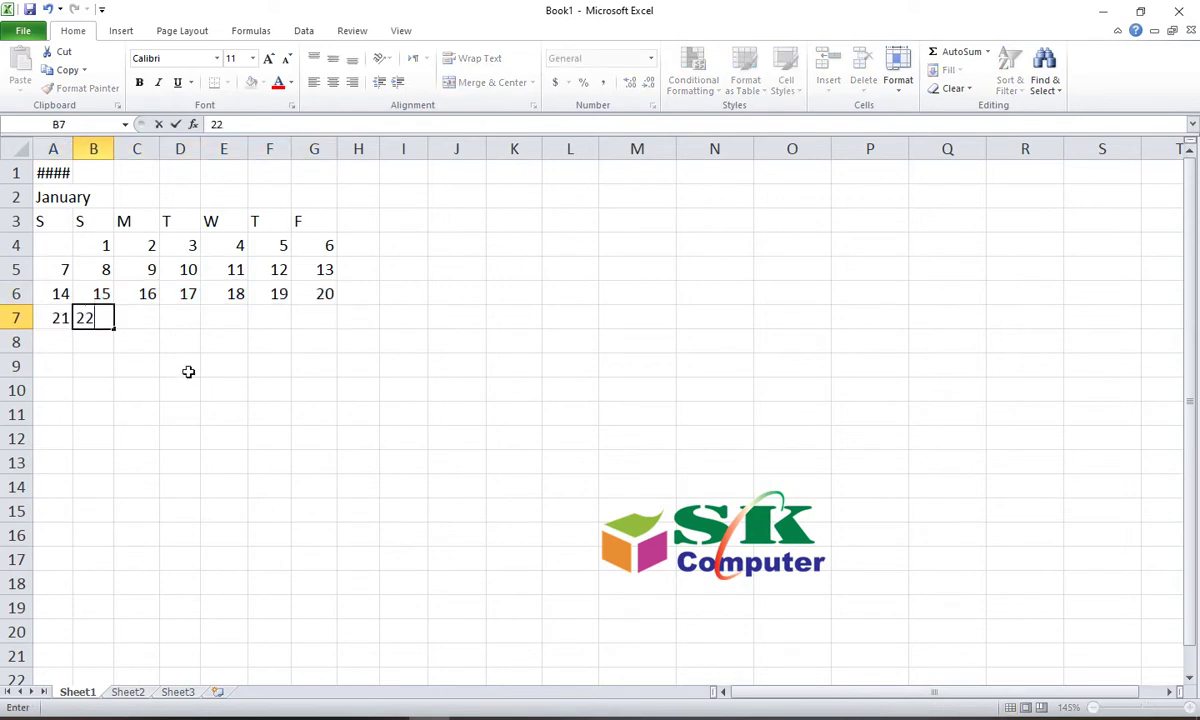
{"action": "key", "text": "Tab"}
{"action": "left_click_drag", "start_coordinate": [62, 316], "coordinate": [340, 335]}
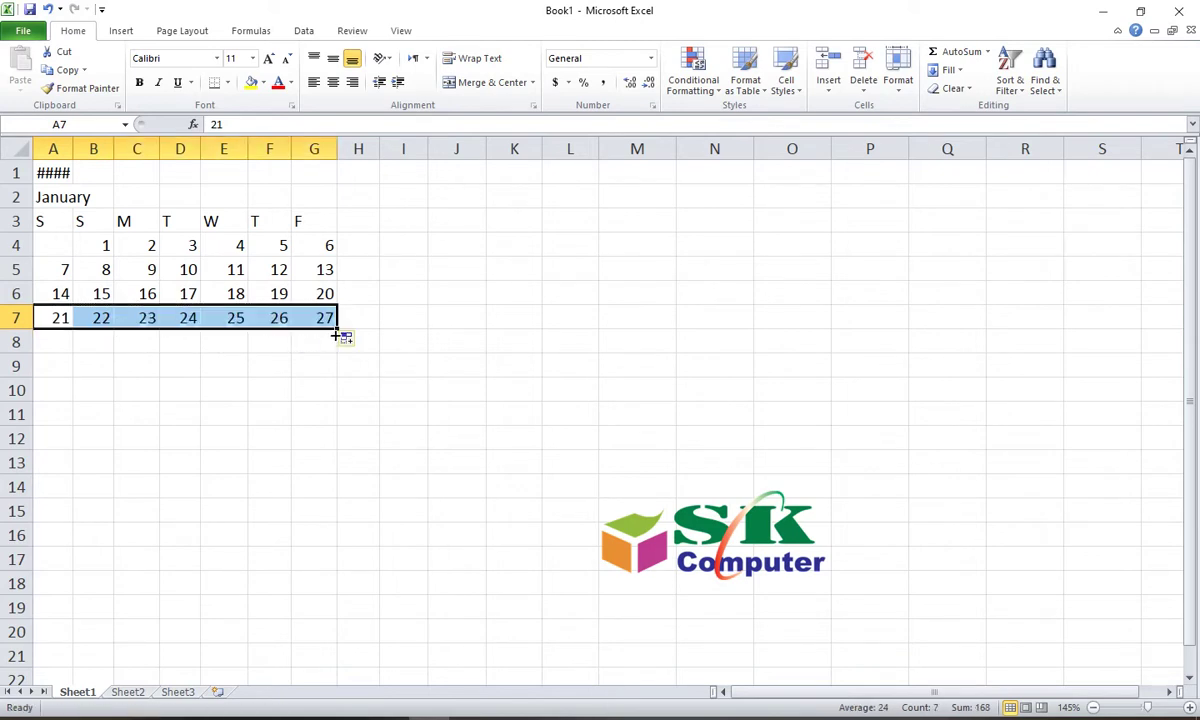
Step: Enter the final dates 28, 29, 30 and 31 in A8:D8
{"action": "left_click", "coordinate": [61, 342]}
{"action": "type", "text": "28"}
{"action": "key", "text": "Tab"}
{"action": "type", "text": "29"}
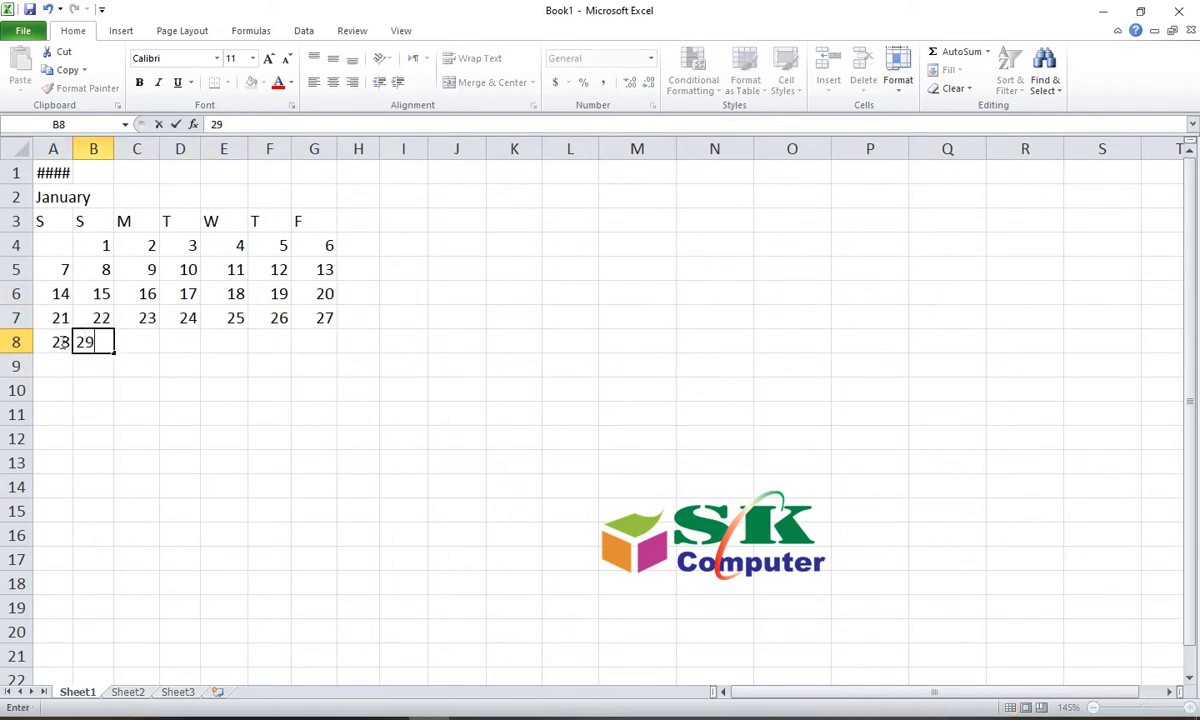
{"action": "left_click", "coordinate": [120, 346]}
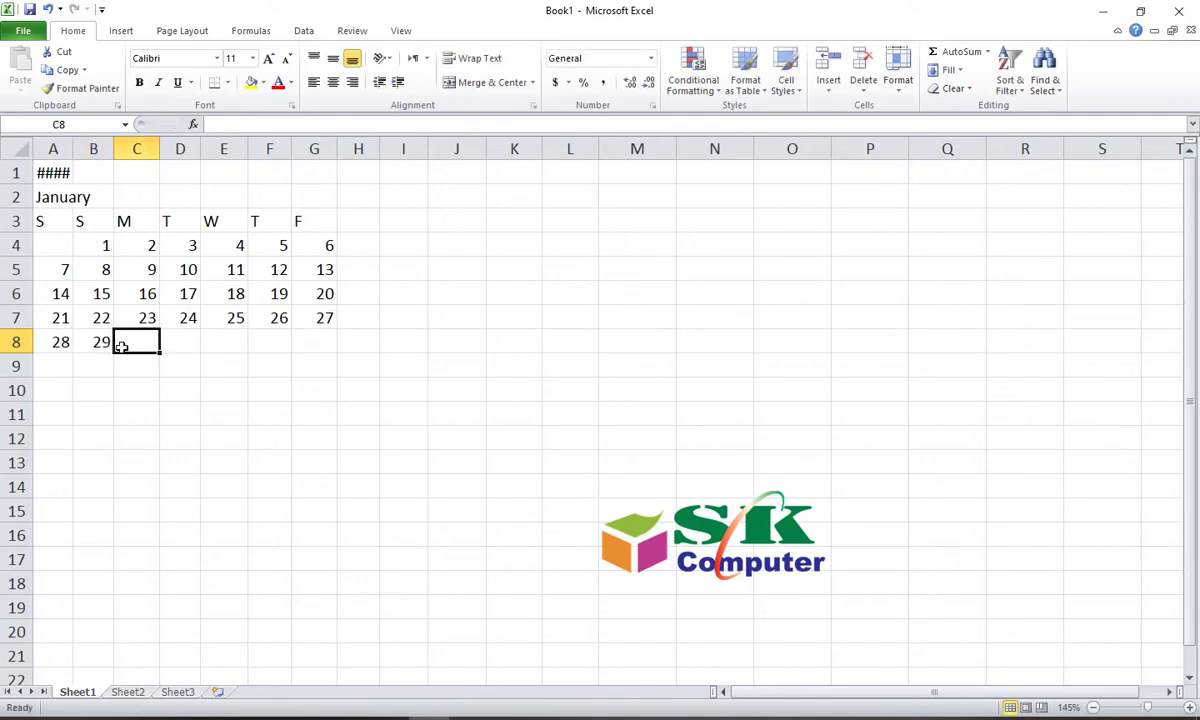
{"action": "type", "text": "30"}
{"action": "key", "text": "Tab"}
{"action": "type", "text": "31"}
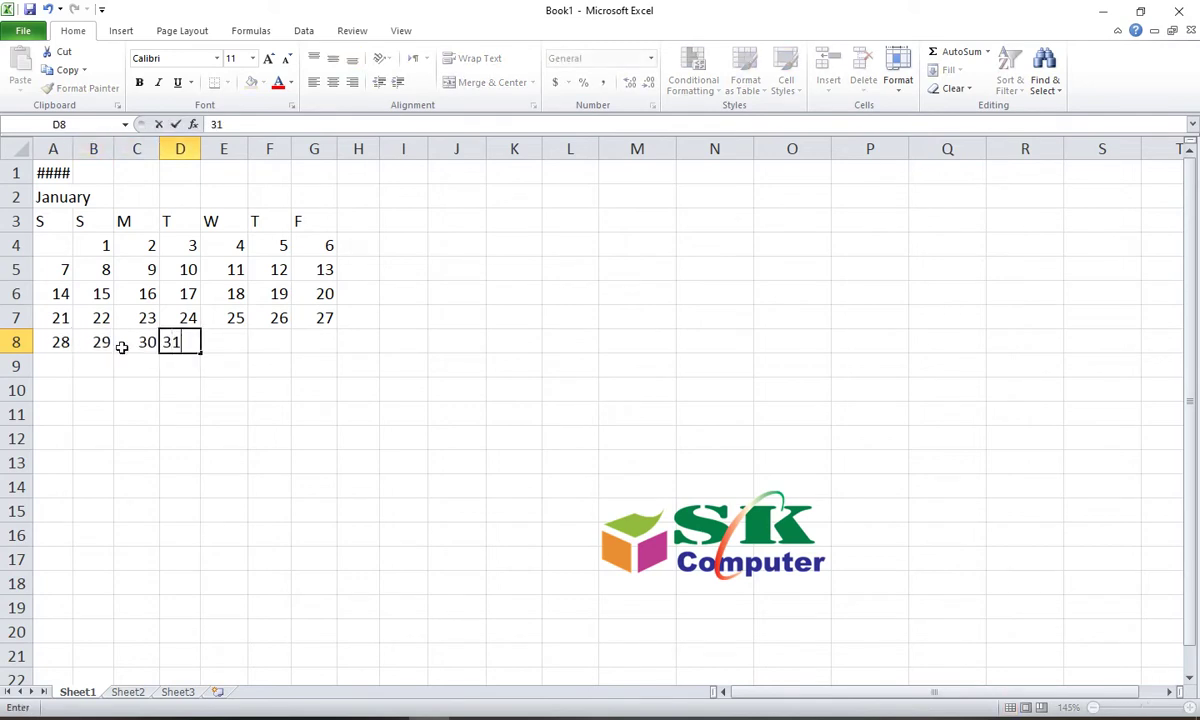
{"action": "key", "text": "Tab"}
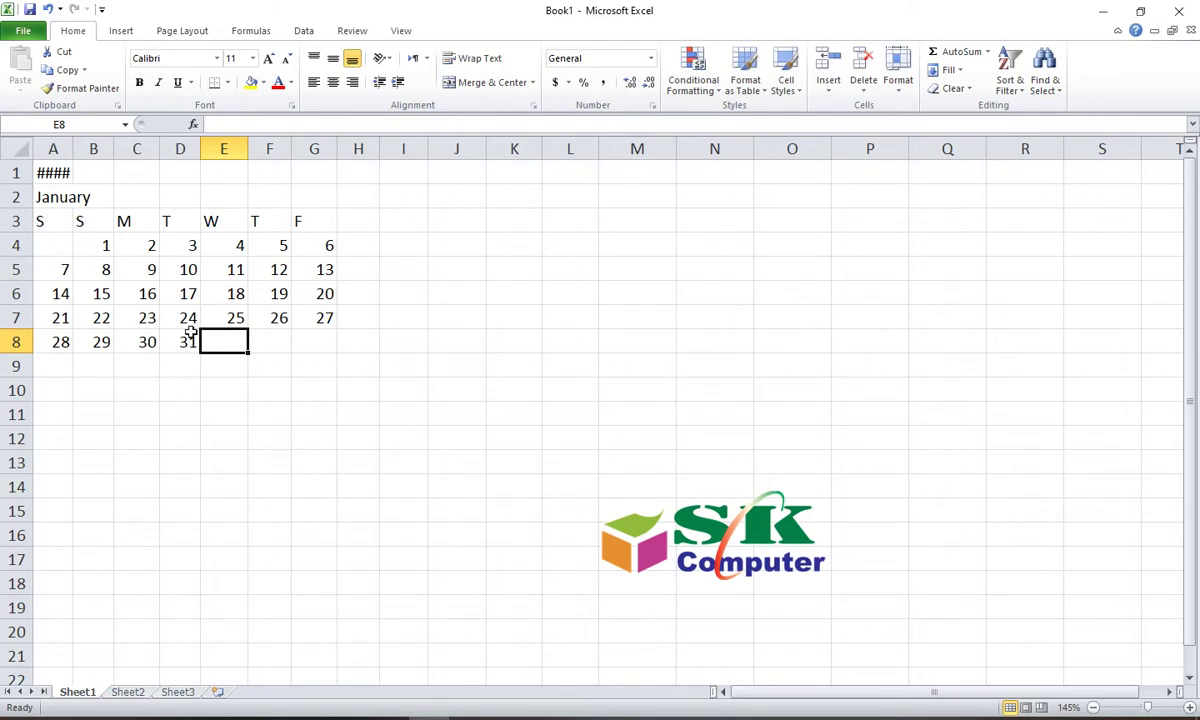
Step: Centre the A3:G8 calendar block and apply All Borders to every cell
{"action": "left_click", "coordinate": [46, 221]}
{"action": "left_click_drag", "start_coordinate": [46, 221], "coordinate": [316, 335]}
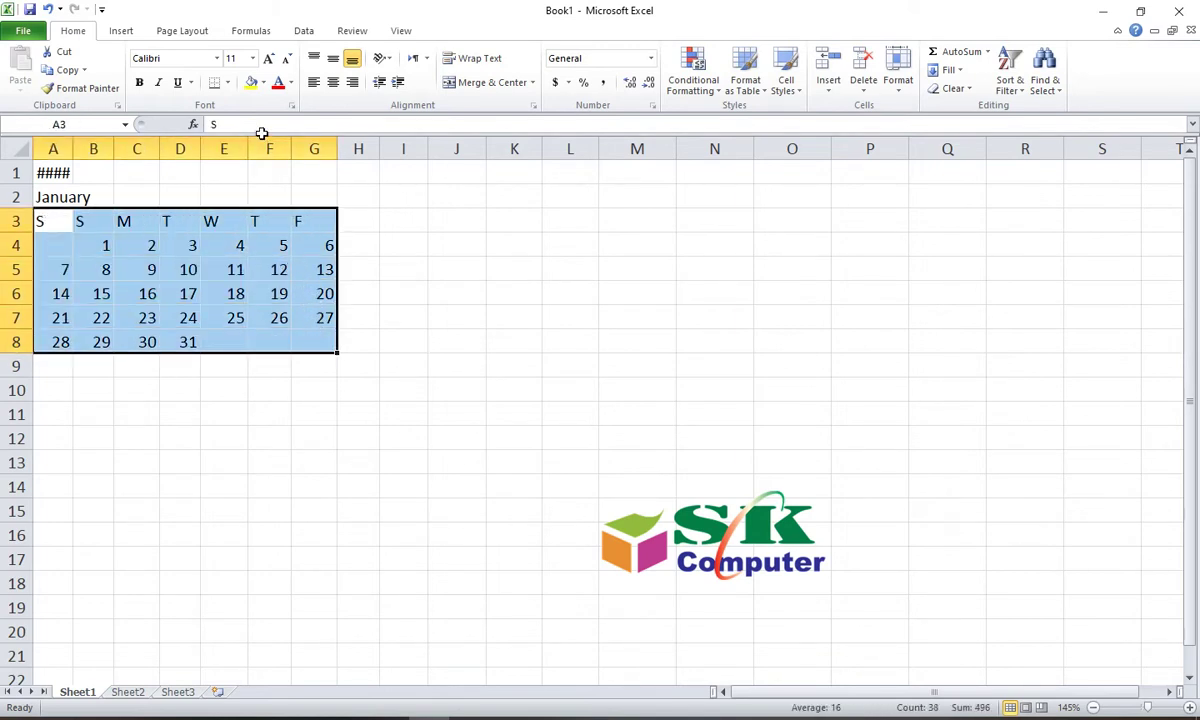
{"action": "left_click", "coordinate": [333, 84]}
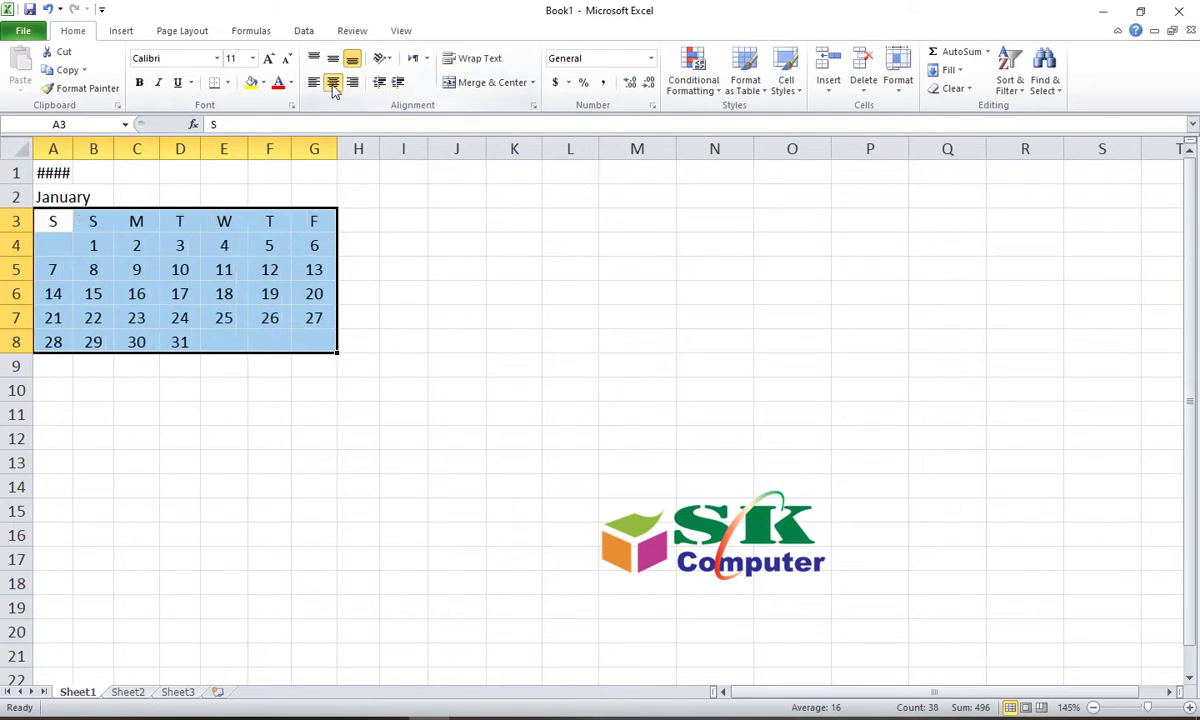
{"action": "left_click", "coordinate": [228, 83]}
{"action": "left_click", "coordinate": [245, 236]}
{"action": "left_click", "coordinate": [224, 413]}
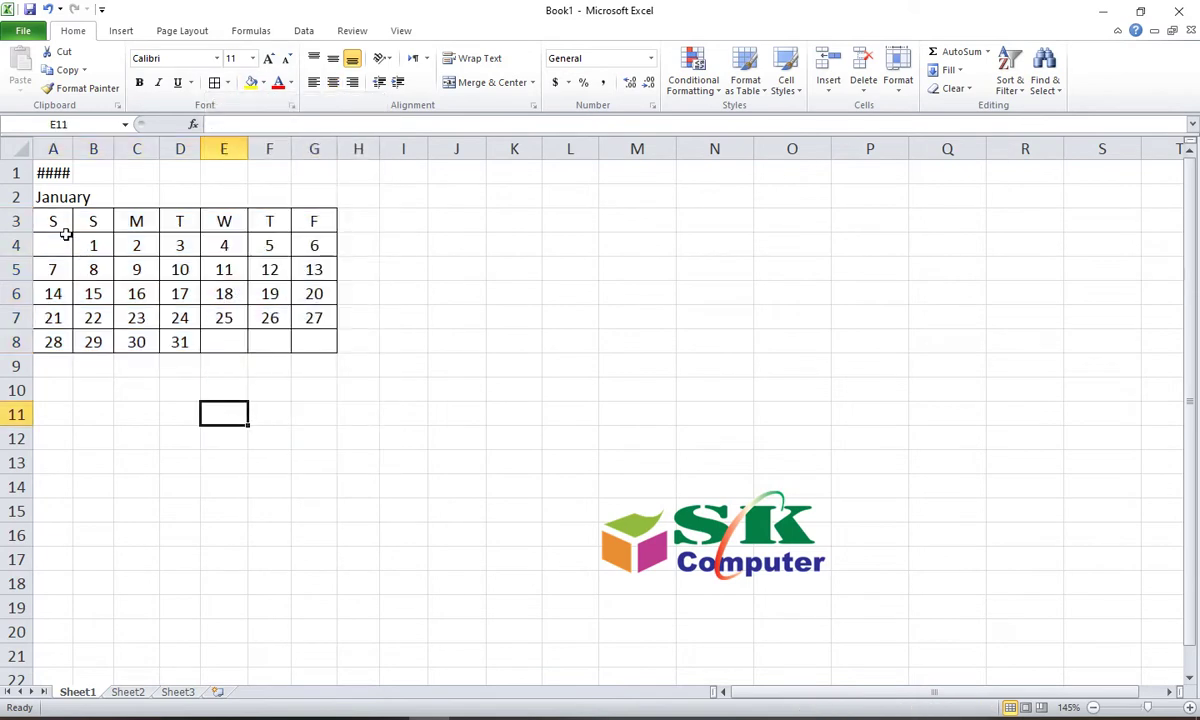
{"action": "left_click_drag", "start_coordinate": [65, 232], "coordinate": [313, 222]}
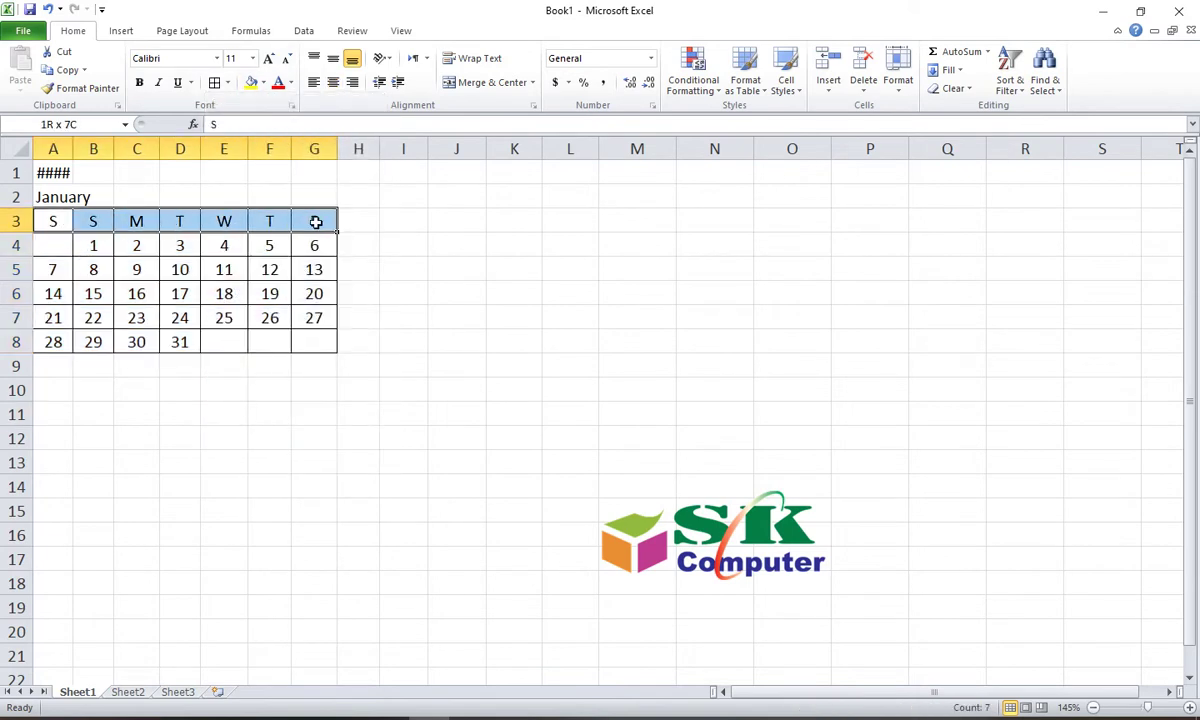
Step: Give the weekday heading row A3:G3 a light orange fill
{"action": "left_click", "coordinate": [261, 84]}
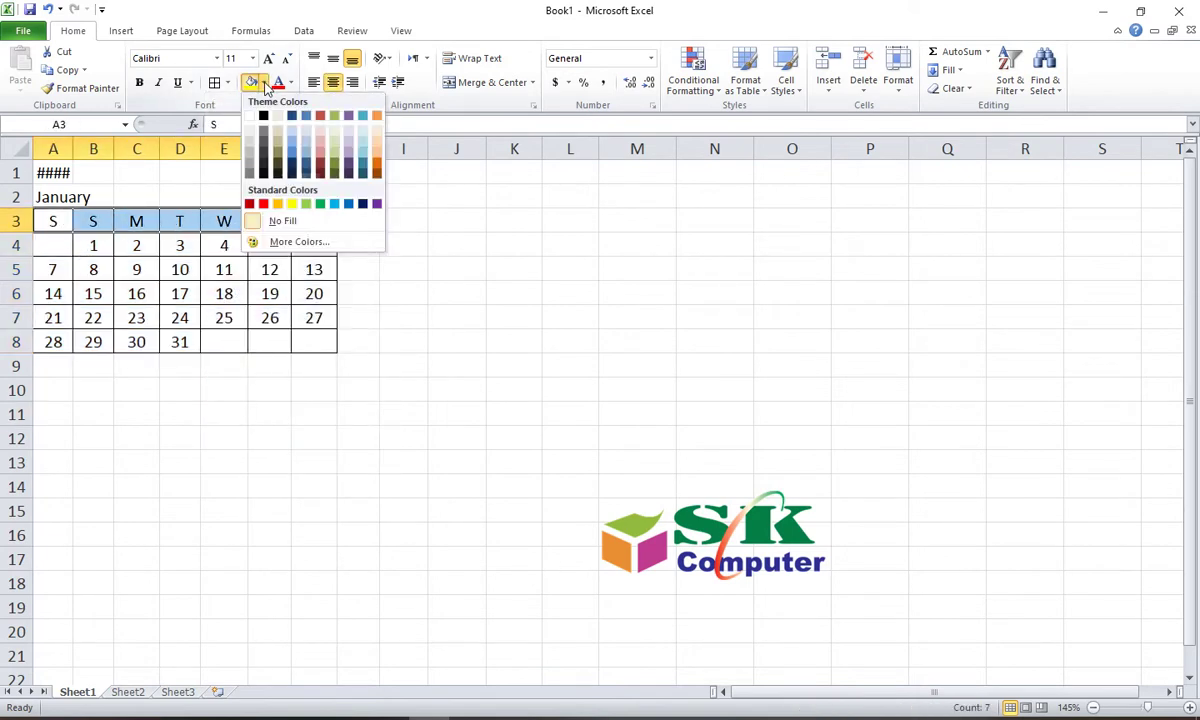
{"action": "left_click", "coordinate": [375, 146]}
{"action": "left_click", "coordinate": [372, 313]}
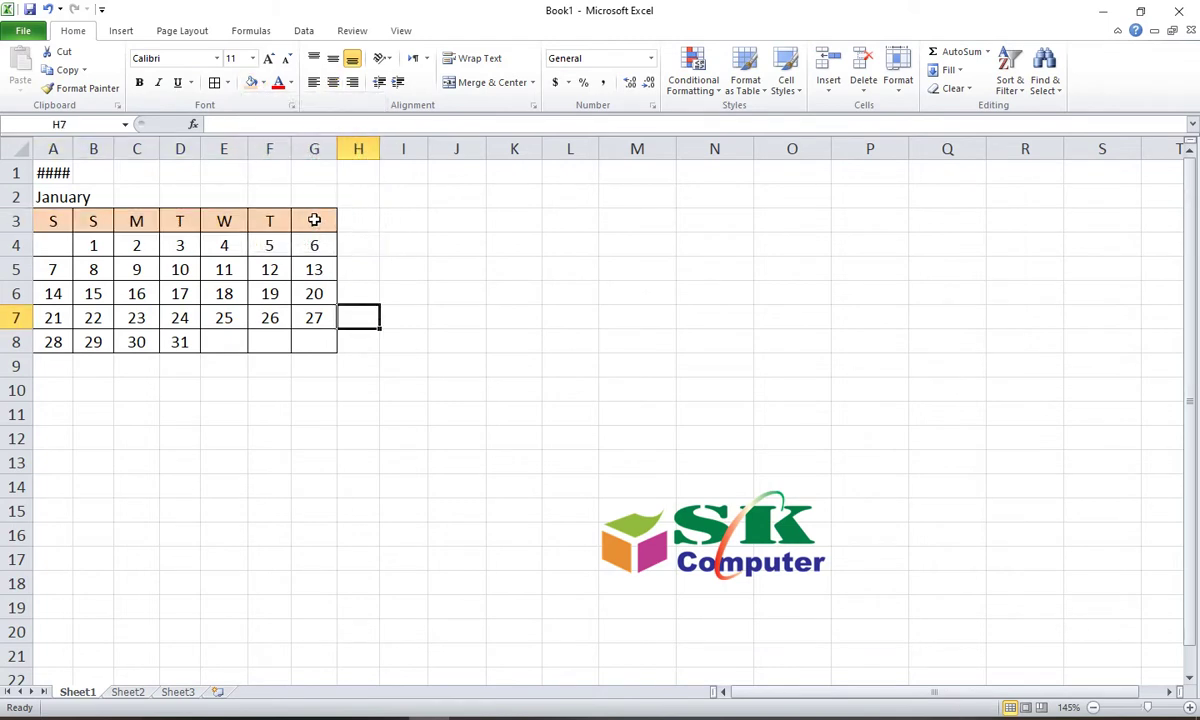
Step: Select the January title row A2:G2 across the calendar width
{"action": "left_click_drag", "start_coordinate": [316, 220], "coordinate": [320, 335]}
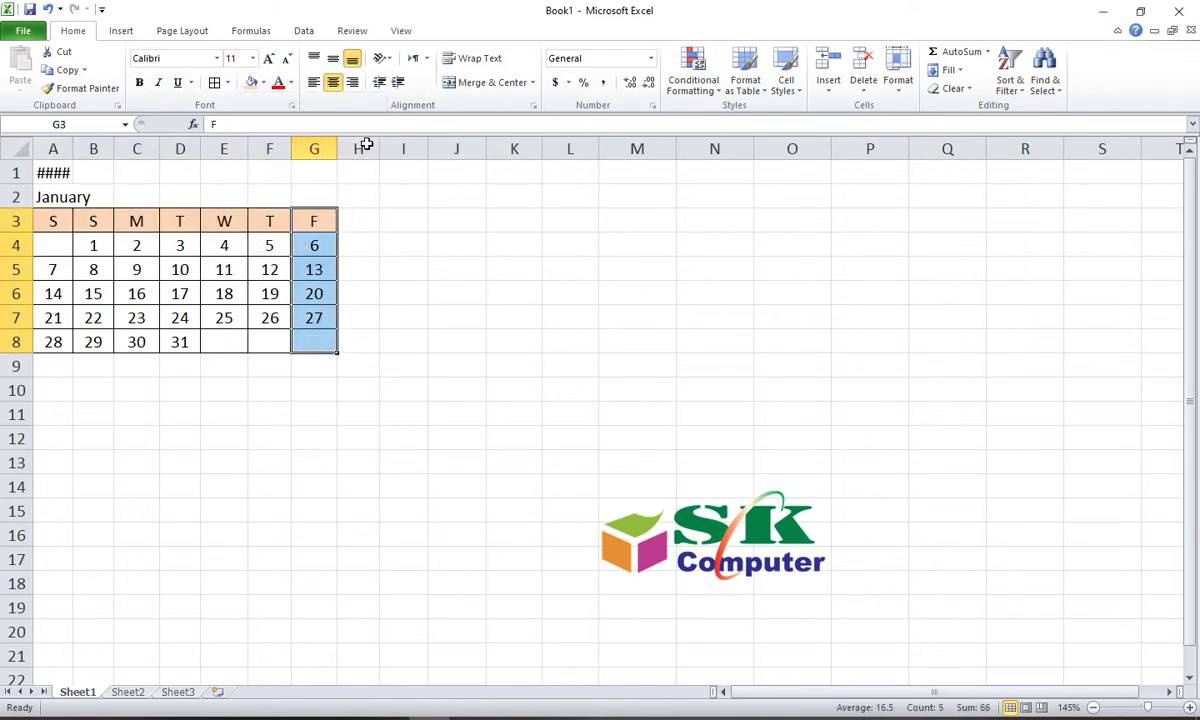
{"action": "left_click", "coordinate": [392, 242]}
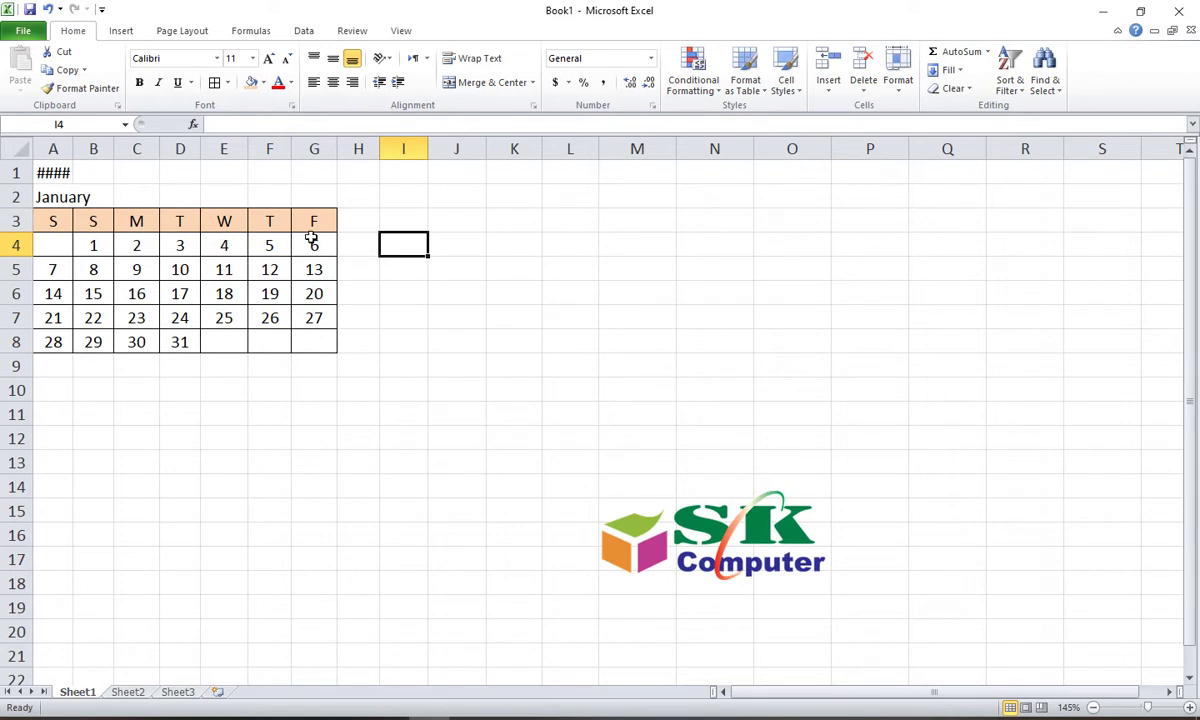
{"action": "left_click", "coordinate": [314, 220]}
{"action": "left_click_drag", "start_coordinate": [53, 197], "coordinate": [310, 199]}
{"action": "left_click_drag", "start_coordinate": [53, 197], "coordinate": [310, 199]}
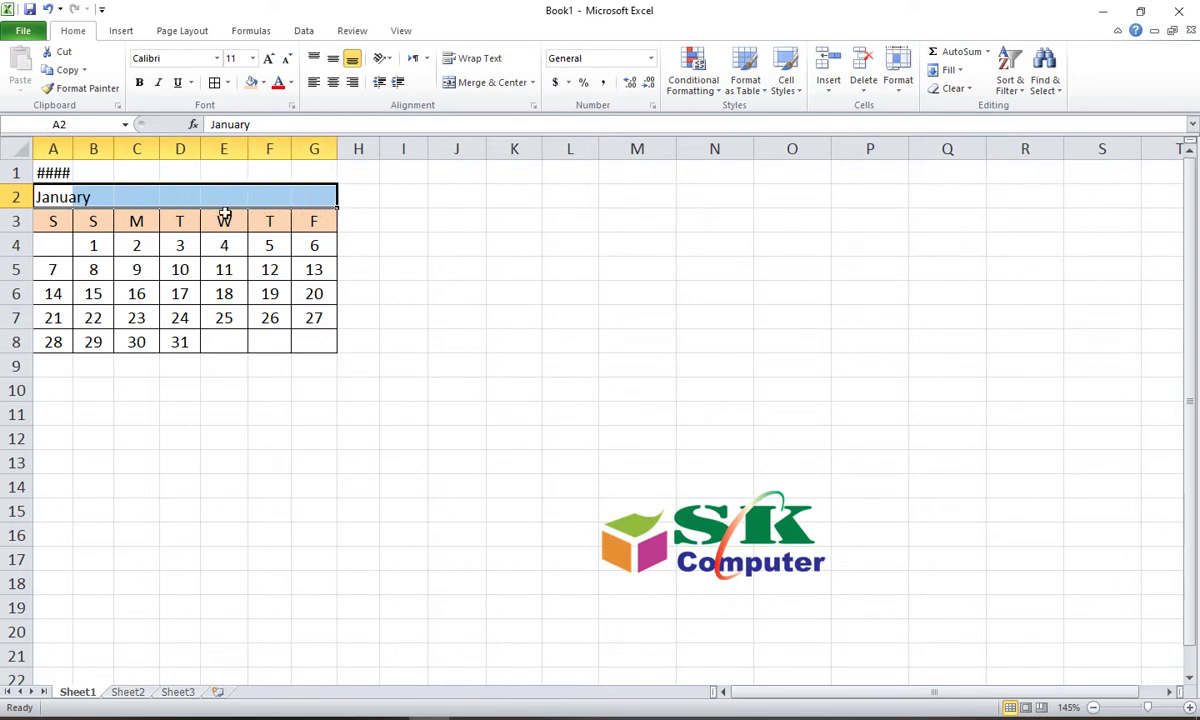
Step: Merge A2:G2 and centre the January title
{"action": "left_click", "coordinate": [62, 196]}
{"action": "left_click", "coordinate": [177, 198]}
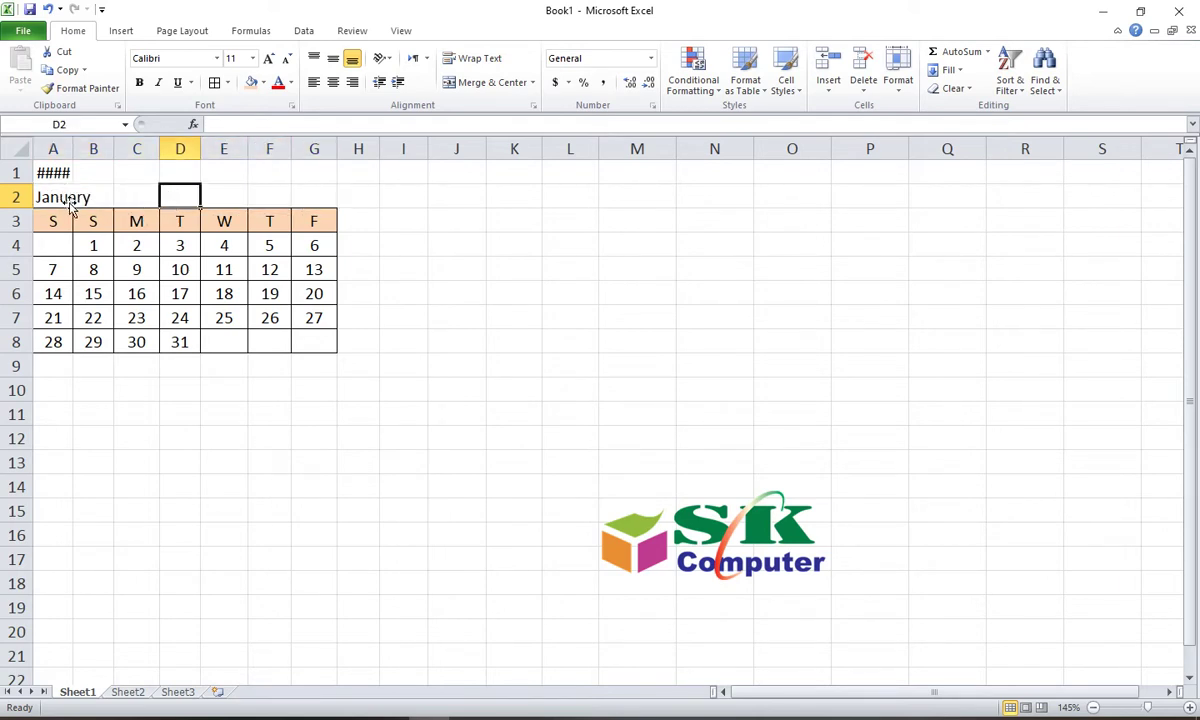
{"action": "left_click_drag", "start_coordinate": [55, 198], "coordinate": [305, 193]}
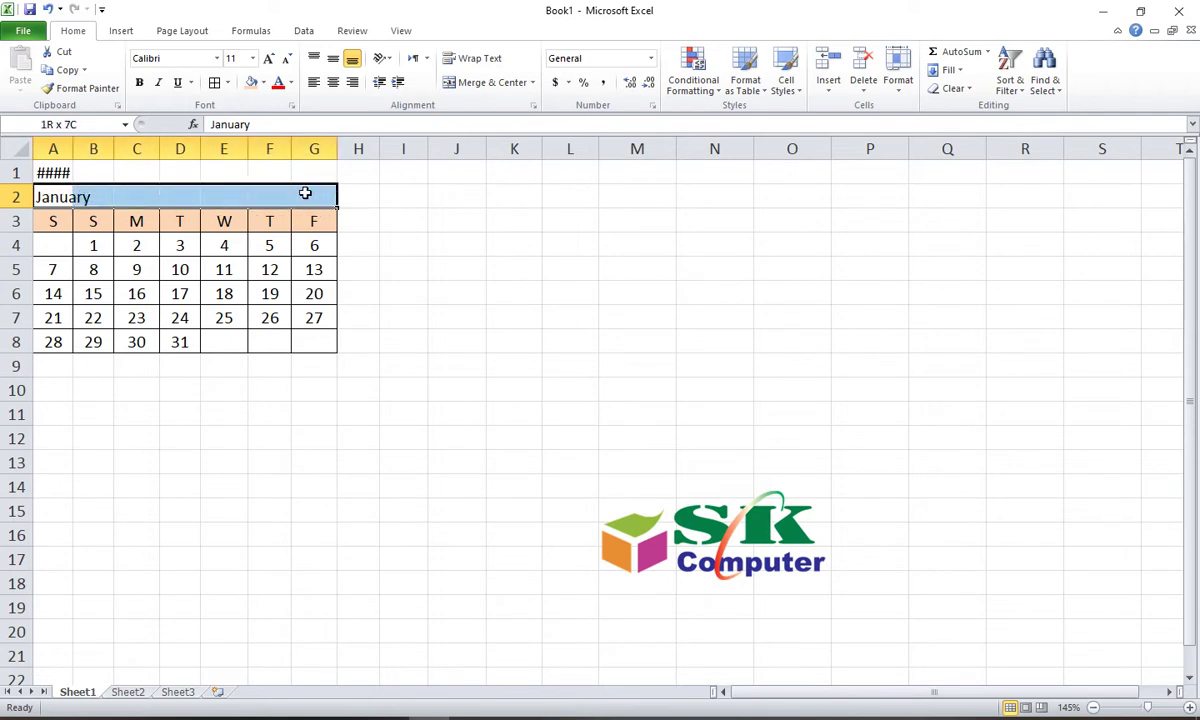
{"action": "left_click", "coordinate": [491, 84]}
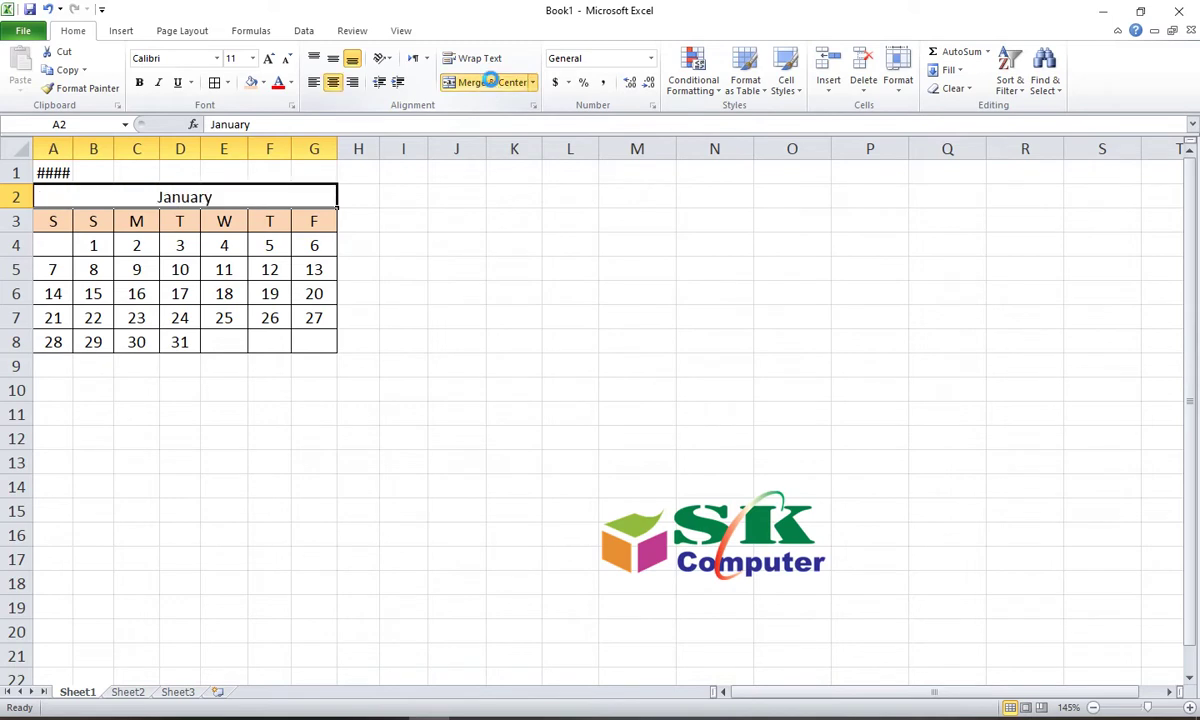
Step: Fill the merged January title cell with blue
{"action": "left_click", "coordinate": [432, 278]}
{"action": "left_click", "coordinate": [172, 196]}
{"action": "left_click", "coordinate": [263, 83]}
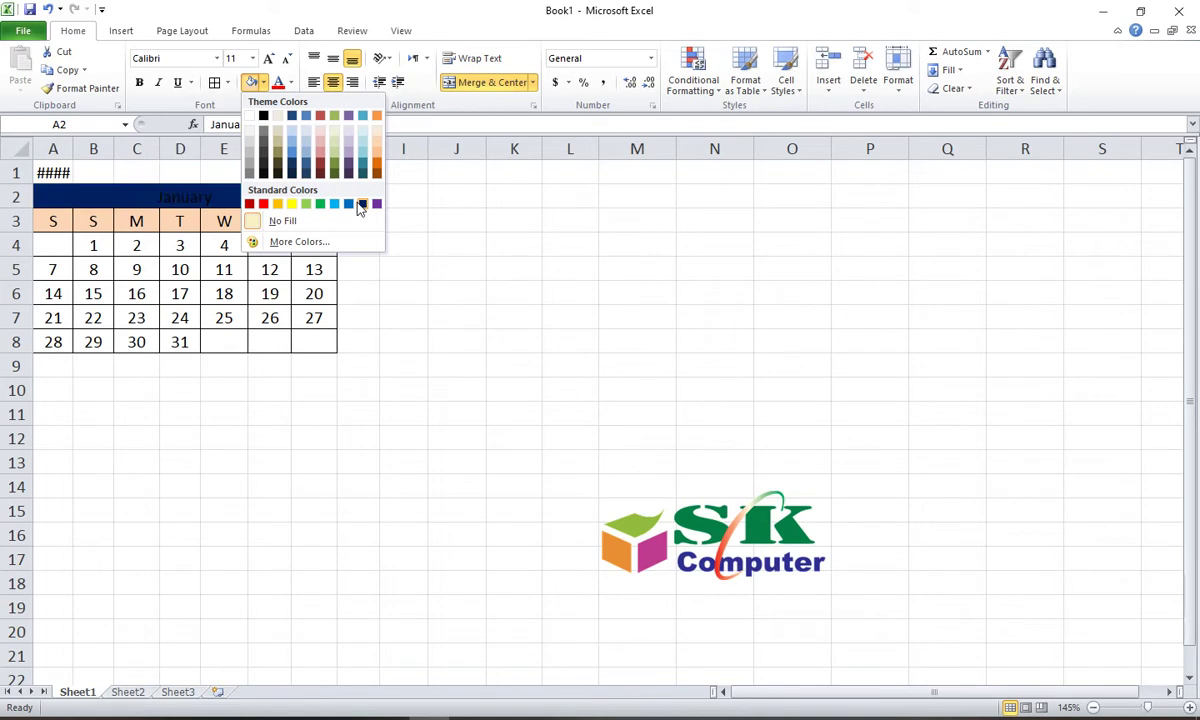
{"action": "left_click", "coordinate": [335, 208]}
{"action": "left_click", "coordinate": [358, 293]}
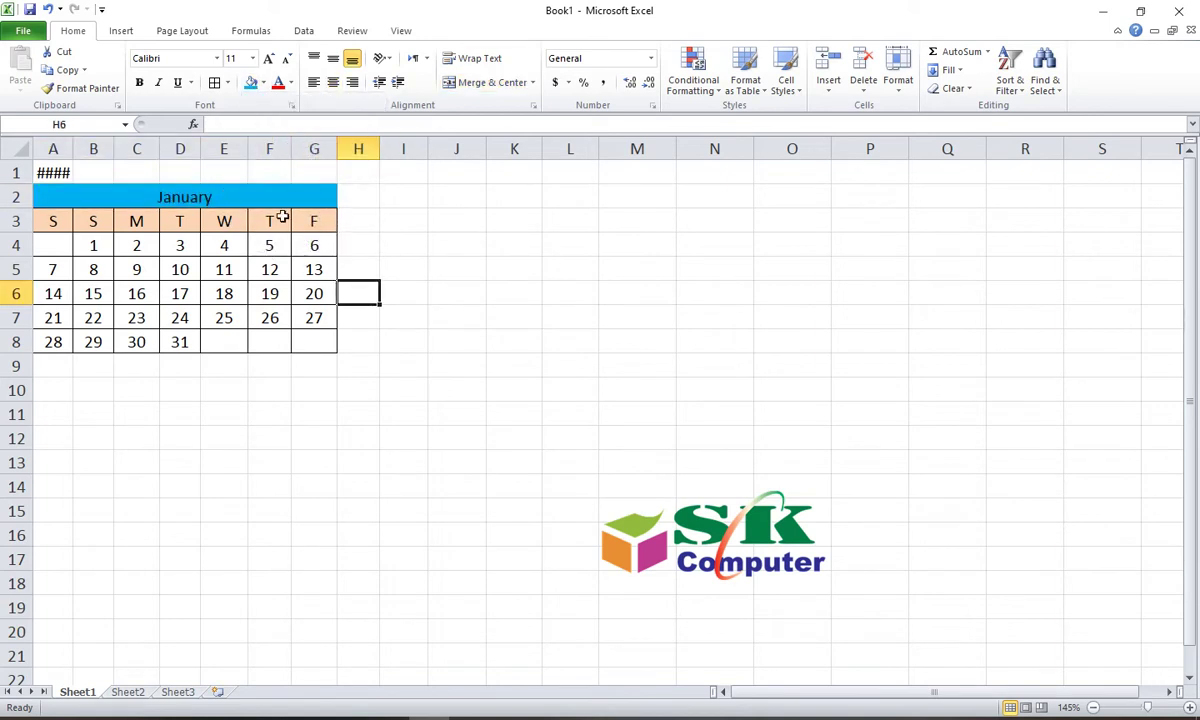
{"action": "left_click", "coordinate": [236, 197]}
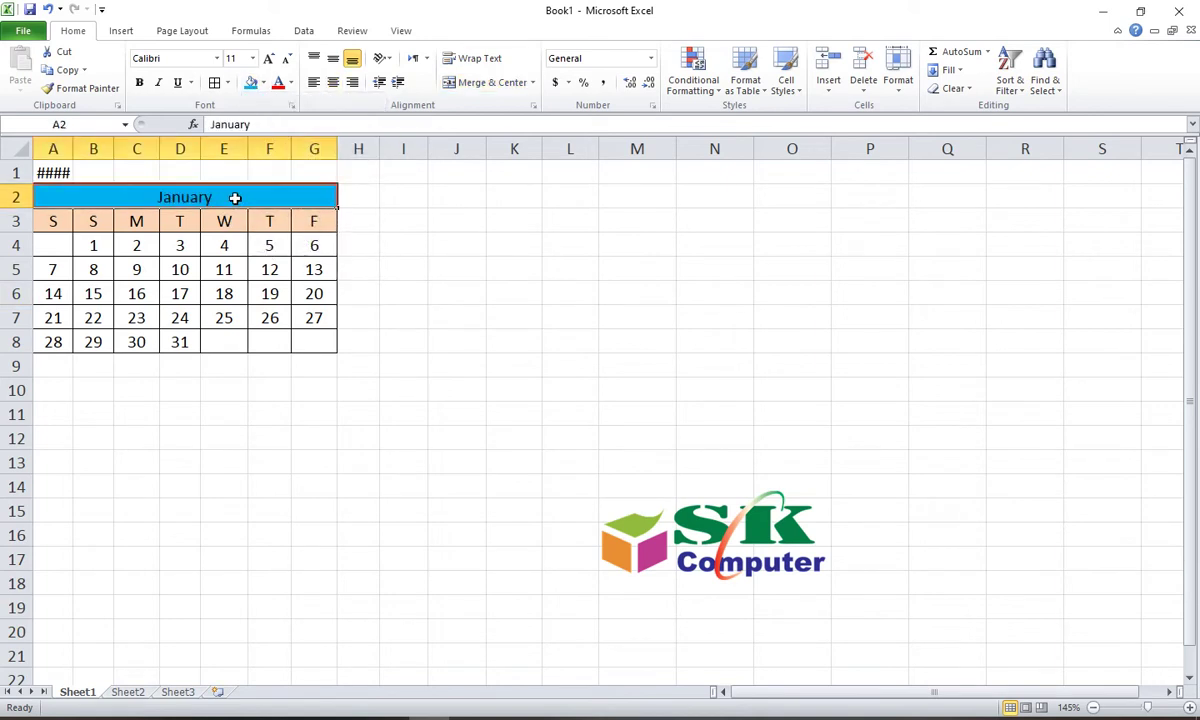
Step: Make the January title text white on a darker blue fill
{"action": "left_click", "coordinate": [292, 83]}
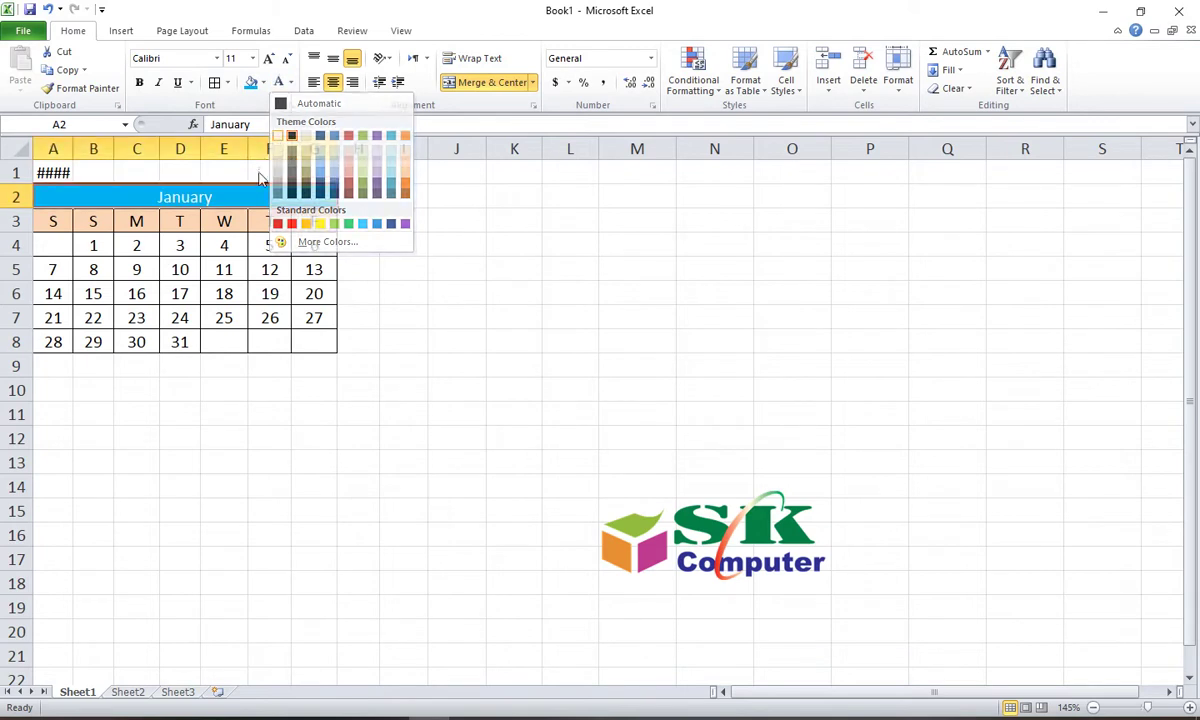
{"action": "left_click", "coordinate": [277, 137]}
{"action": "left_click", "coordinate": [266, 86]}
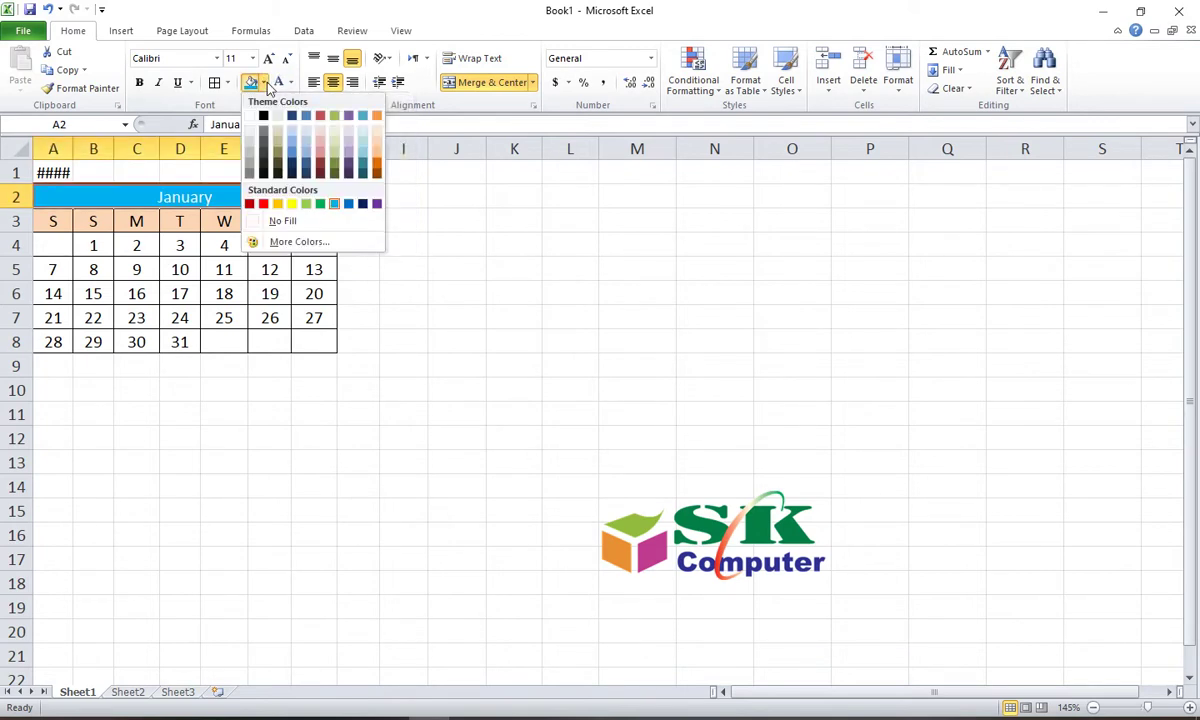
{"action": "left_click", "coordinate": [348, 207]}
{"action": "left_click", "coordinate": [402, 292]}
{"action": "left_click", "coordinate": [206, 198]}
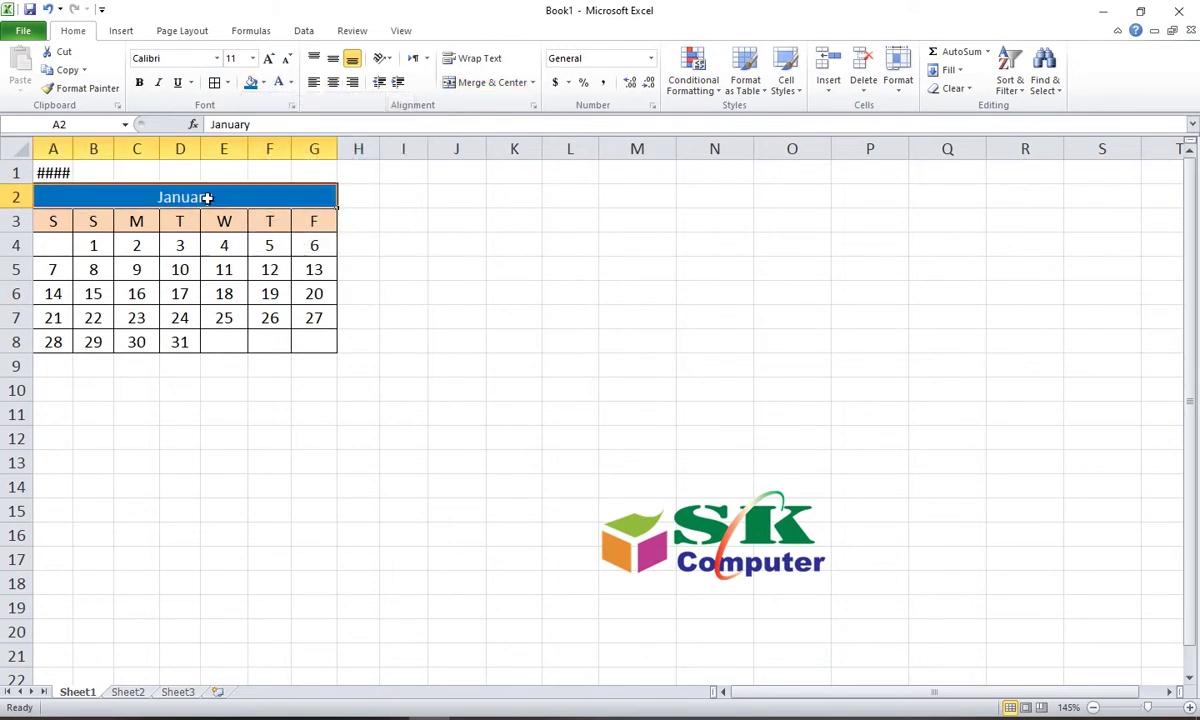
Step: Bold the January title, enlarge it to 14 pt, and bold the weekday letters
{"action": "left_click", "coordinate": [141, 83]}
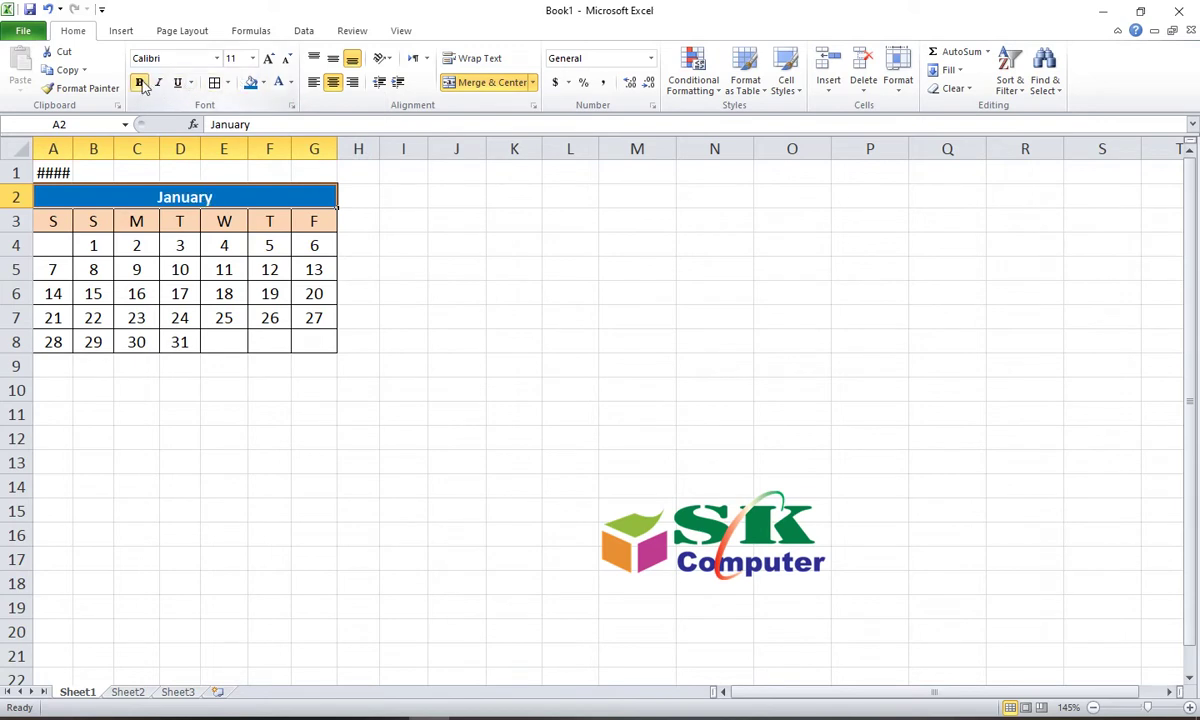
{"action": "left_click", "coordinate": [268, 58]}
{"action": "left_click", "coordinate": [268, 58]}
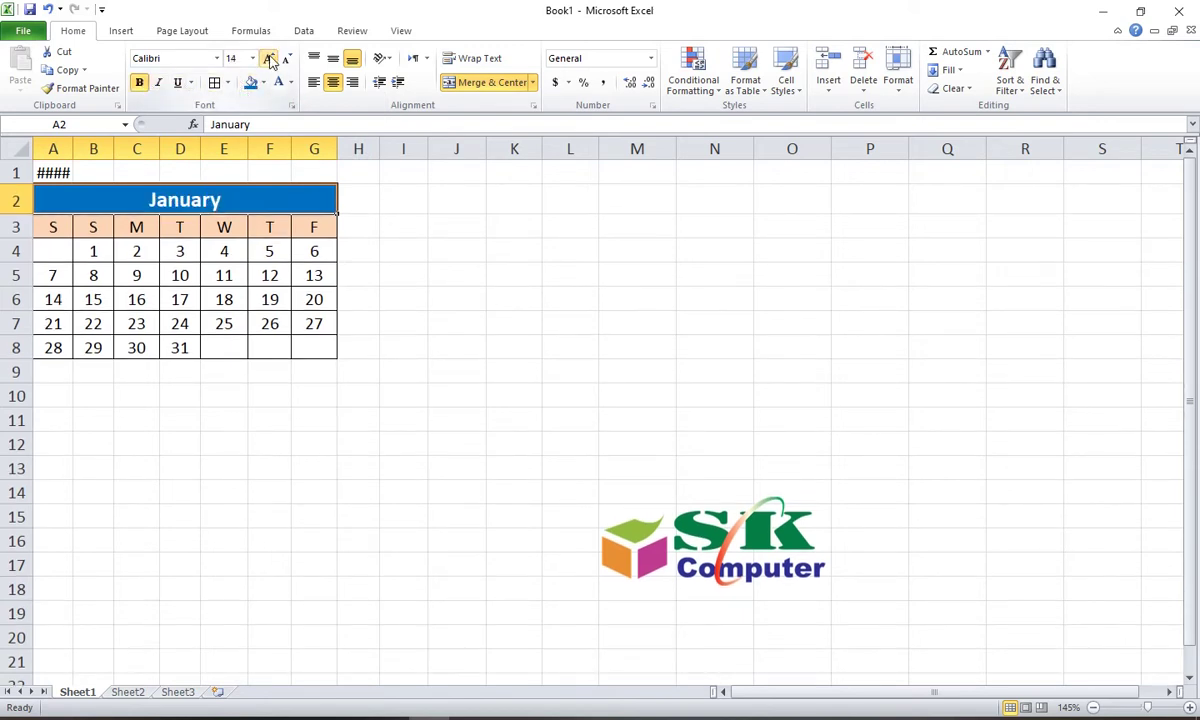
{"action": "left_click", "coordinate": [269, 385]}
{"action": "left_click_drag", "start_coordinate": [53, 237], "coordinate": [312, 229]}
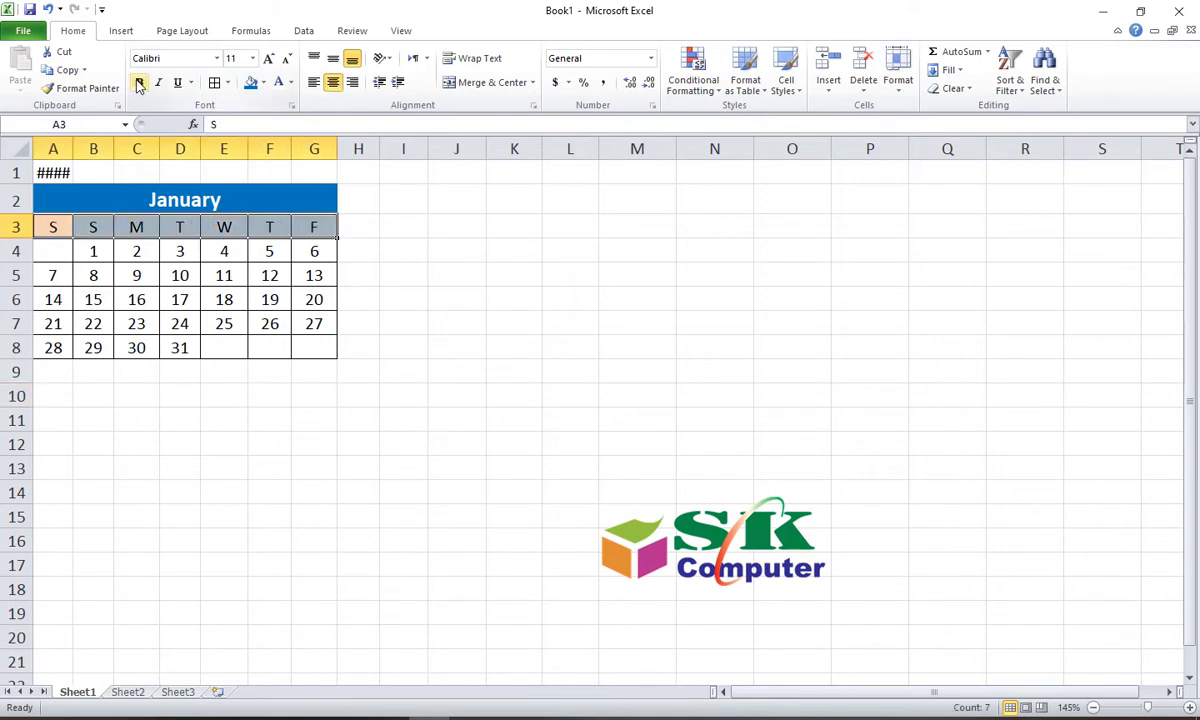
{"action": "left_click", "coordinate": [230, 437]}
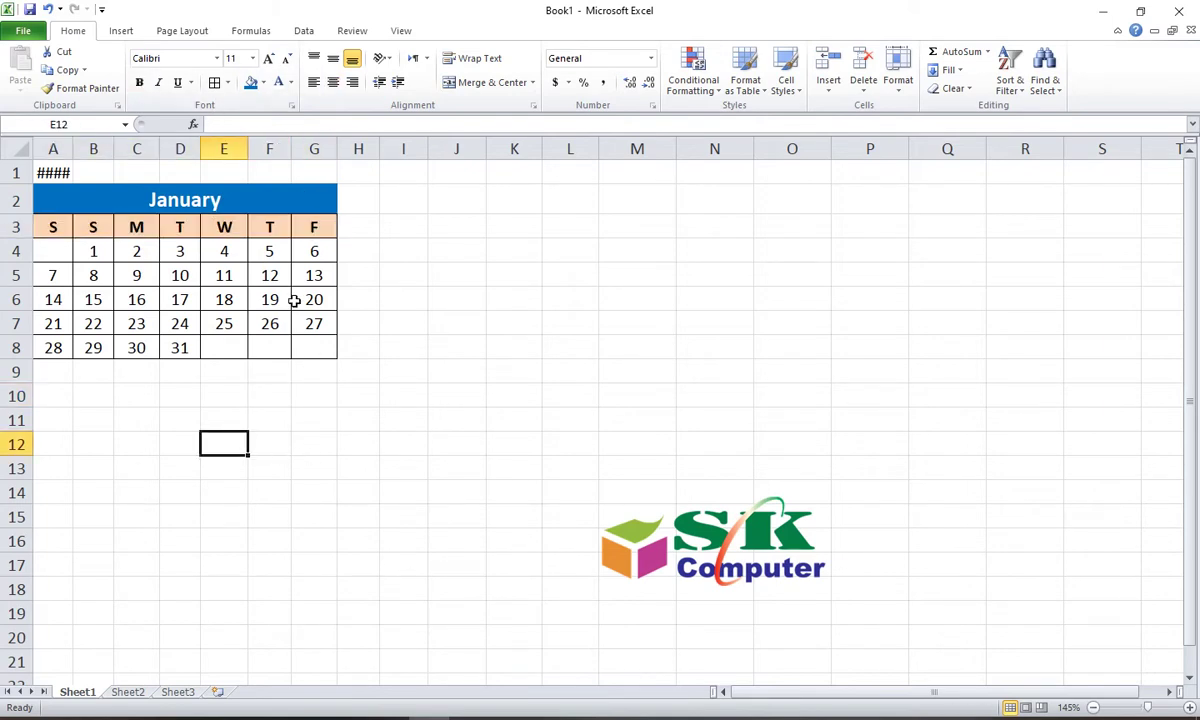
Step: Make the Friday column G3:G8 red, and move the SK Computer logo lower and right
{"action": "left_click_drag", "start_coordinate": [315, 233], "coordinate": [319, 348]}
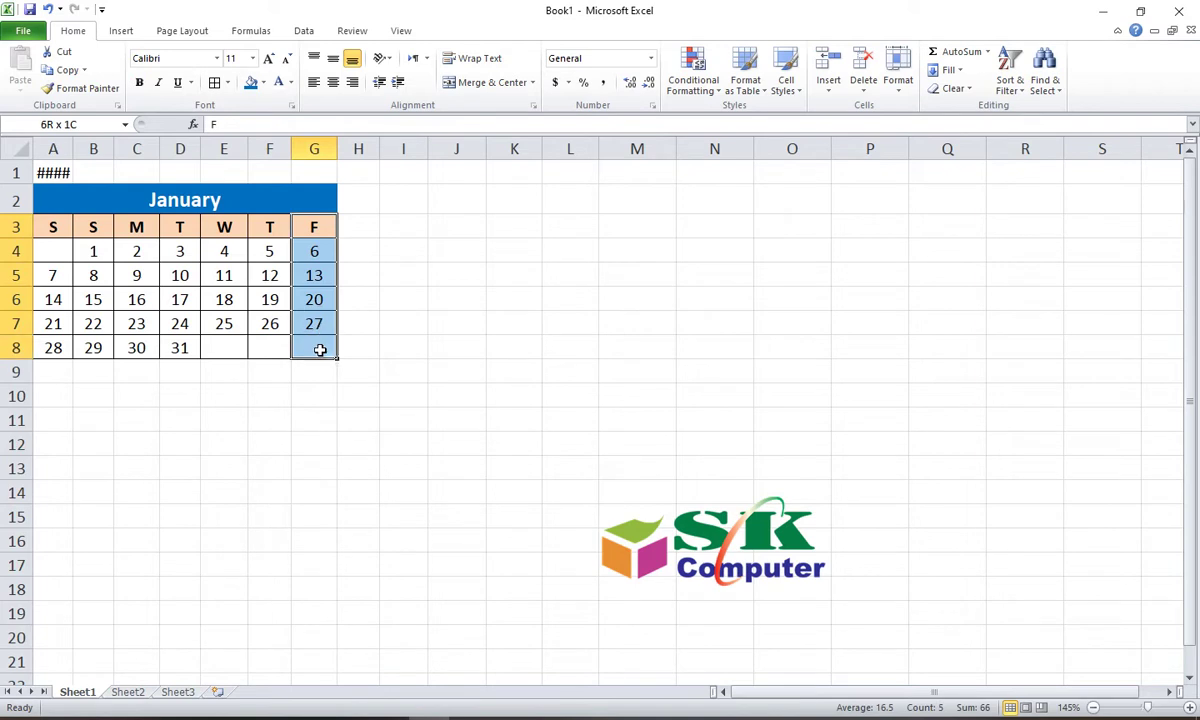
{"action": "left_click", "coordinate": [290, 87]}
{"action": "left_click", "coordinate": [280, 221]}
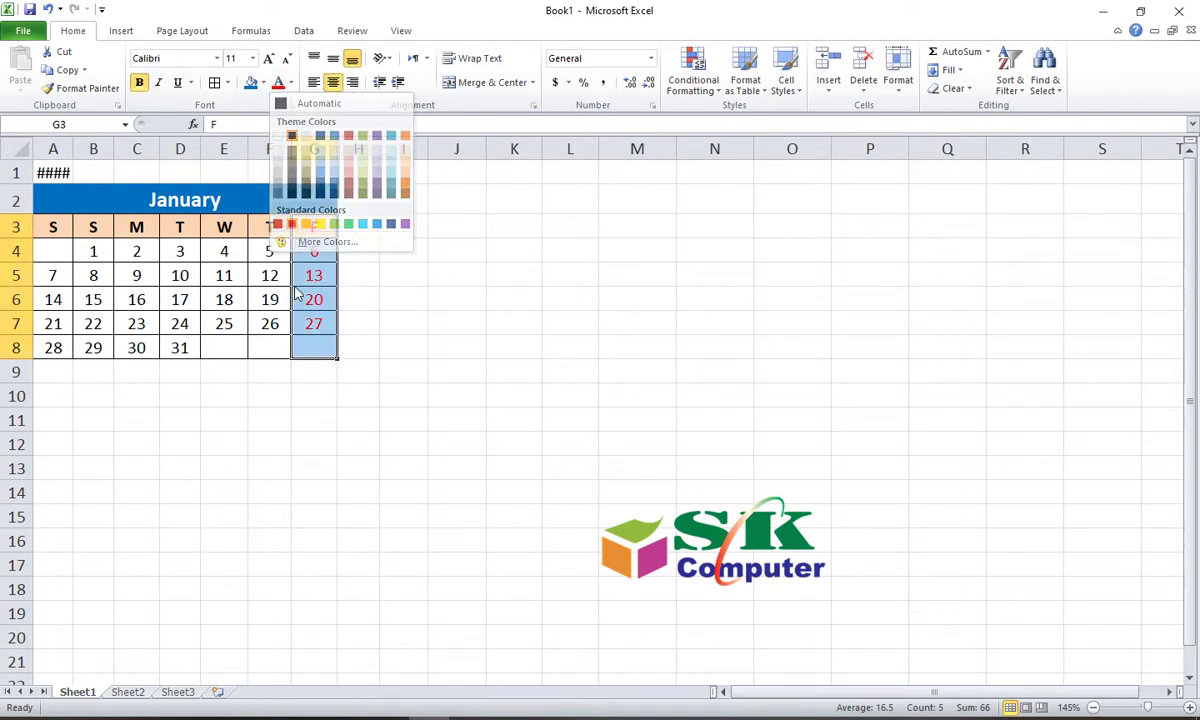
{"action": "left_click", "coordinate": [327, 428]}
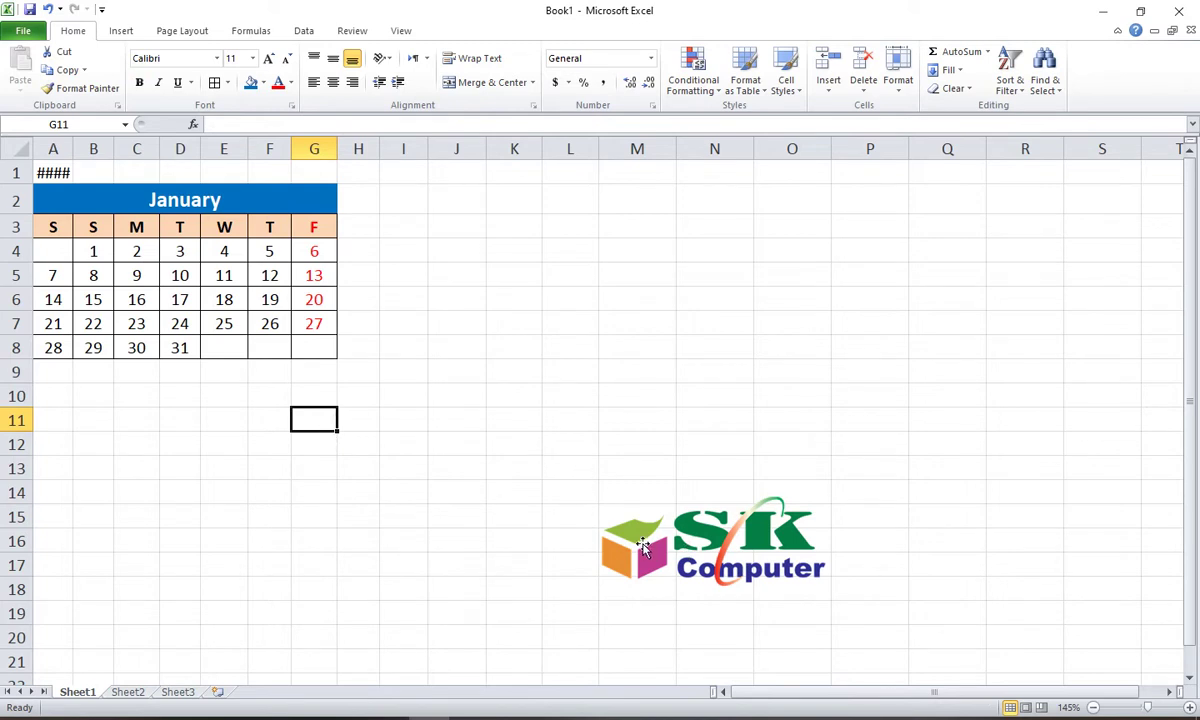
{"action": "left_click_drag", "start_coordinate": [600, 502], "coordinate": [866, 564]}
{"action": "left_click", "coordinate": [270, 373]}
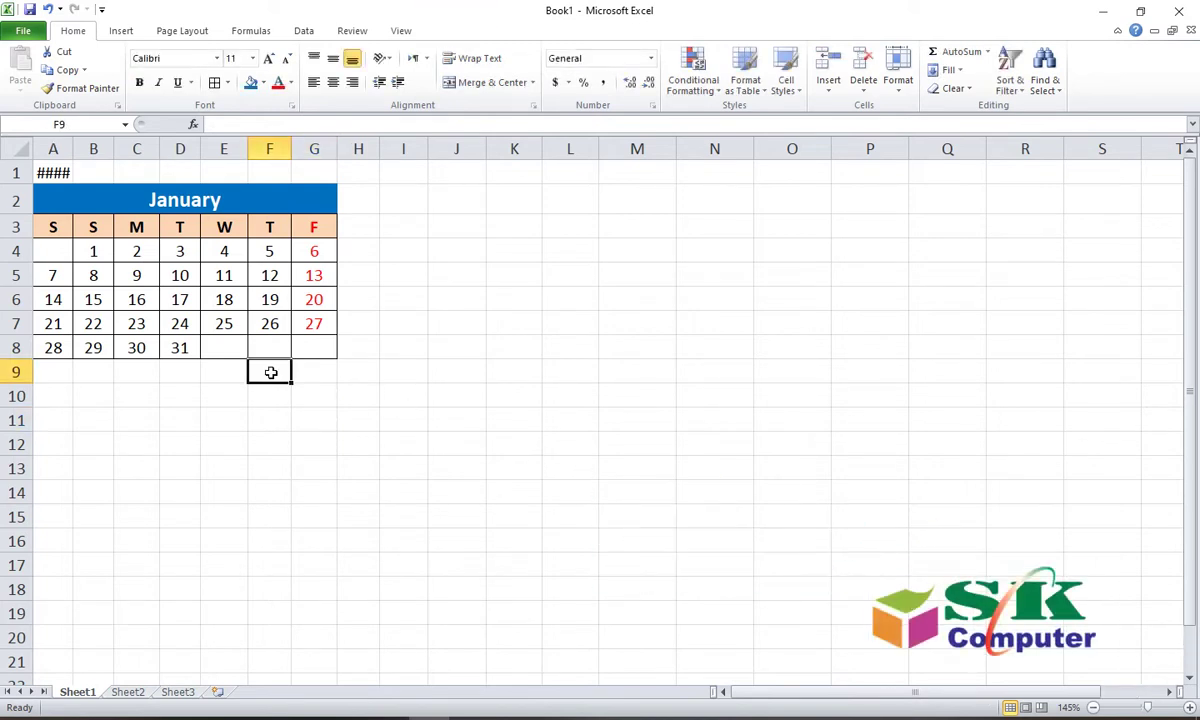
{"action": "left_click_drag", "start_coordinate": [55, 207], "coordinate": [82, 336]}
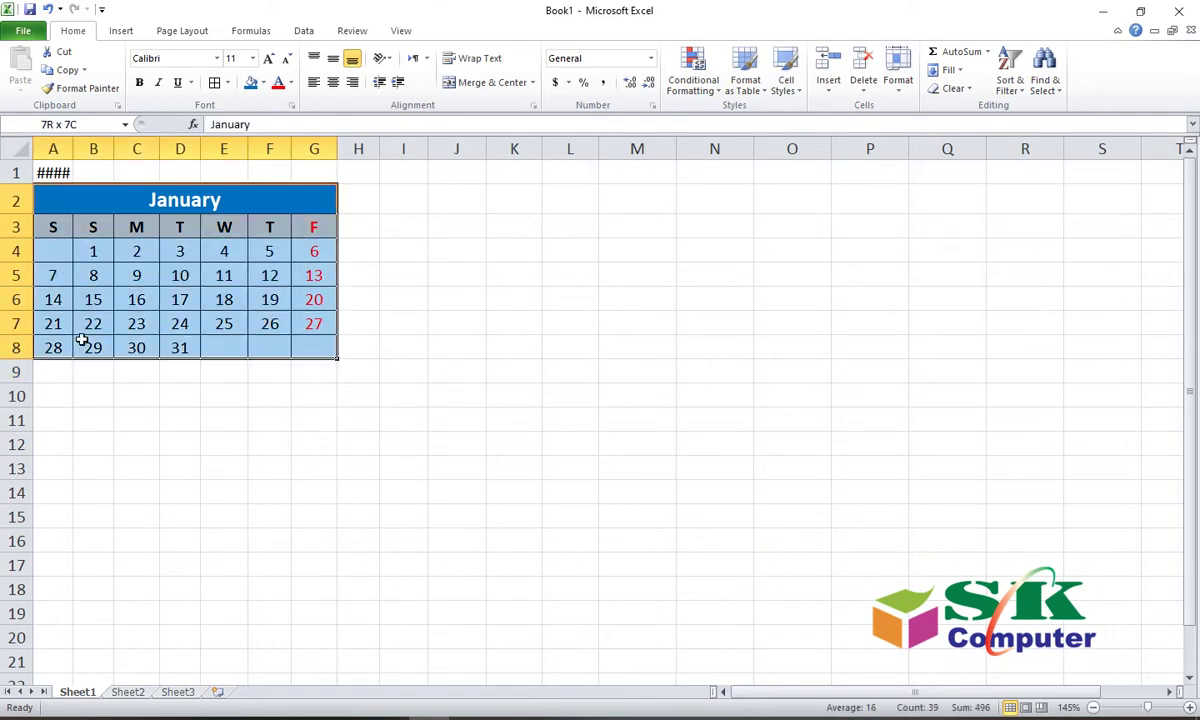
{"action": "left_click", "coordinate": [176, 395]}
{"action": "left_click_drag", "start_coordinate": [224, 347], "coordinate": [314, 348]}
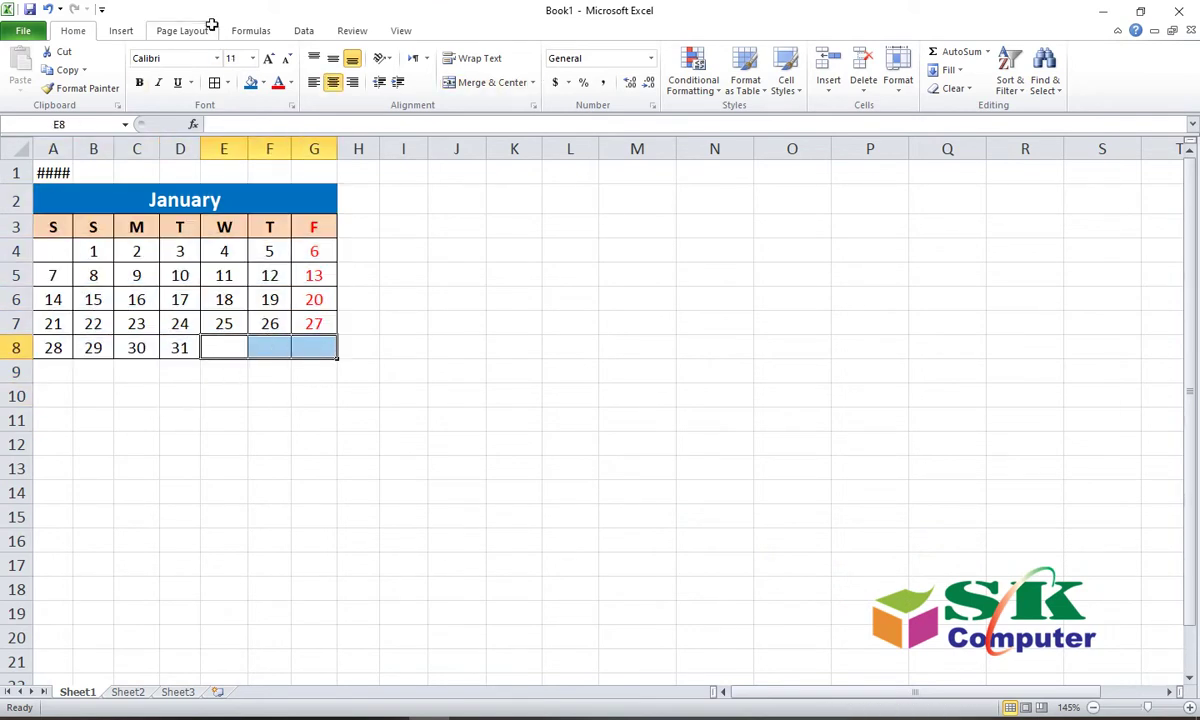
{"action": "left_click", "coordinate": [263, 82]}
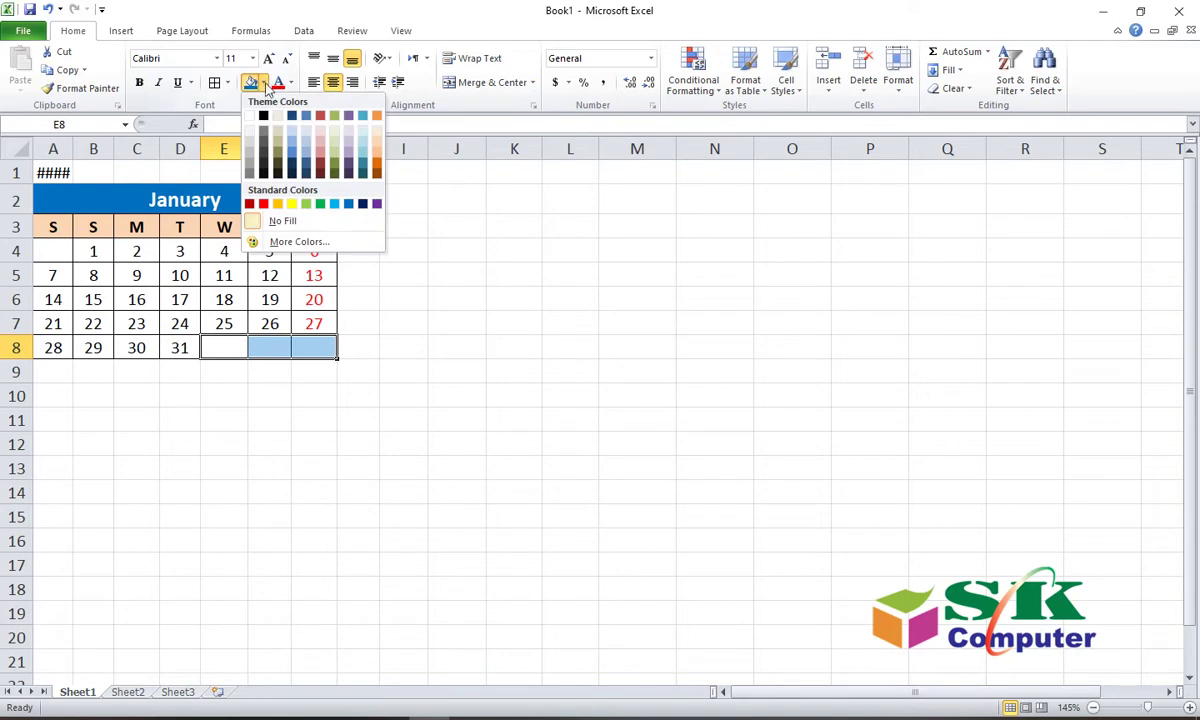
{"action": "left_click", "coordinate": [334, 157]}
{"action": "left_click", "coordinate": [451, 352]}
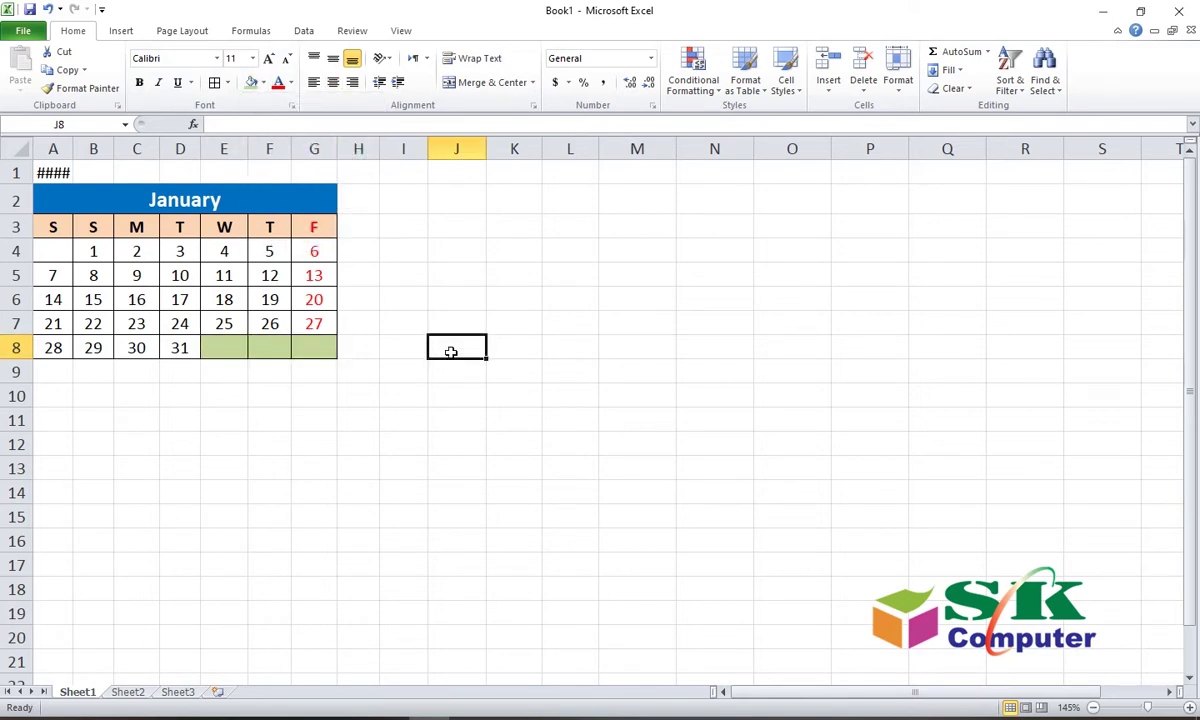
{"action": "key", "text": "ctrl+z"}
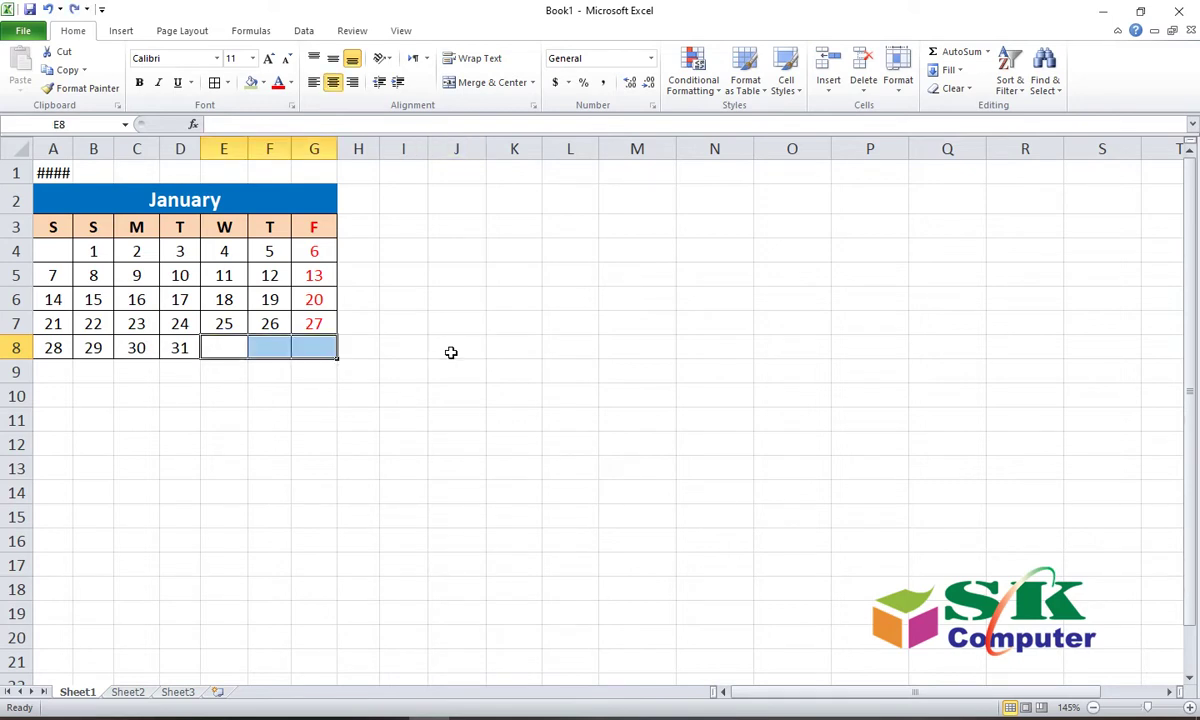
{"action": "left_click", "coordinate": [398, 387]}
Step: Copy the January calendar block A2:G8 to the clipboard
{"action": "left_click_drag", "start_coordinate": [66, 204], "coordinate": [89, 343]}
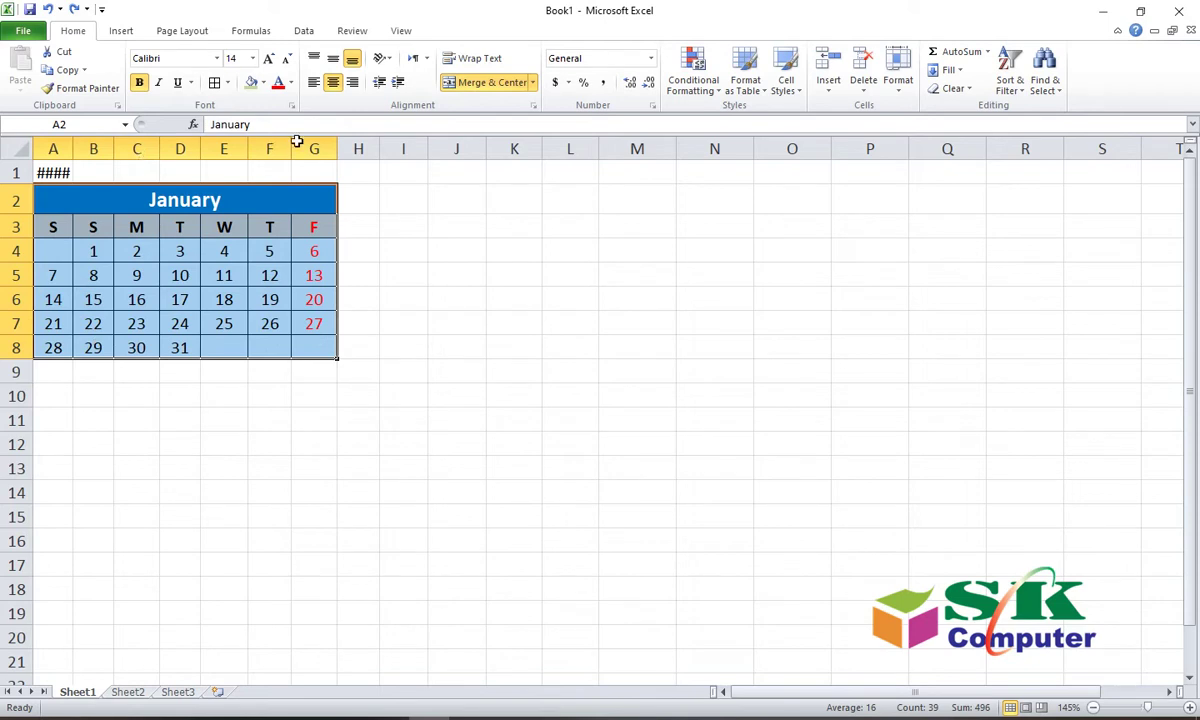
{"action": "left_click", "coordinate": [62, 70]}
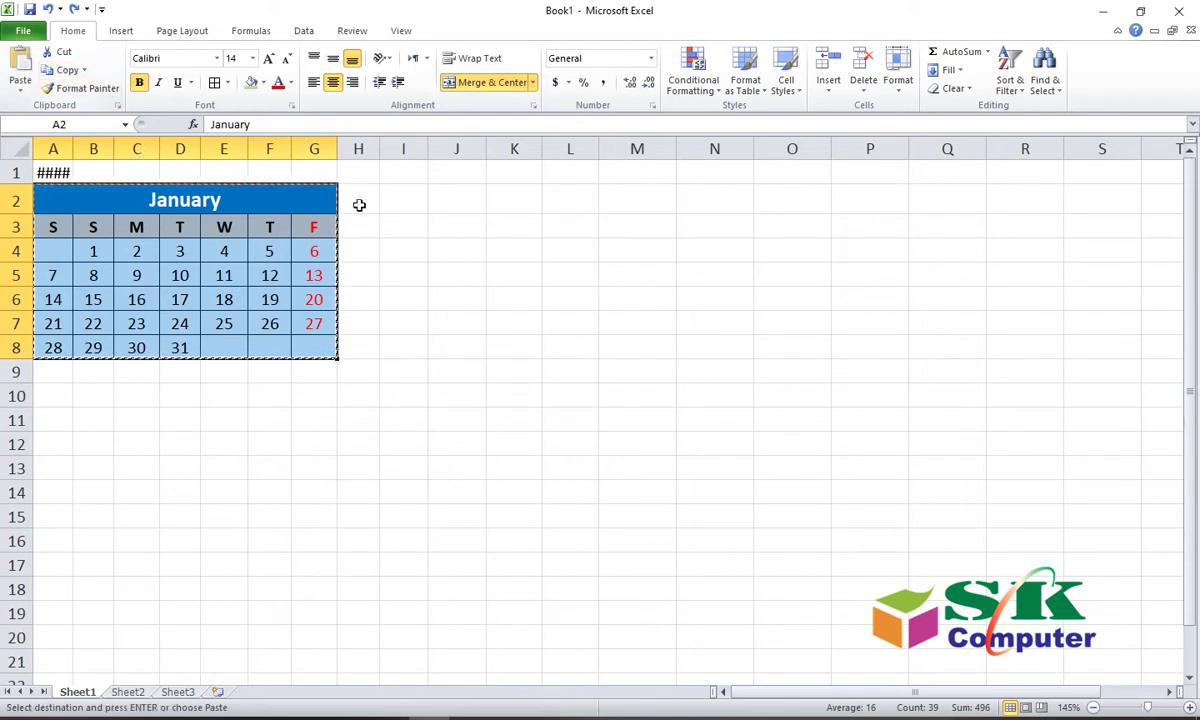
{"action": "left_click", "coordinate": [358, 150]}
{"action": "left_click", "coordinate": [365, 201]}
Step: Paste January calendar copies at I2 and Q2, then select columns A through W
{"action": "left_click", "coordinate": [406, 202]}
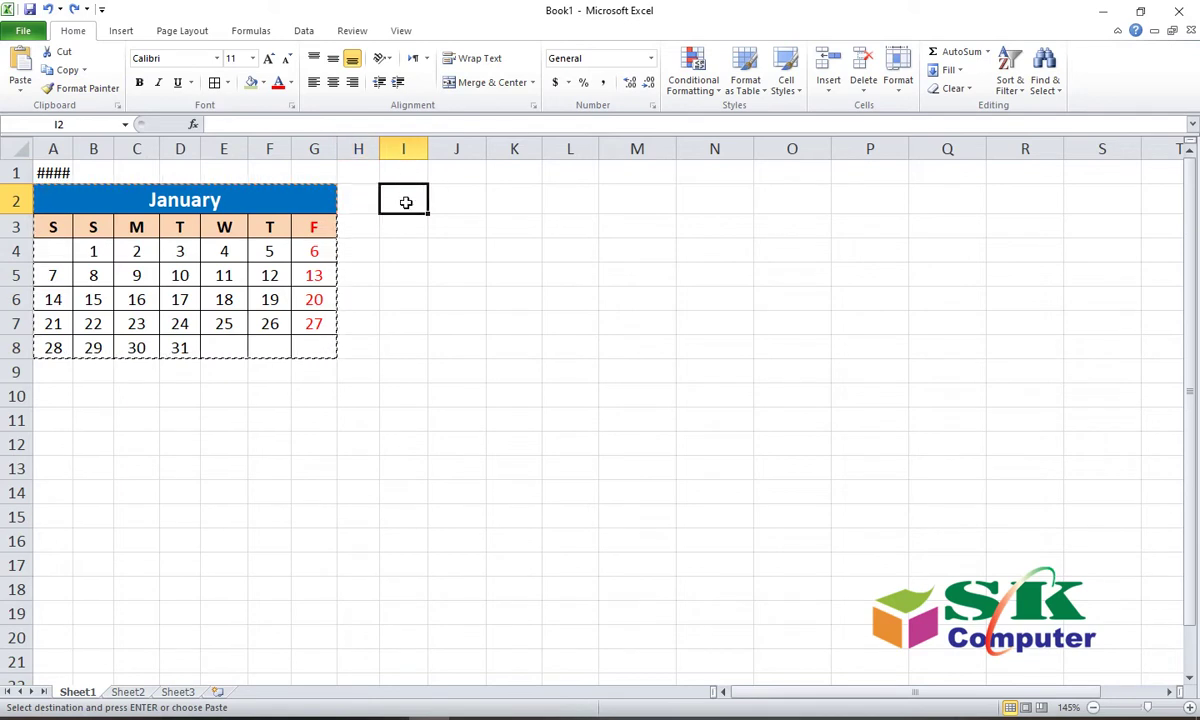
{"action": "left_click", "coordinate": [21, 60]}
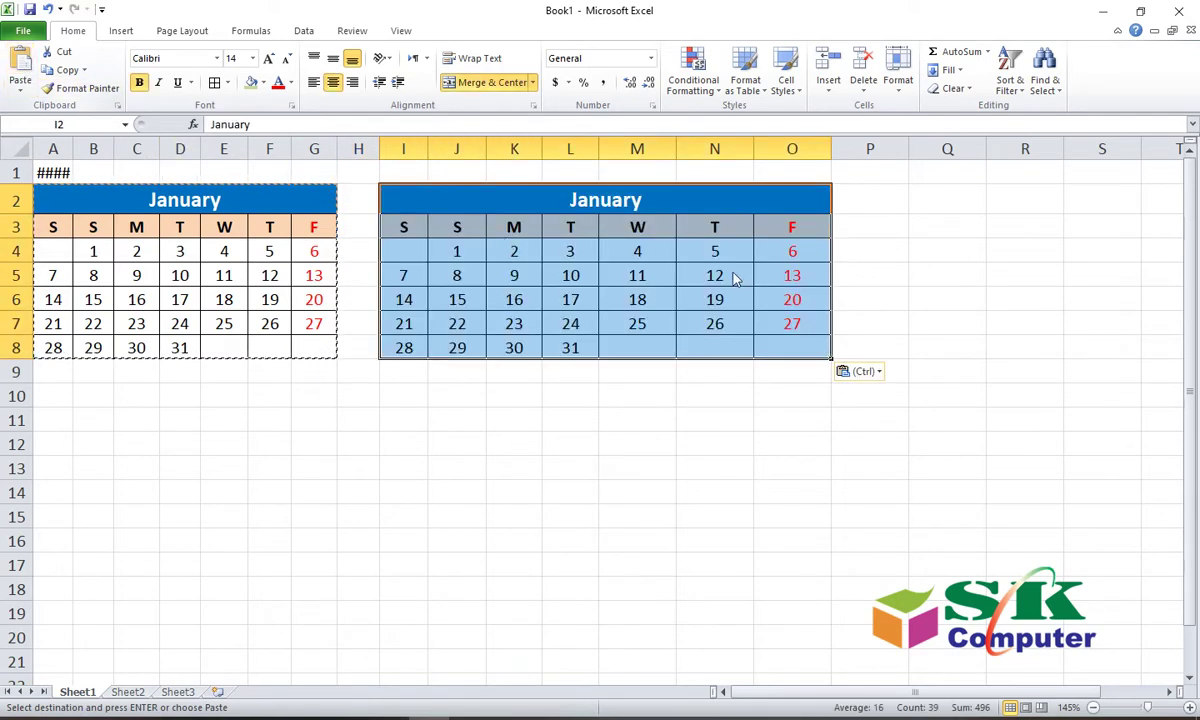
{"action": "left_click", "coordinate": [863, 200]}
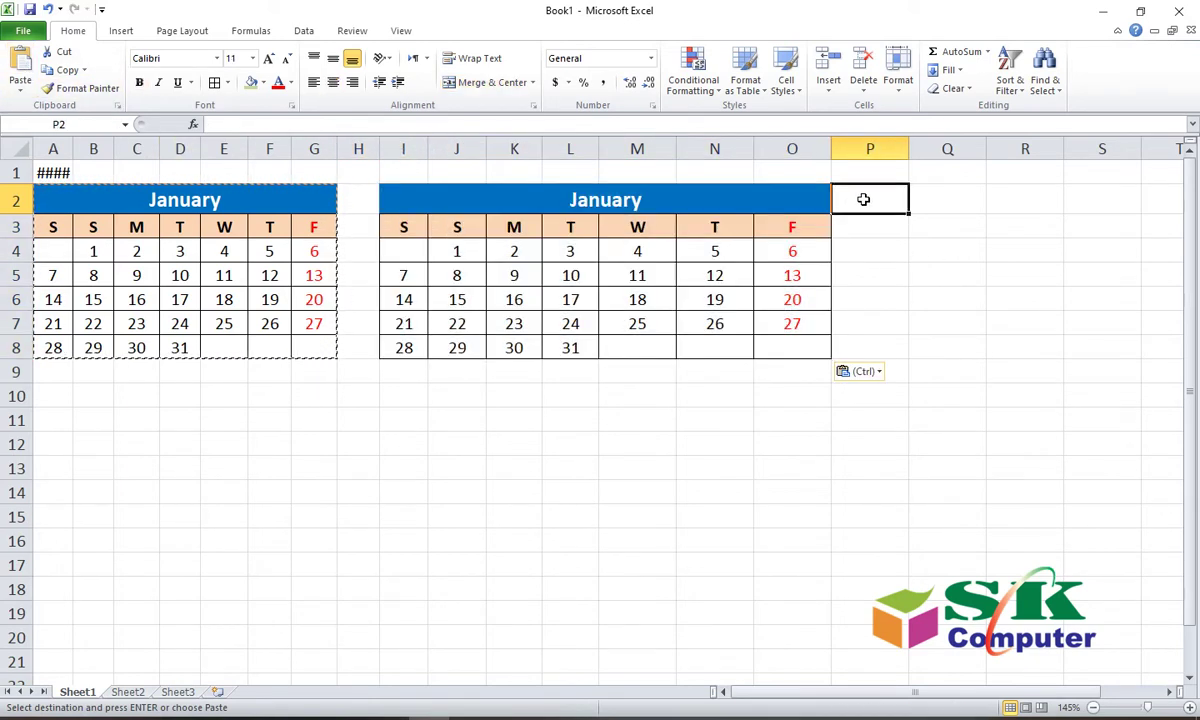
{"action": "left_click", "coordinate": [945, 205]}
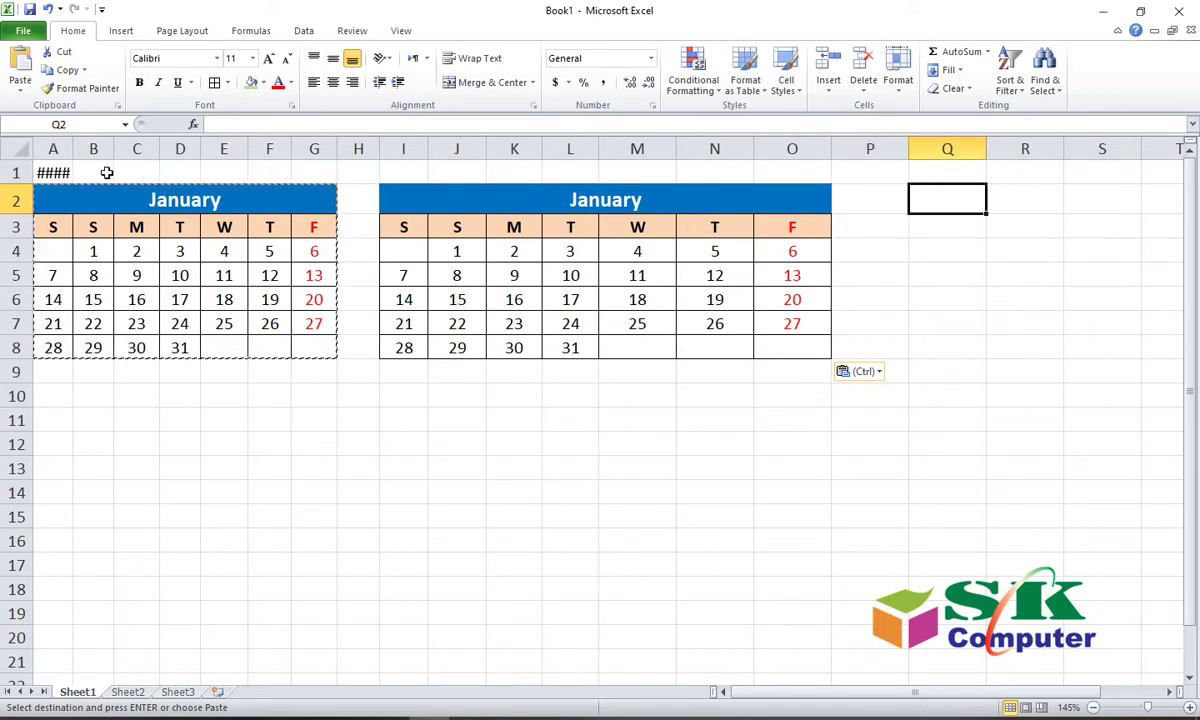
{"action": "left_click", "coordinate": [20, 62]}
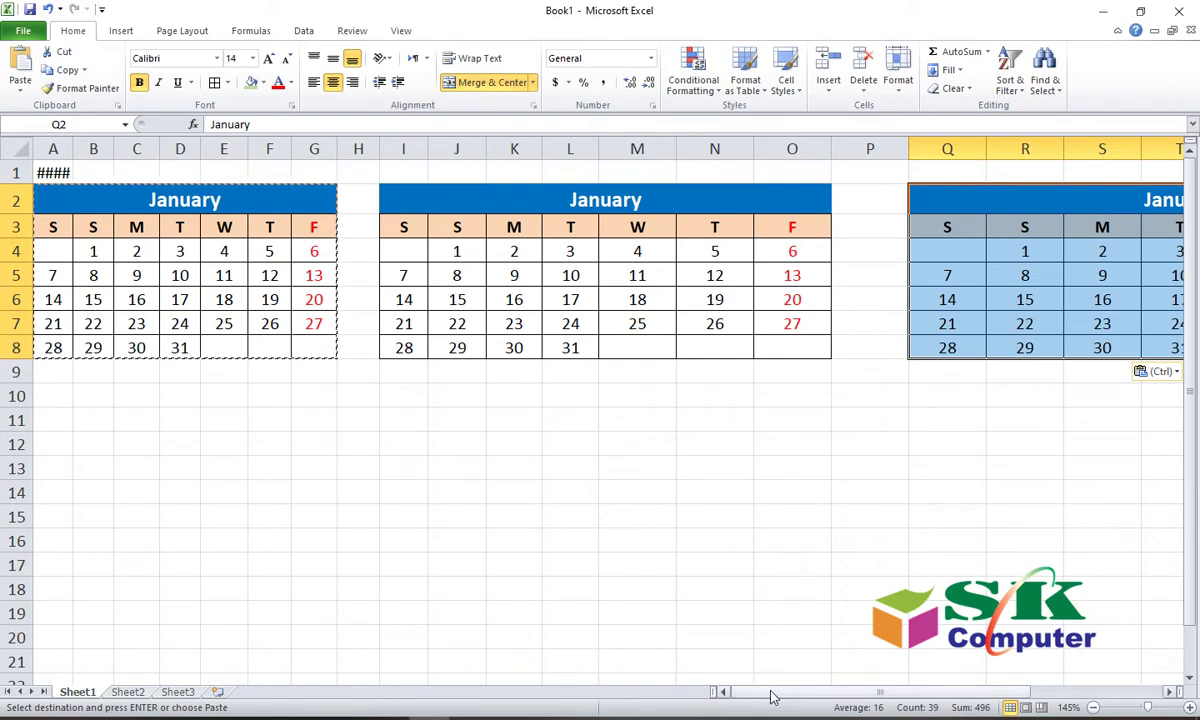
{"action": "left_click_drag", "start_coordinate": [780, 691], "coordinate": [940, 690]}
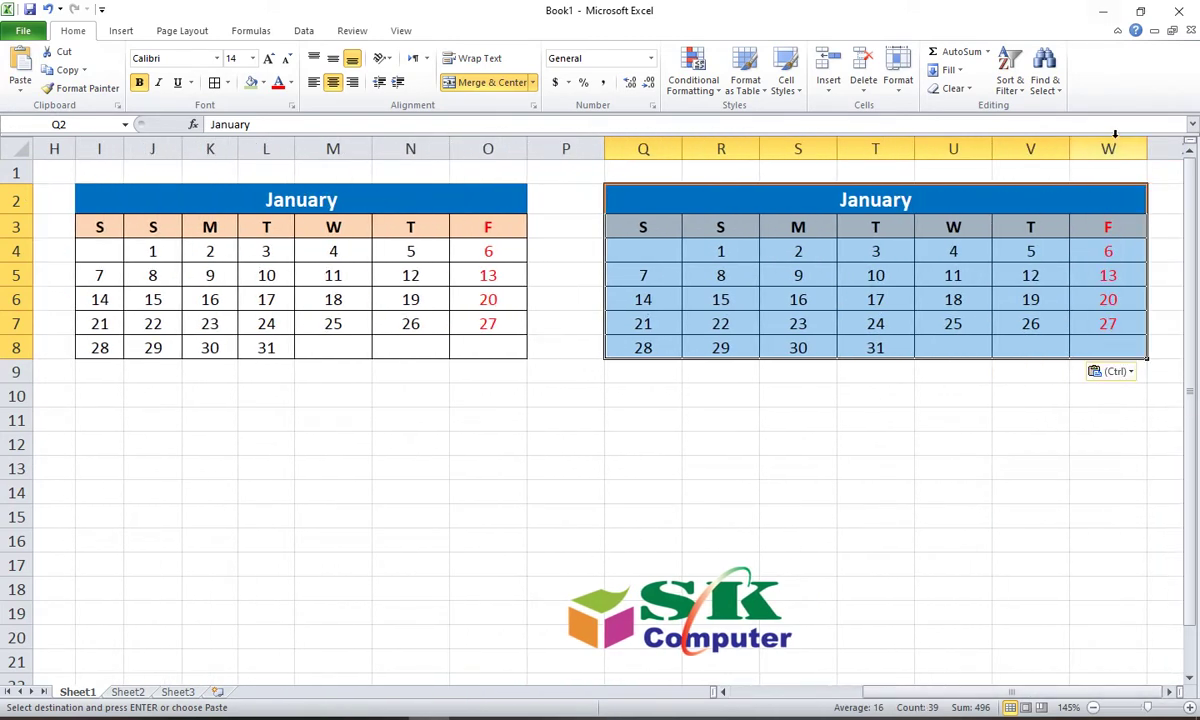
{"action": "left_click_drag", "start_coordinate": [1113, 145], "coordinate": [3, 140]}
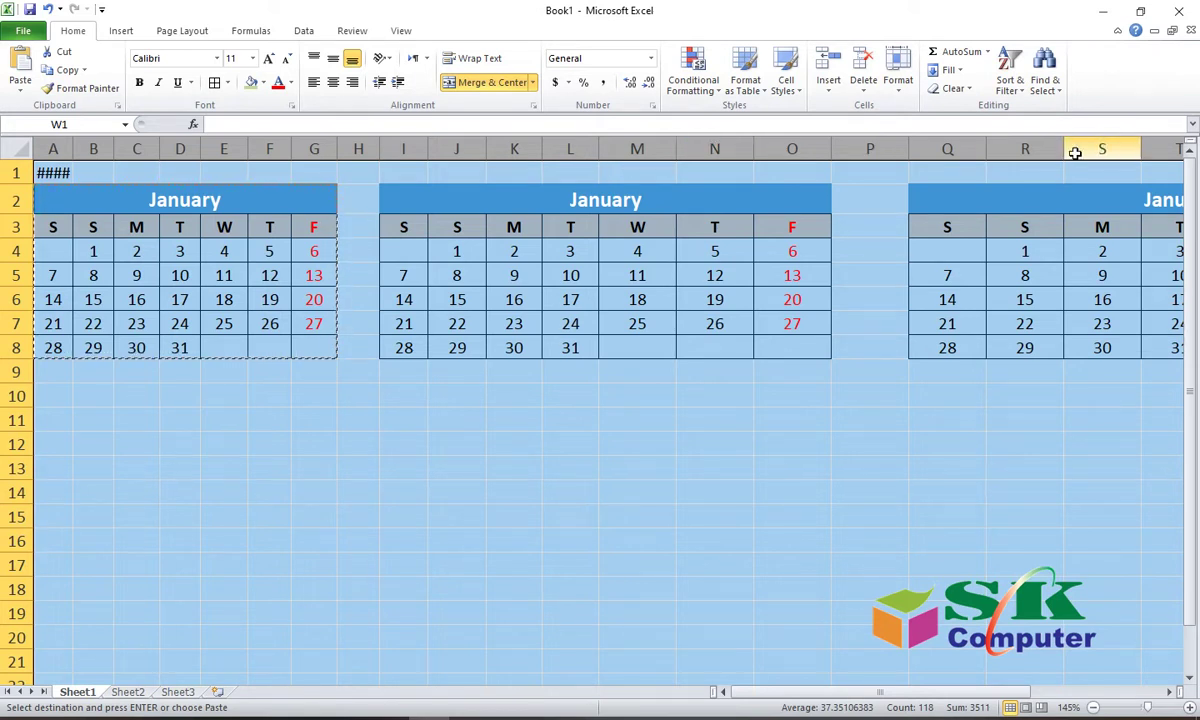
Step: Set the selected columns A through W to a width of 3.4
{"action": "left_click", "coordinate": [900, 72]}
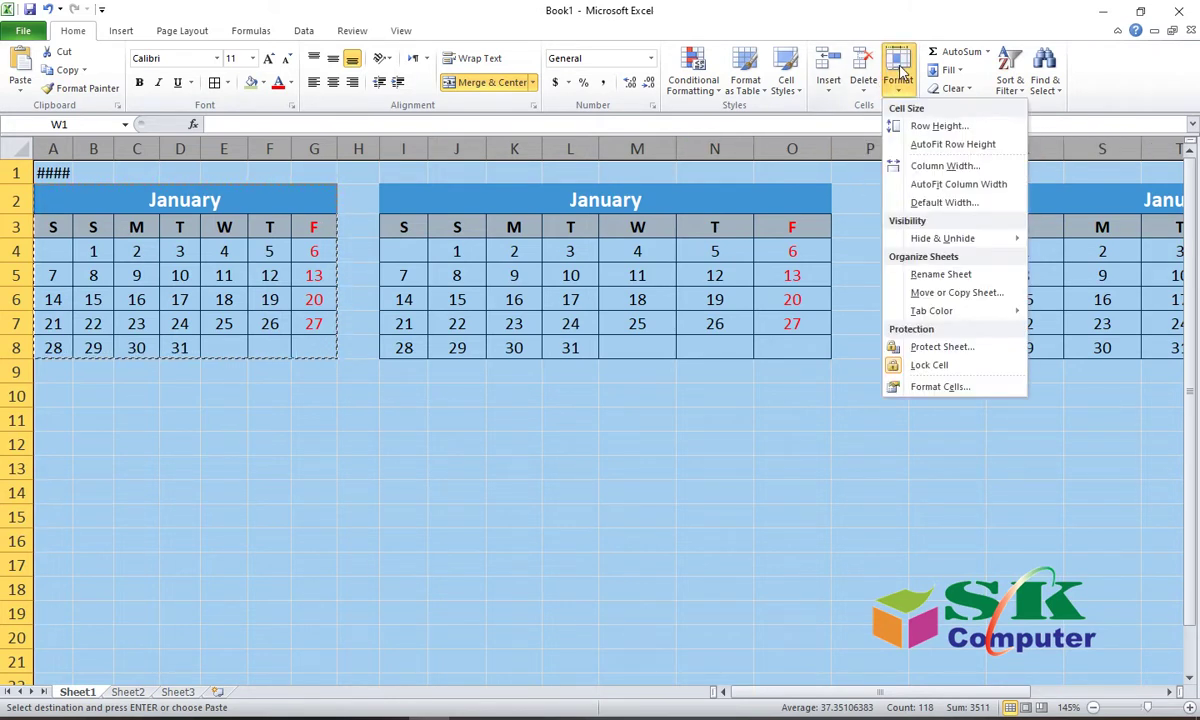
{"action": "left_click", "coordinate": [924, 168]}
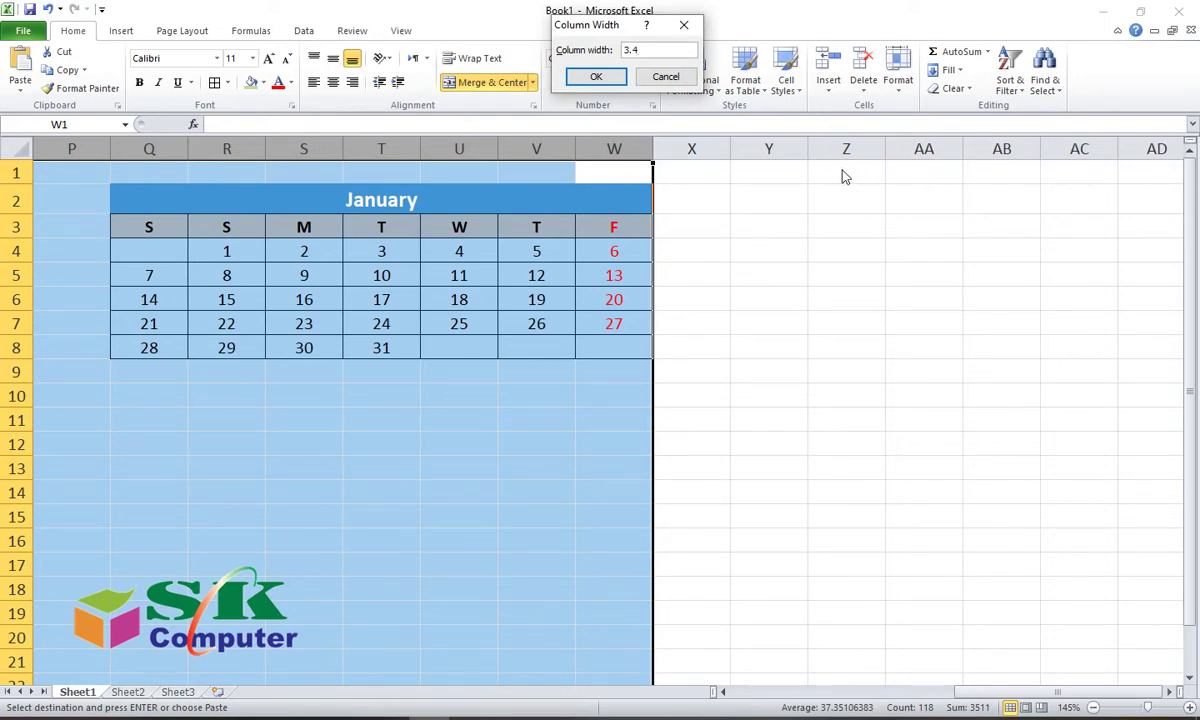
{"action": "key", "text": "Return"}
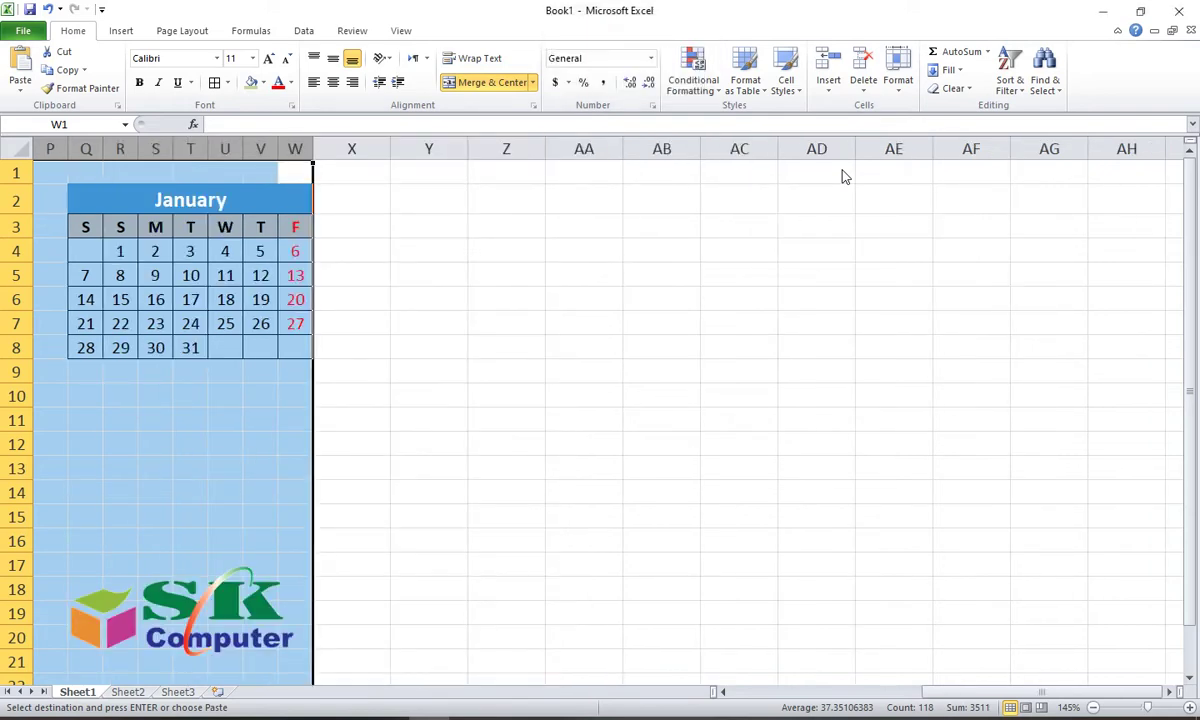
{"action": "left_click_drag", "start_coordinate": [943, 691], "coordinate": [662, 694]}
{"action": "left_click", "coordinate": [402, 437]}
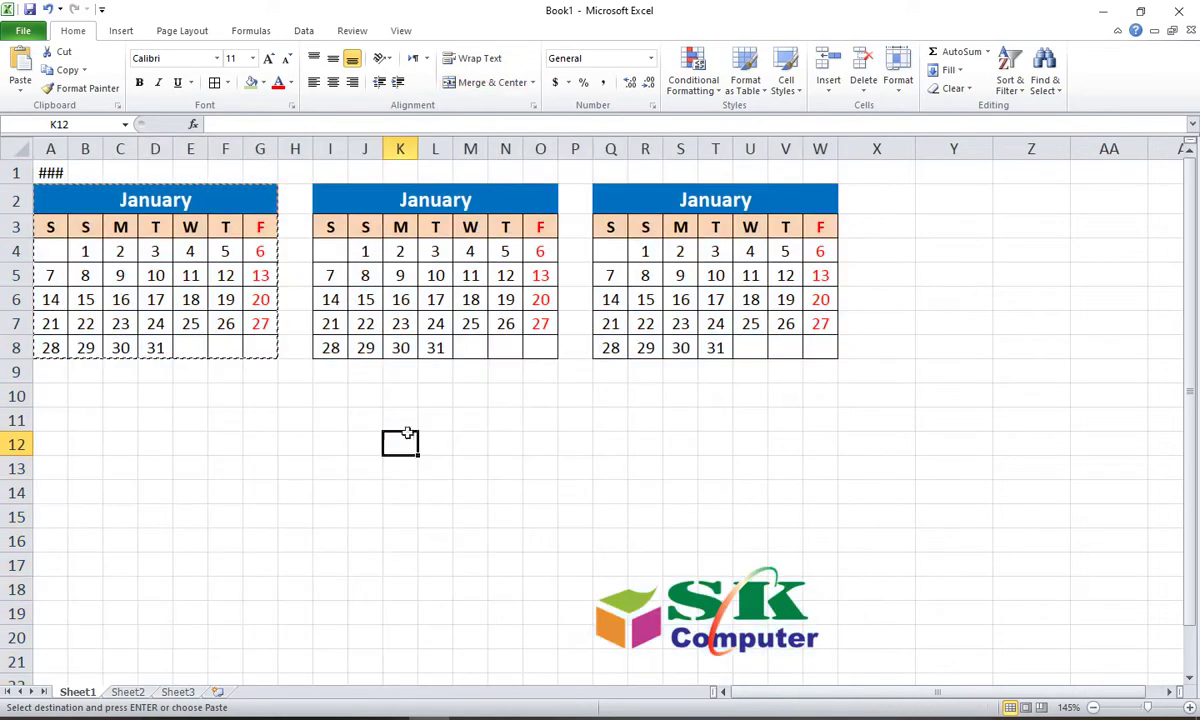
{"action": "left_click", "coordinate": [997, 394]}
{"action": "left_click", "coordinate": [370, 440]}
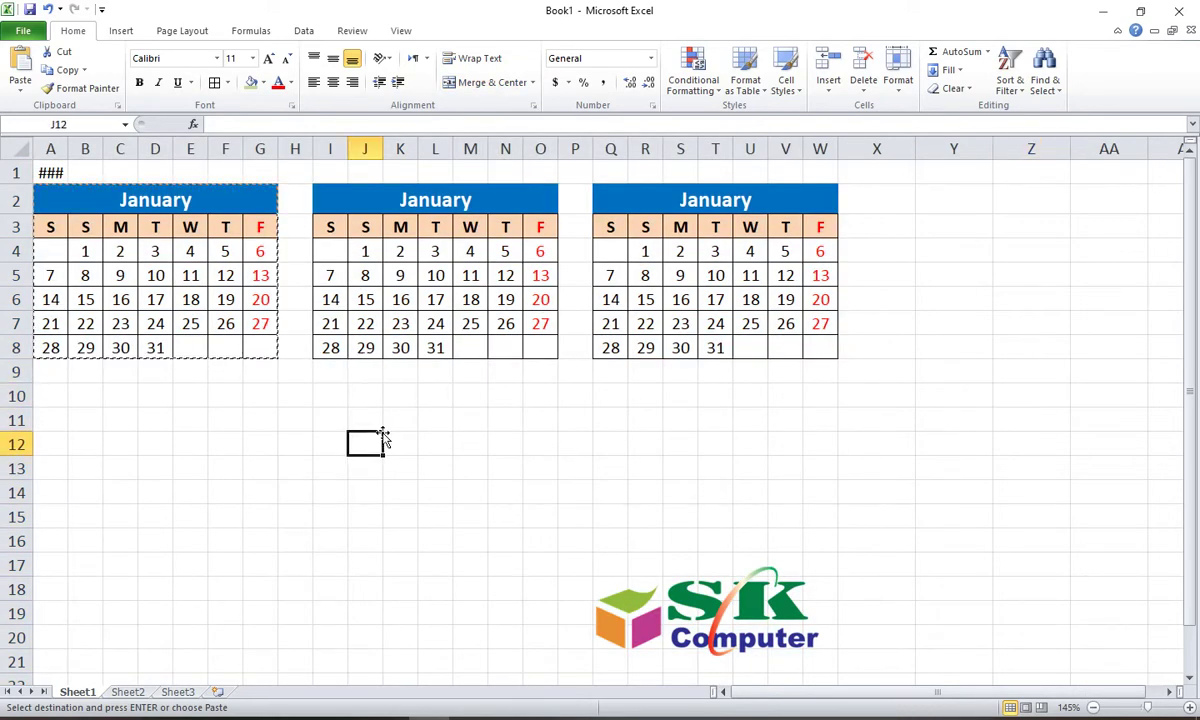
{"action": "double_click", "coordinate": [250, 418]}
{"action": "left_click", "coordinate": [224, 466]}
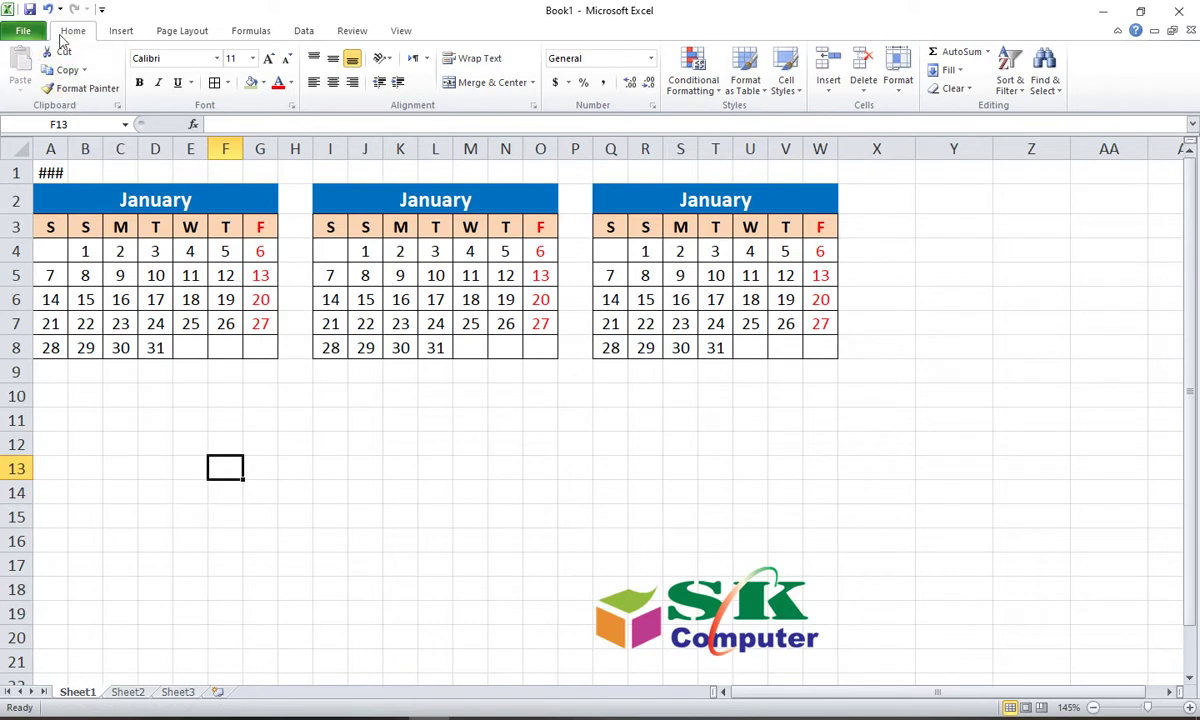
Step: Set Narrow page margins and A4 paper size on the Page Layout tab
{"action": "left_click", "coordinate": [163, 35]}
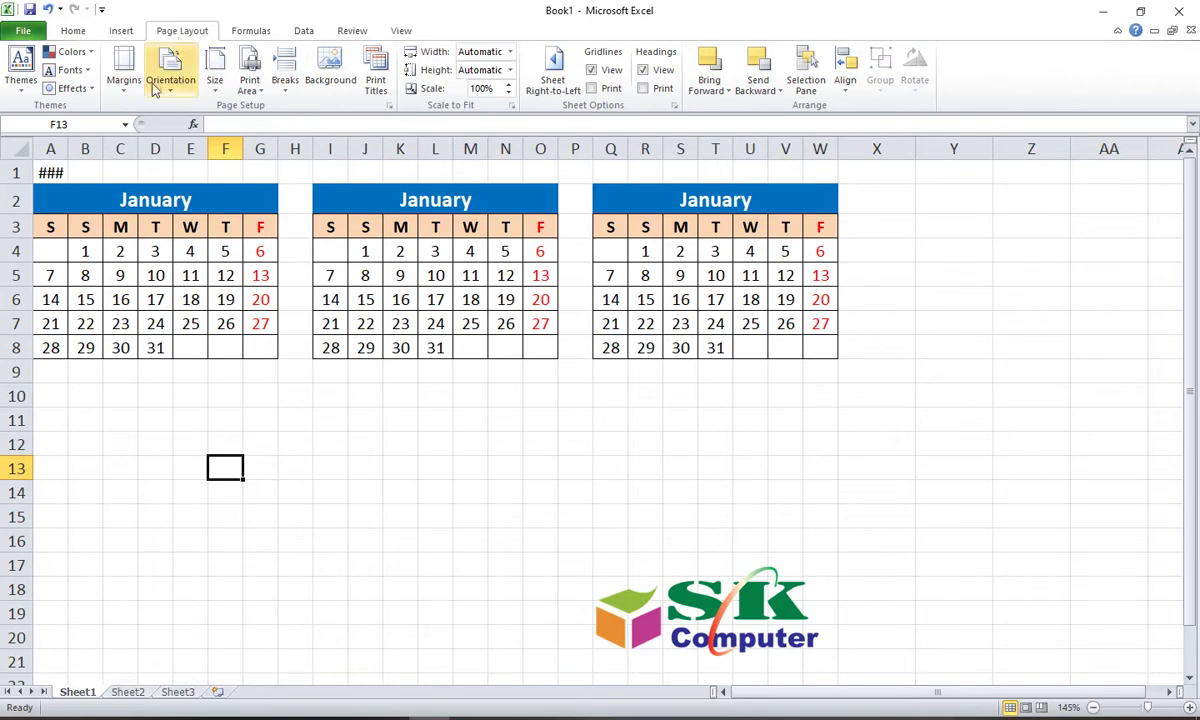
{"action": "left_click", "coordinate": [124, 68]}
{"action": "left_click", "coordinate": [181, 318]}
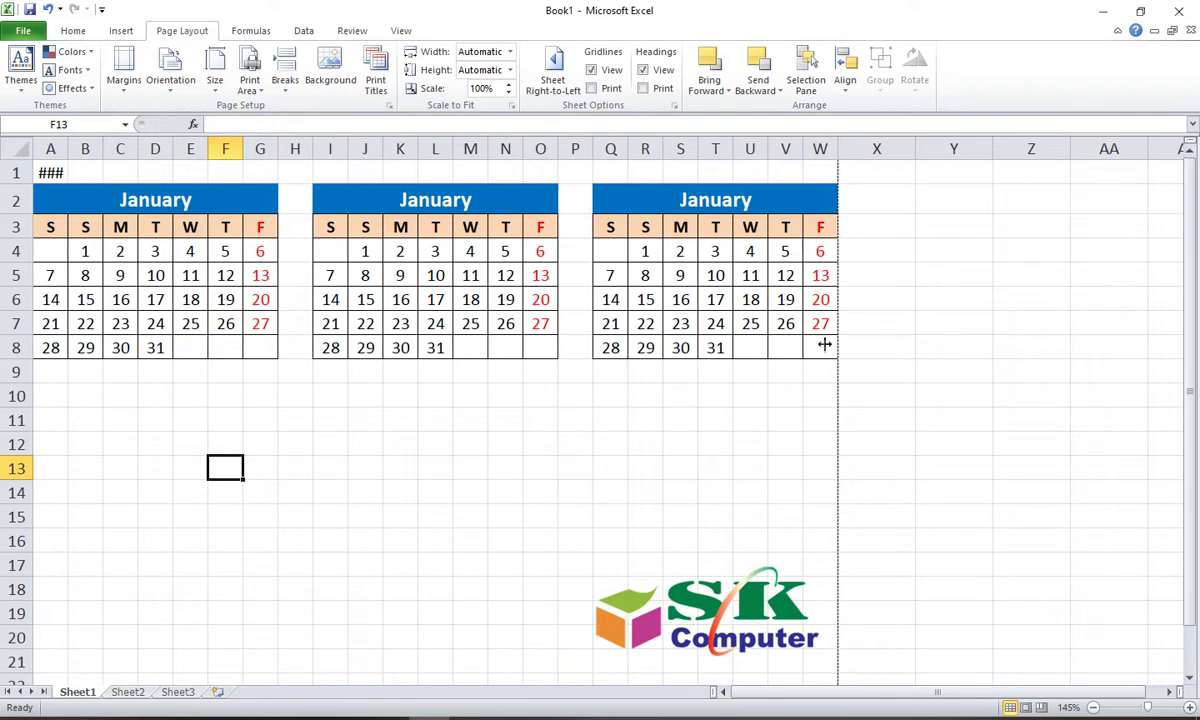
{"action": "left_click", "coordinate": [214, 72]}
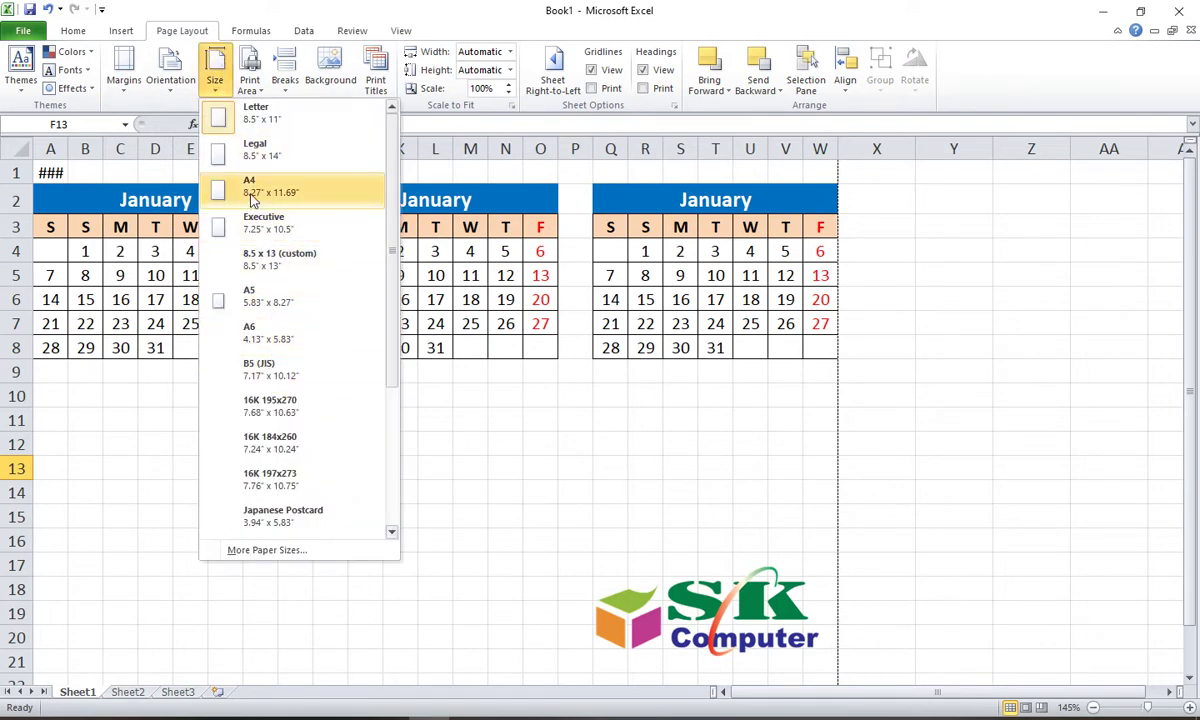
{"action": "left_click", "coordinate": [249, 187]}
{"action": "scroll", "coordinate": [360, 360], "scroll_direction": "down", "scroll_amount": 6}
{"action": "scroll", "coordinate": [370, 375], "scroll_direction": "down", "scroll_amount": 6}
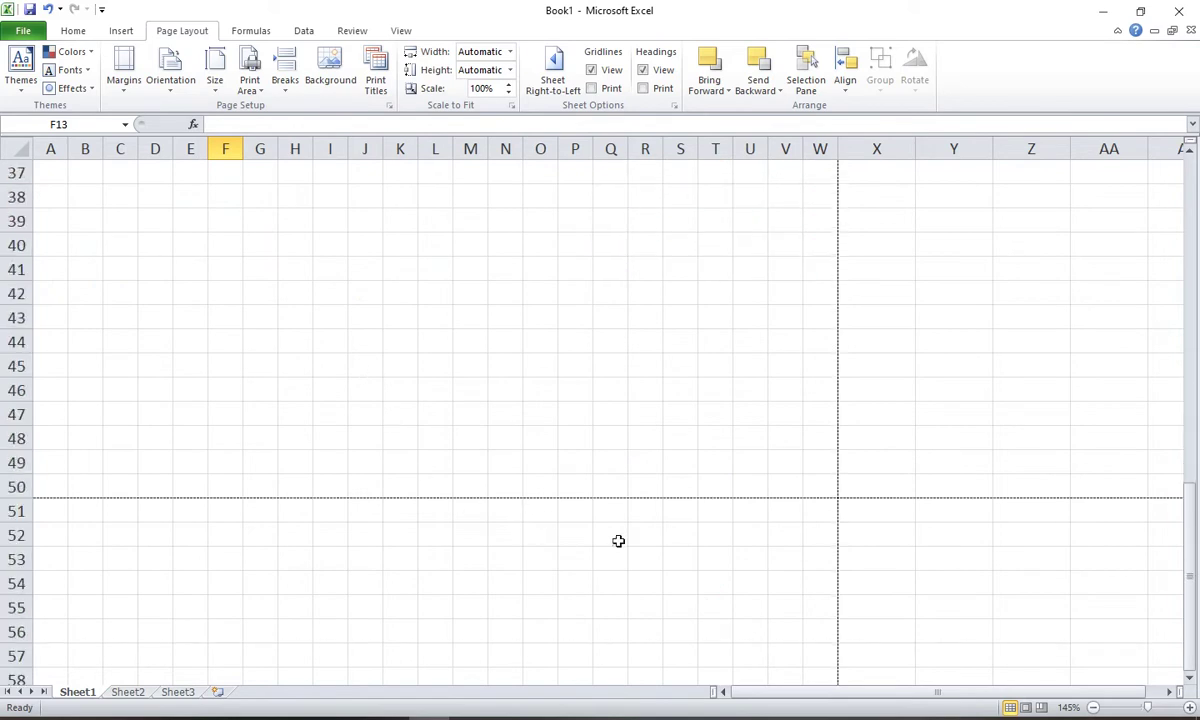
{"action": "scroll", "coordinate": [261, 315], "scroll_direction": "up", "scroll_amount": 11}
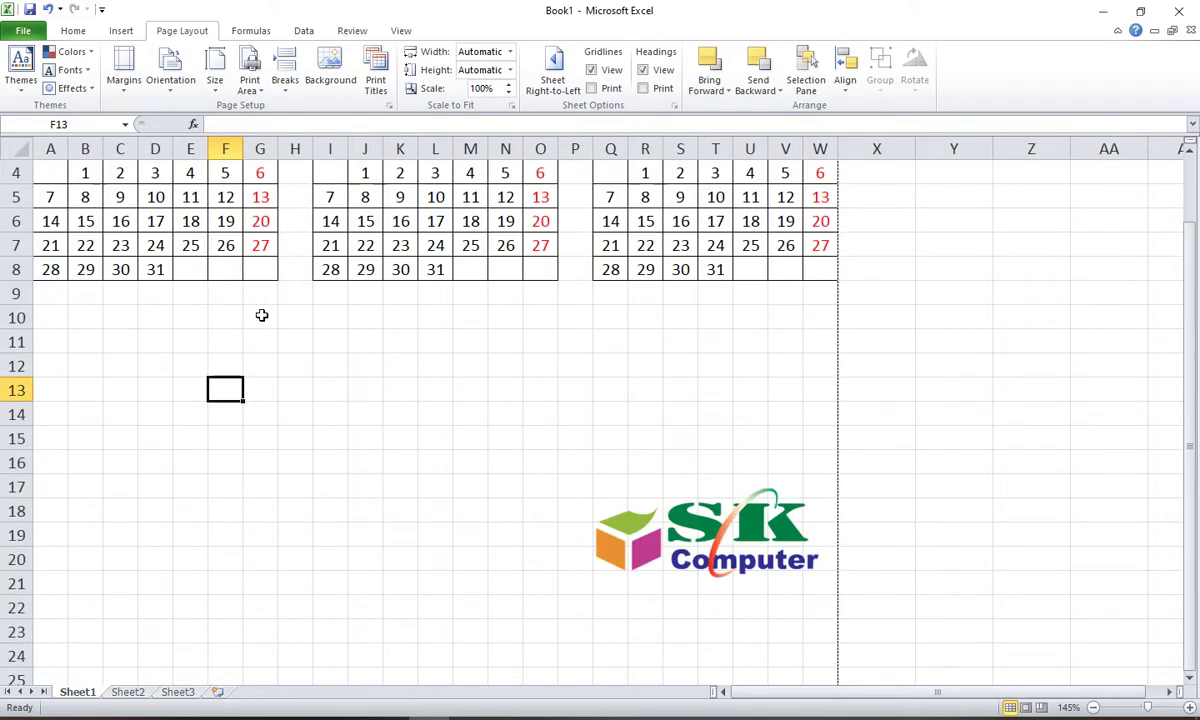
{"action": "scroll", "coordinate": [261, 315], "scroll_direction": "up", "scroll_amount": 1}
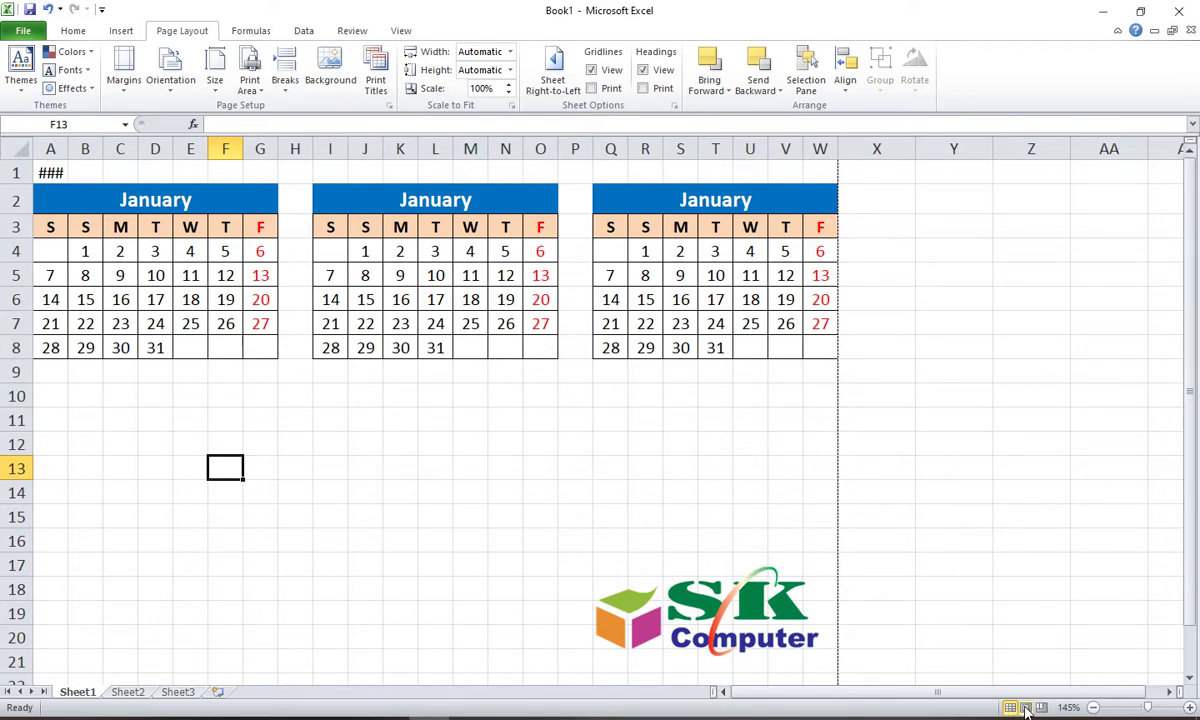
Step: Switch the worksheet to Page Layout view
{"action": "left_click", "coordinate": [1025, 708]}
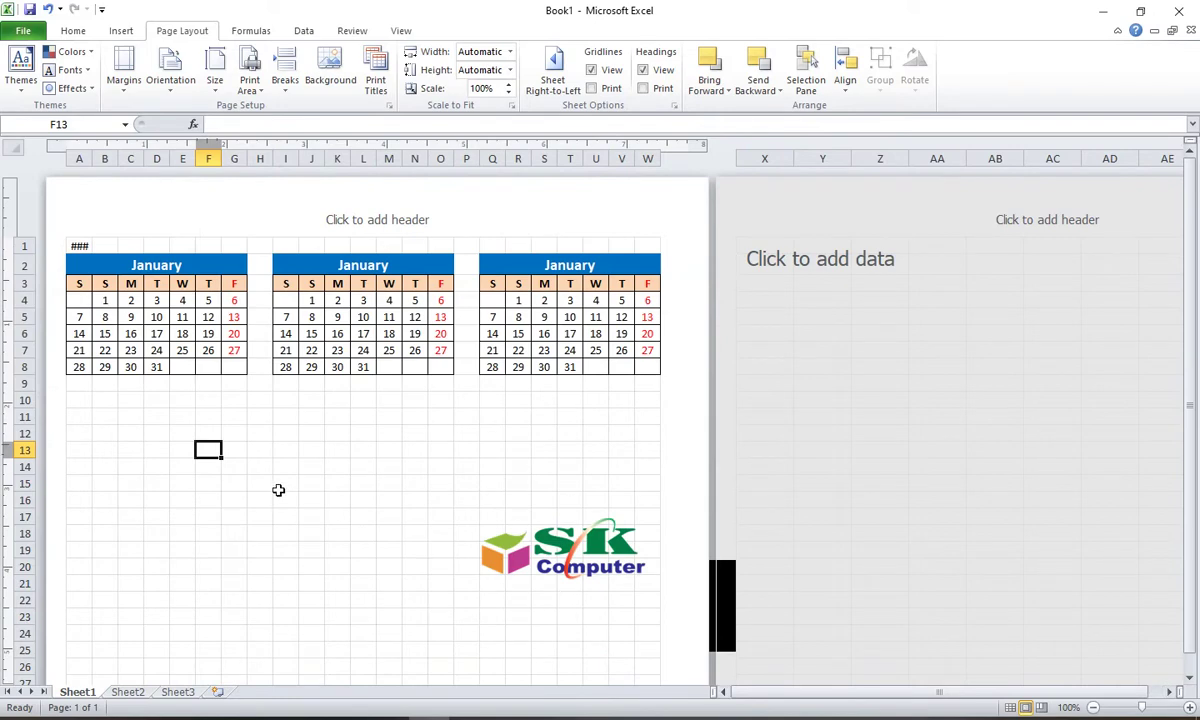
{"action": "scroll", "coordinate": [278, 490], "scroll_direction": "down", "scroll_amount": 10}
{"action": "scroll", "coordinate": [279, 492], "scroll_direction": "up", "scroll_amount": 10}
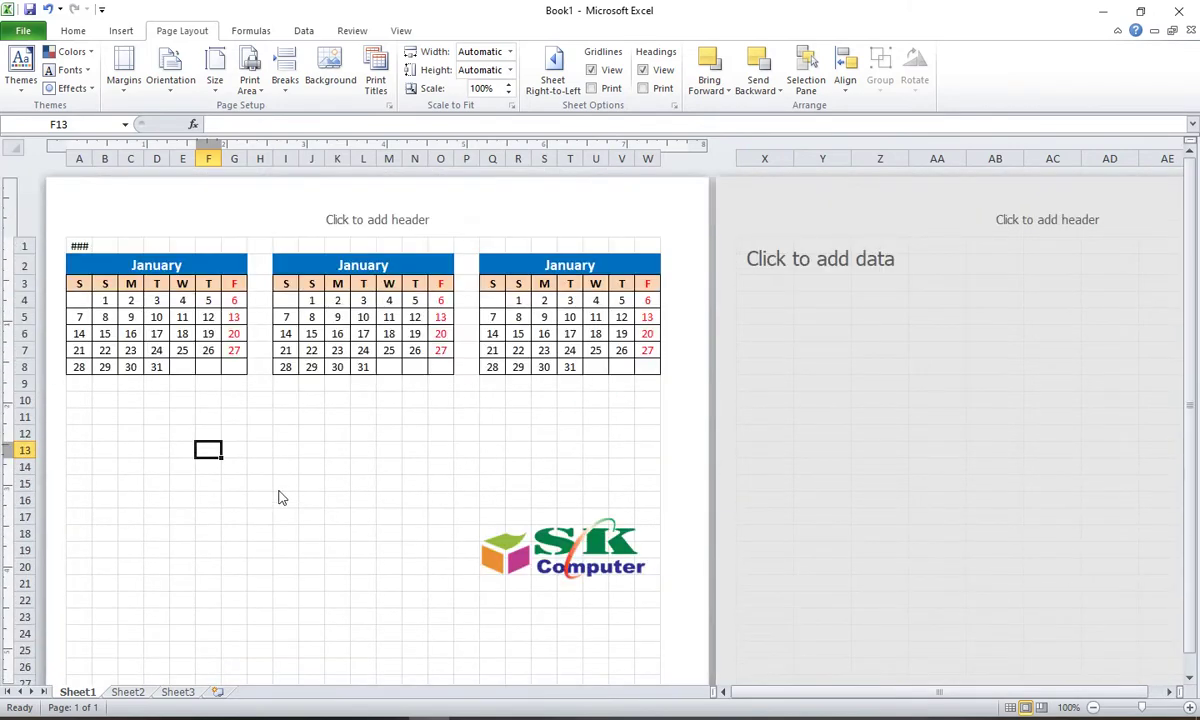
Step: Delete the SK Computer logo and select the three calendars in A2:W8
{"action": "left_click", "coordinate": [510, 548]}
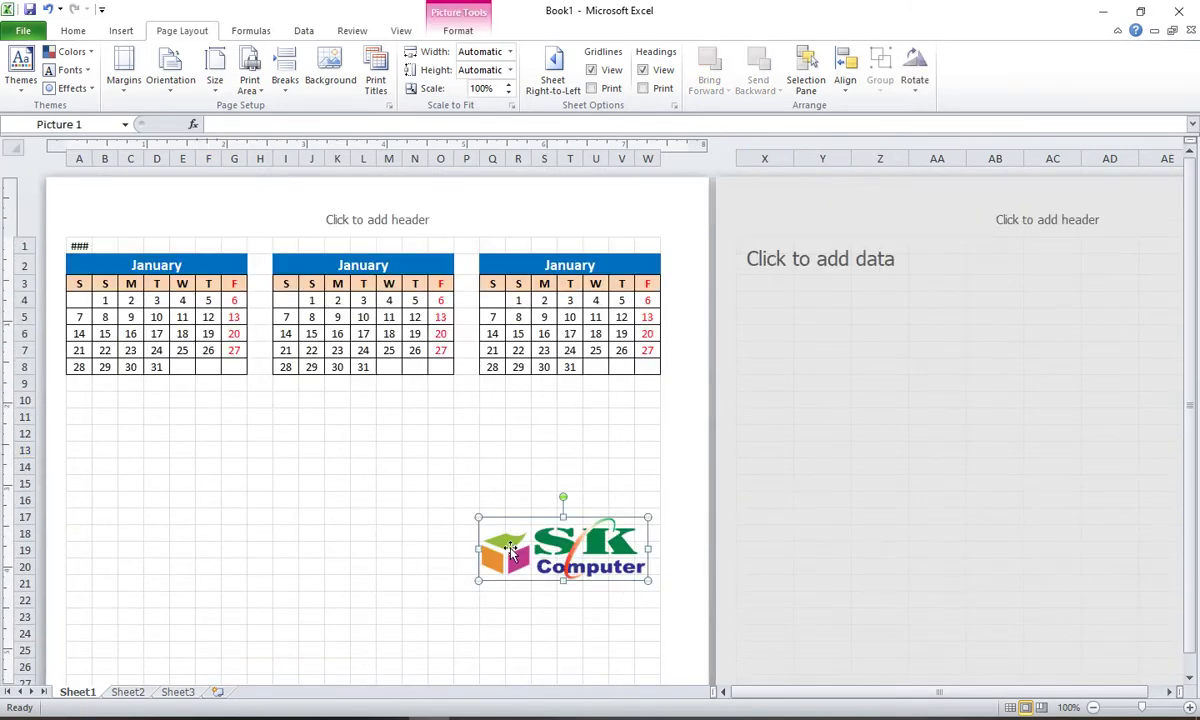
{"action": "key", "text": "Delete"}
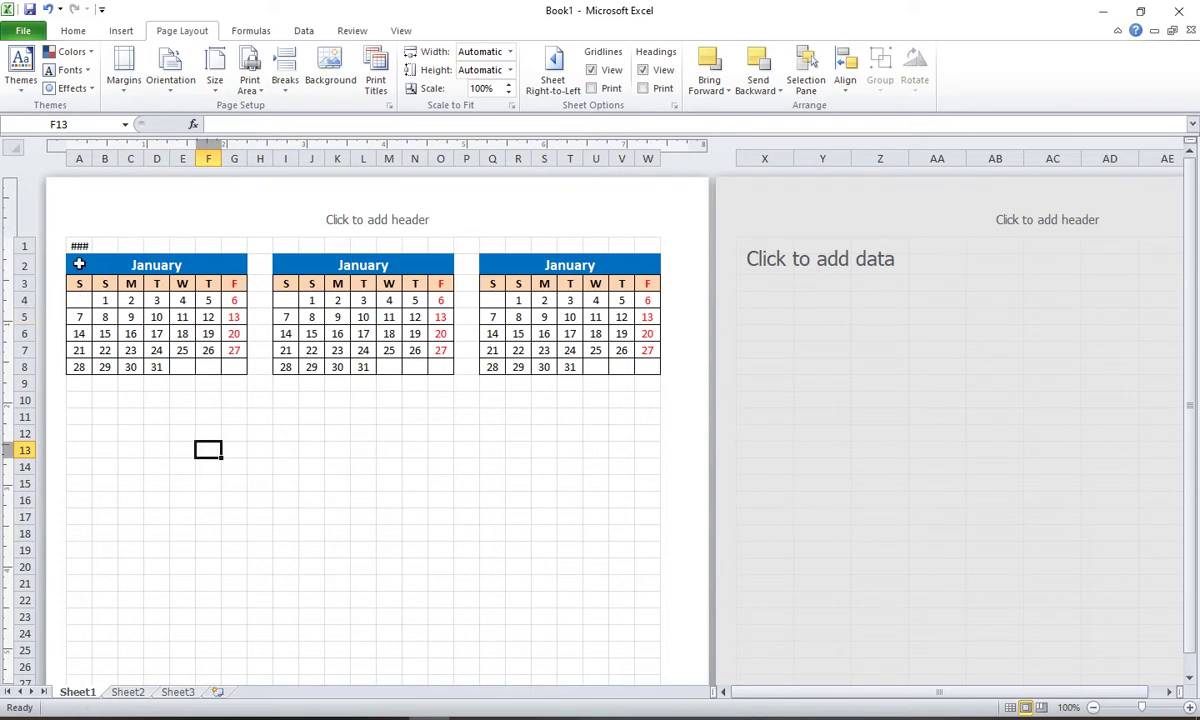
{"action": "left_click_drag", "start_coordinate": [79, 263], "coordinate": [576, 362]}
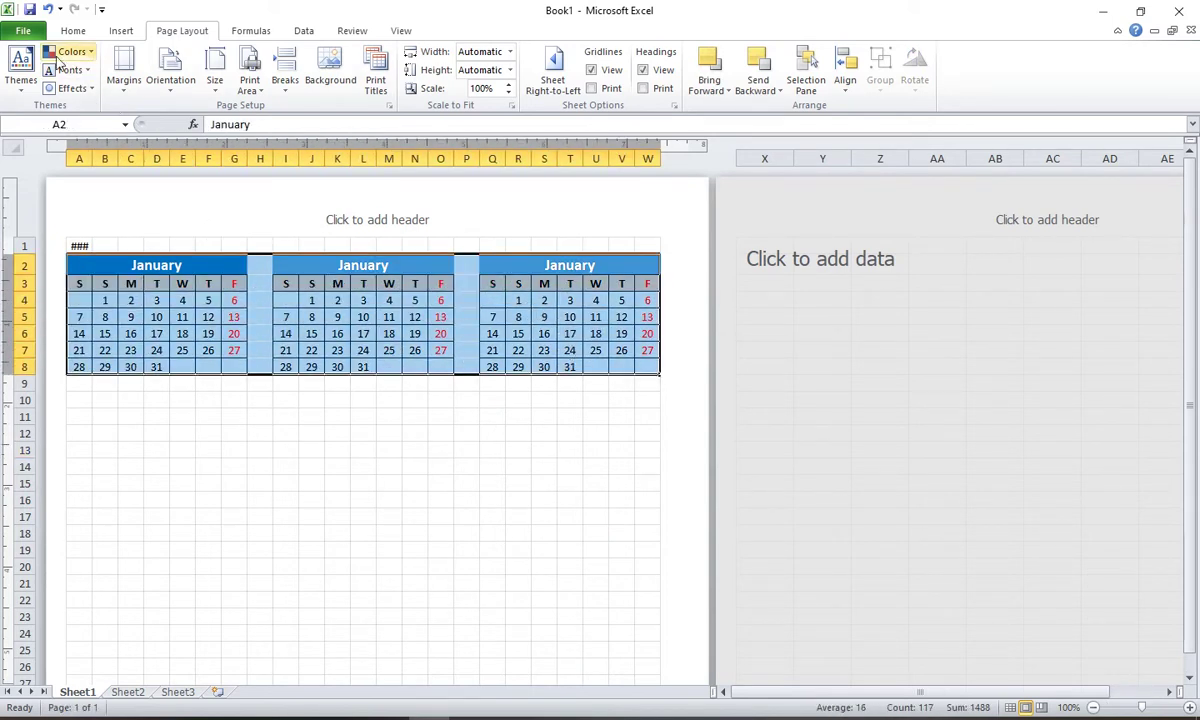
Step: Copy the three calendars A2:W8 and paste them starting at A10
{"action": "left_click", "coordinate": [75, 32]}
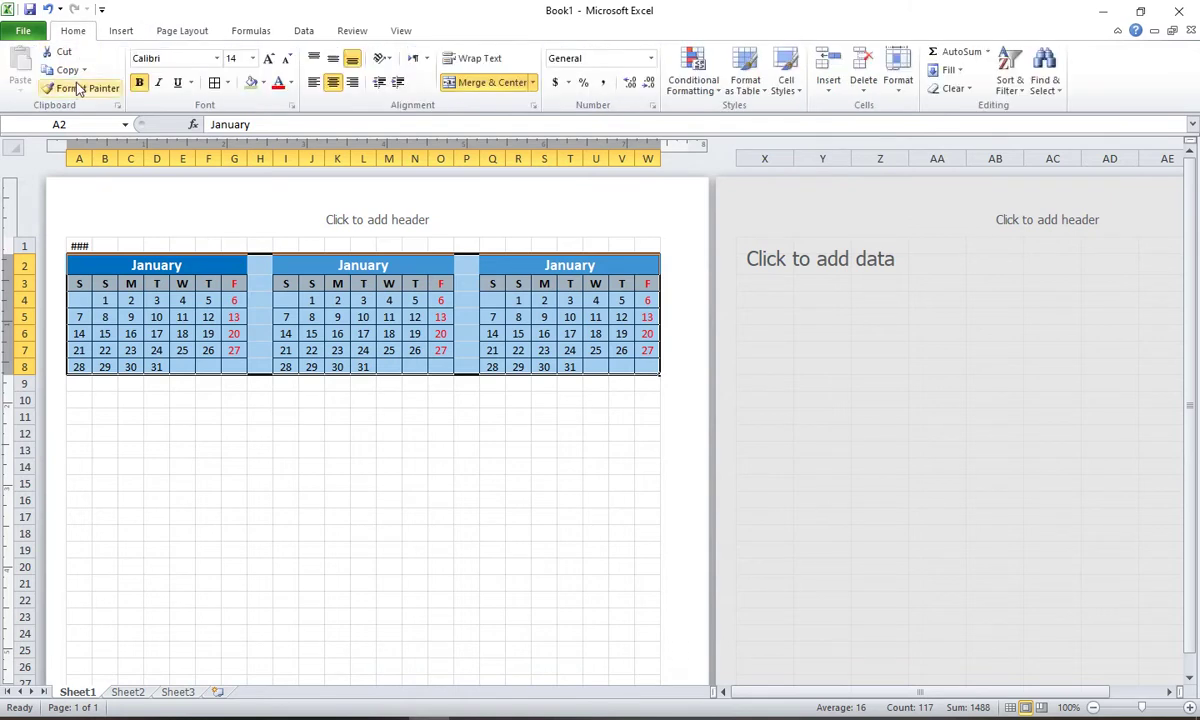
{"action": "left_click", "coordinate": [66, 70]}
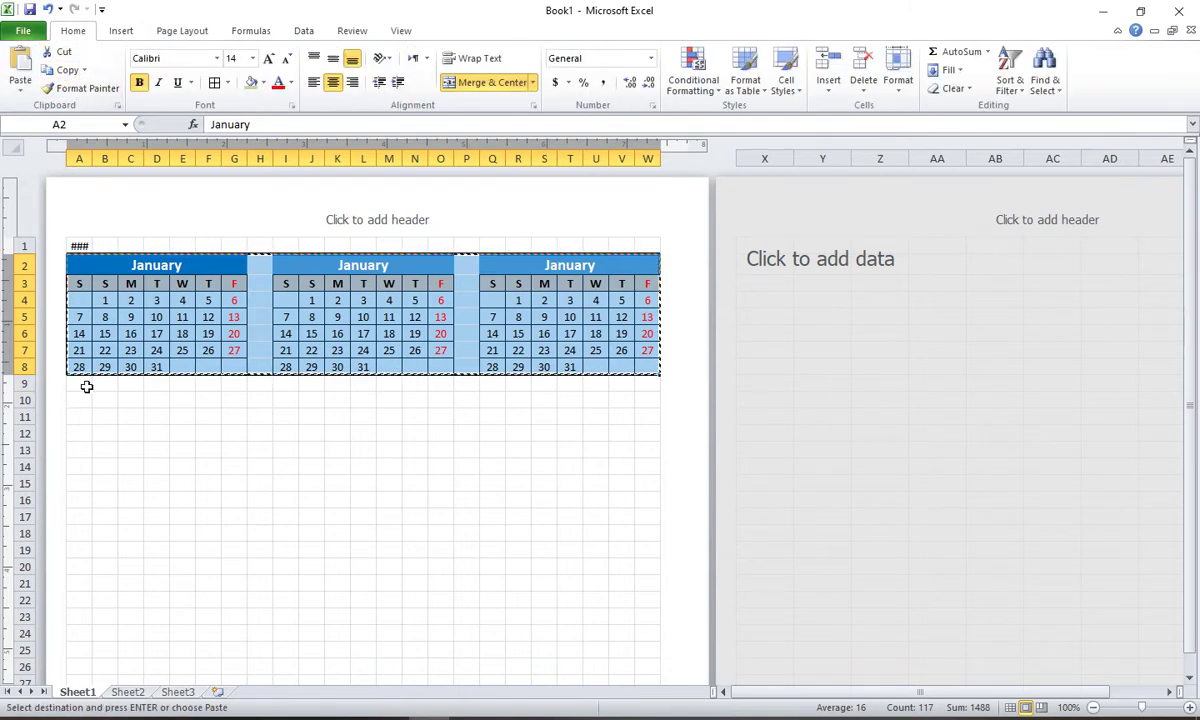
{"action": "left_click_drag", "start_coordinate": [86, 385], "coordinate": [160, 384]}
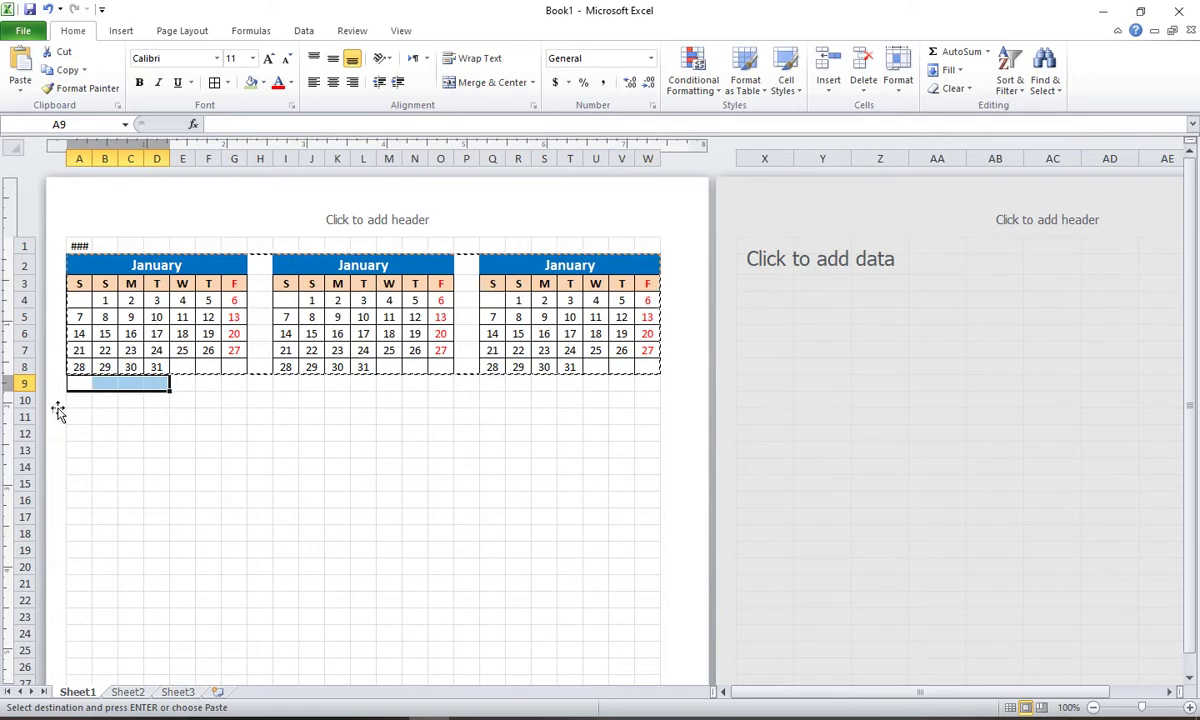
{"action": "left_click", "coordinate": [78, 399]}
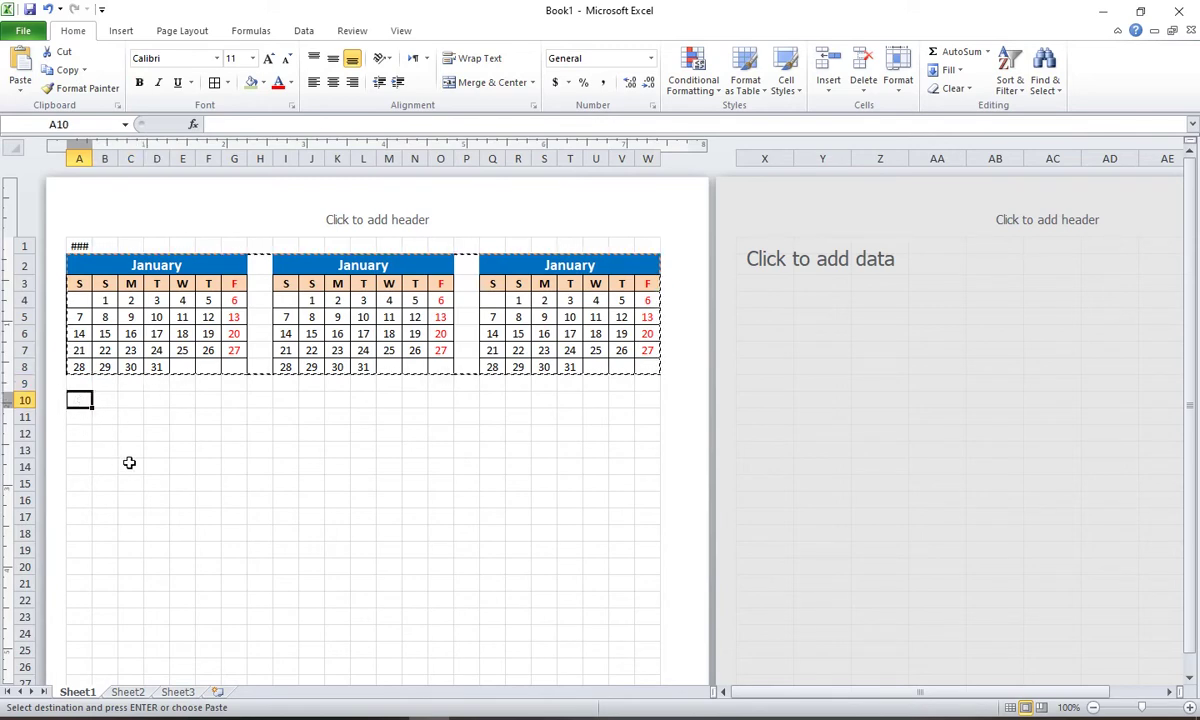
{"action": "left_click", "coordinate": [24, 68]}
Step: Paste two more rows of the calendars at A18 and A26
{"action": "scroll", "coordinate": [155, 348], "scroll_direction": "down", "scroll_amount": 2}
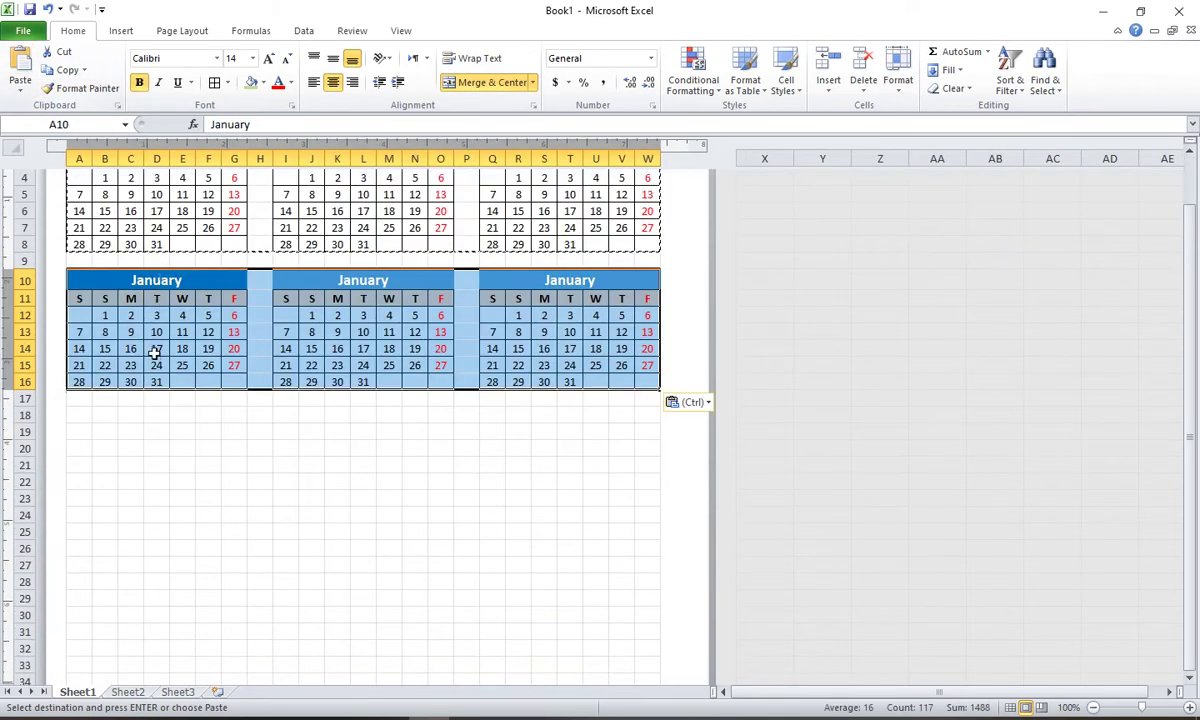
{"action": "left_click_drag", "start_coordinate": [80, 402], "coordinate": [159, 399]}
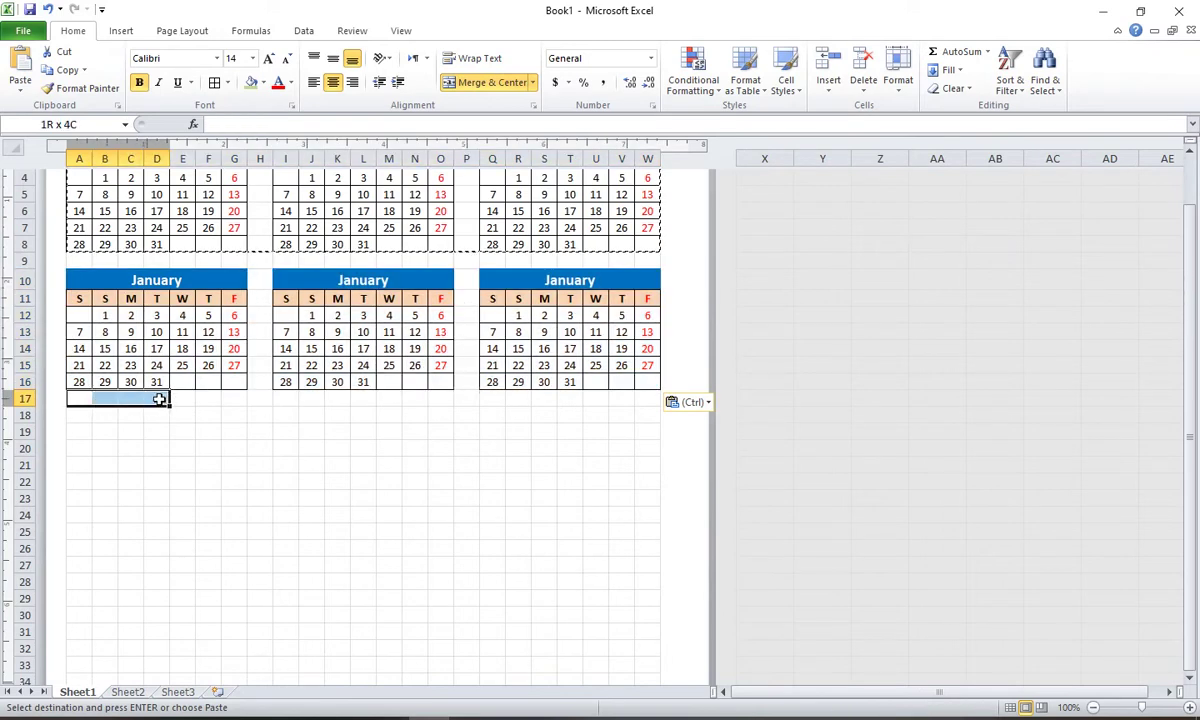
{"action": "left_click", "coordinate": [79, 415]}
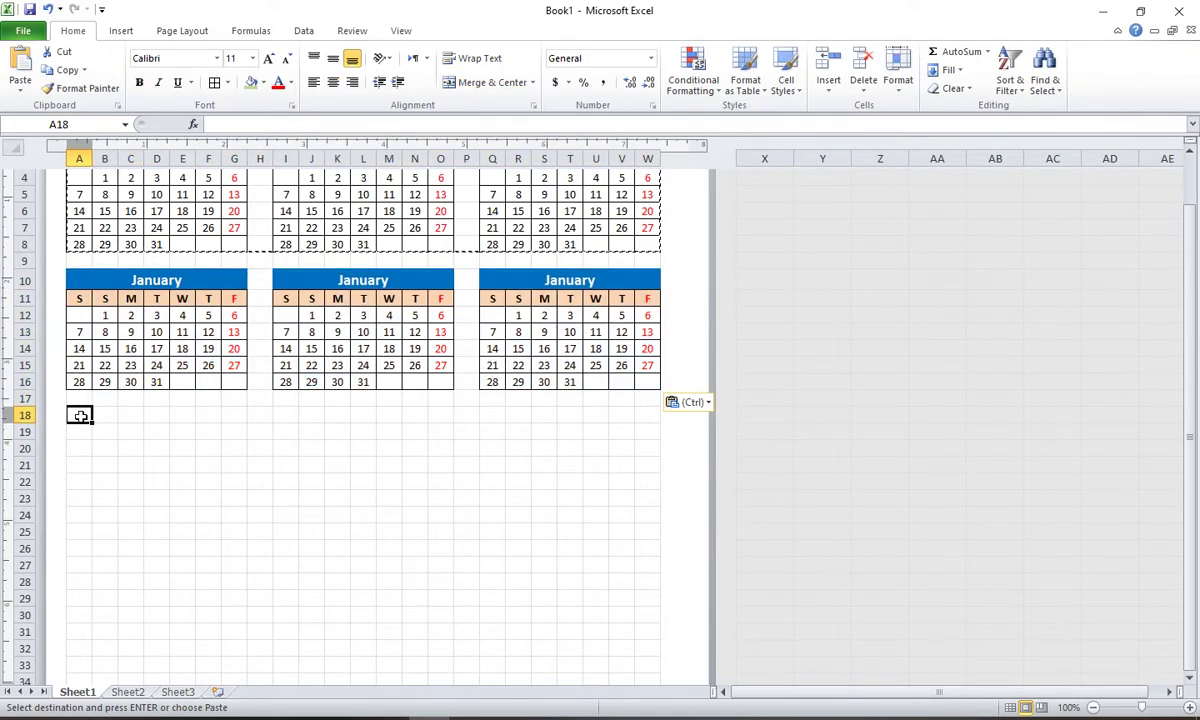
{"action": "left_click", "coordinate": [22, 65]}
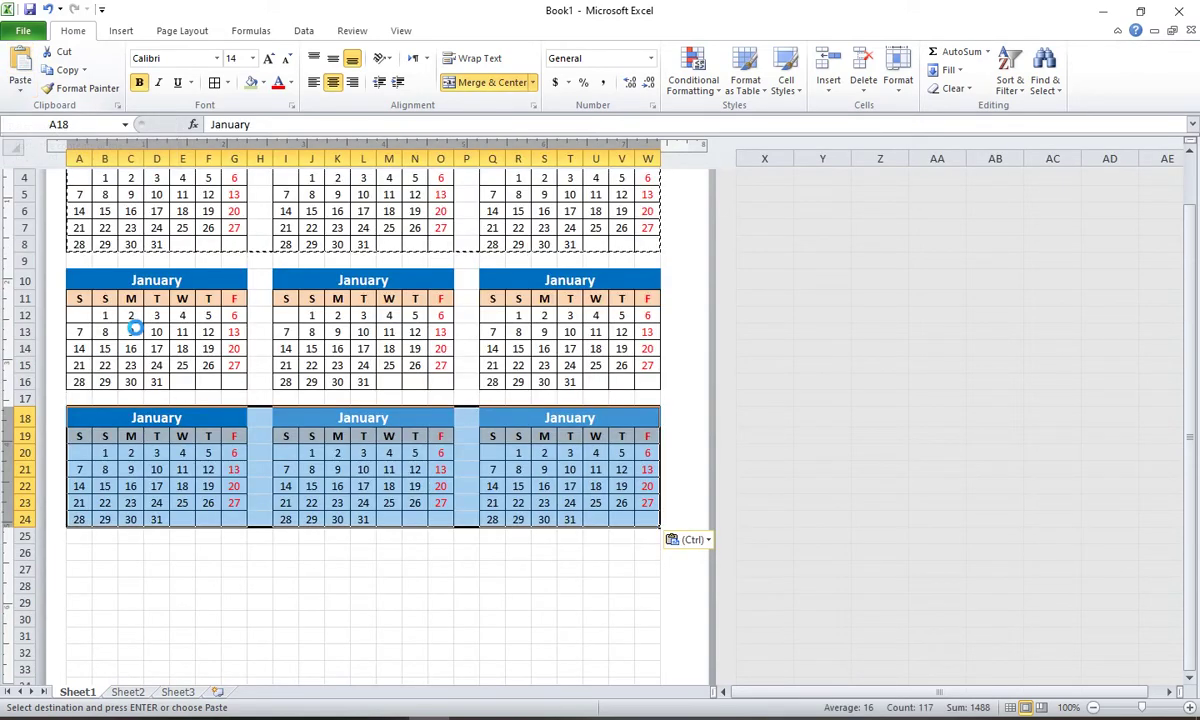
{"action": "scroll", "coordinate": [125, 330], "scroll_direction": "up", "scroll_amount": 3}
{"action": "scroll", "coordinate": [148, 401], "scroll_direction": "down", "scroll_amount": 3}
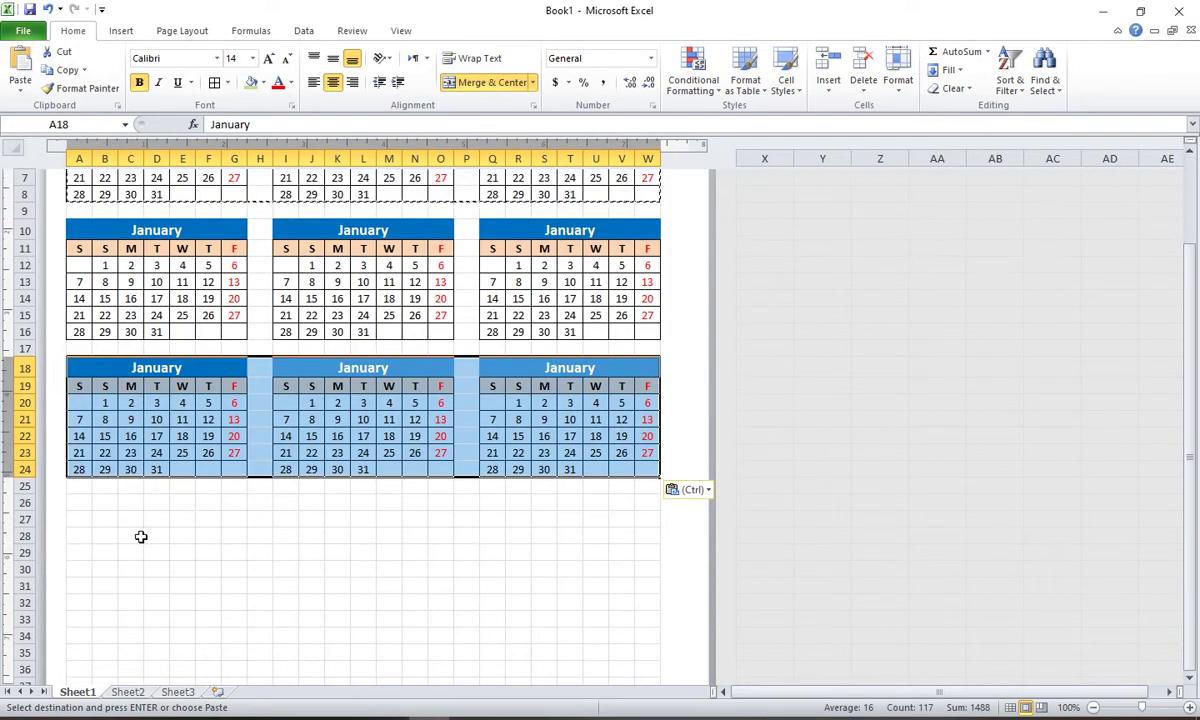
{"action": "left_click_drag", "start_coordinate": [80, 485], "coordinate": [169, 484]}
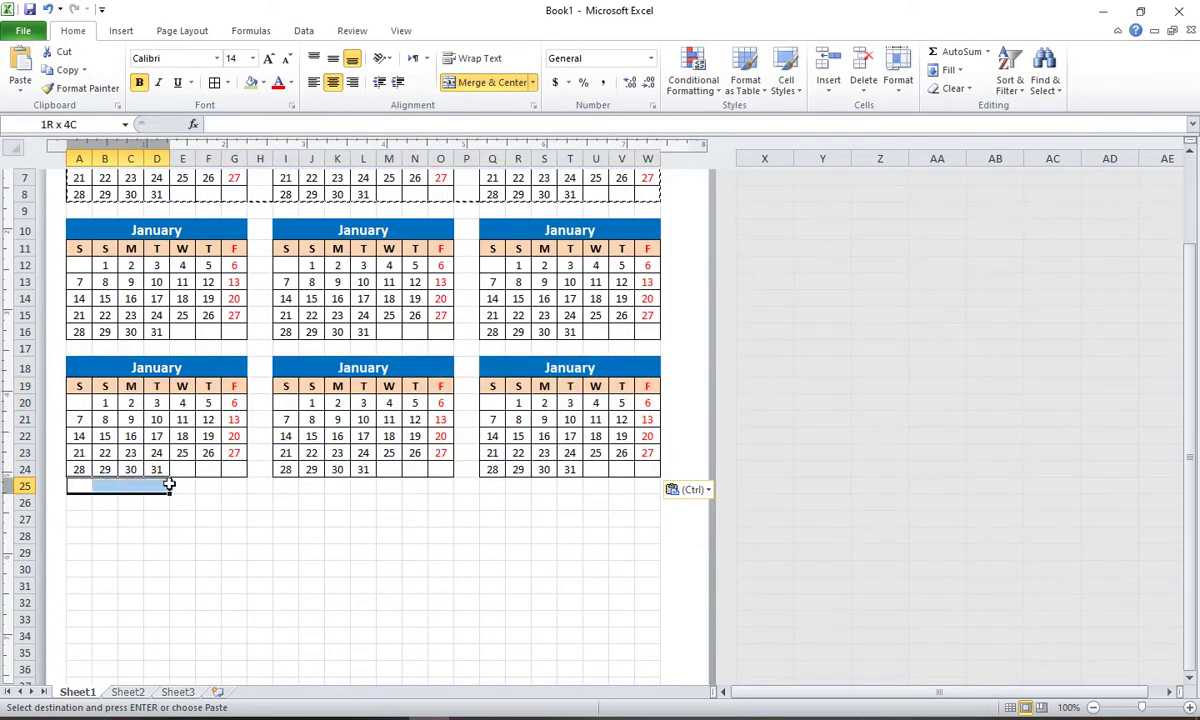
{"action": "left_click", "coordinate": [79, 502]}
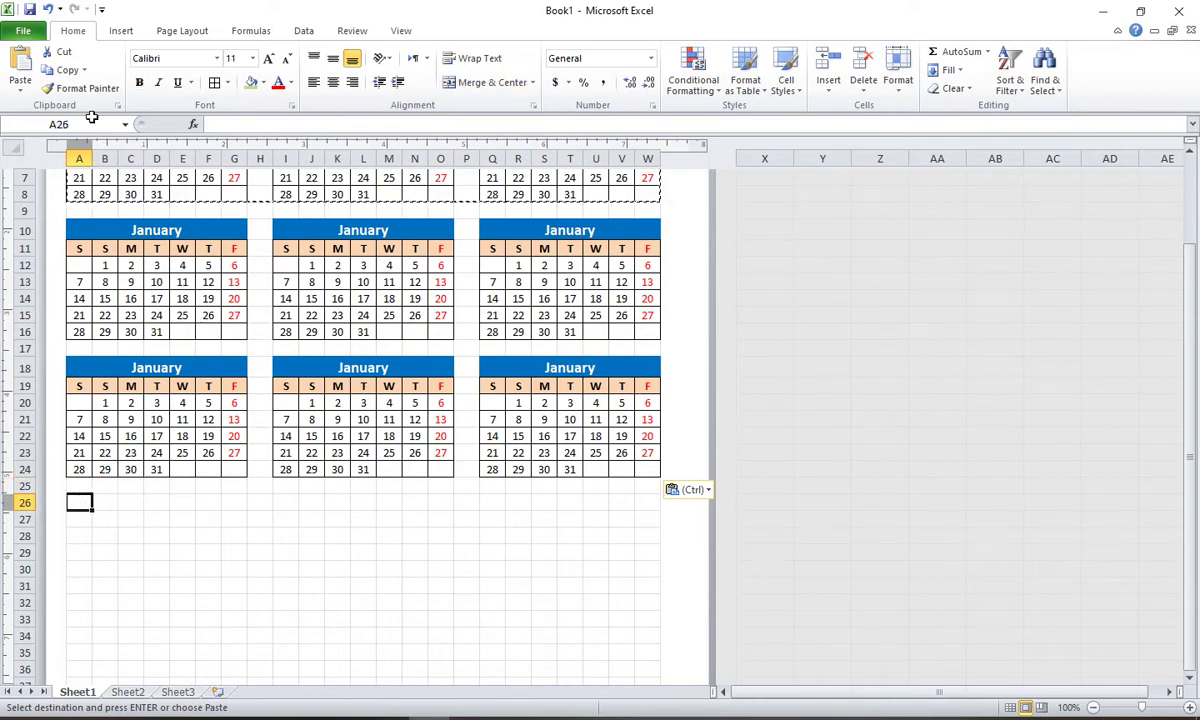
{"action": "left_click", "coordinate": [22, 64]}
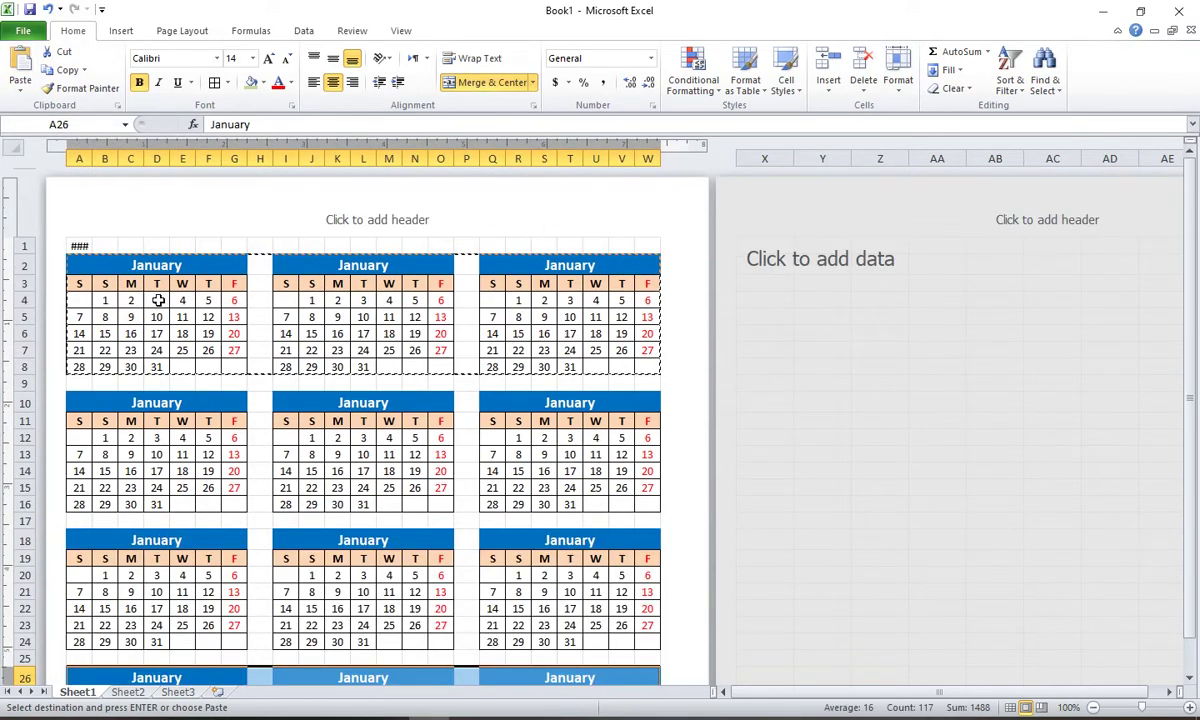
Step: Review the pasted calendars and select the first calendar's January title
{"action": "left_click", "coordinate": [156, 300]}
{"action": "left_click", "coordinate": [141, 455]}
{"action": "scroll", "coordinate": [120, 571], "scroll_direction": "down", "scroll_amount": 2}
{"action": "left_click", "coordinate": [131, 606]}
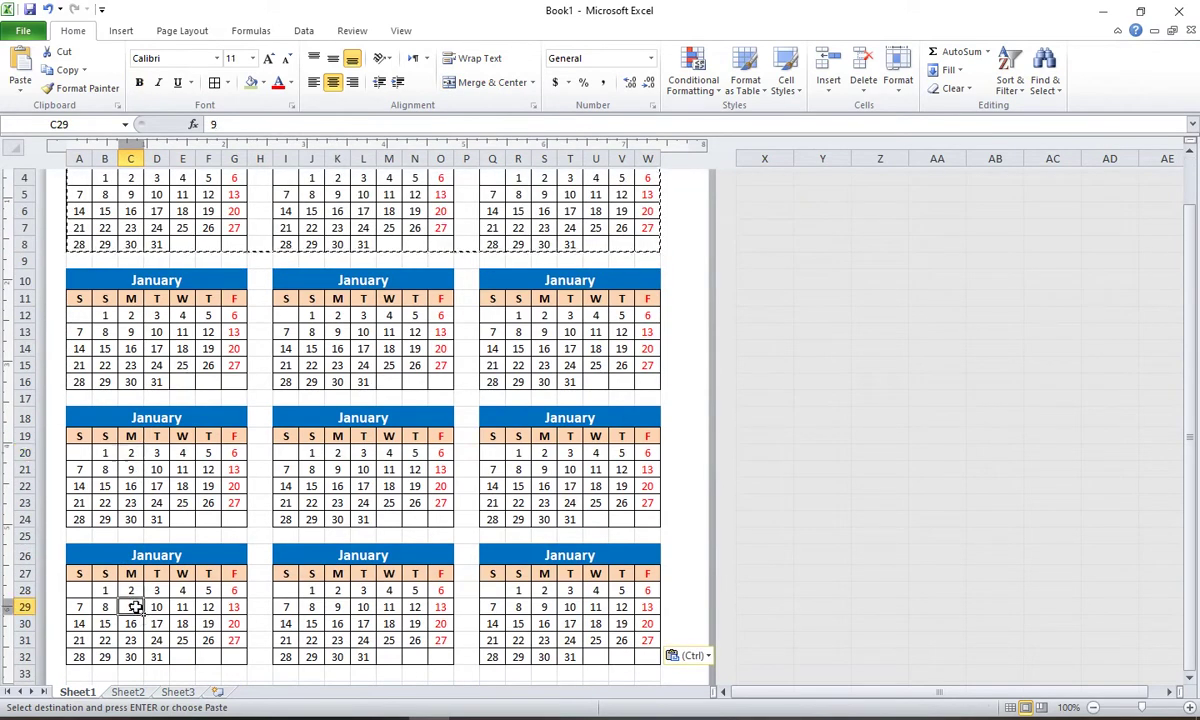
{"action": "scroll", "coordinate": [174, 383], "scroll_direction": "up", "scroll_amount": 2}
{"action": "scroll", "coordinate": [174, 383], "scroll_direction": "down", "scroll_amount": 4}
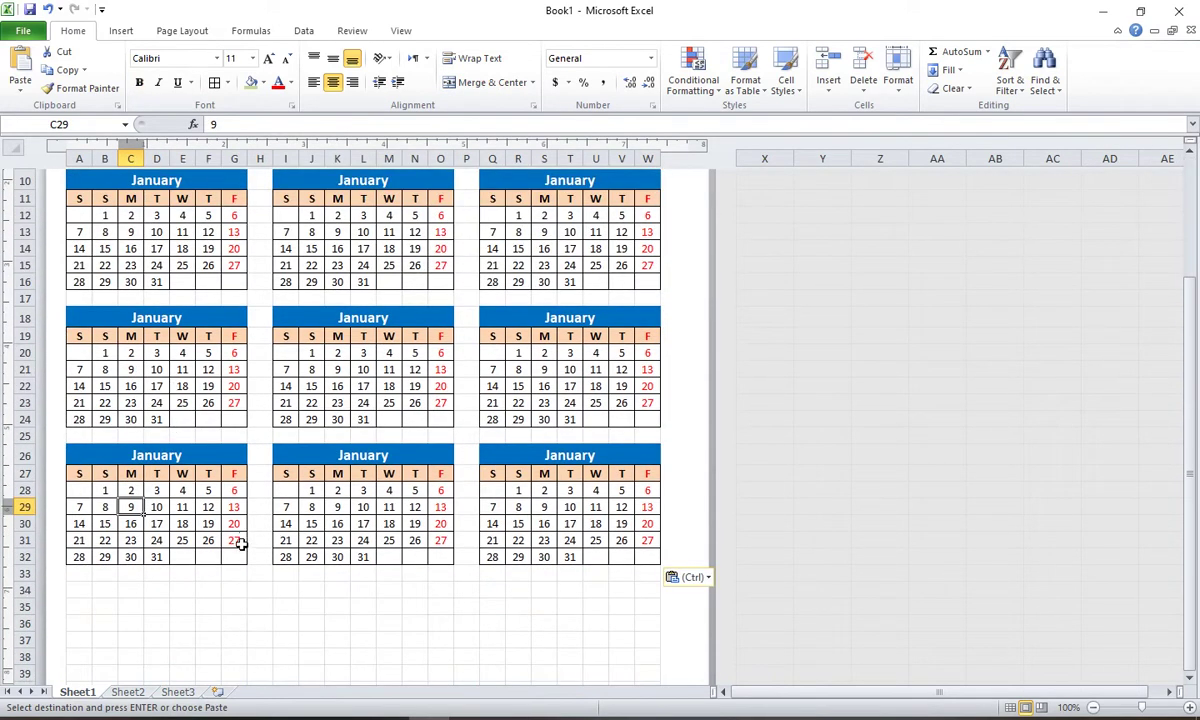
{"action": "left_click", "coordinate": [234, 606]}
{"action": "scroll", "coordinate": [190, 510], "scroll_direction": "up", "scroll_amount": 4}
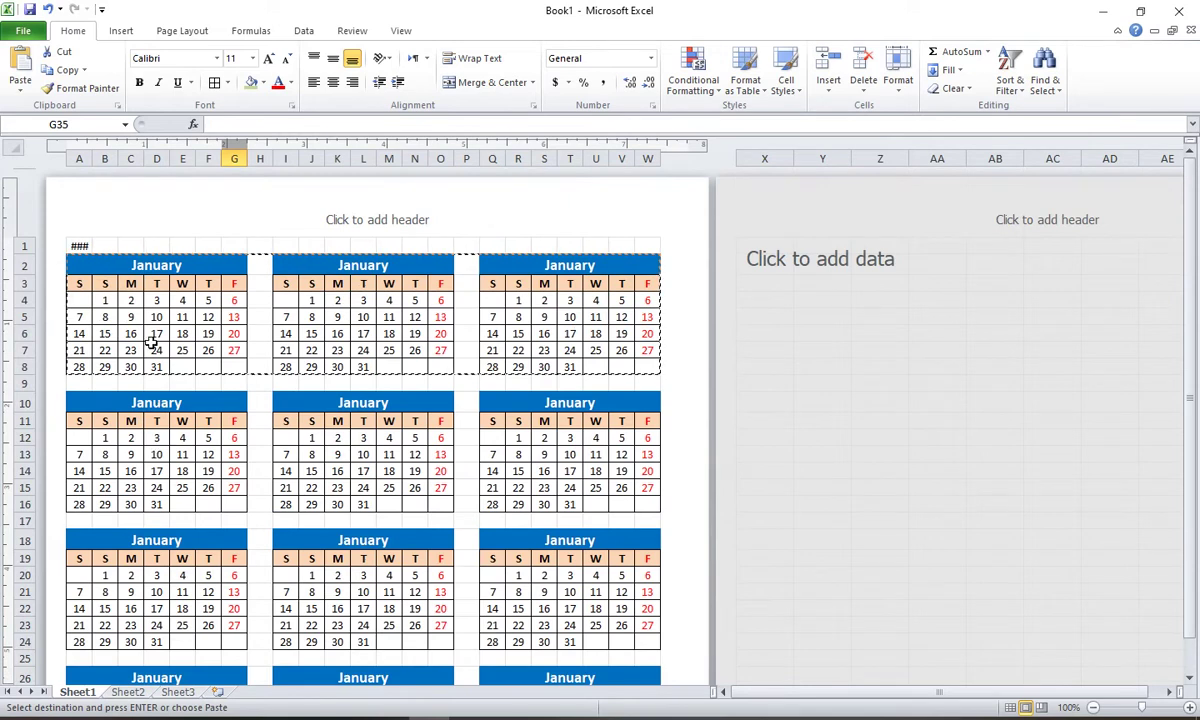
{"action": "left_click", "coordinate": [182, 267]}
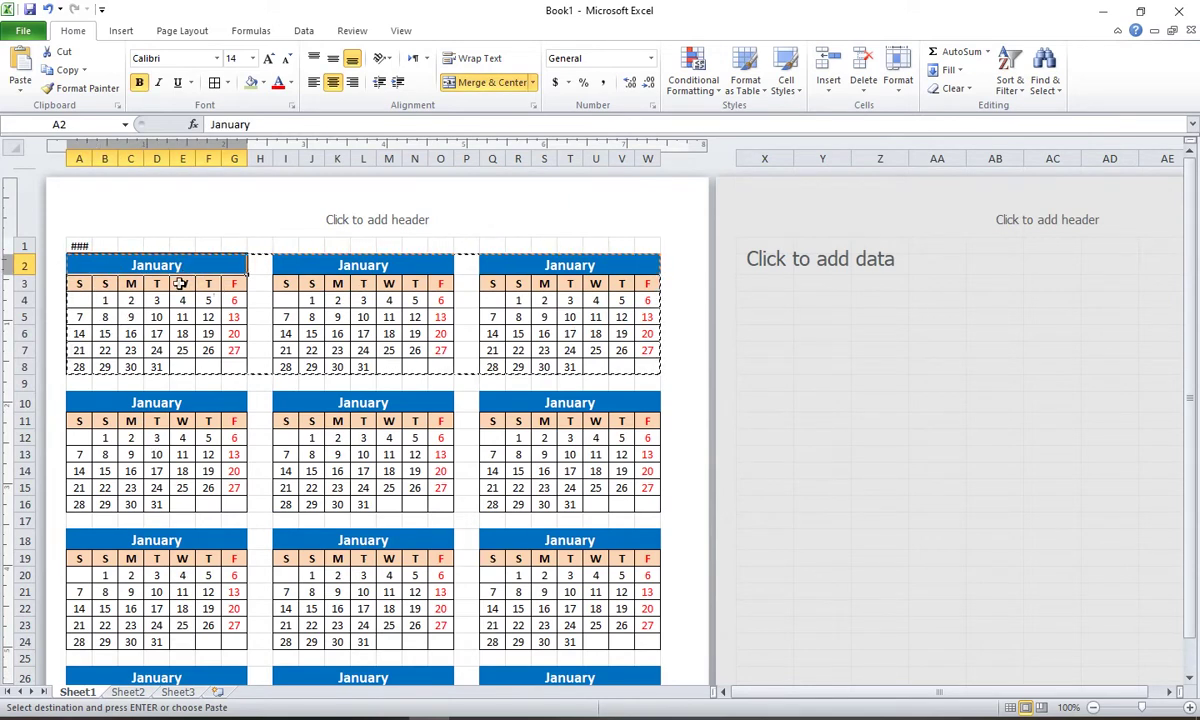
Step: Retitle the second and third calendars February and March
{"action": "double_click", "coordinate": [335, 266]}
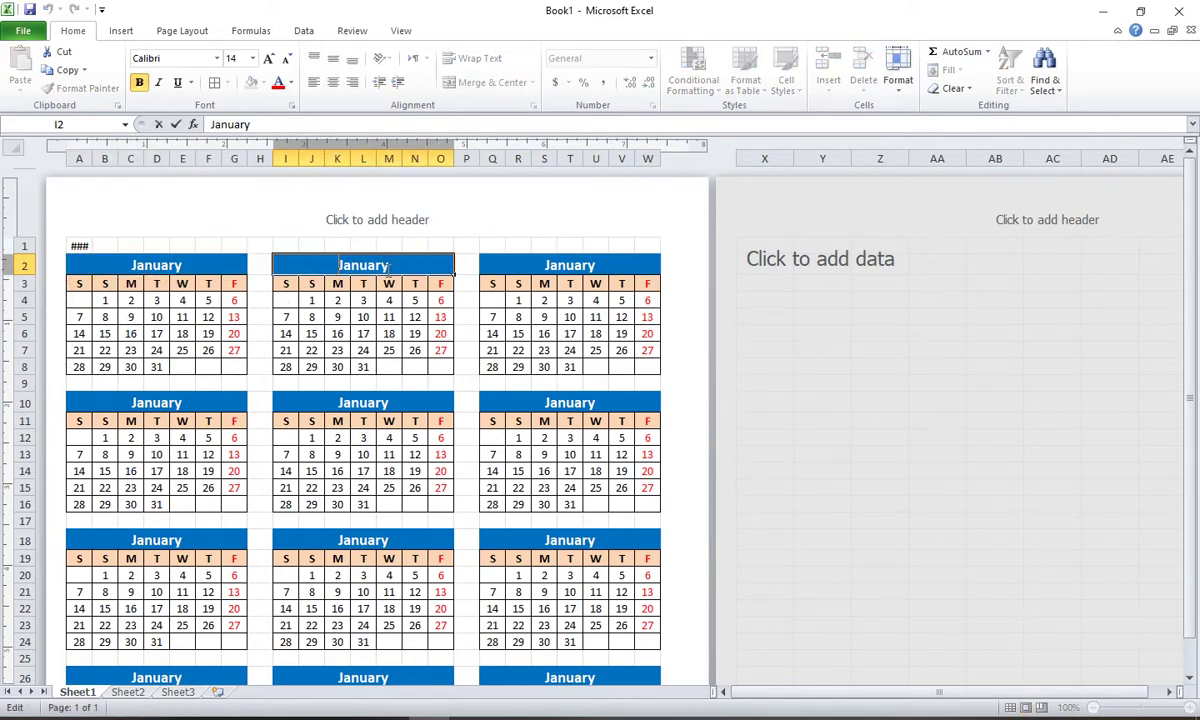
{"action": "left_click_drag", "start_coordinate": [388, 264], "coordinate": [257, 255]}
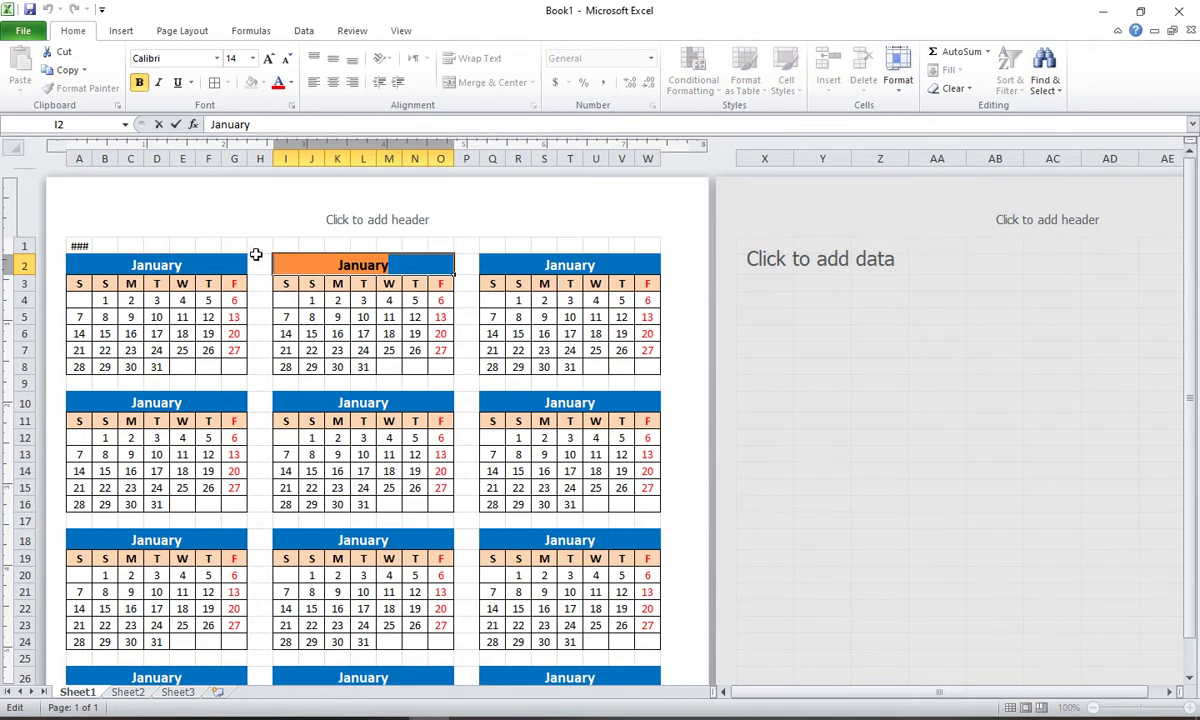
{"action": "type", "text": "February"}
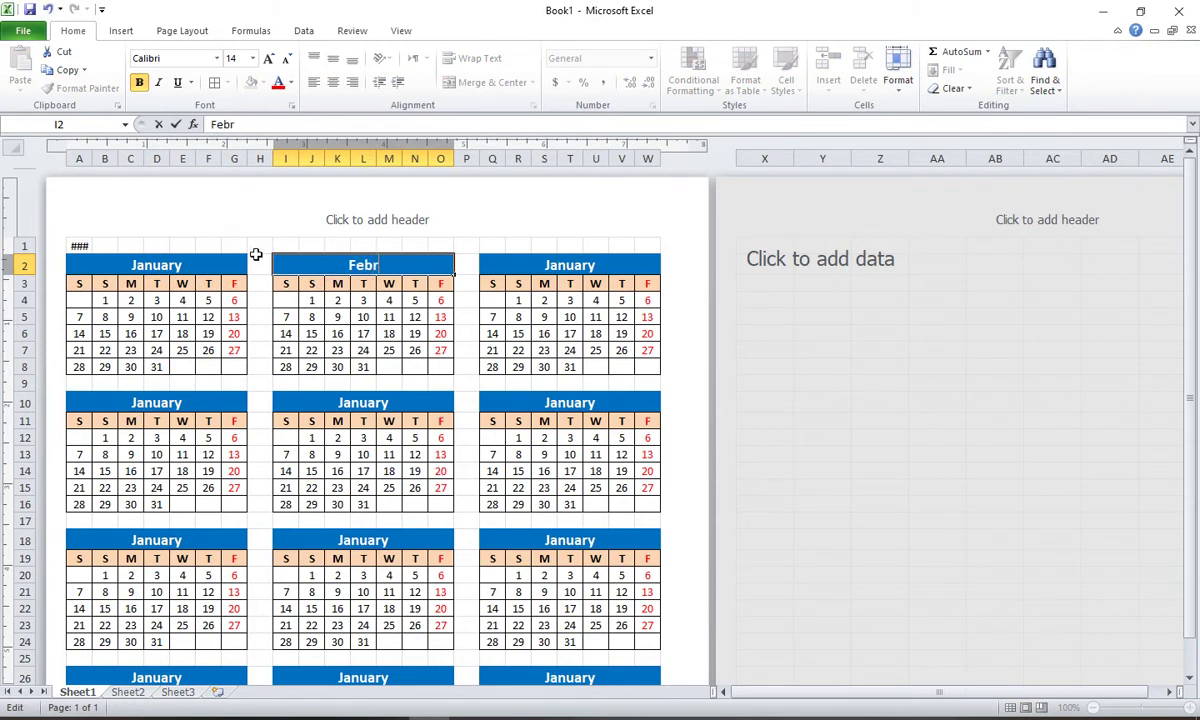
{"action": "key", "text": "Tab"}
{"action": "key", "text": "Tab"}
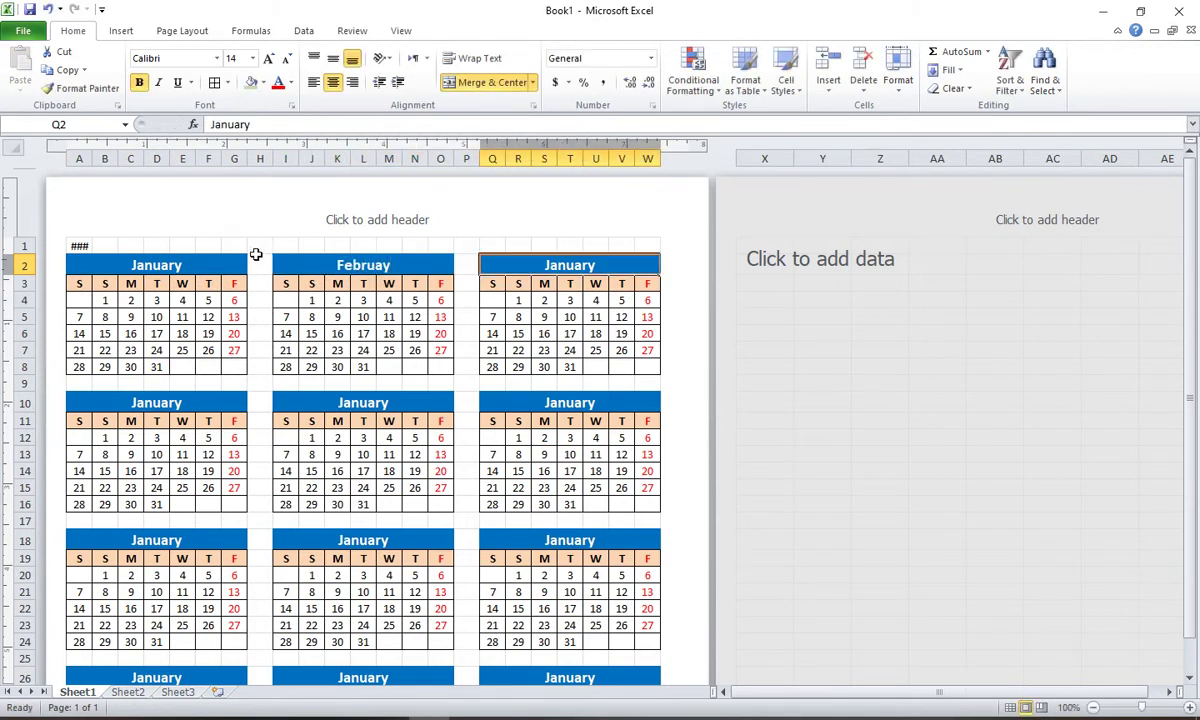
{"action": "type", "text": "March"}
{"action": "key", "text": "Tab"}
{"action": "key", "text": "Tab"}
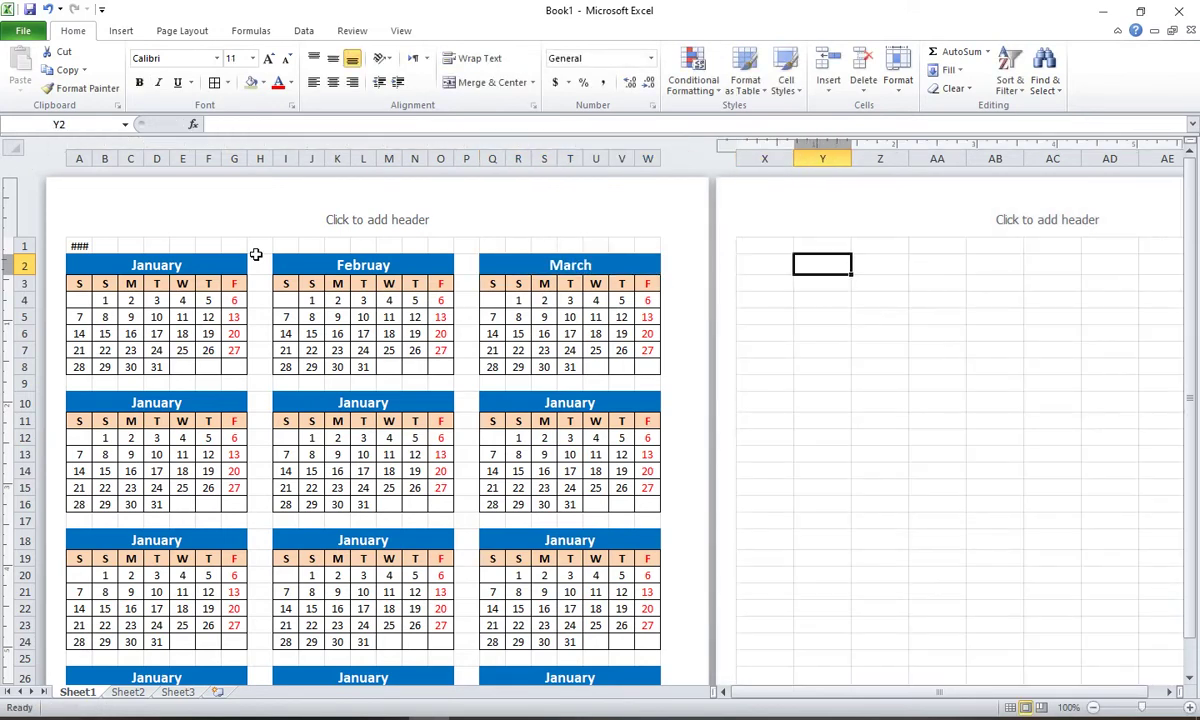
Step: Title the second row of calendars April, May and June
{"action": "left_click", "coordinate": [159, 401]}
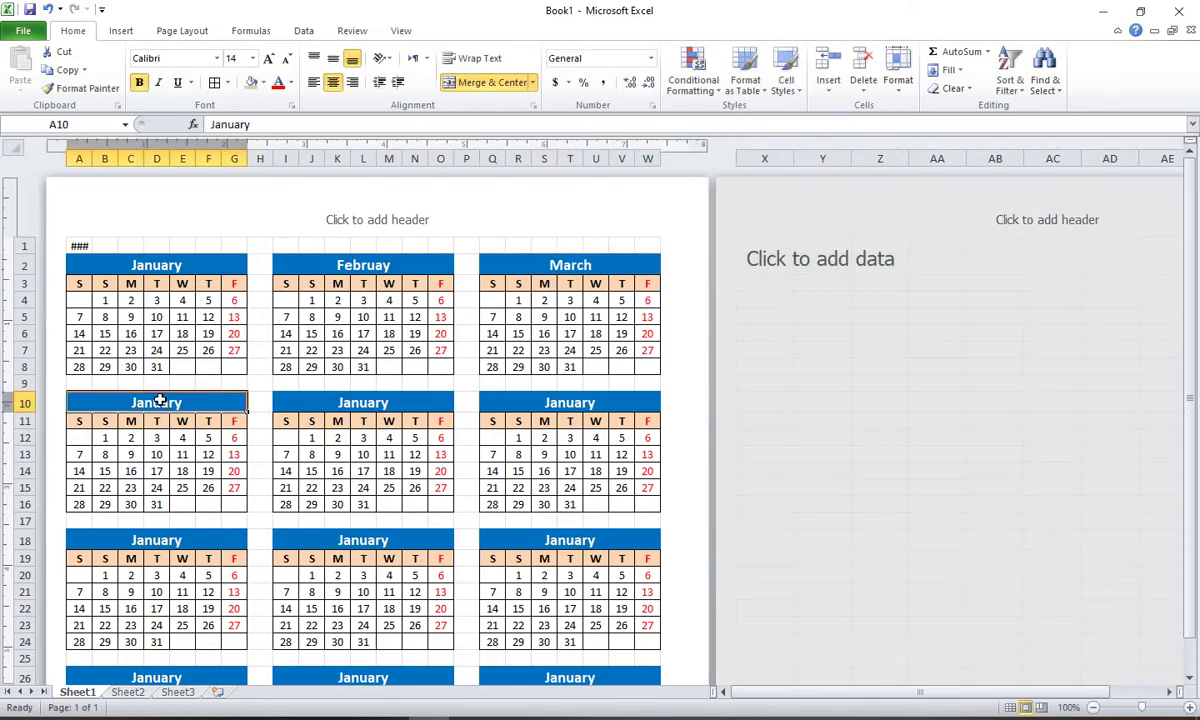
{"action": "type", "text": "April"}
{"action": "key", "text": "Tab"}
{"action": "key", "text": "Tab"}
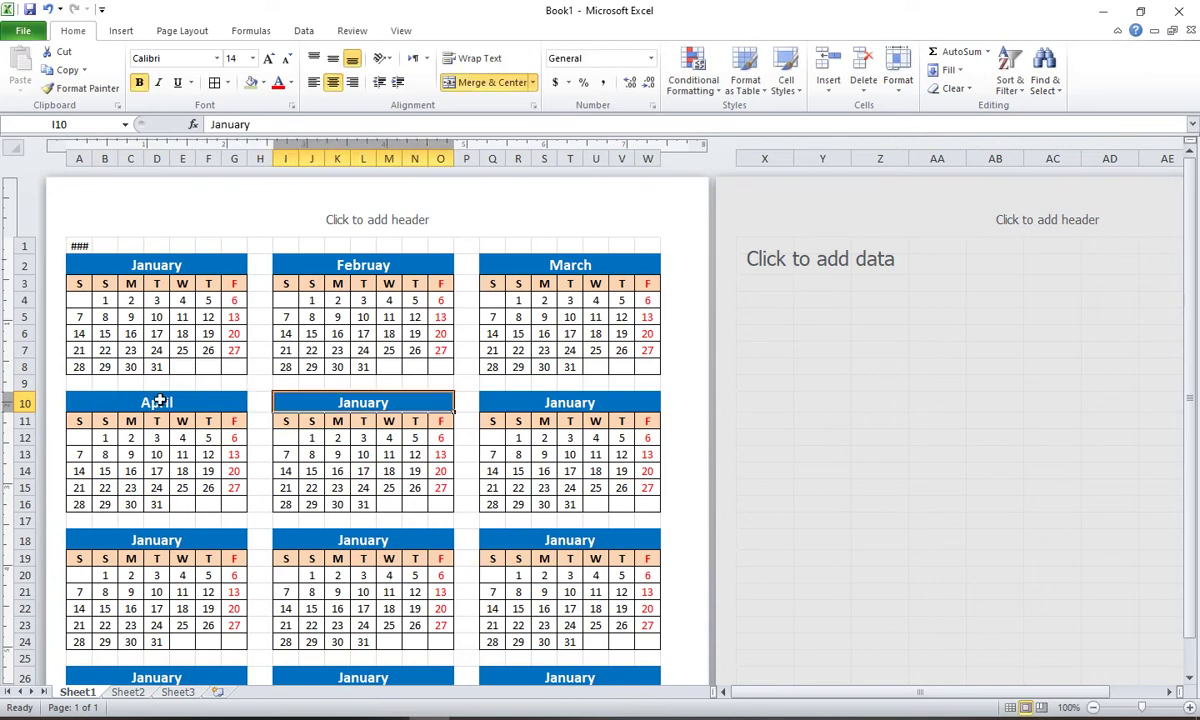
{"action": "type", "text": "May"}
{"action": "key", "text": "Tab"}
{"action": "key", "text": "Tab"}
{"action": "type", "text": "June"}
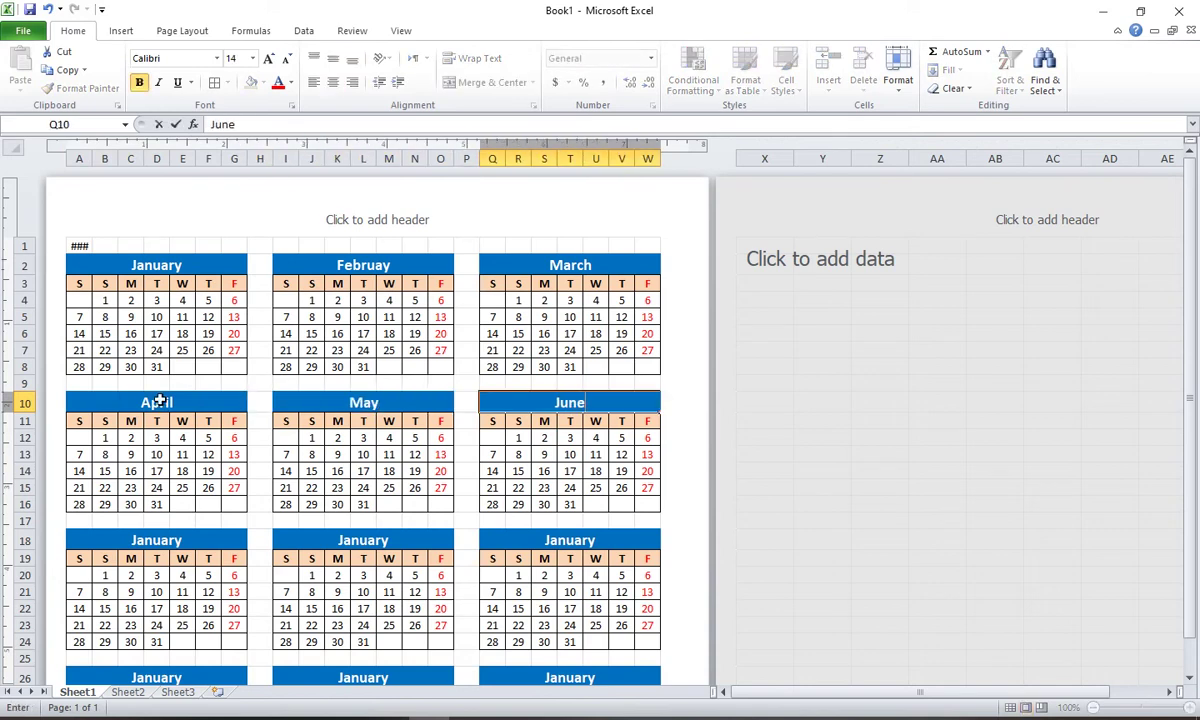
{"action": "key", "text": "Tab"}
Step: Title the third row of calendars July, August and September
{"action": "scroll", "coordinate": [159, 401], "scroll_direction": "down", "scroll_amount": 2}
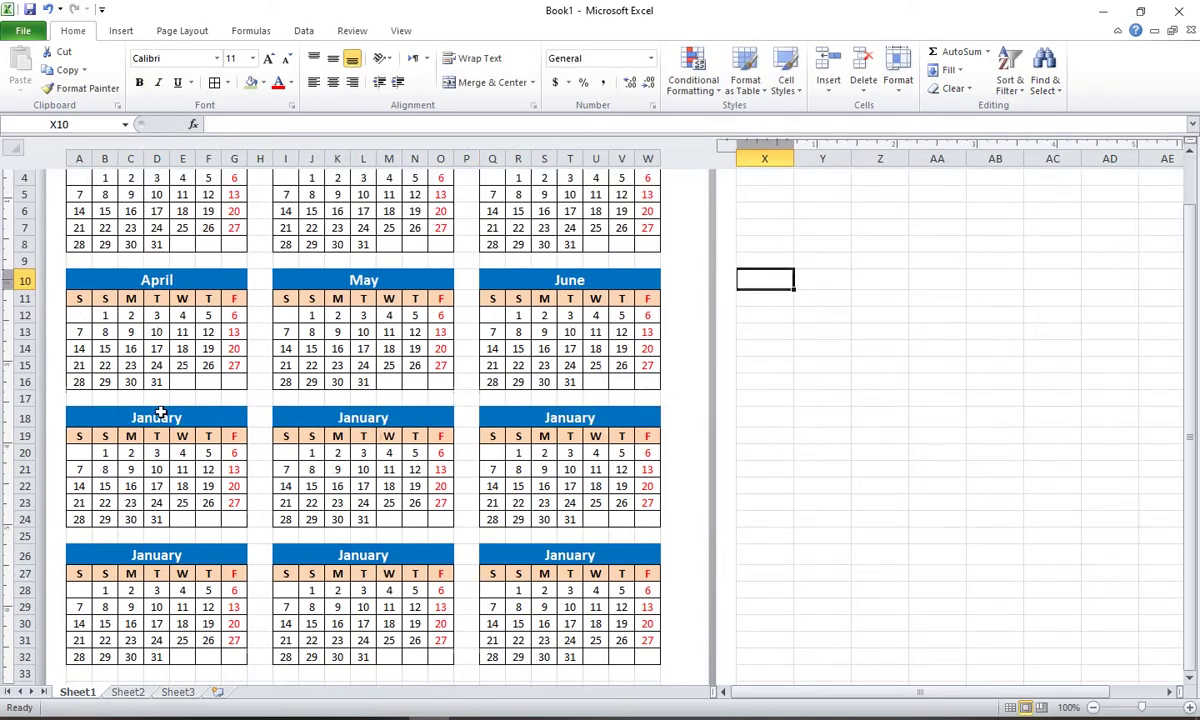
{"action": "left_click", "coordinate": [160, 368]}
{"action": "type", "text": "Jul"}
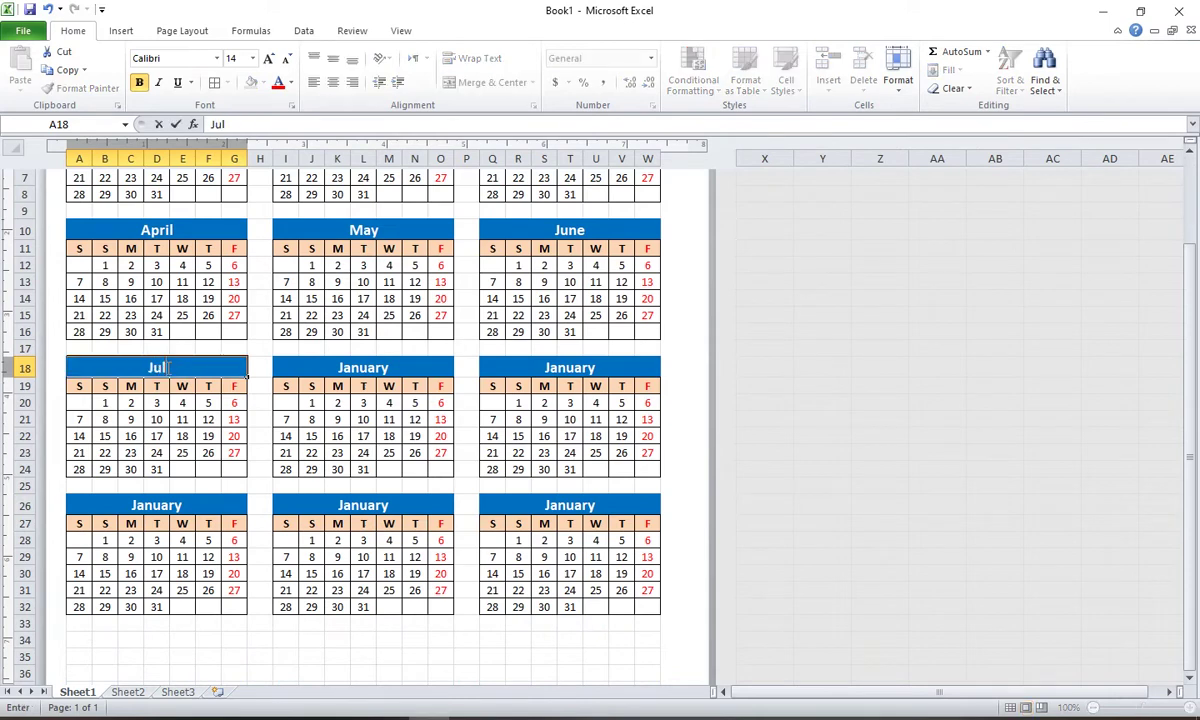
{"action": "type", "text": "y"}
{"action": "key", "text": "Tab"}
{"action": "key", "text": "Tab"}
{"action": "type", "text": "August"}
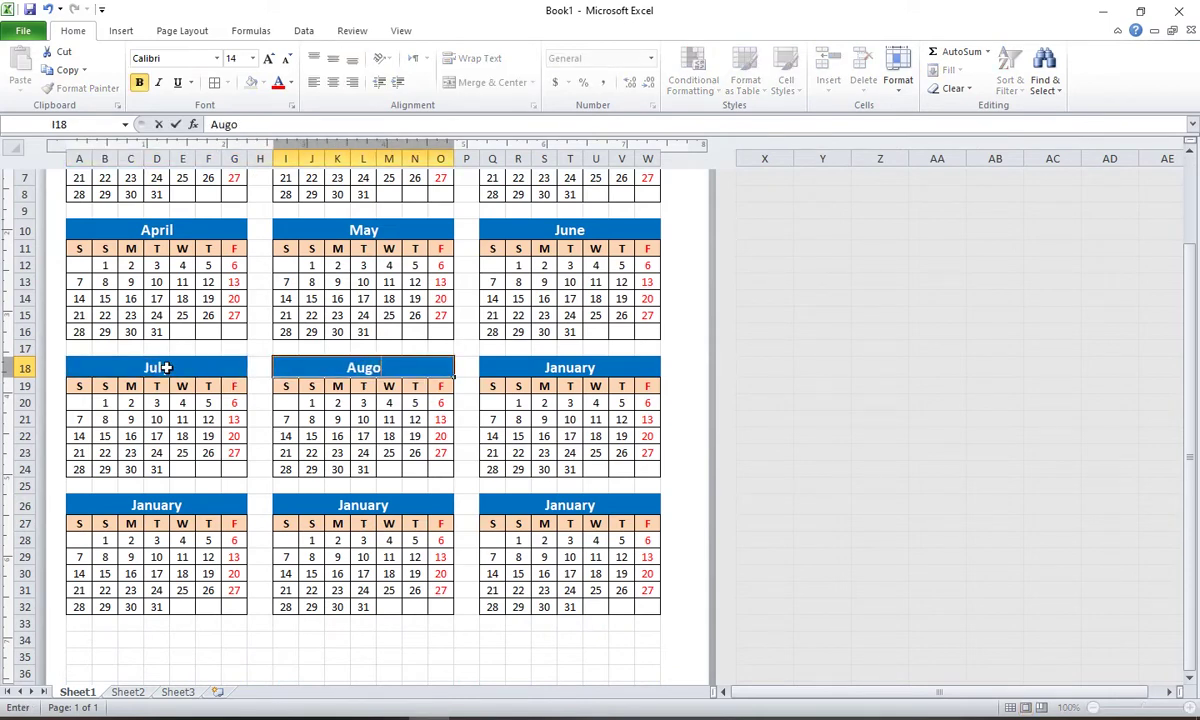
{"action": "key", "text": "Tab"}
{"action": "key", "text": "Tab"}
{"action": "type", "text": "Se"}
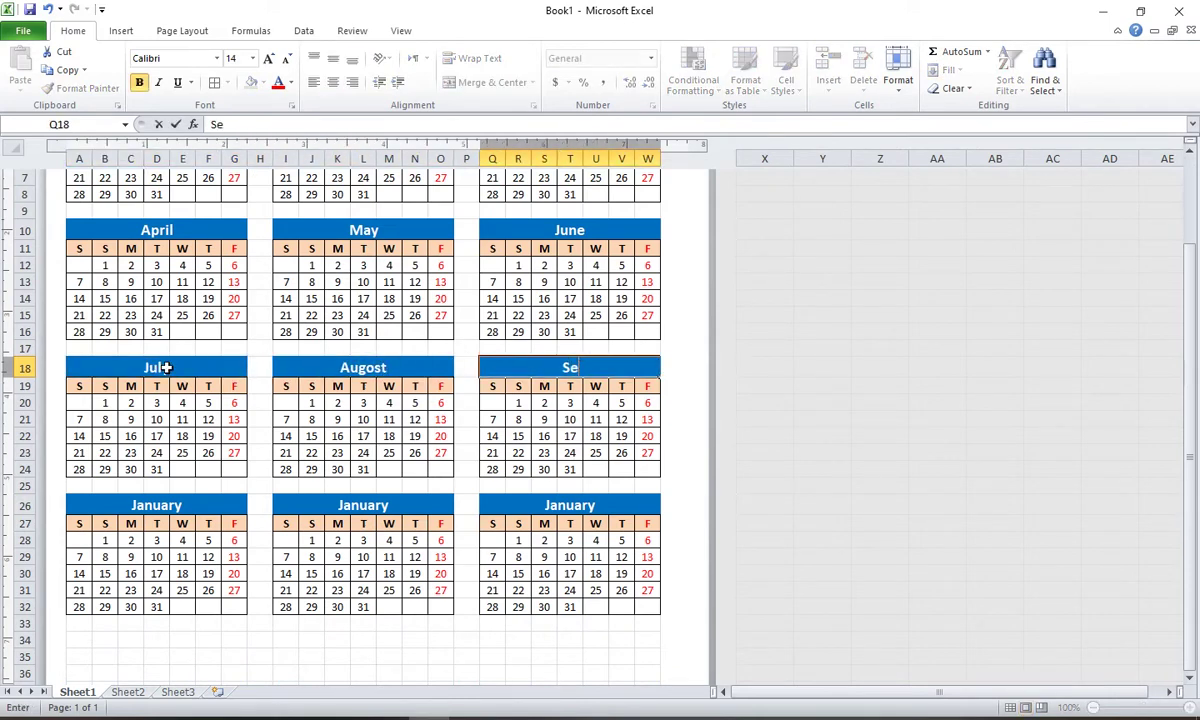
{"action": "type", "text": "ptember"}
{"action": "key", "text": "Tab"}
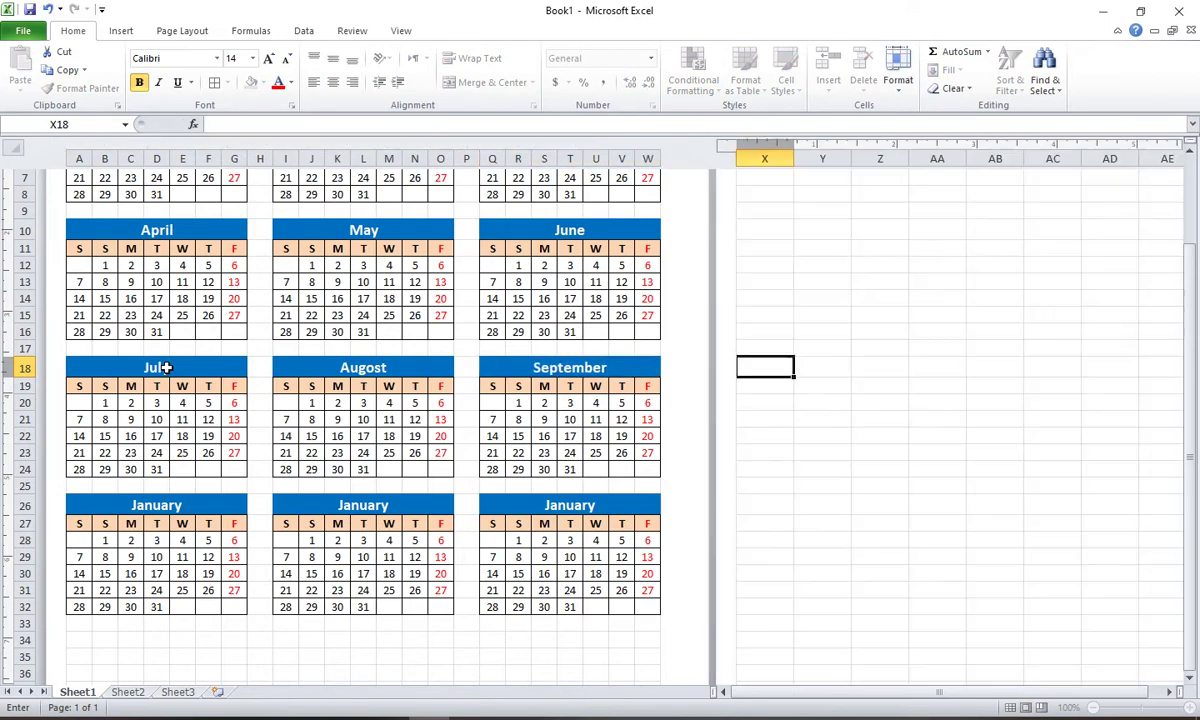
Step: Title the bottom row October and November, and start typing December (entered as 'Eecember')
{"action": "left_click", "coordinate": [155, 507]}
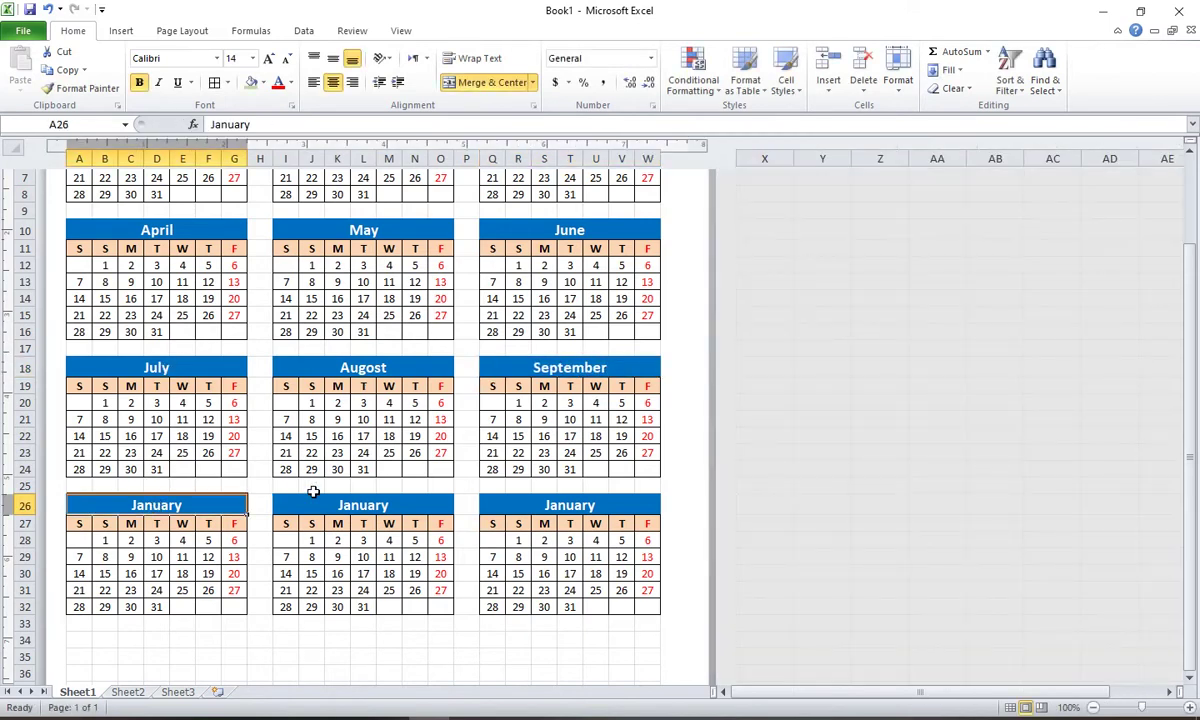
{"action": "type", "text": "October"}
{"action": "key", "text": "Tab"}
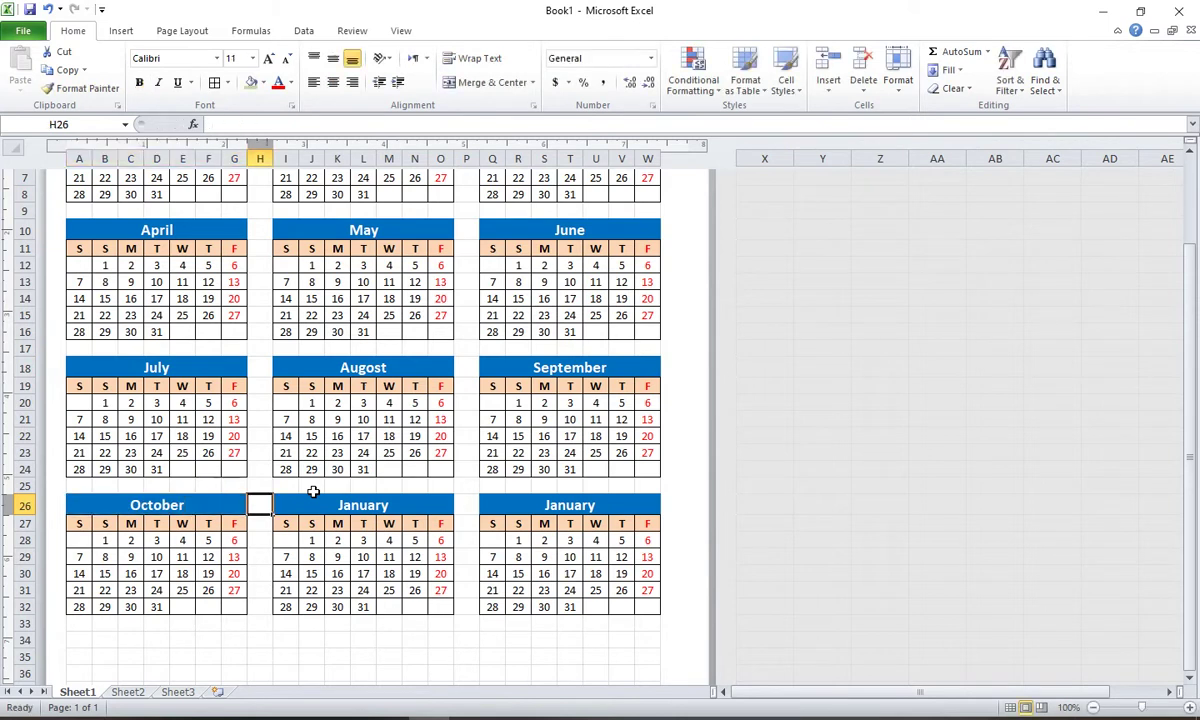
{"action": "left_click", "coordinate": [313, 497]}
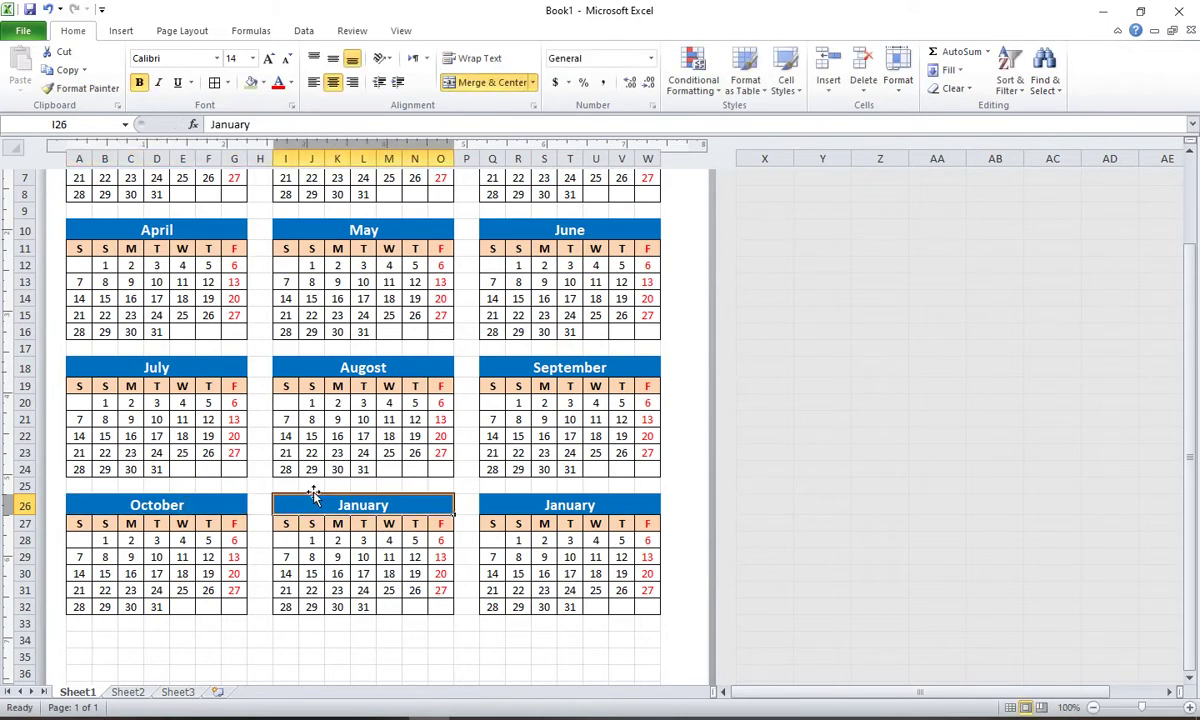
{"action": "type", "text": "Nove"}
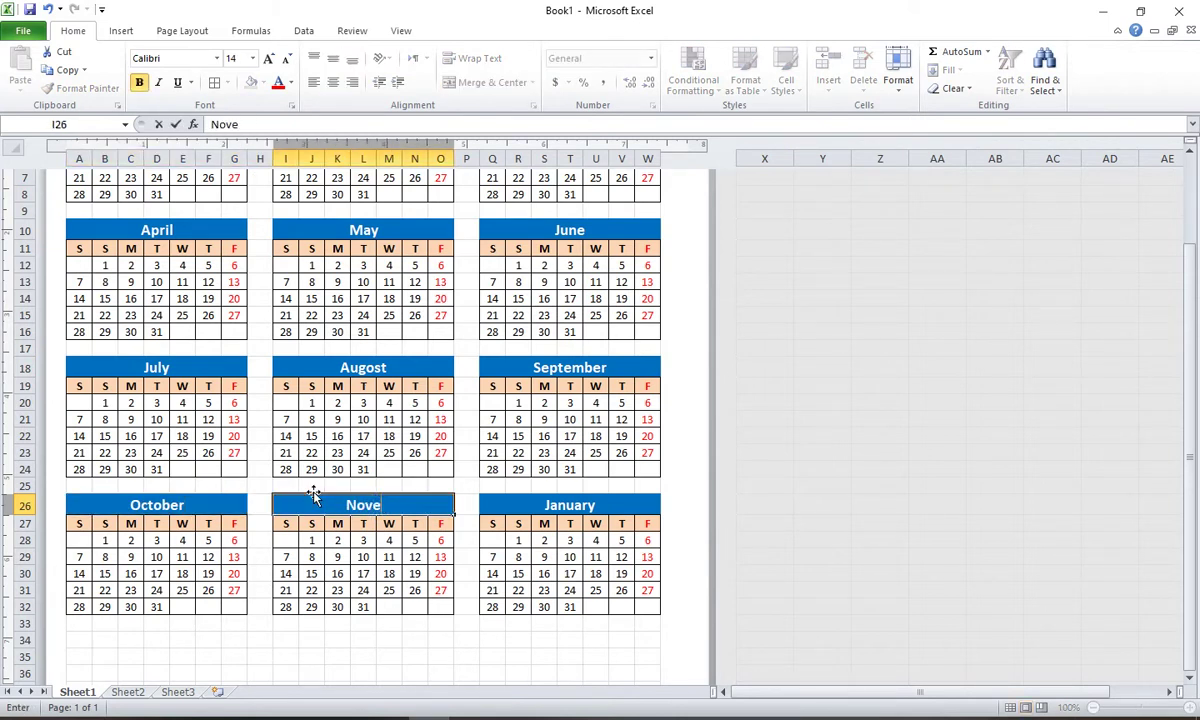
{"action": "type", "text": "mber"}
{"action": "key", "text": "Tab"}
{"action": "type", "text": "E"}
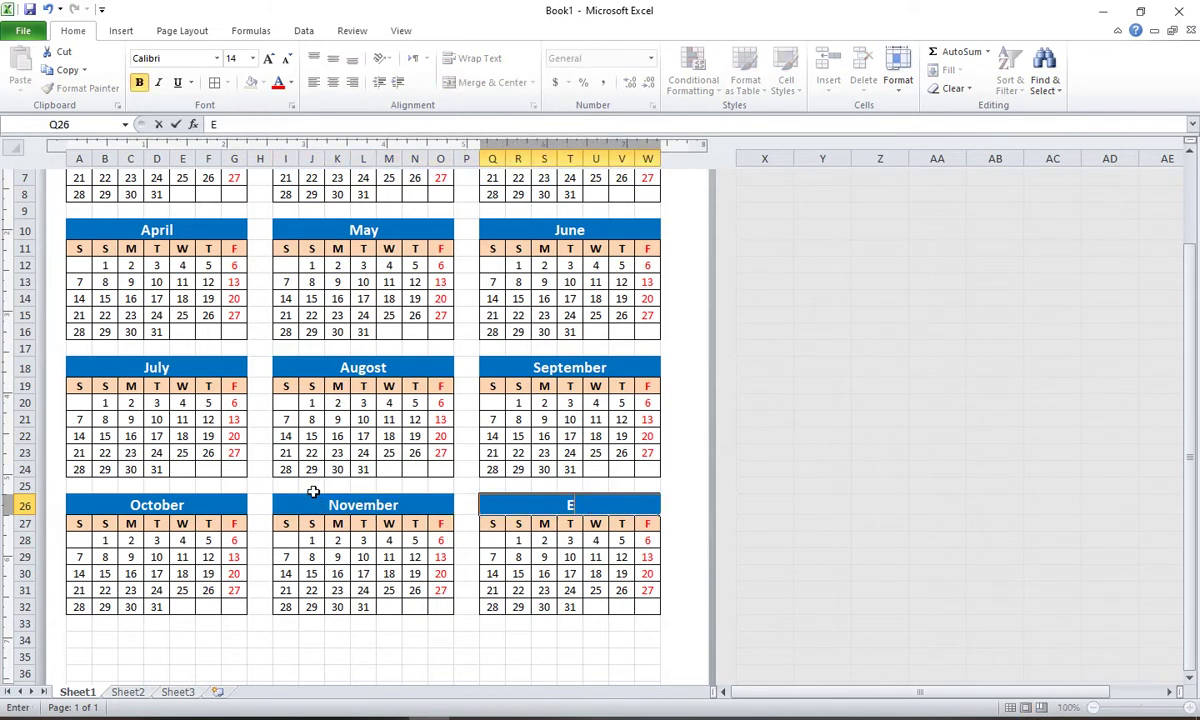
{"action": "type", "text": "ecember"}
{"action": "scroll", "coordinate": [543, 420], "scroll_direction": "up", "scroll_amount": 3}
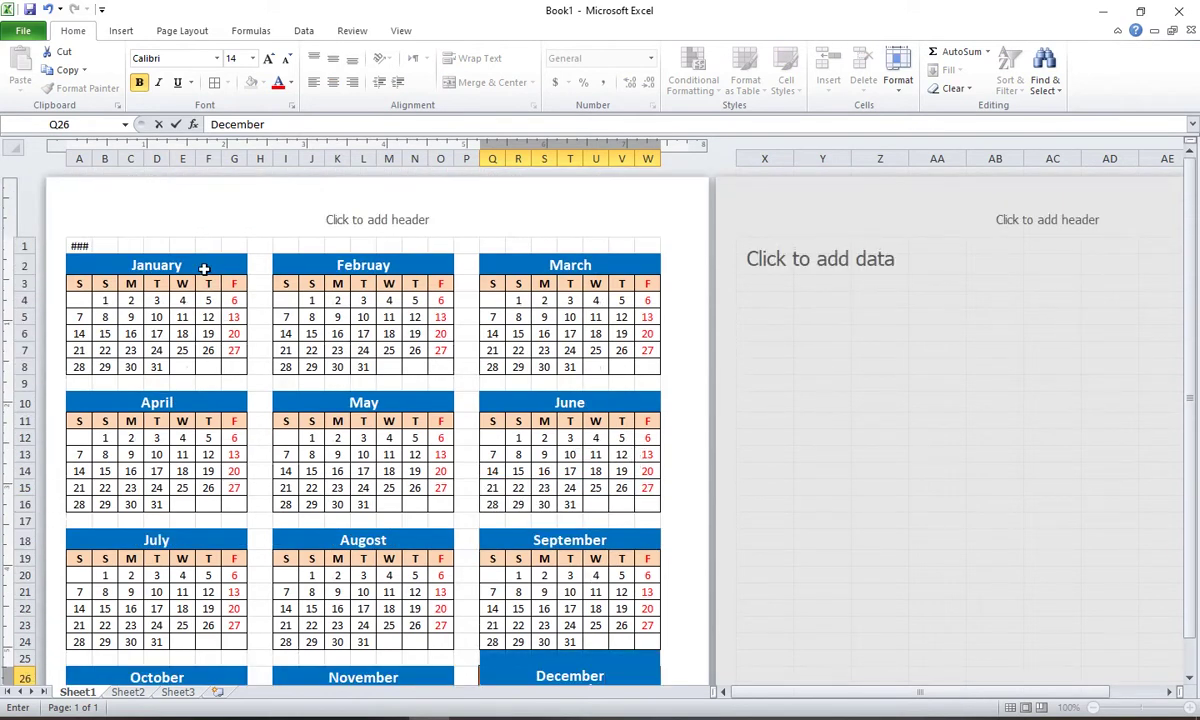
{"action": "scroll", "coordinate": [215, 284], "scroll_direction": "down", "scroll_amount": 3}
{"action": "scroll", "coordinate": [212, 275], "scroll_direction": "up", "scroll_amount": 3}
{"action": "left_click", "coordinate": [215, 672]}
{"action": "scroll", "coordinate": [364, 536], "scroll_direction": "down", "scroll_amount": 3}
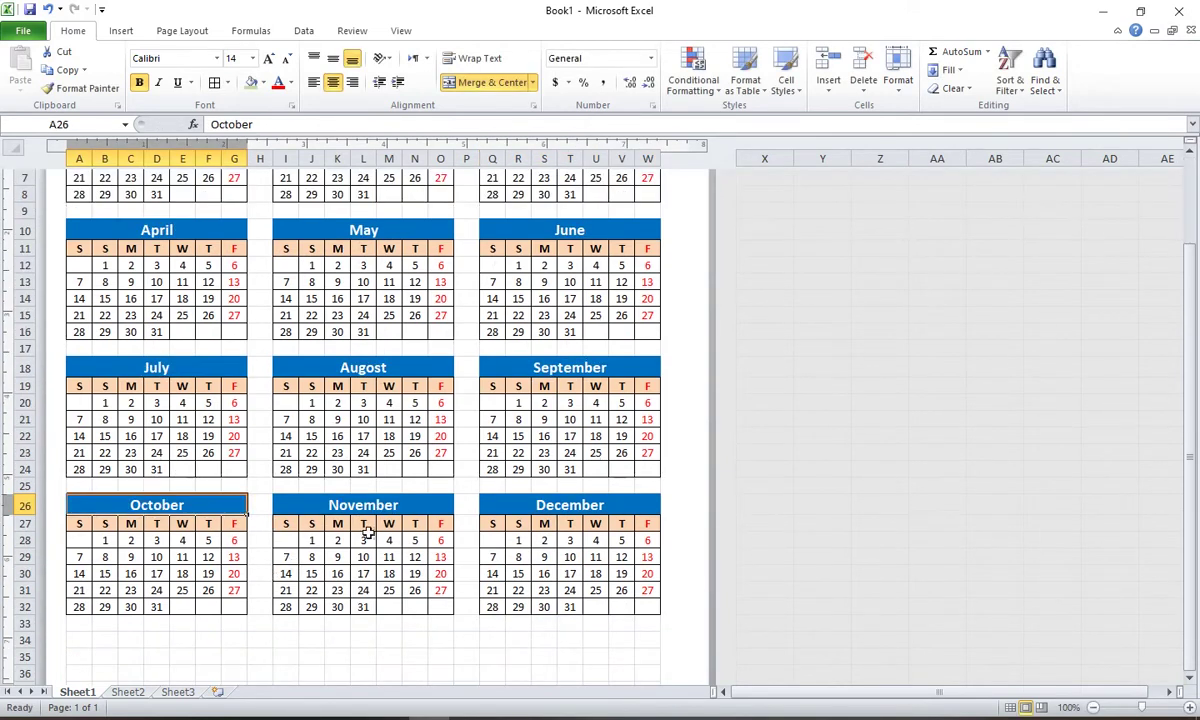
{"action": "left_click", "coordinate": [375, 505]}
{"action": "left_click", "coordinate": [530, 504]}
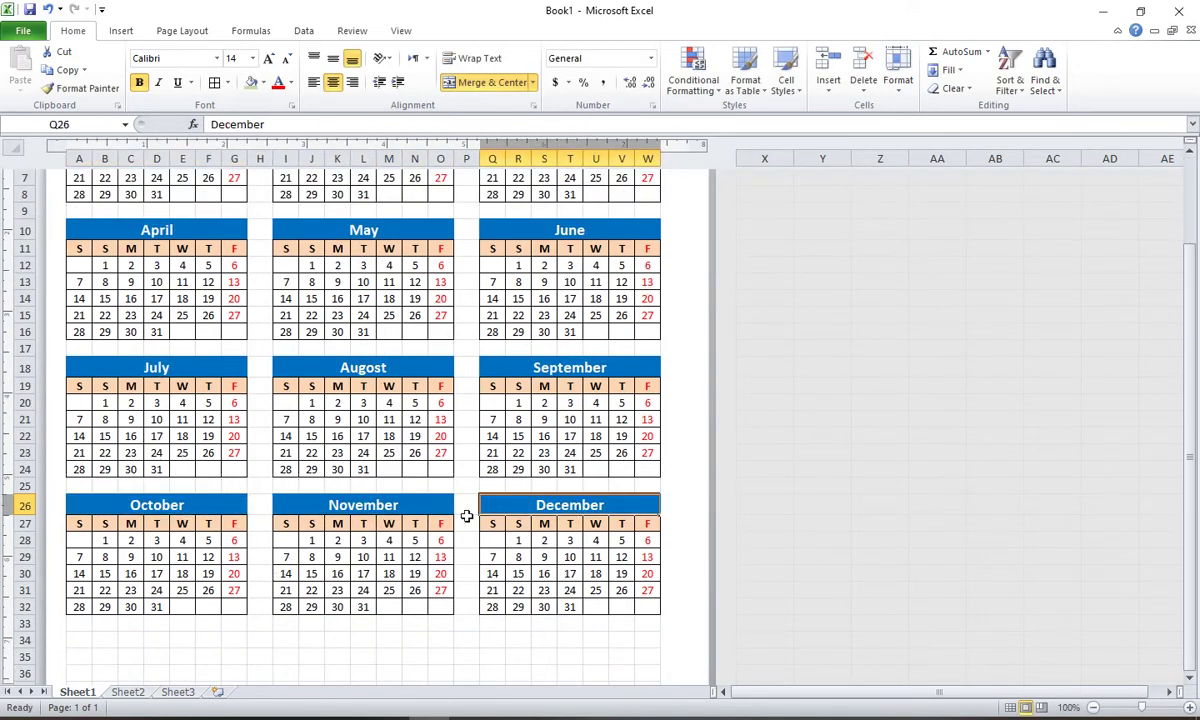
{"action": "scroll", "coordinate": [454, 516], "scroll_direction": "up", "scroll_amount": 3}
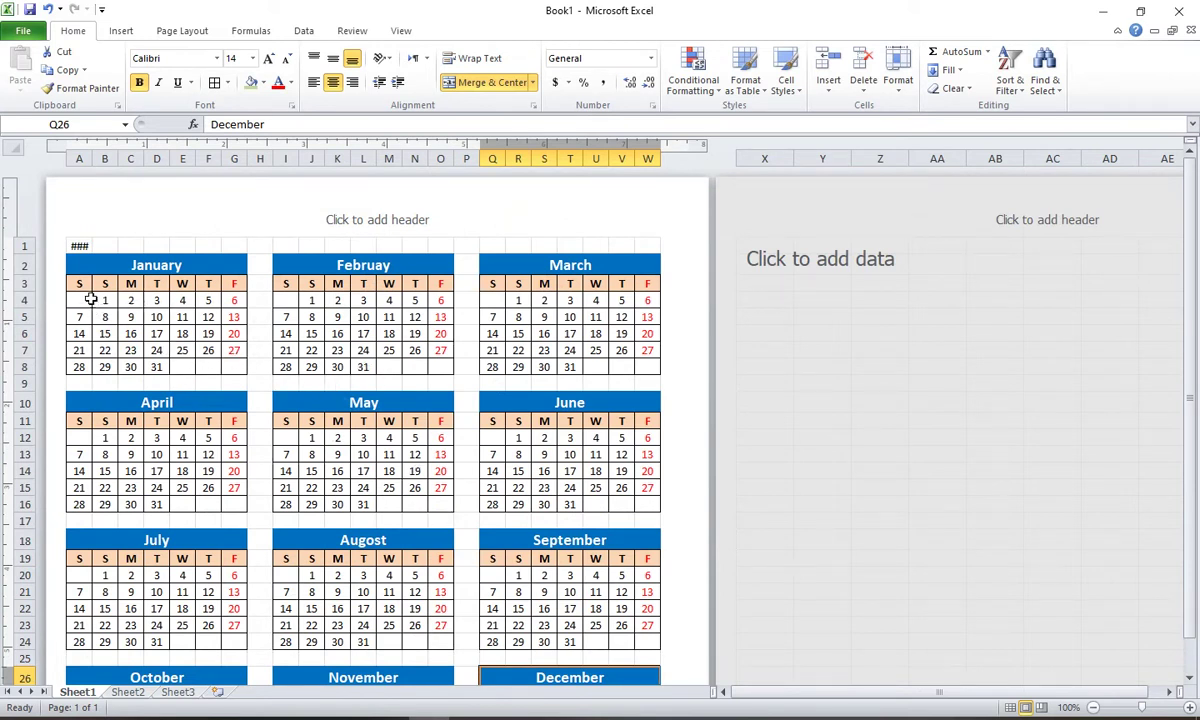
{"action": "left_click_drag", "start_coordinate": [90, 299], "coordinate": [210, 349]}
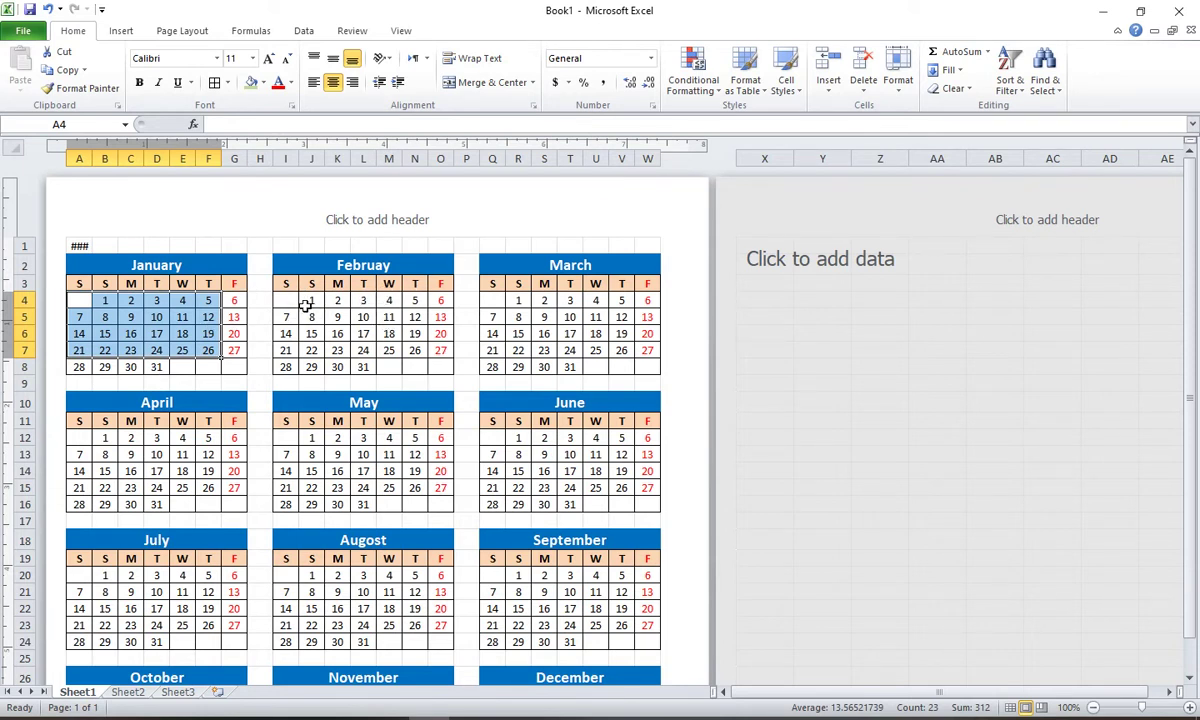
Step: Clear February's misplaced 1–3 in row 4 and re-enter 1, 2, 3 from Wednesday
{"action": "left_click_drag", "start_coordinate": [305, 301], "coordinate": [364, 301]}
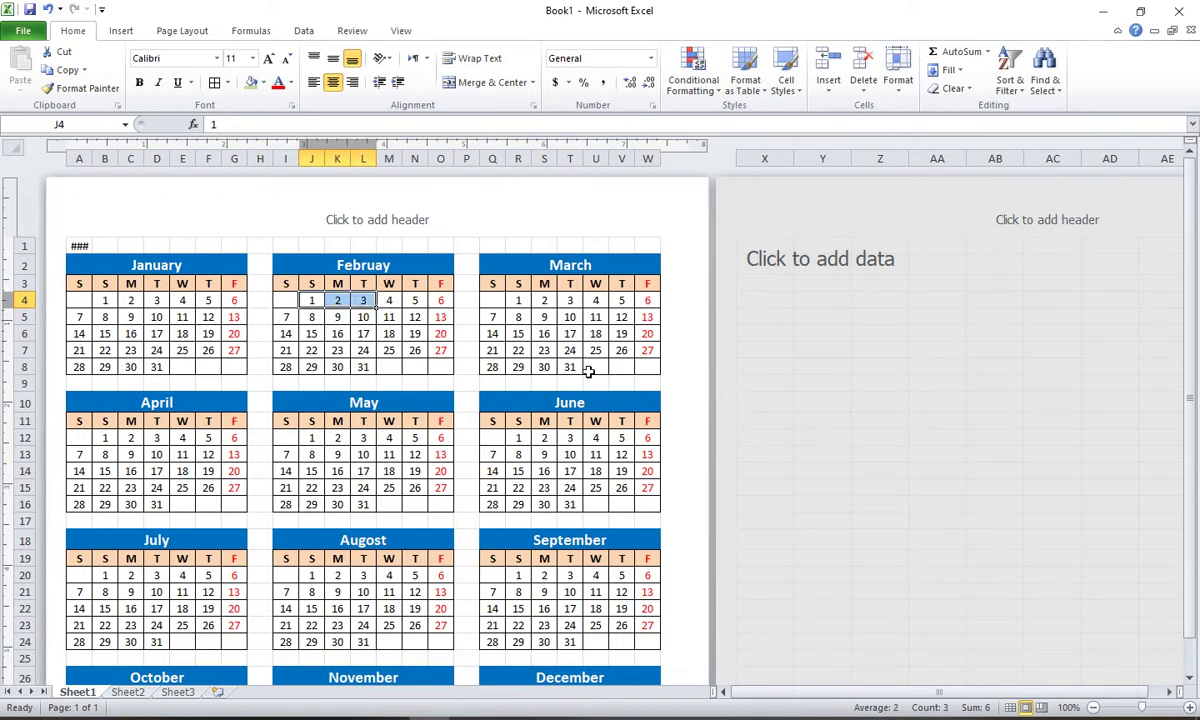
{"action": "key", "text": "Delete"}
{"action": "key", "text": "Right"}
{"action": "key", "text": "Right"}
{"action": "key", "text": "Right"}
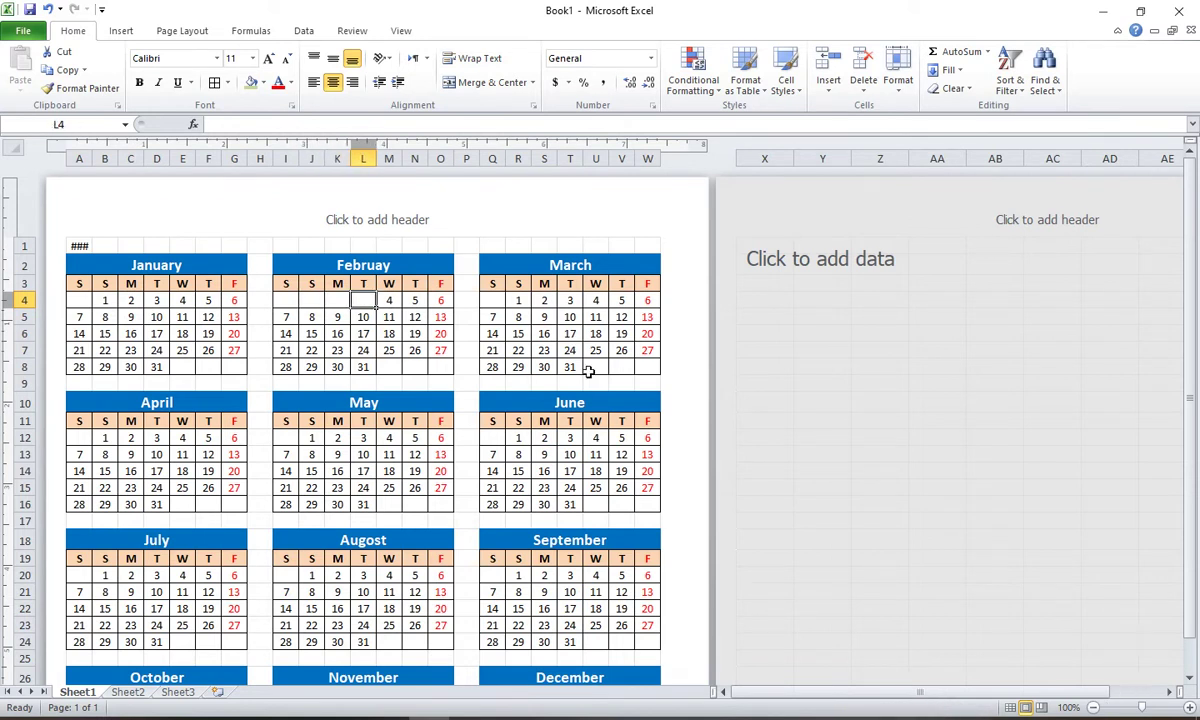
{"action": "type", "text": "1"}
{"action": "key", "text": "Right"}
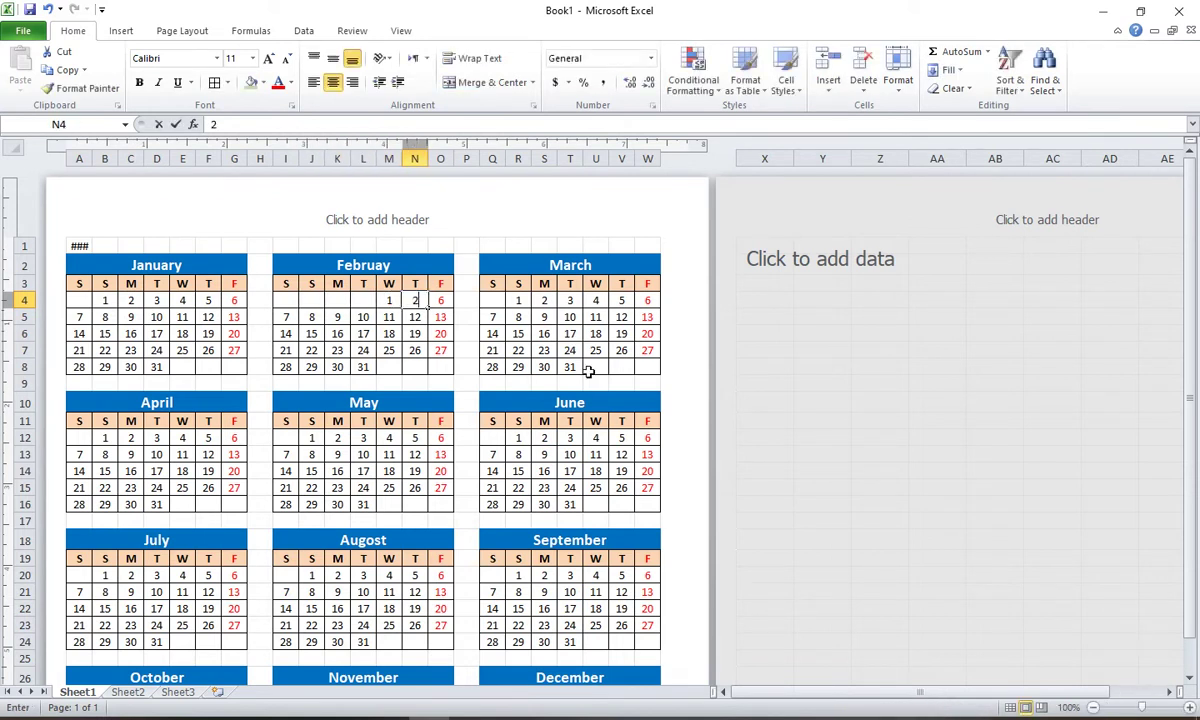
{"action": "type", "text": "2"}
{"action": "key", "text": "Right"}
{"action": "type", "text": "3"}
{"action": "key", "text": "Return"}
Step: Fill February's second week with dates 4 through 10
{"action": "key", "text": "Left"}
{"action": "key", "text": "Left"}
{"action": "key", "text": "Left"}
{"action": "key", "text": "Left"}
{"action": "key", "text": "Left"}
{"action": "key", "text": "Left"}
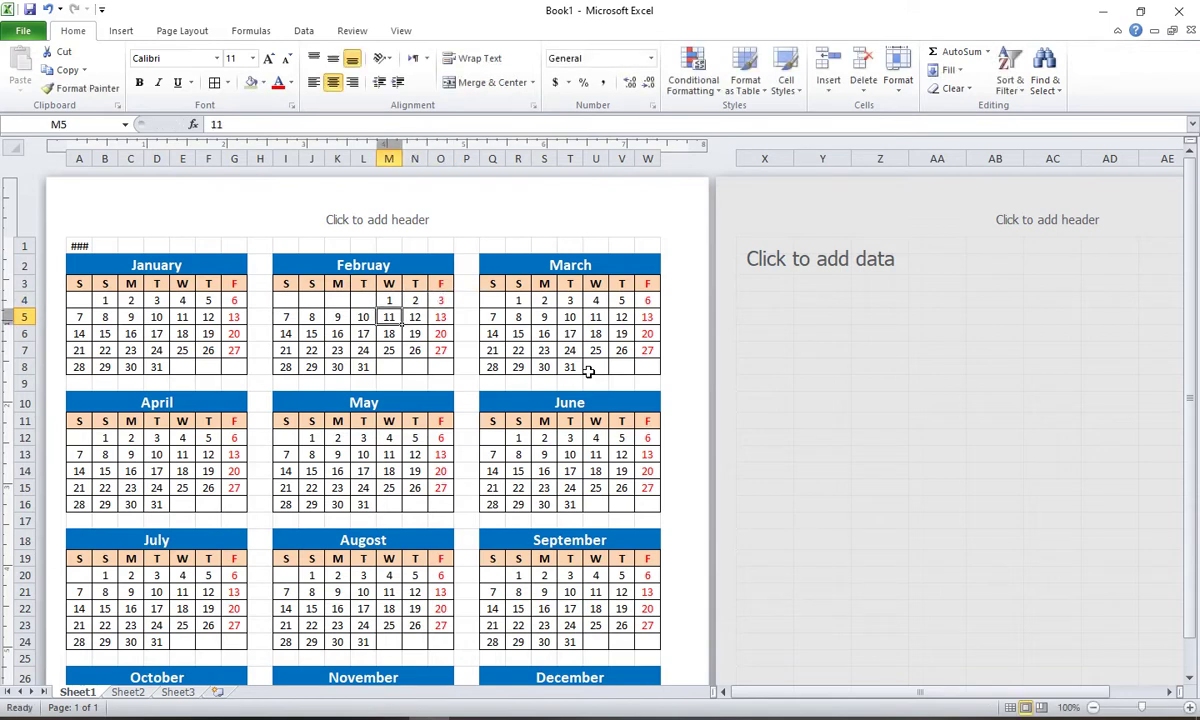
{"action": "type", "text": "4"}
{"action": "key", "text": "Right"}
{"action": "type", "text": "5"}
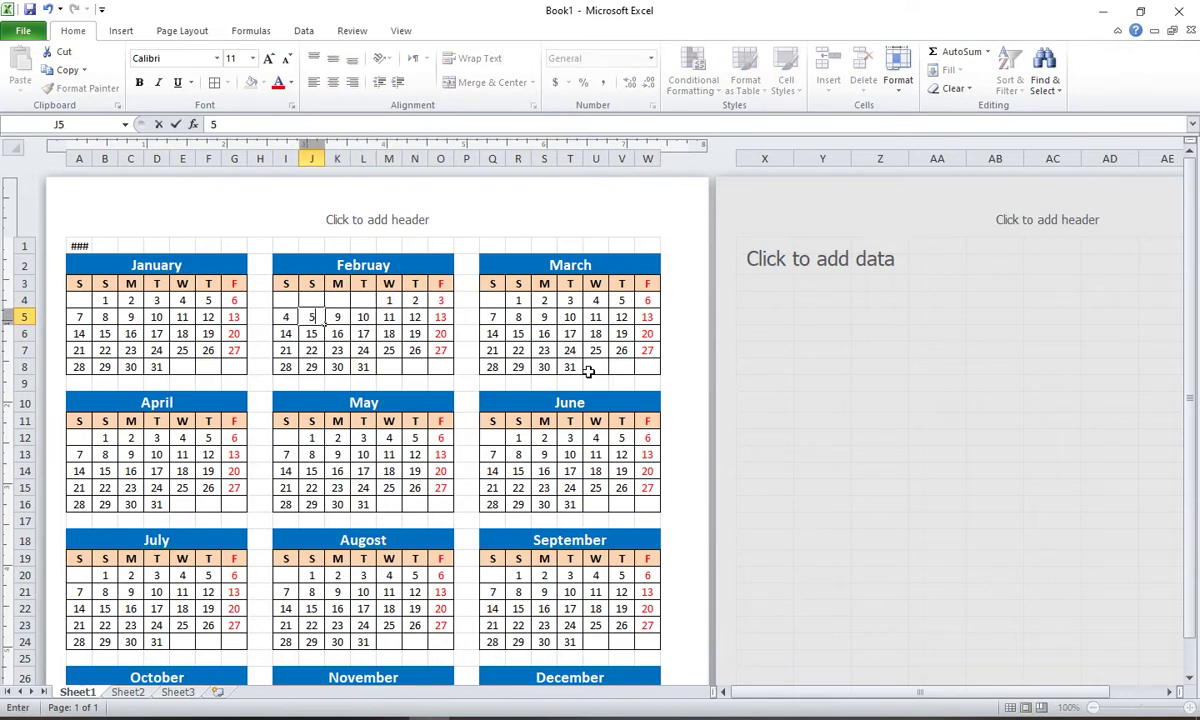
{"action": "key", "text": "Right"}
{"action": "type", "text": "6"}
{"action": "key", "text": "Right"}
{"action": "type", "text": "7"}
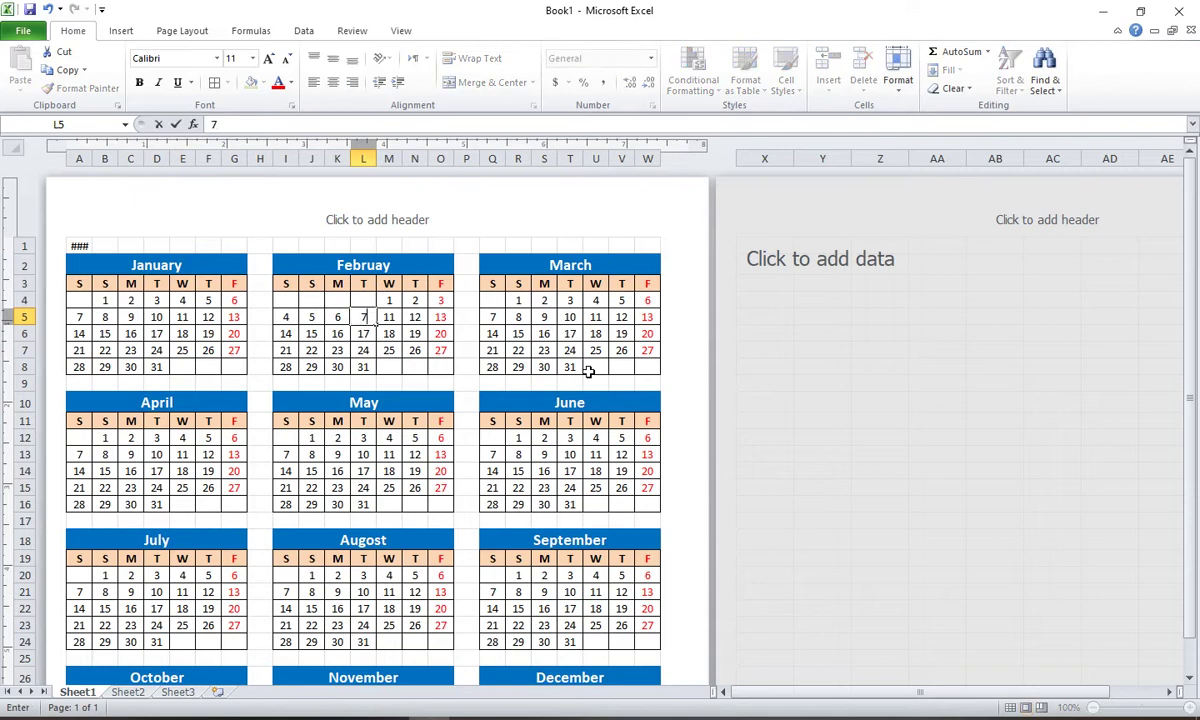
{"action": "key", "text": "Right"}
{"action": "type", "text": "8"}
{"action": "key", "text": "Right"}
{"action": "type", "text": "9"}
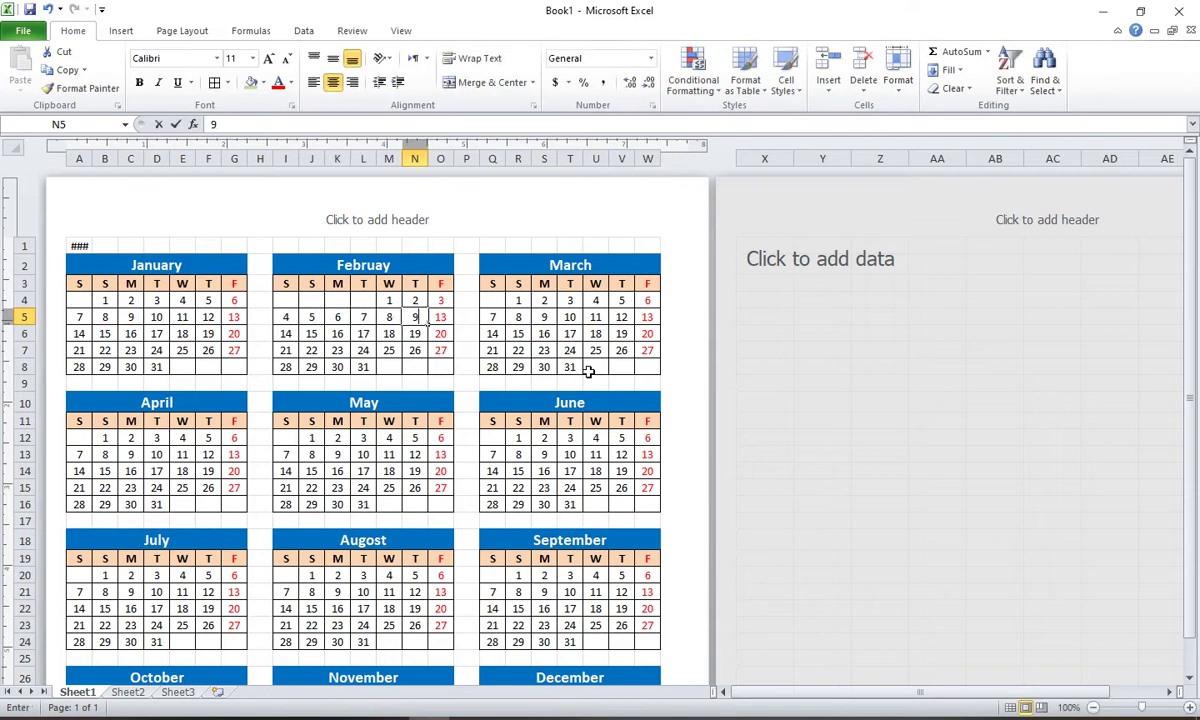
{"action": "key", "text": "Right"}
{"action": "type", "text": "10"}
{"action": "key", "text": "Return"}
Step: Fill February's third week with dates 11 through 17
{"action": "key", "text": "Left"}
{"action": "key", "text": "Left"}
{"action": "key", "text": "Left"}
{"action": "key", "text": "Left"}
{"action": "key", "text": "Left"}
{"action": "key", "text": "Left"}
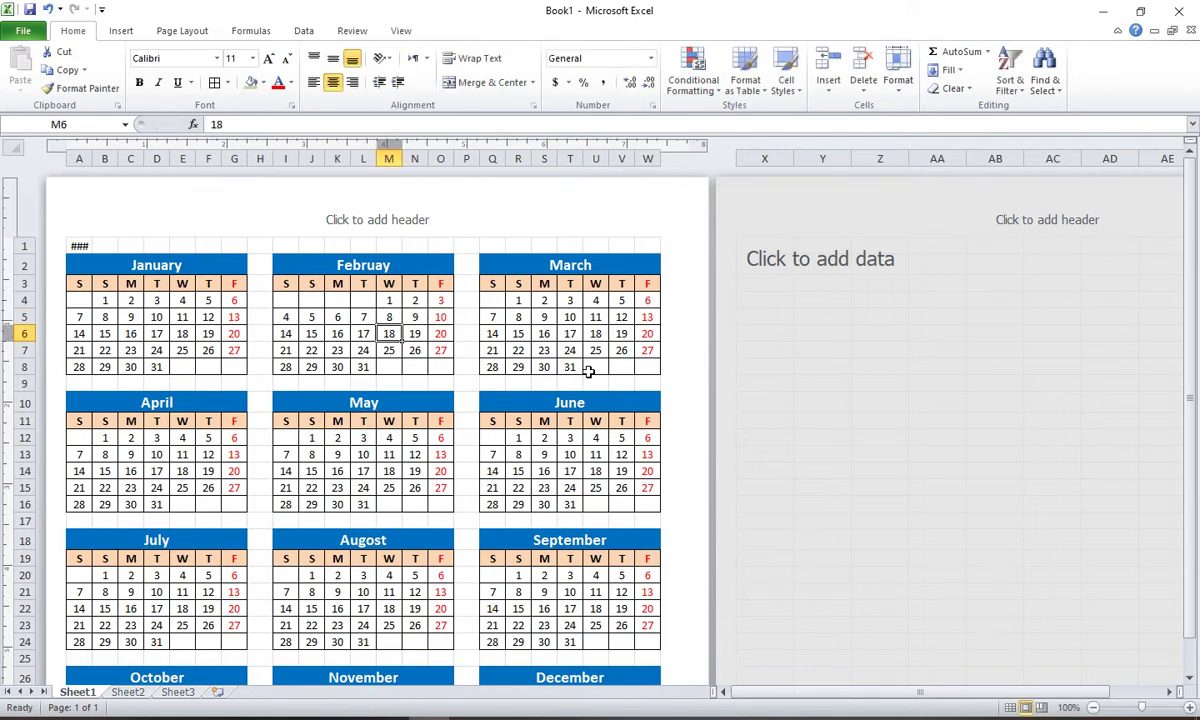
{"action": "type", "text": "11"}
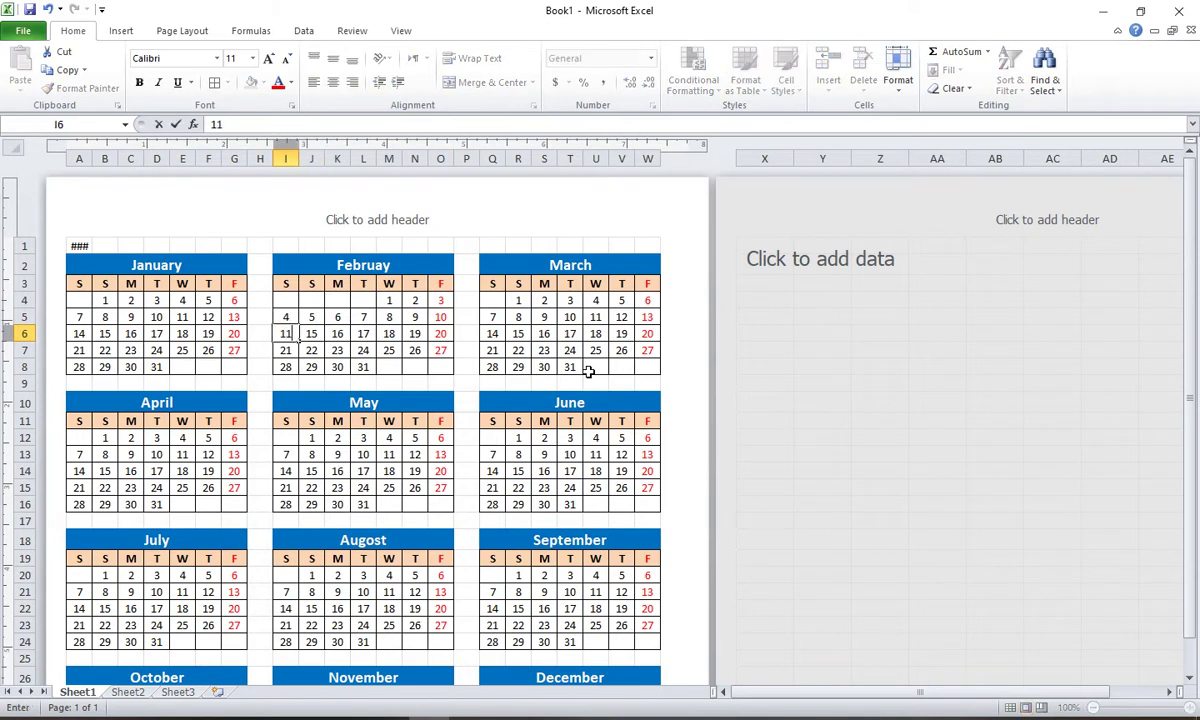
{"action": "key", "text": "Right"}
{"action": "type", "text": "12"}
{"action": "key", "text": "Right"}
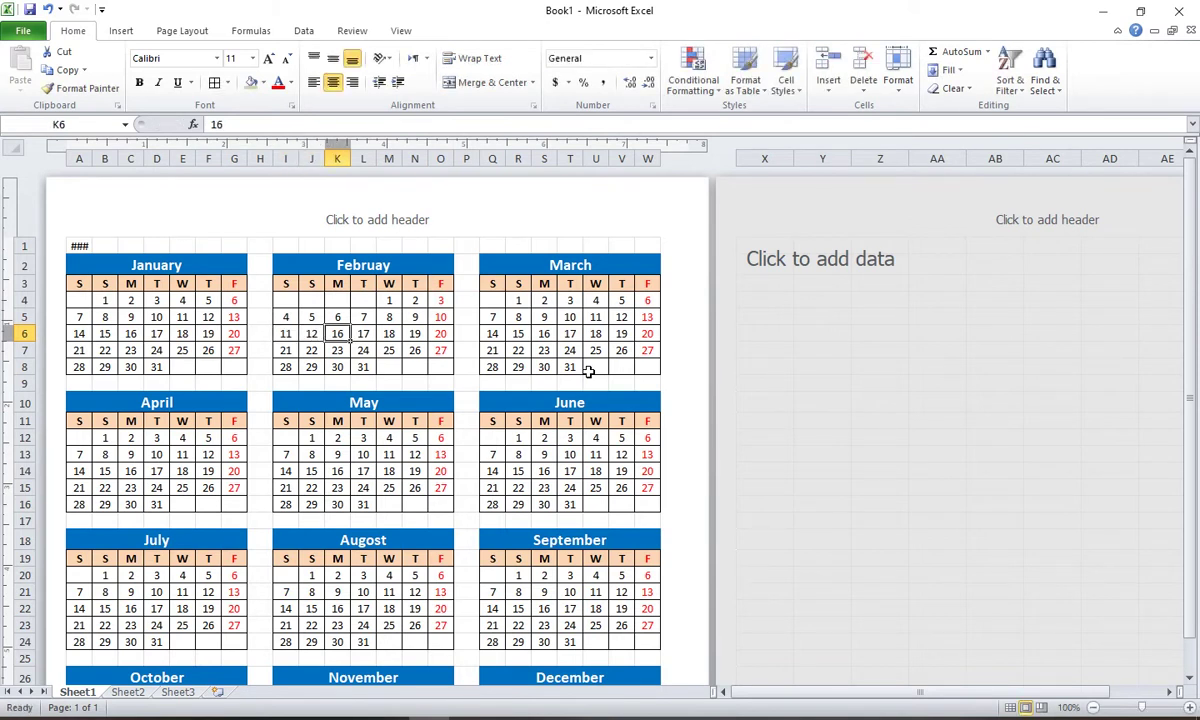
{"action": "type", "text": "3"}
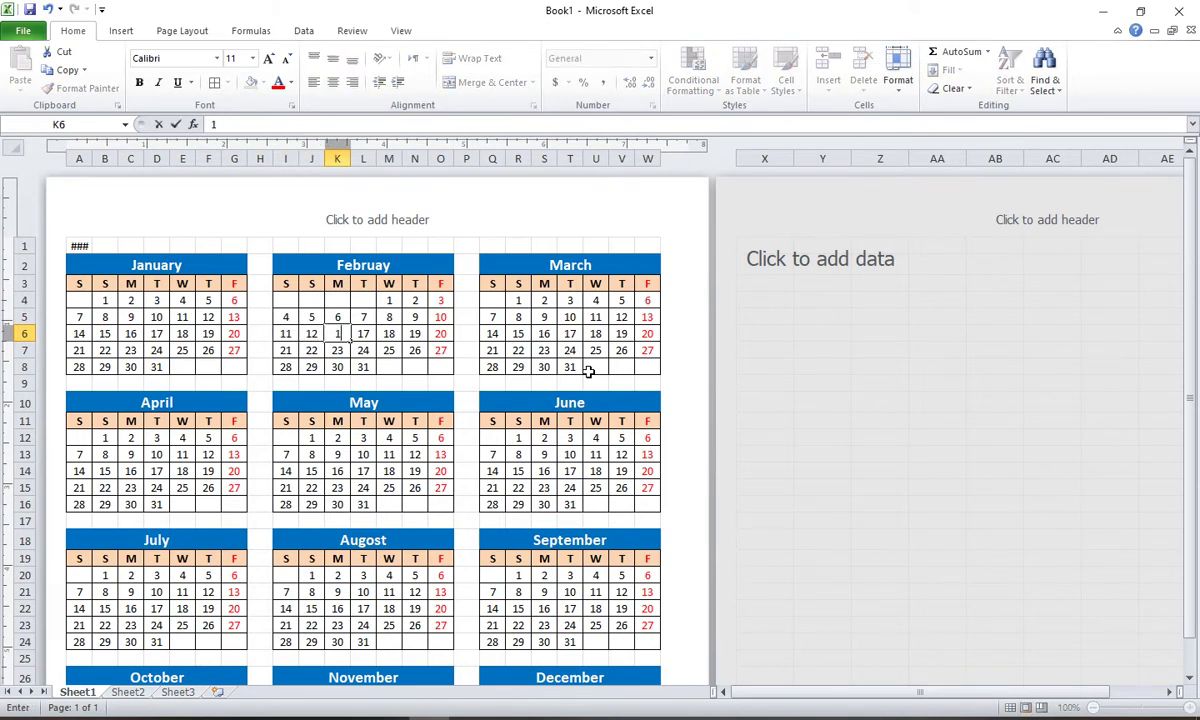
{"action": "key", "text": "Right"}
{"action": "type", "text": "14"}
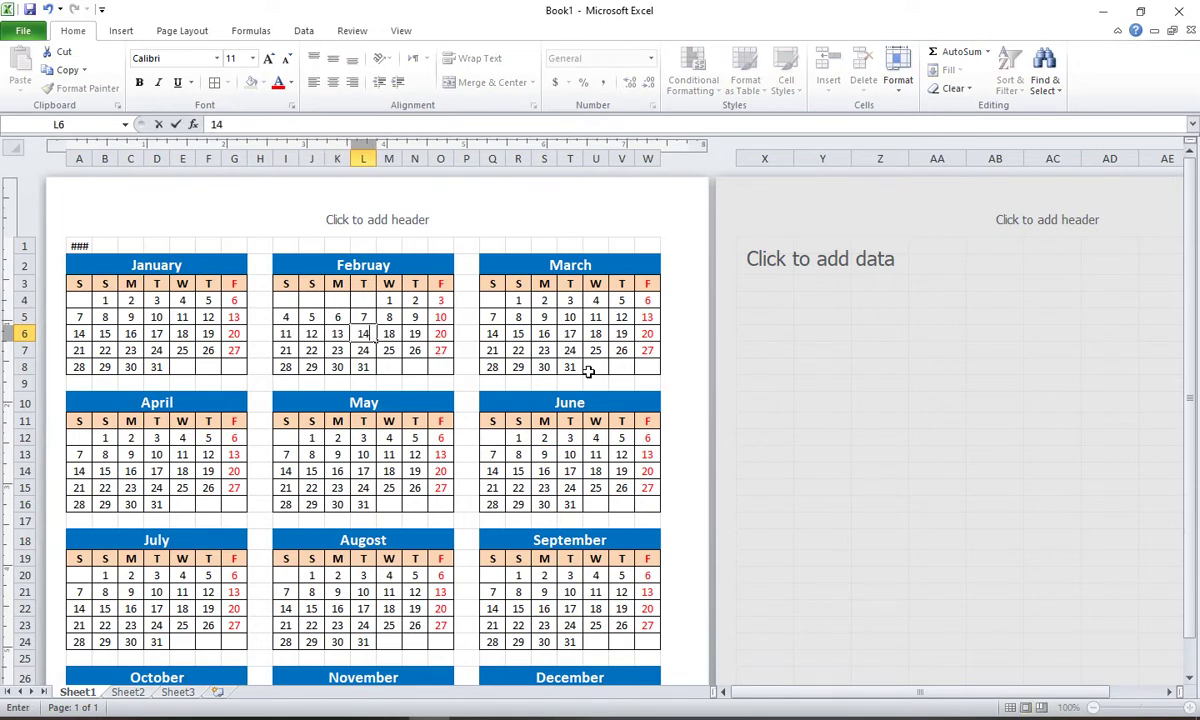
{"action": "key", "text": "Right"}
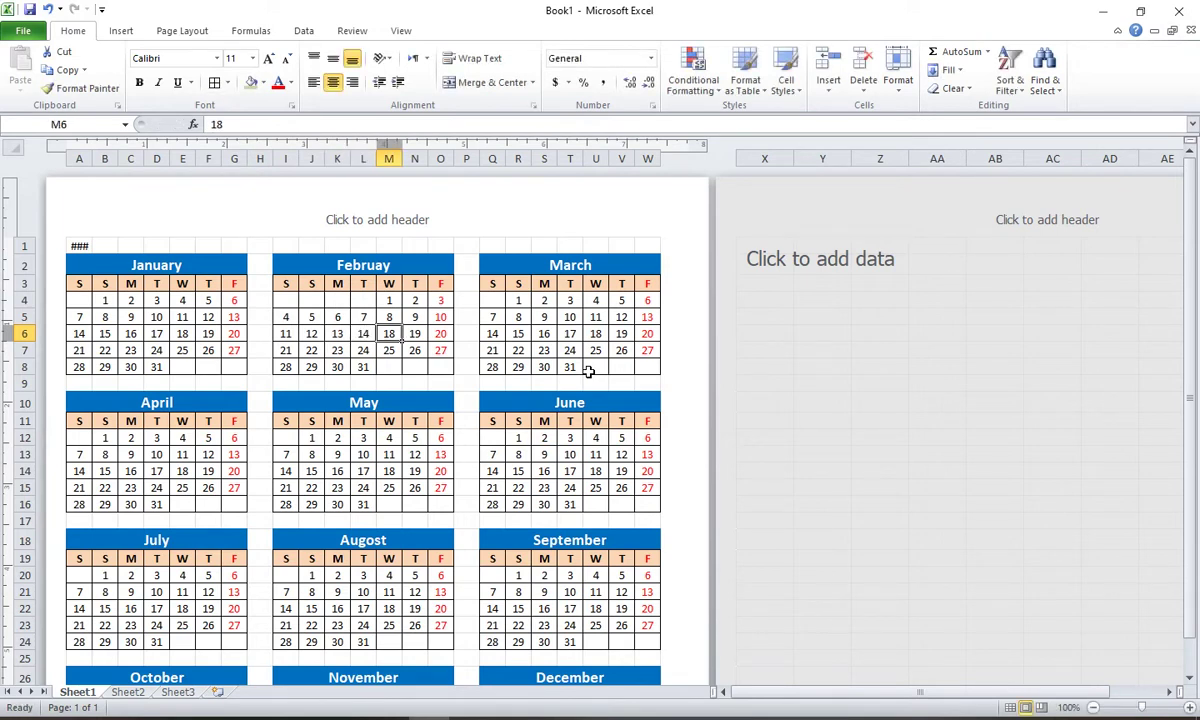
{"action": "type", "text": "15"}
{"action": "key", "text": "Right"}
{"action": "type", "text": "1"}
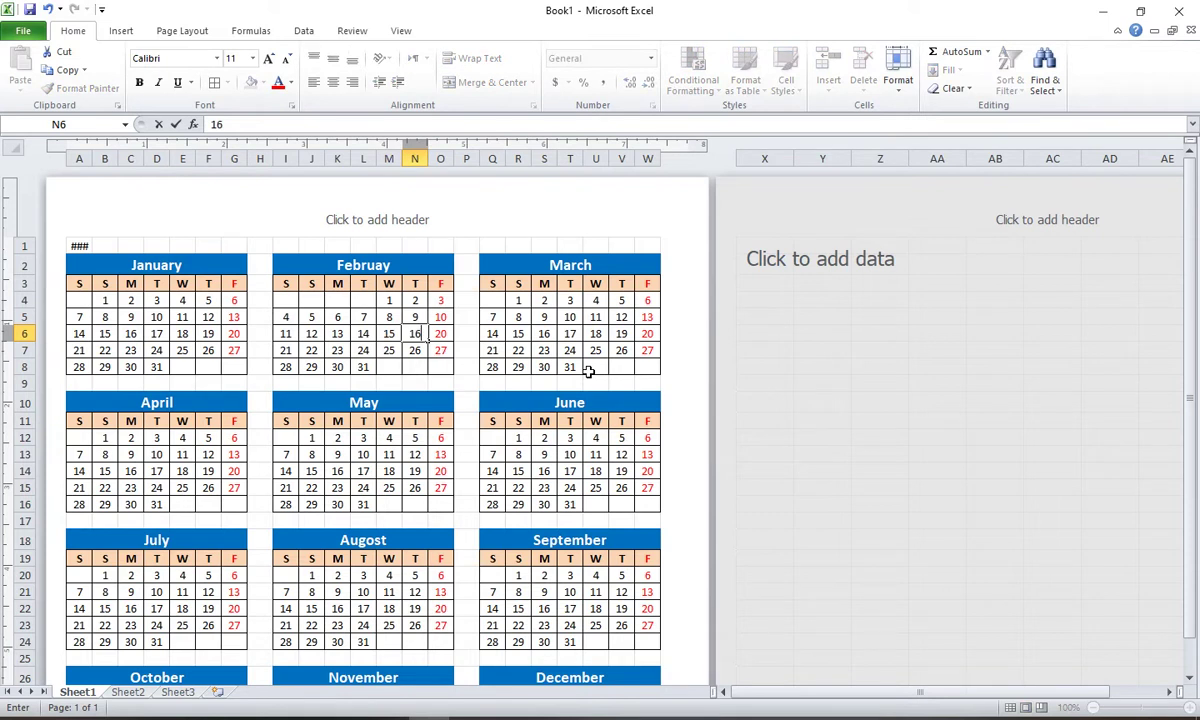
{"action": "key", "text": "Right"}
{"action": "type", "text": "17"}
{"action": "key", "text": "Return"}
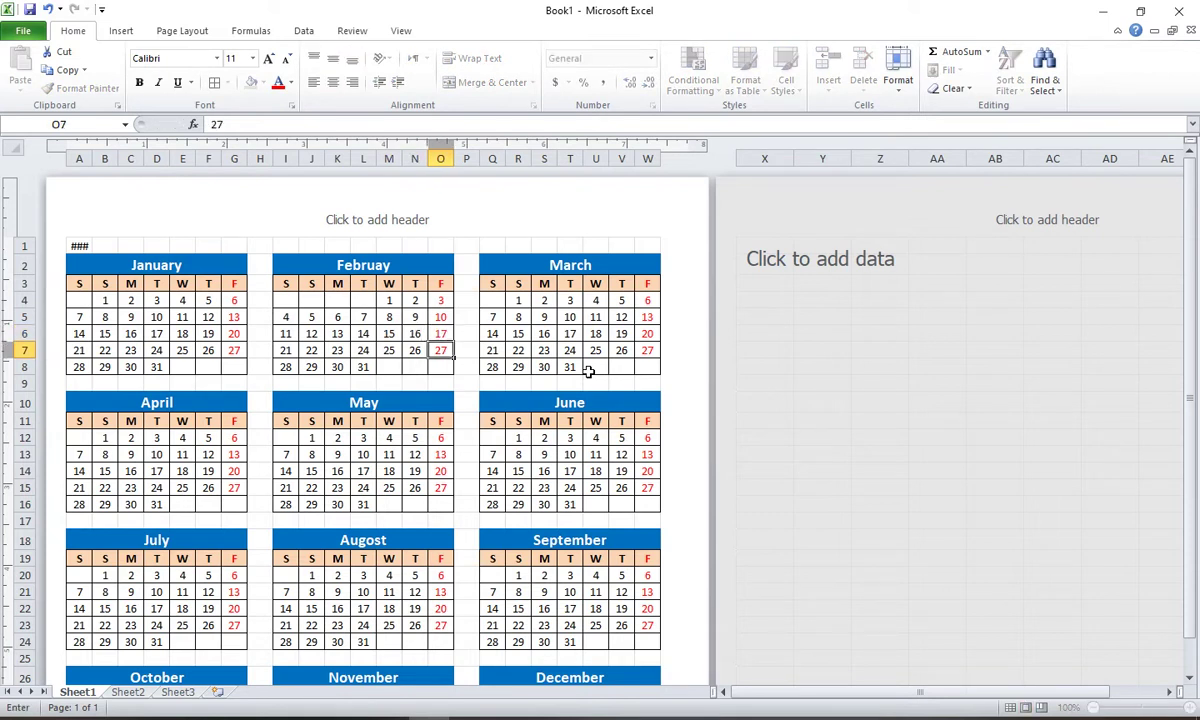
Step: Fill February's row 7 with dates 18 through 24
{"action": "key", "text": "Left"}
{"action": "key", "text": "Left"}
{"action": "key", "text": "Left"}
{"action": "key", "text": "Left"}
{"action": "key", "text": "Left"}
{"action": "key", "text": "Left"}
{"action": "type", "text": "18"}
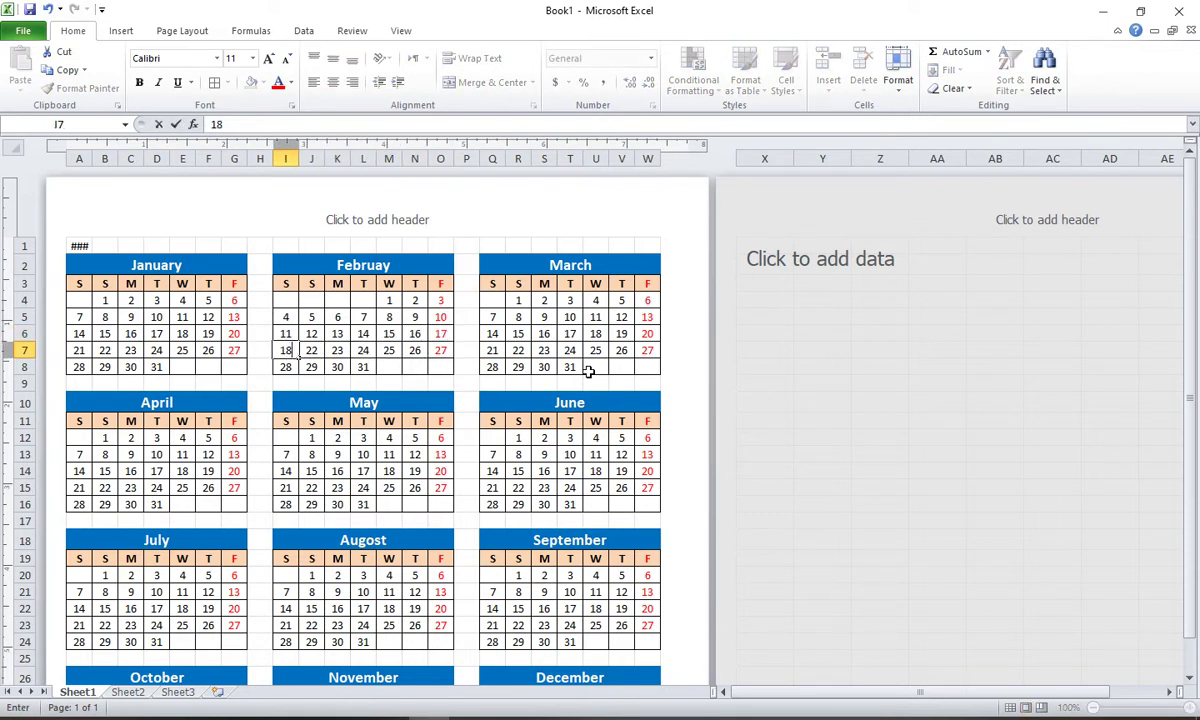
{"action": "key", "text": "Right"}
{"action": "type", "text": "19"}
{"action": "key", "text": "Right"}
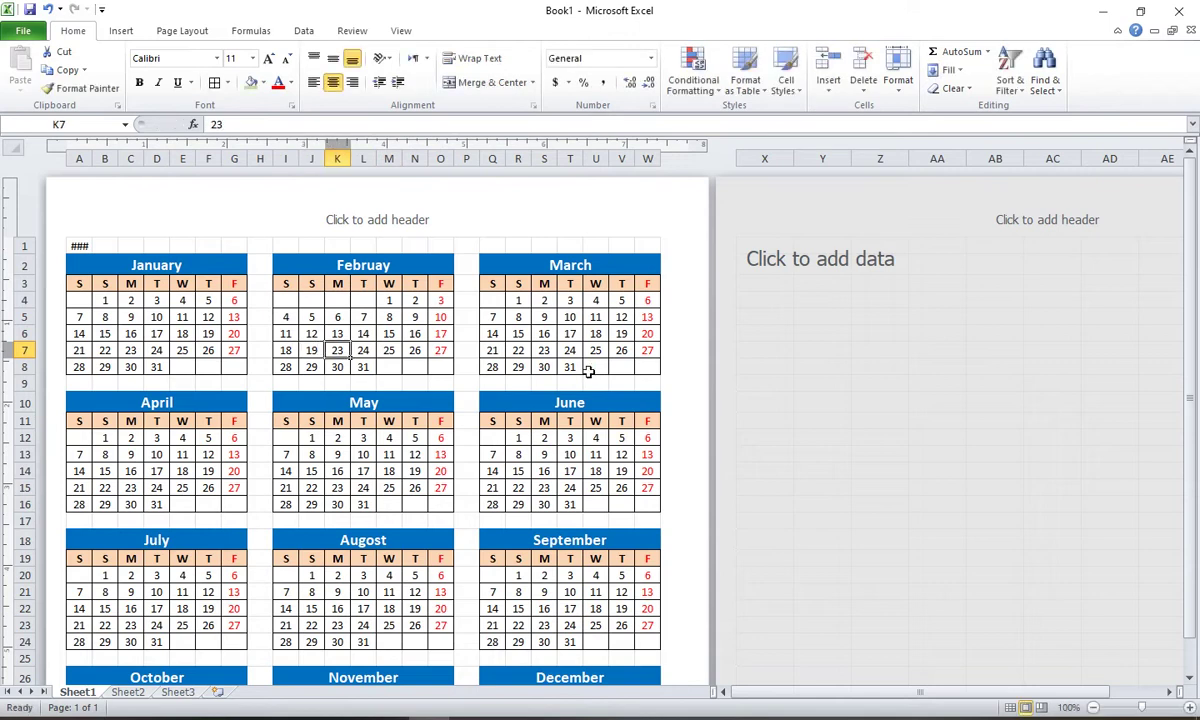
{"action": "type", "text": "20"}
{"action": "key", "text": "Right"}
{"action": "type", "text": "21"}
{"action": "key", "text": "Right"}
{"action": "type", "text": "22"}
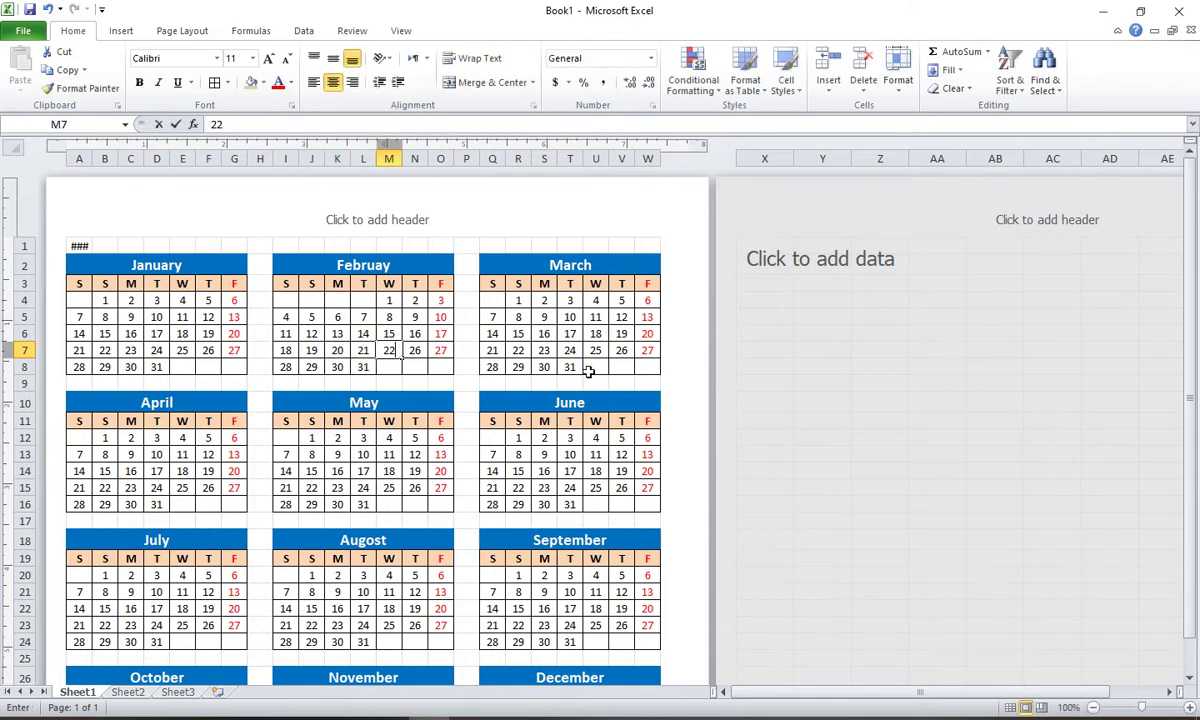
{"action": "key", "text": "Right"}
{"action": "type", "text": "23"}
{"action": "key", "text": "Right"}
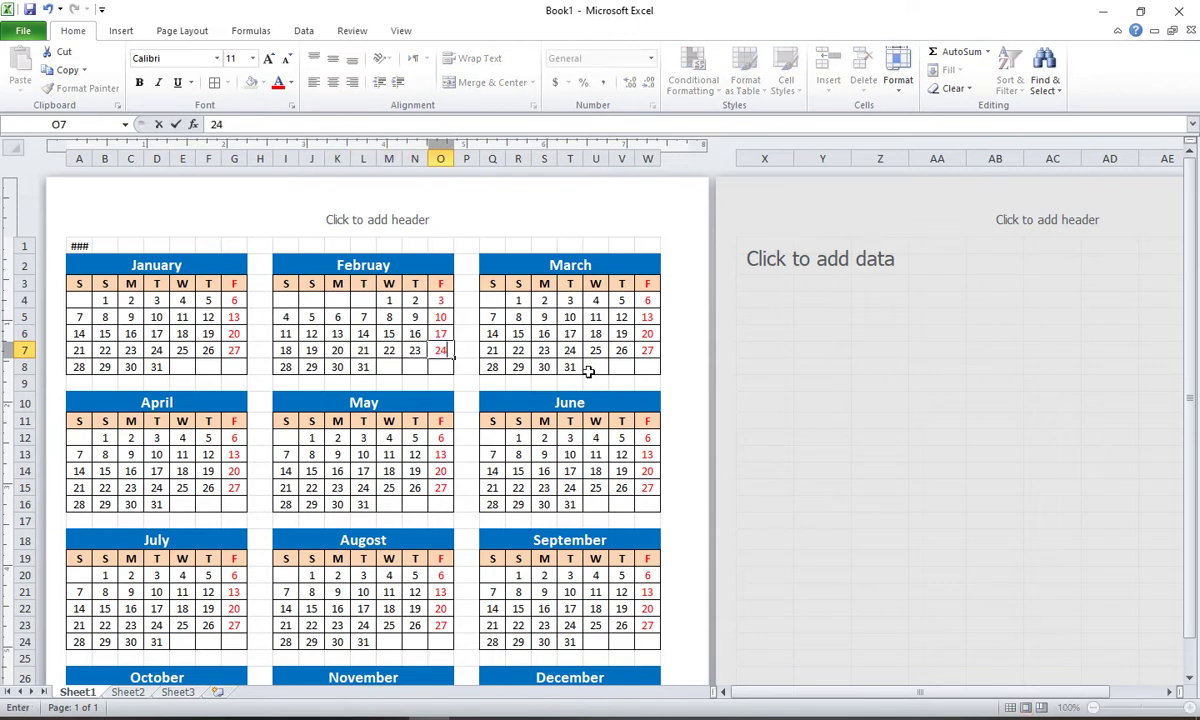
{"action": "type", "text": "24"}
{"action": "key", "text": "Return"}
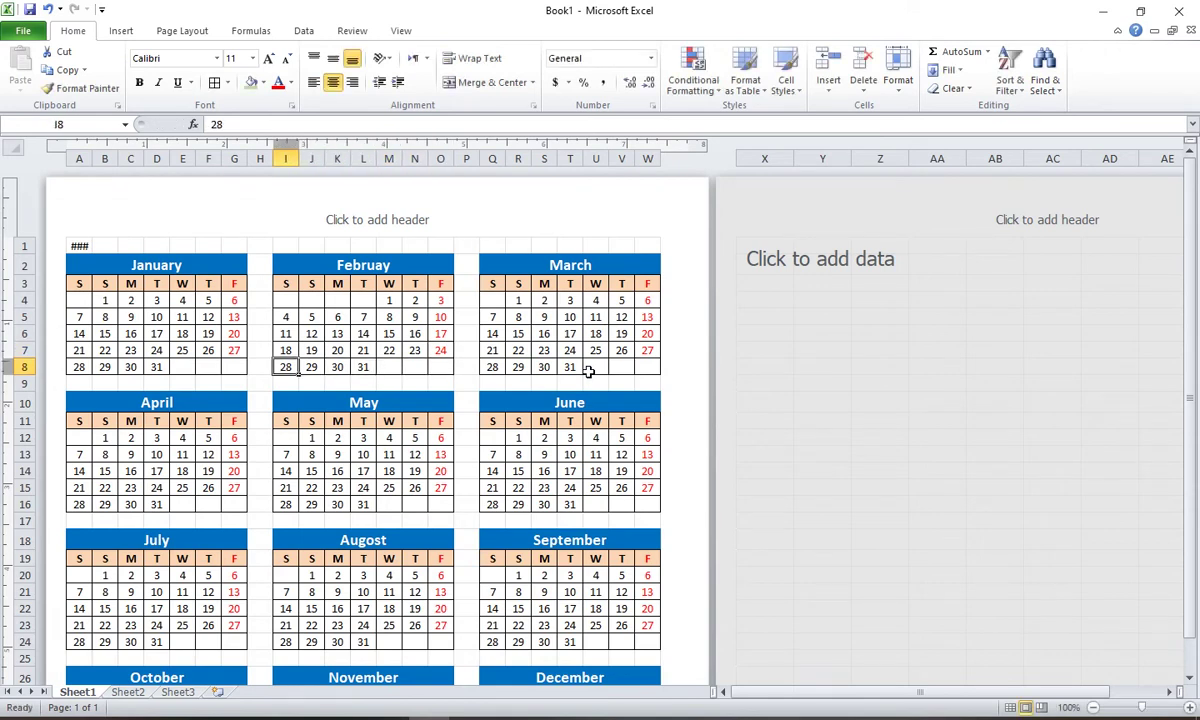
Step: Enter 25, 26, 27 and 28 in February's final row, then check the system calendar
{"action": "type", "text": "25"}
{"action": "key", "text": "Right"}
{"action": "type", "text": "26"}
{"action": "key", "text": "Right"}
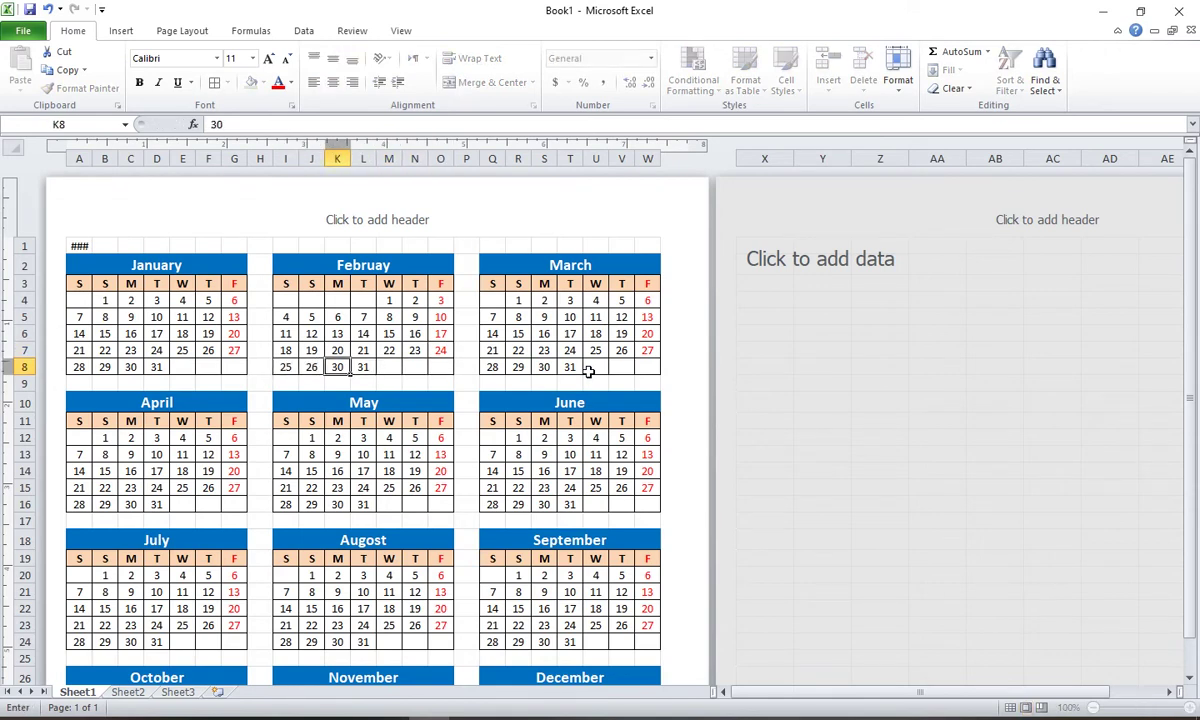
{"action": "type", "text": "27"}
{"action": "key", "text": "Right"}
{"action": "type", "text": "2"}
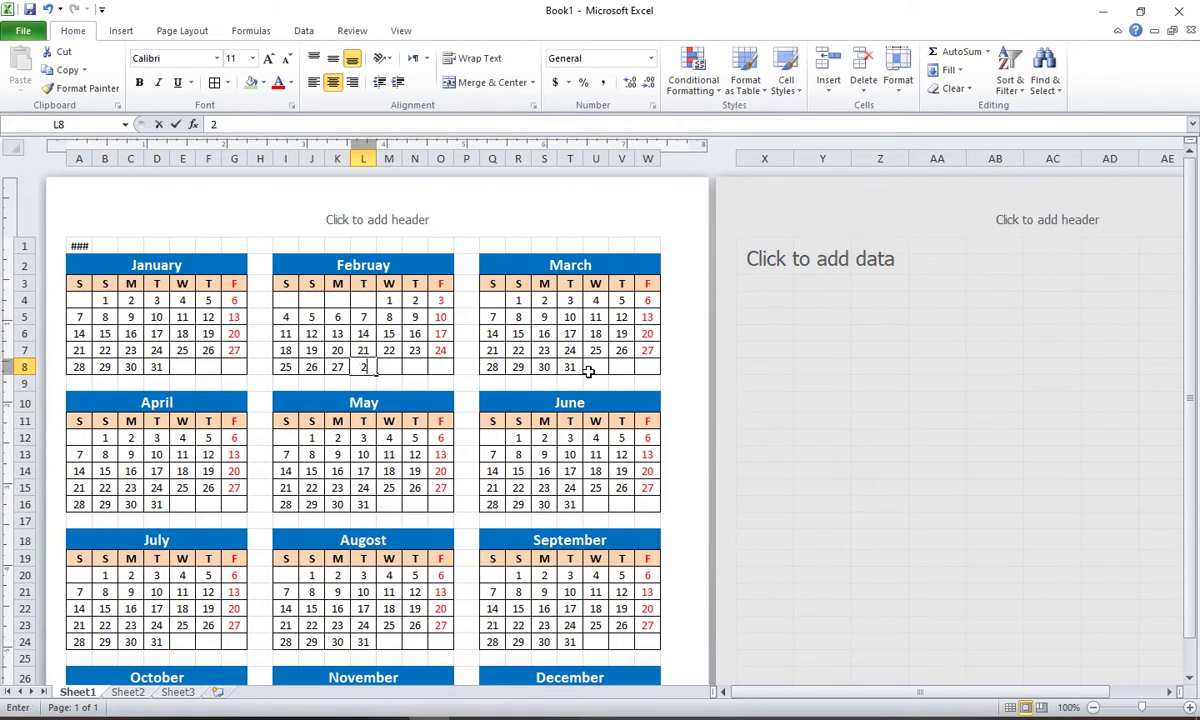
{"action": "type", "text": "8"}
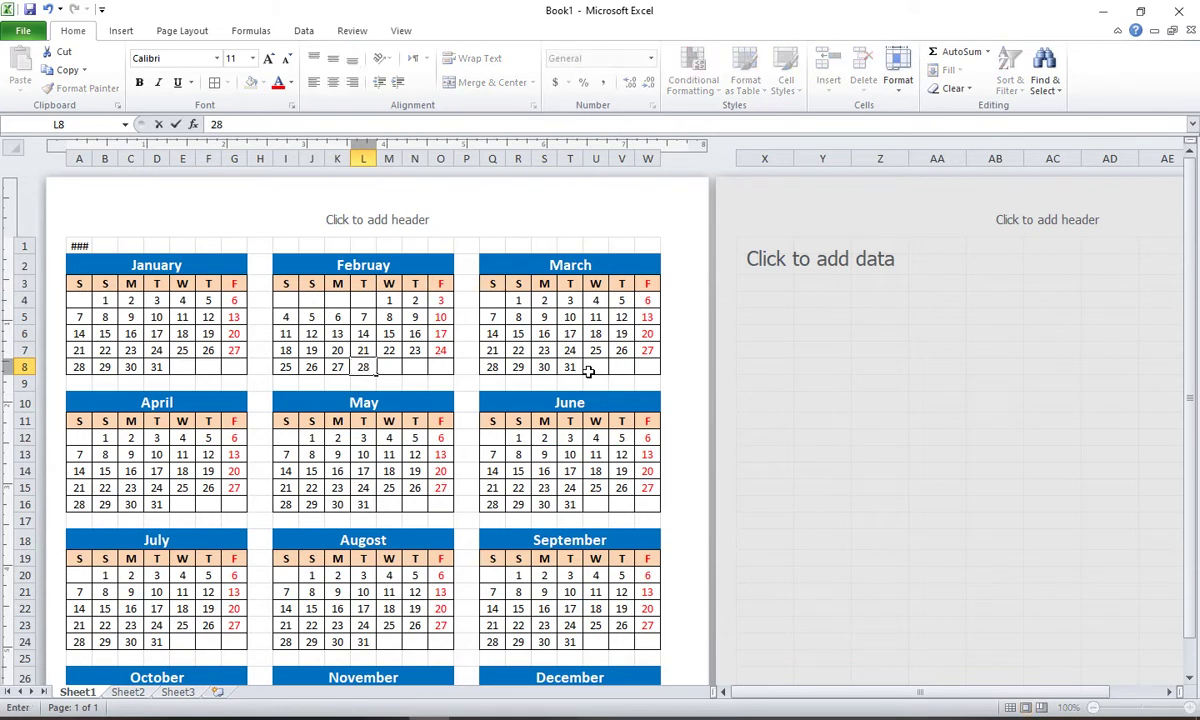
{"action": "left_click", "coordinate": [445, 364]}
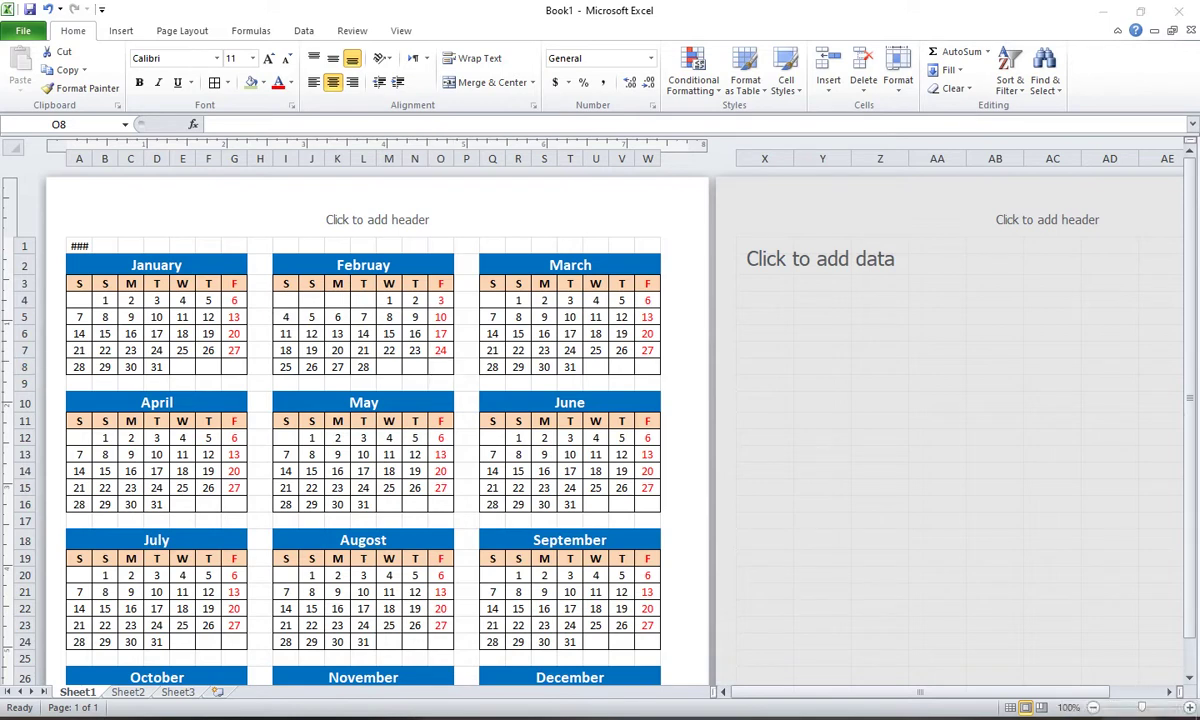
{"action": "left_click", "coordinate": [1130, 716]}
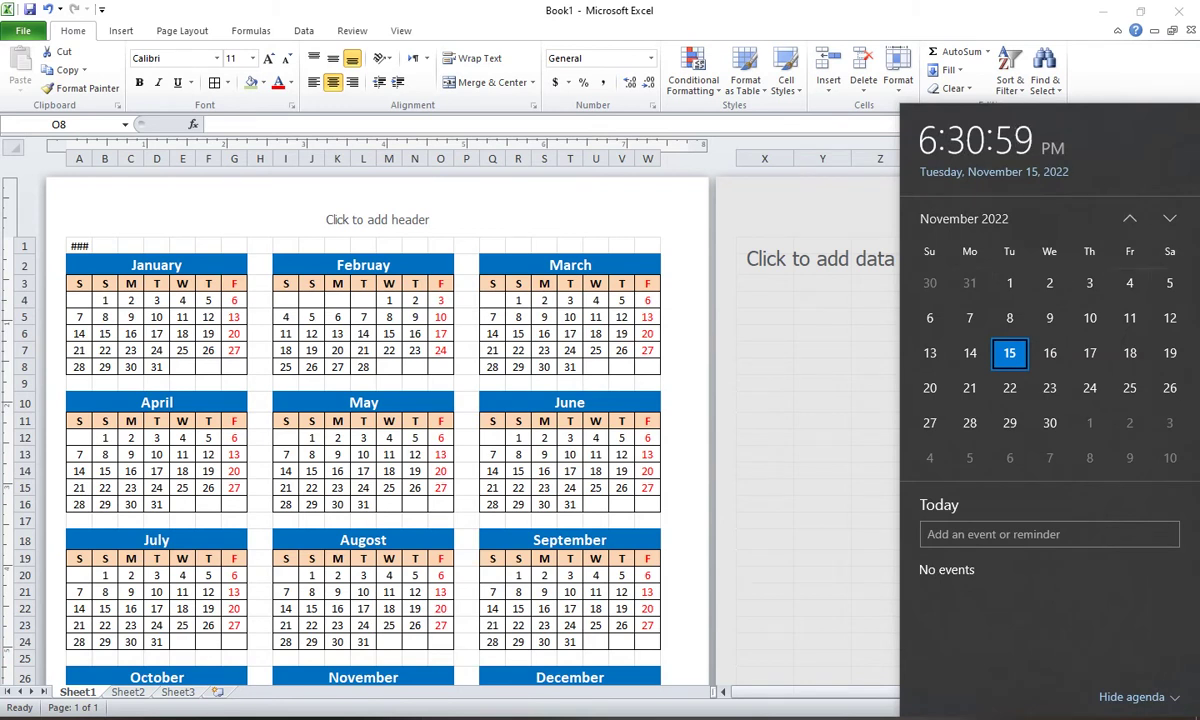
{"action": "left_click", "coordinate": [963, 218]}
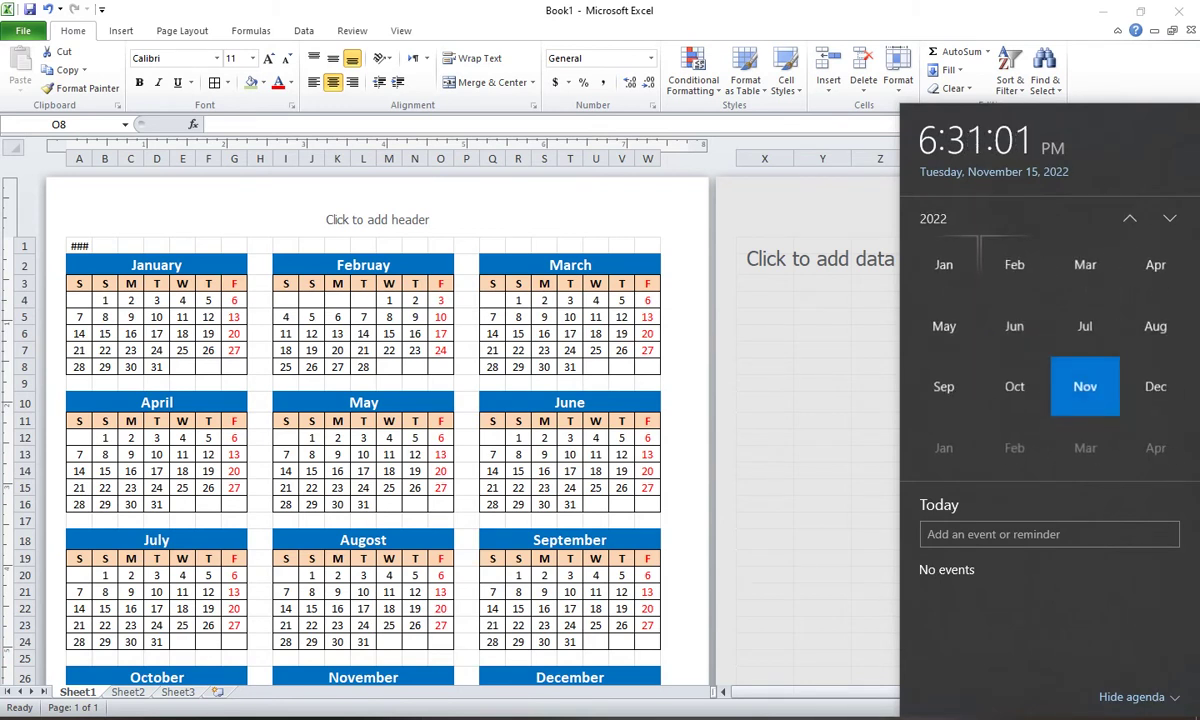
{"action": "left_click", "coordinate": [960, 219]}
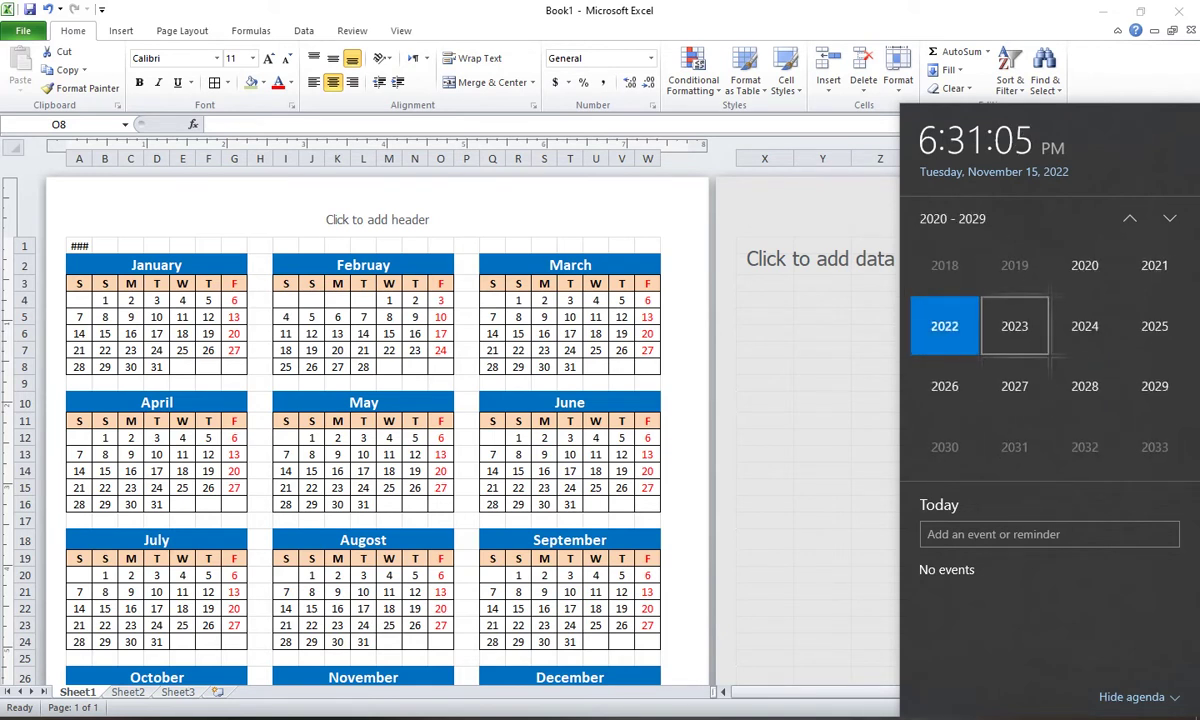
{"action": "left_click", "coordinate": [1014, 326]}
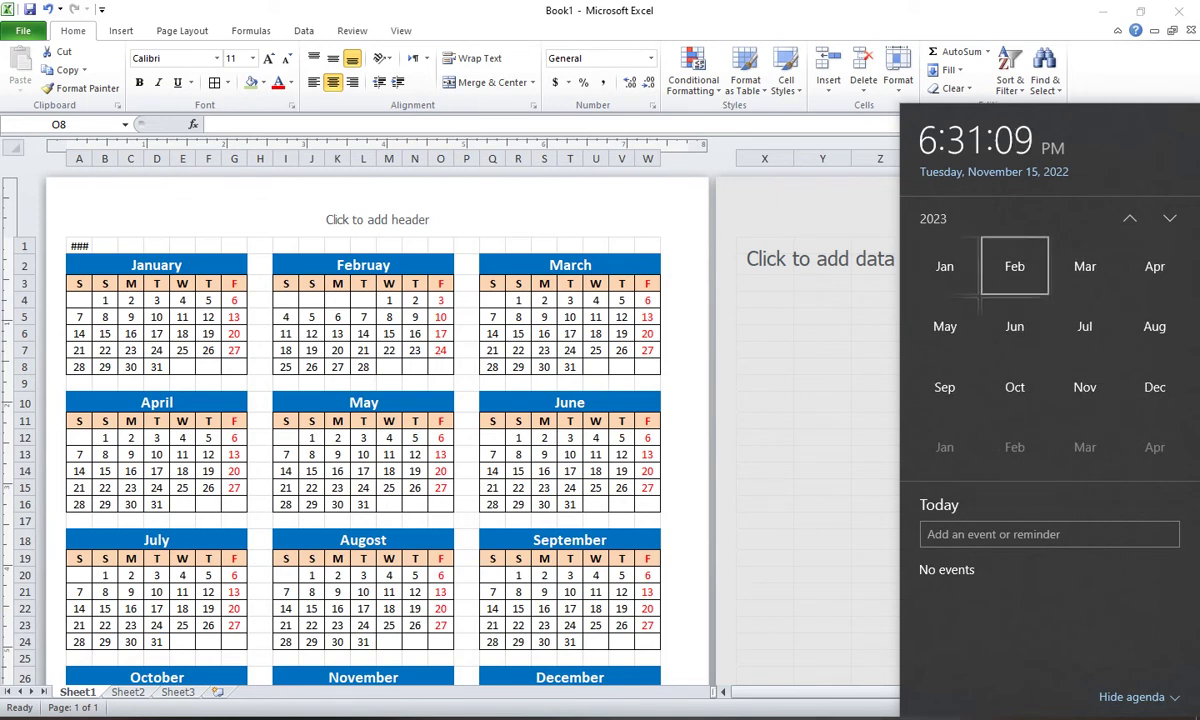
{"action": "left_click", "coordinate": [1014, 266]}
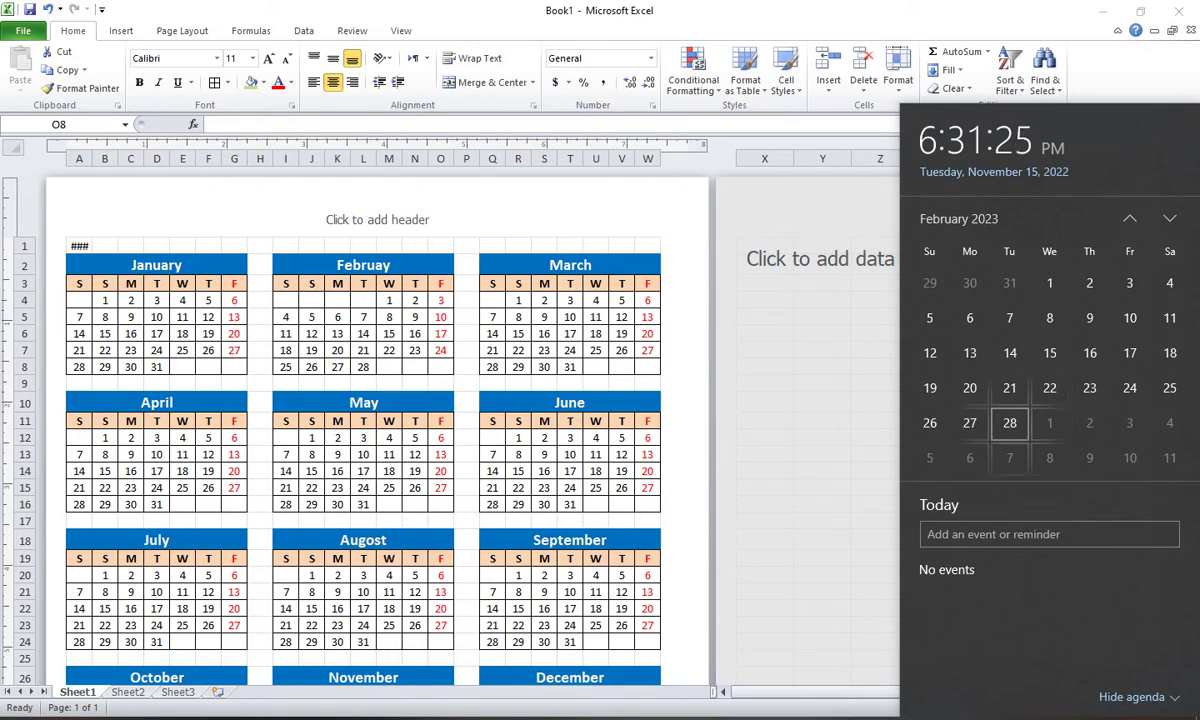
{"action": "left_click", "coordinate": [378, 336]}
{"action": "left_click", "coordinate": [390, 302]}
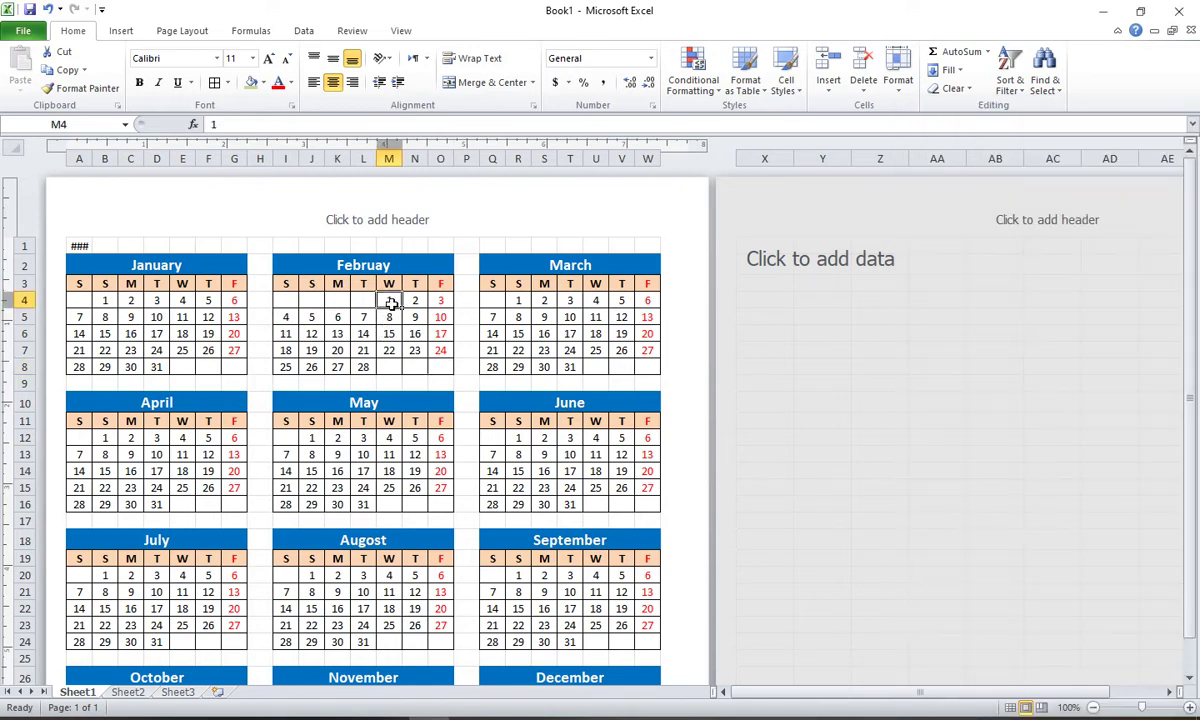
Step: Clear March's wrong dates in R4:T4 and enter 1, 2, 3 in U4:W4
{"action": "left_click", "coordinate": [364, 370]}
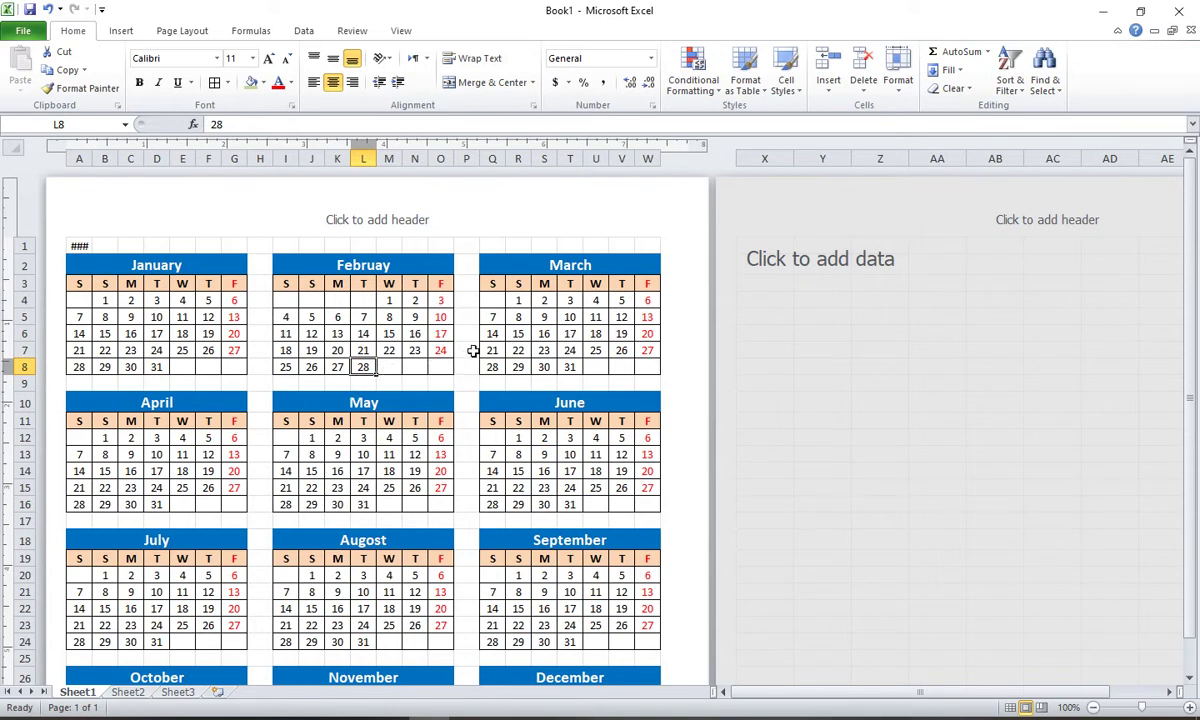
{"action": "left_click", "coordinate": [517, 301]}
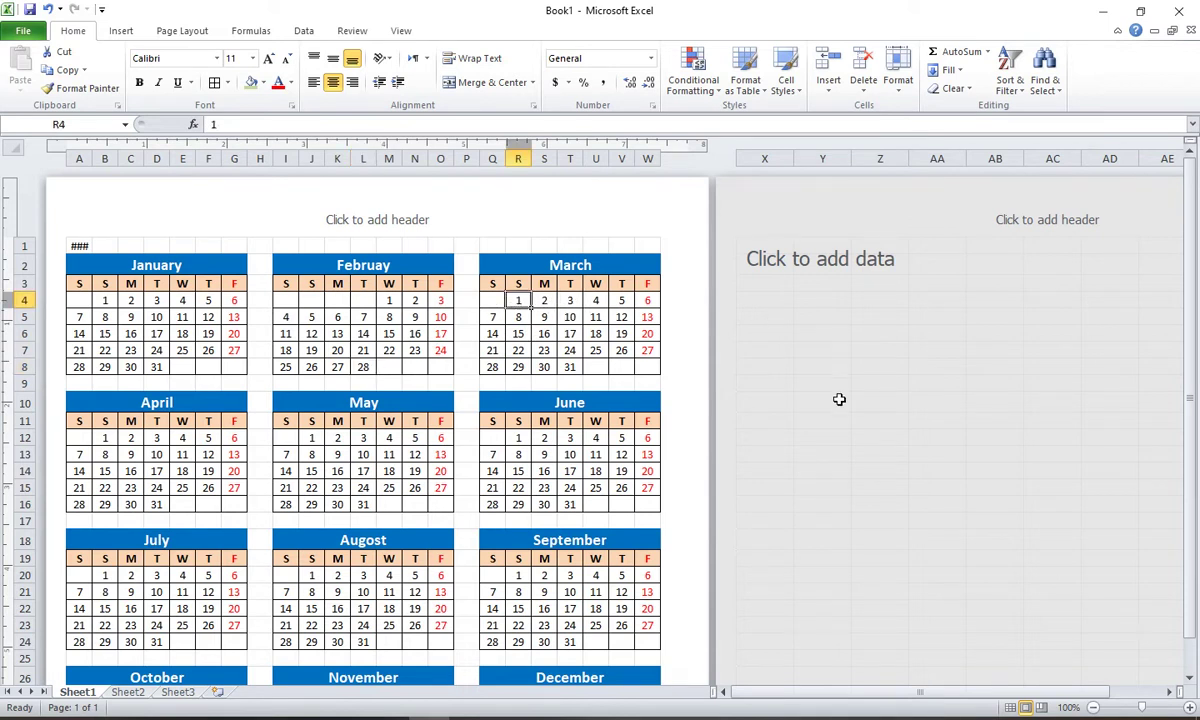
{"action": "key", "text": "Right"}
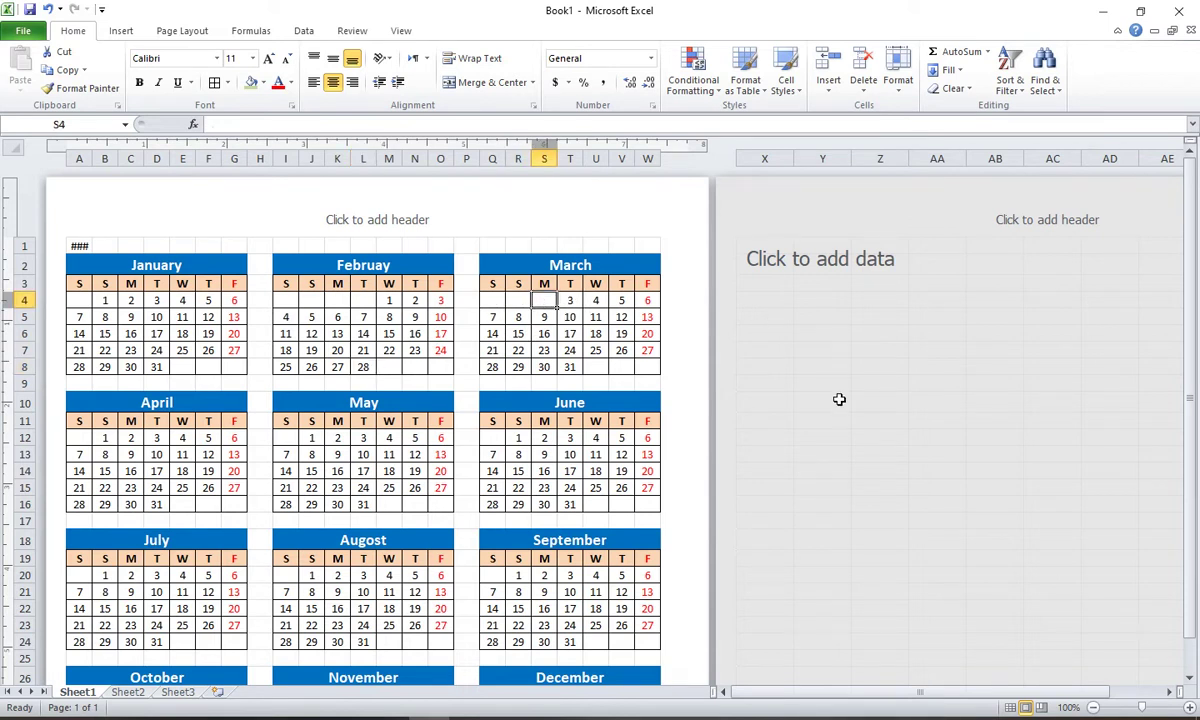
{"action": "key", "text": "Right"}
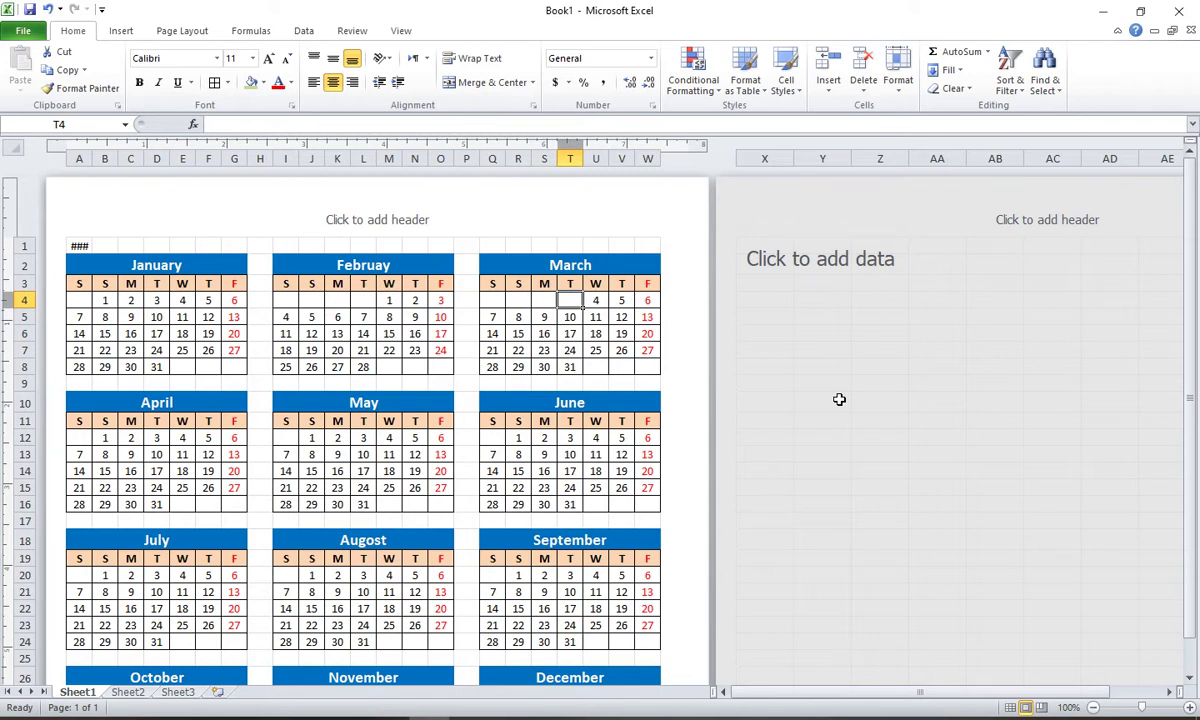
{"action": "key", "text": "Right"}
{"action": "type", "text": "1"}
{"action": "key", "text": "Right"}
{"action": "type", "text": "2"}
{"action": "key", "text": "Right"}
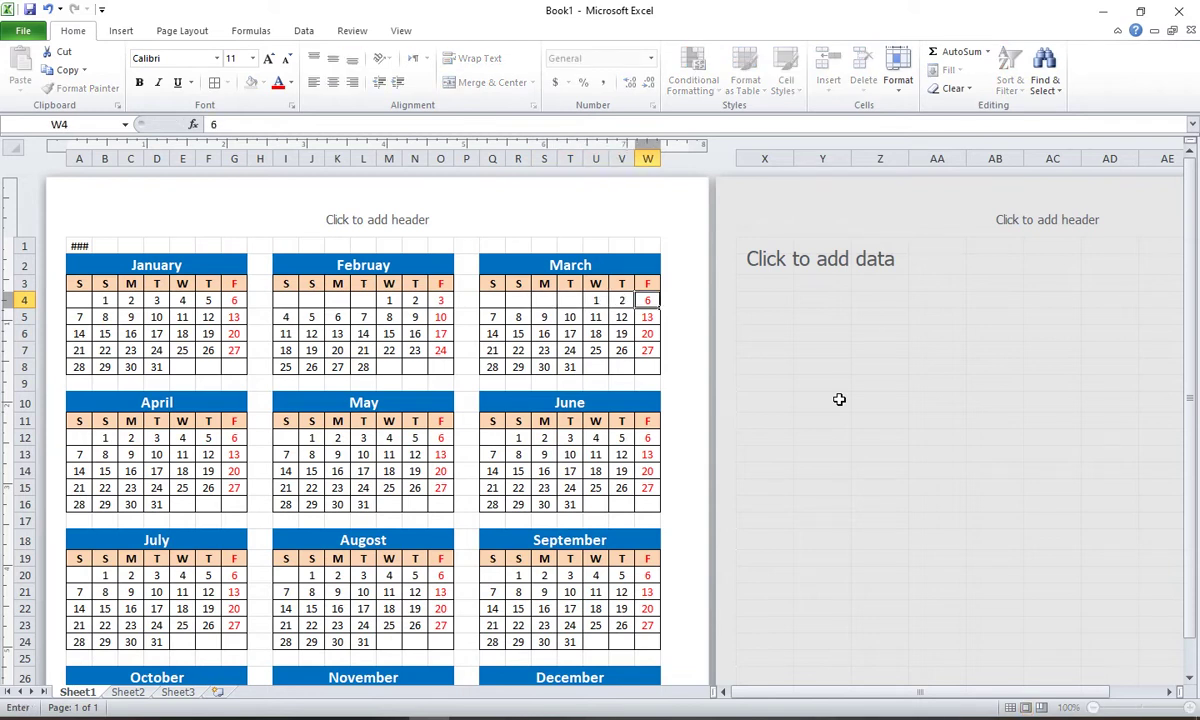
{"action": "type", "text": "3"}
{"action": "key", "text": "Return"}
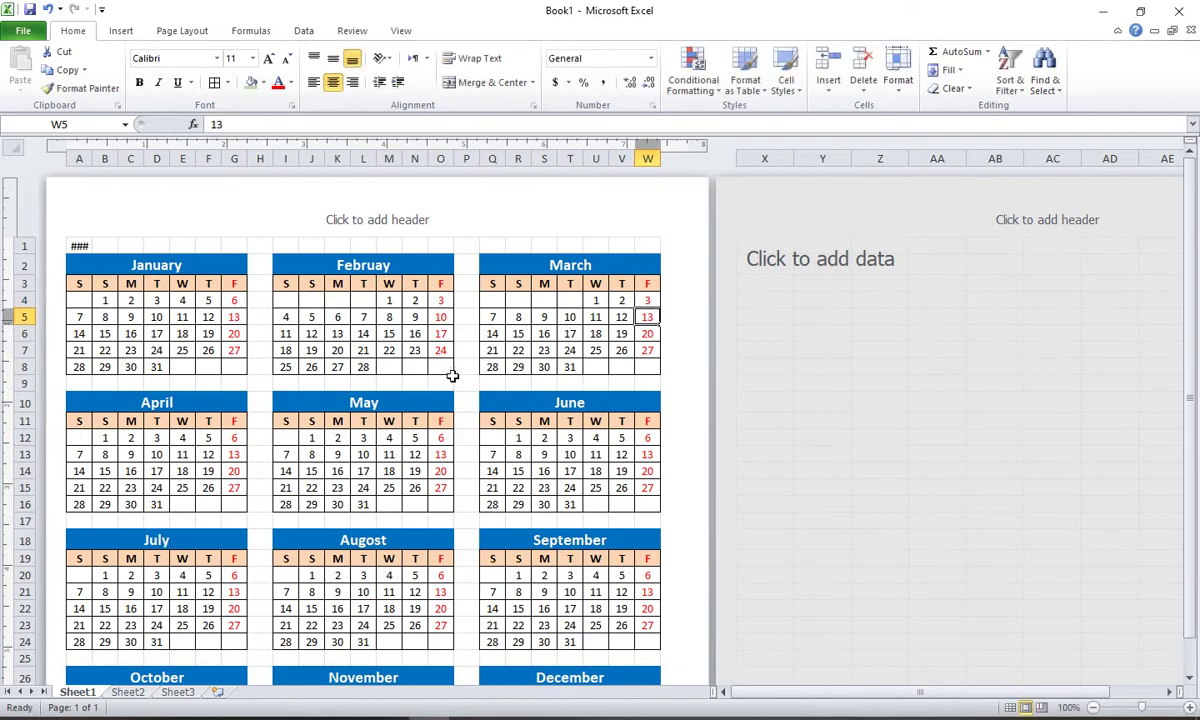
{"action": "scroll", "coordinate": [452, 375], "scroll_direction": "down", "scroll_amount": 5}
Step: Move from the December block back to the sheet top and select row 1 with 2023
{"action": "left_click", "coordinate": [643, 503]}
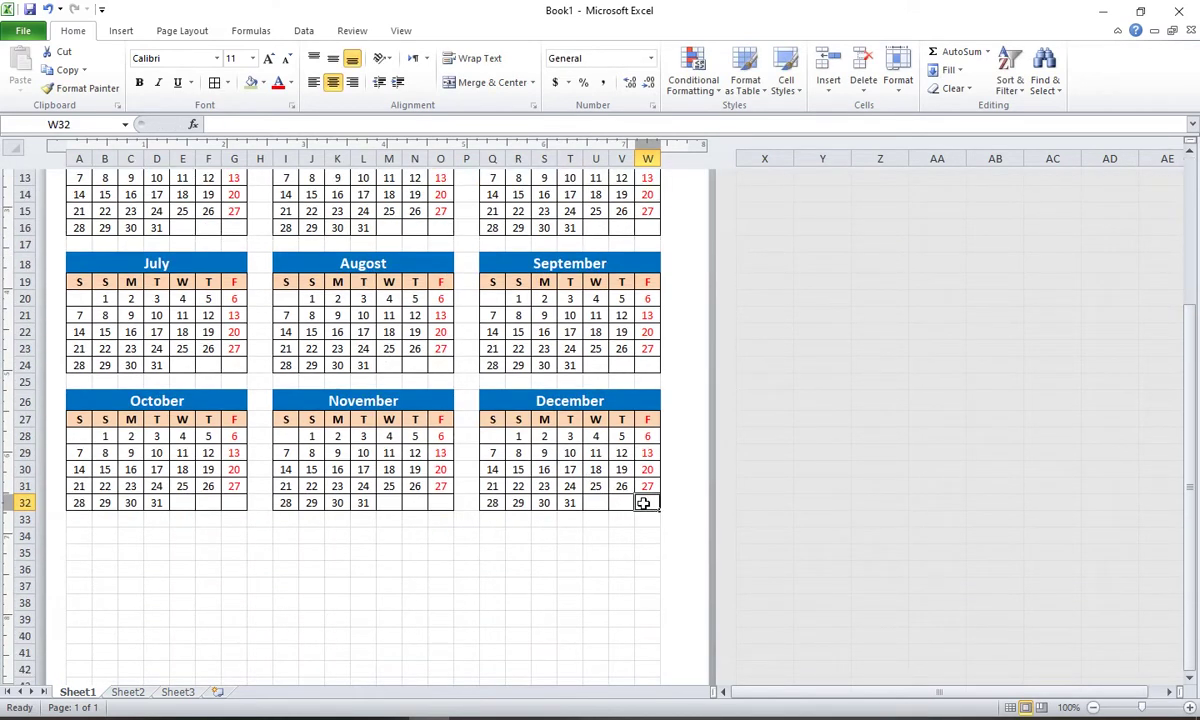
{"action": "left_click_drag", "start_coordinate": [643, 503], "coordinate": [496, 407]}
{"action": "left_click", "coordinate": [518, 455]}
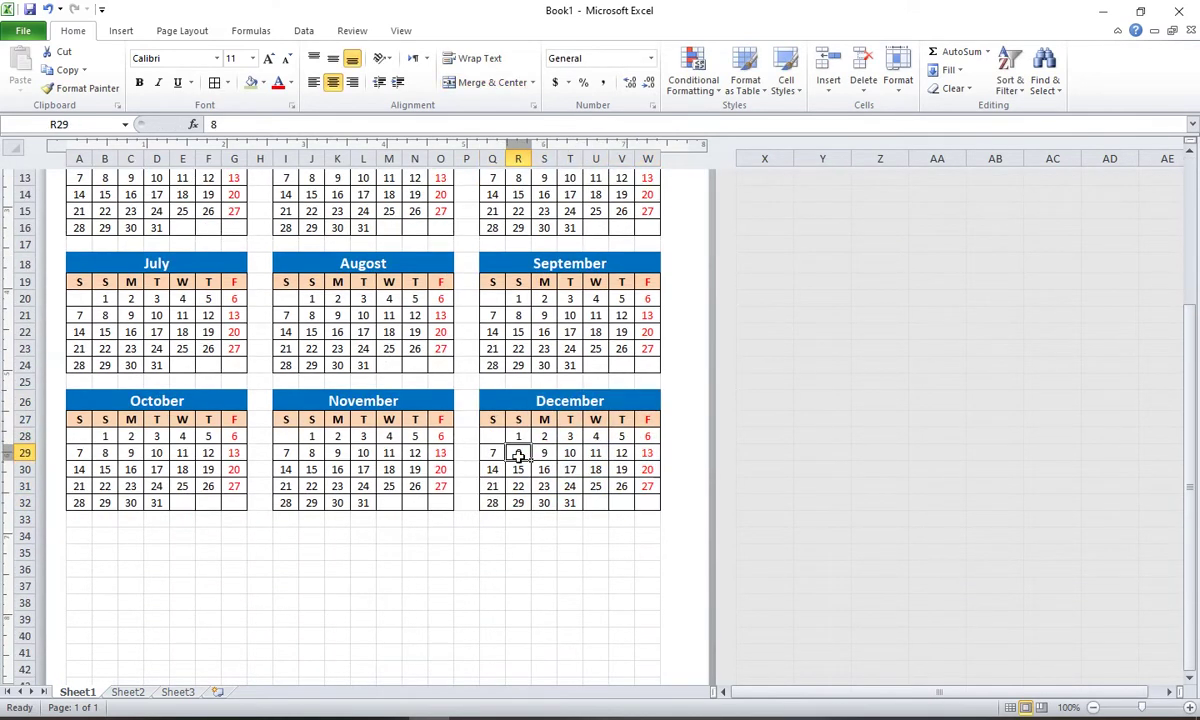
{"action": "scroll", "coordinate": [518, 455], "scroll_direction": "up", "scroll_amount": 5}
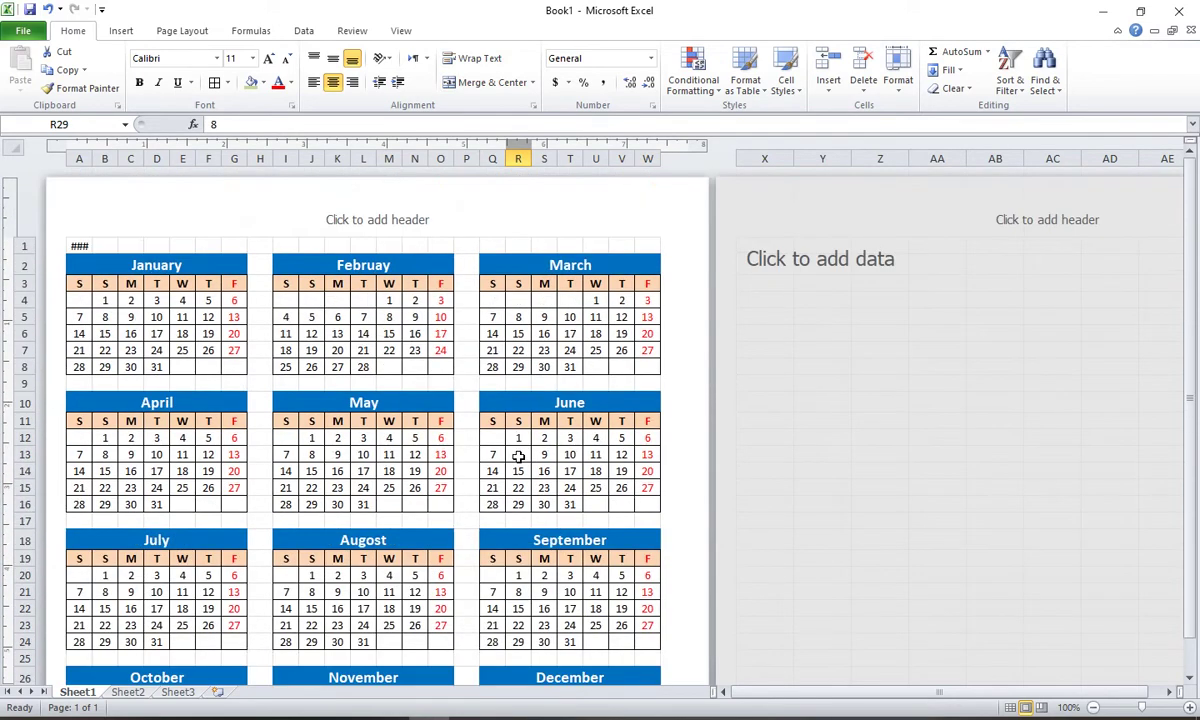
{"action": "scroll", "coordinate": [253, 357], "scroll_direction": "down", "scroll_amount": 10}
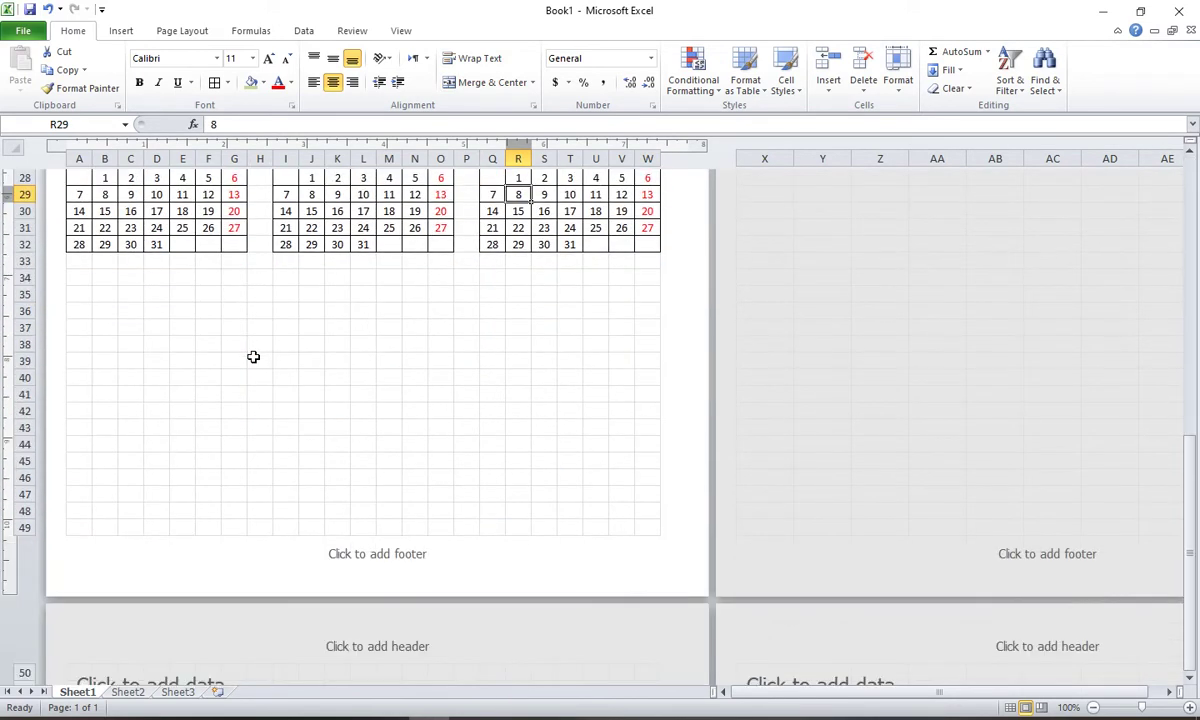
{"action": "scroll", "coordinate": [142, 293], "scroll_direction": "up", "scroll_amount": 4}
{"action": "scroll", "coordinate": [142, 293], "scroll_direction": "up", "scroll_amount": 4}
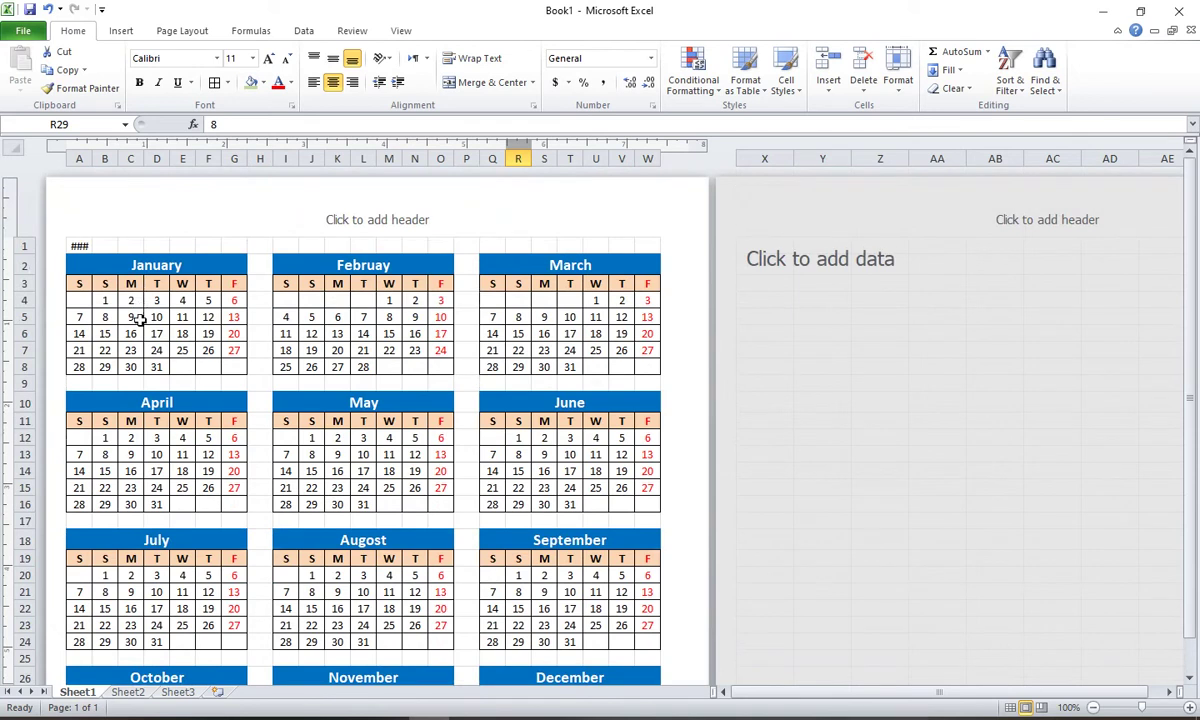
{"action": "left_click_drag", "start_coordinate": [75, 246], "coordinate": [635, 241]}
{"action": "left_click", "coordinate": [76, 246]}
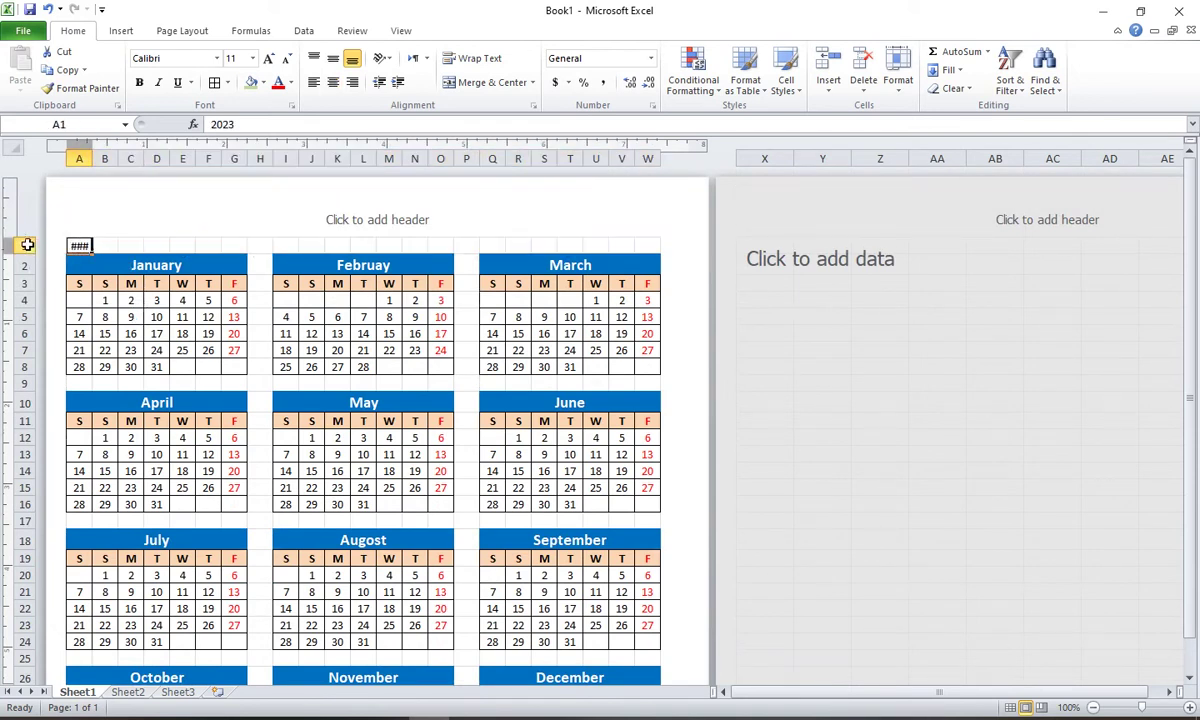
Step: Insert blank rows above the calendar, starting from row 1 across A1:W1
{"action": "left_click", "coordinate": [78, 245]}
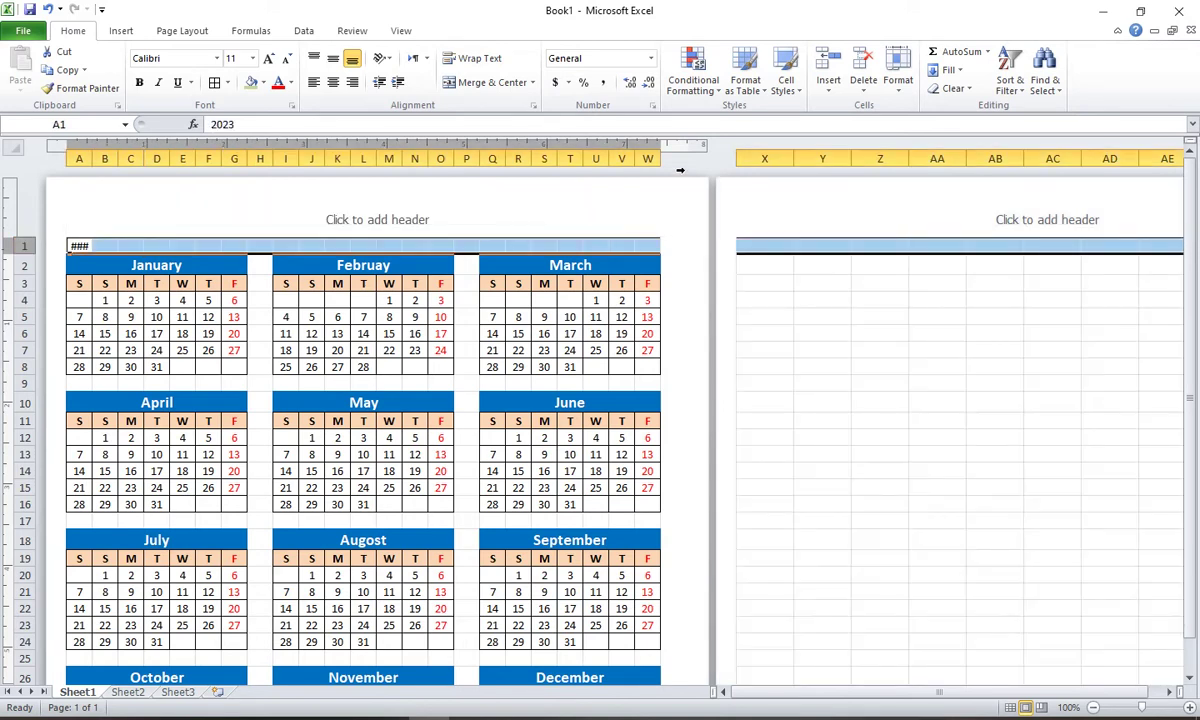
{"action": "left_click", "coordinate": [361, 246]}
{"action": "left_click_drag", "start_coordinate": [82, 246], "coordinate": [645, 246]}
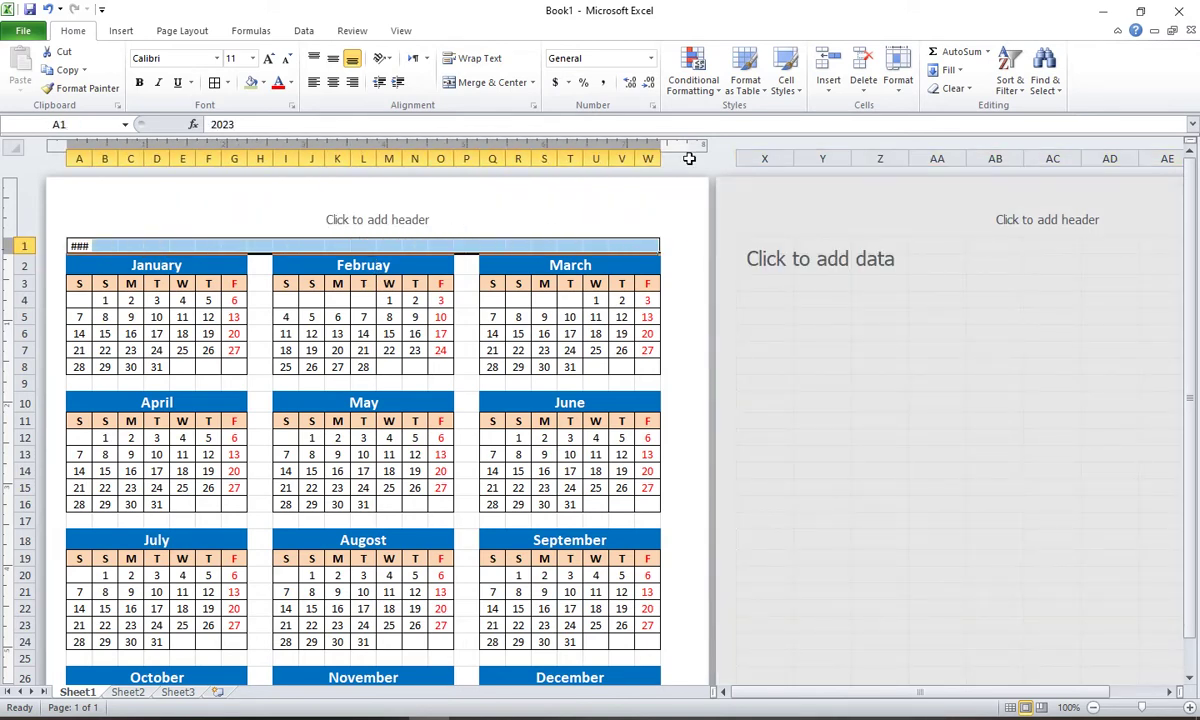
{"action": "left_click", "coordinate": [828, 62]}
{"action": "left_click", "coordinate": [828, 62]}
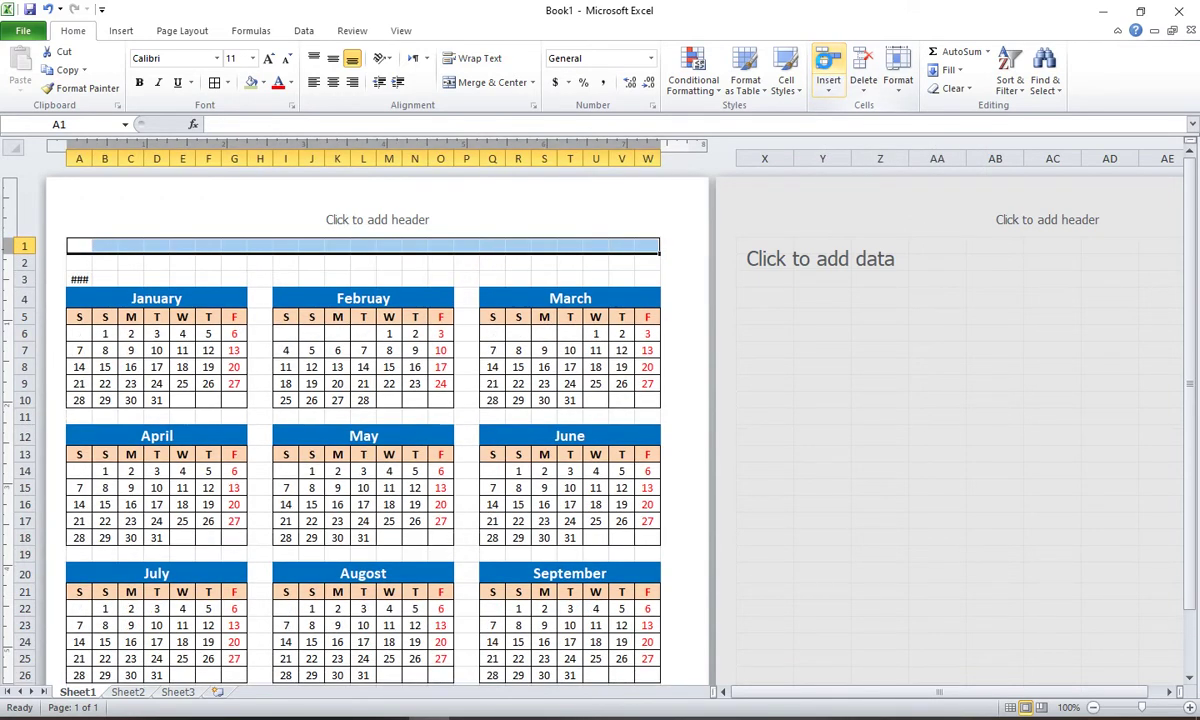
{"action": "left_click", "coordinate": [828, 62]}
{"action": "left_click", "coordinate": [828, 62]}
{"action": "left_click", "coordinate": [828, 62]}
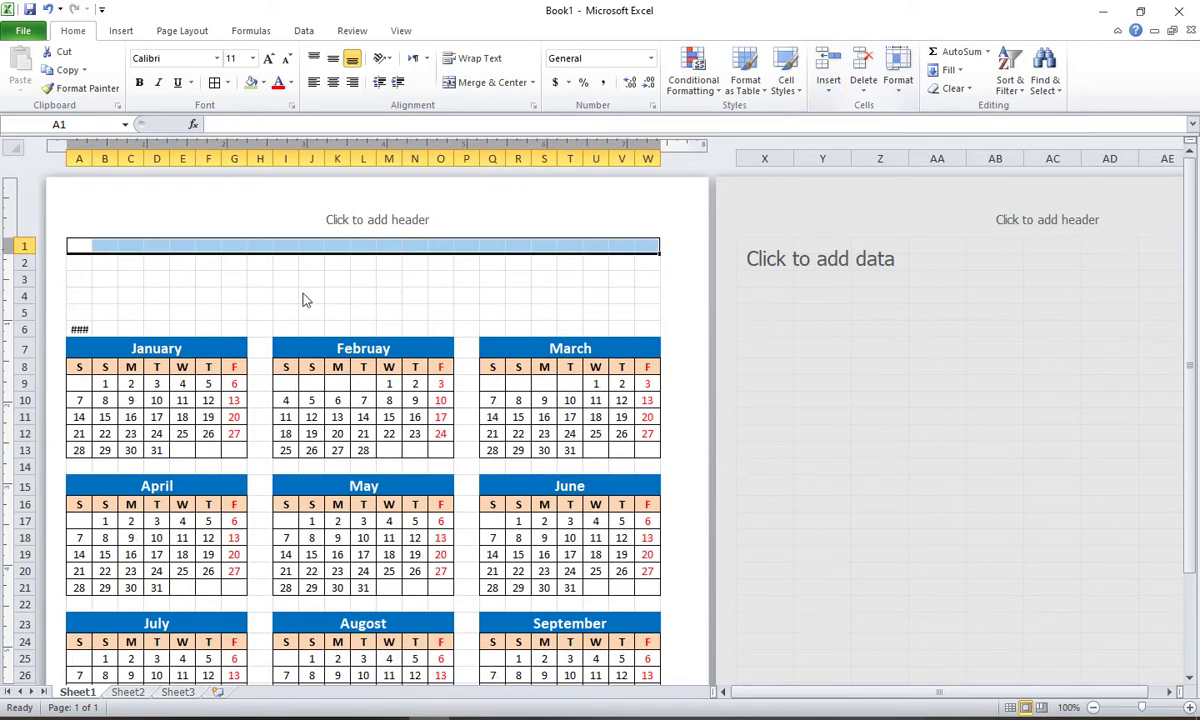
Step: Clear the 2023 value from A6 and select A1:E1
{"action": "left_click", "coordinate": [80, 331]}
{"action": "key", "text": "Delete"}
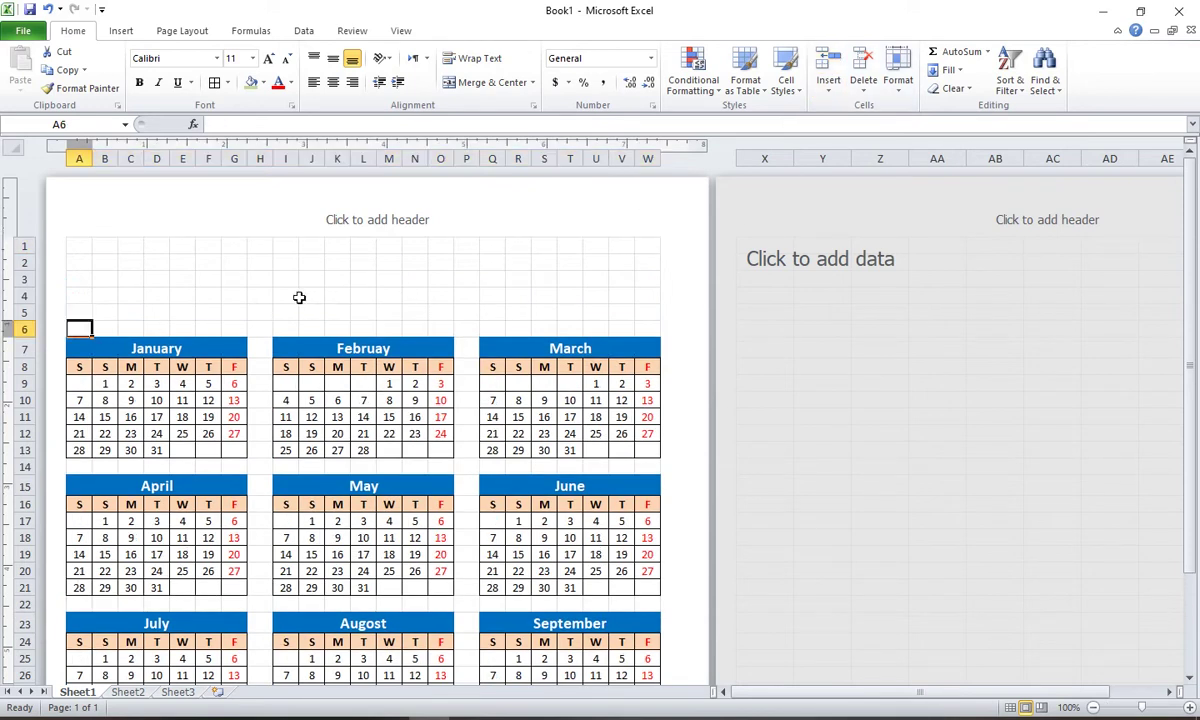
{"action": "scroll", "coordinate": [290, 295], "scroll_direction": "down", "scroll_amount": 10}
{"action": "scroll", "coordinate": [288, 296], "scroll_direction": "up", "scroll_amount": 10}
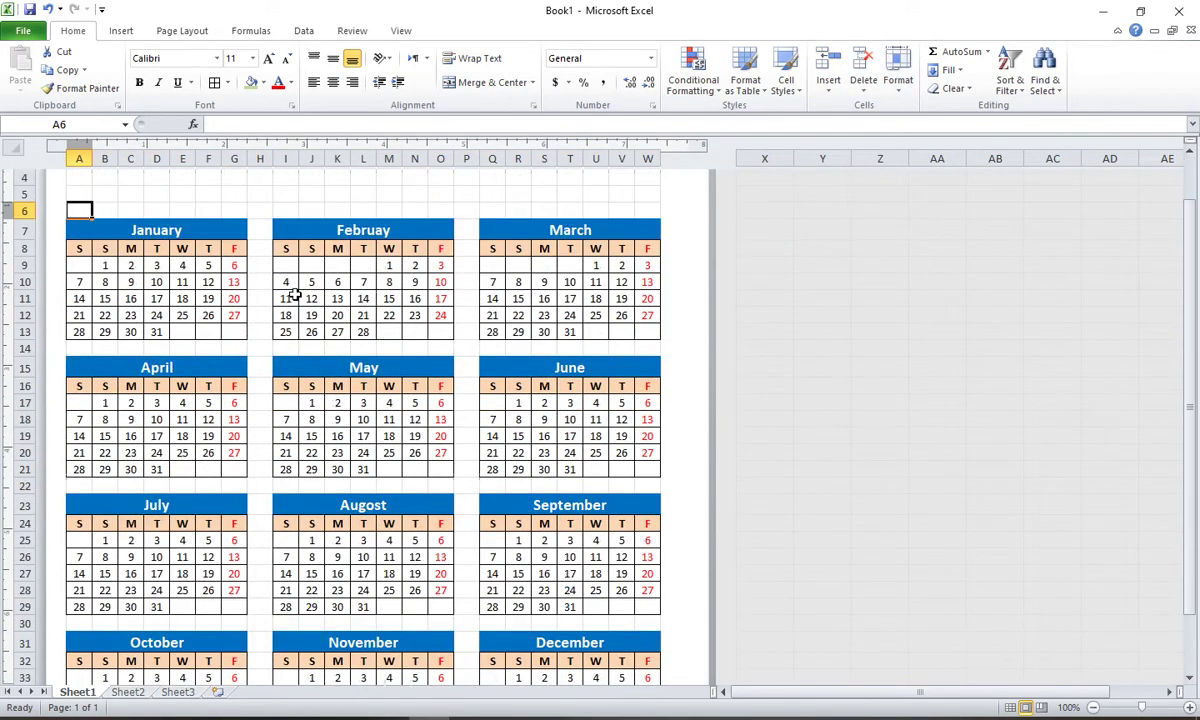
{"action": "left_click", "coordinate": [80, 247]}
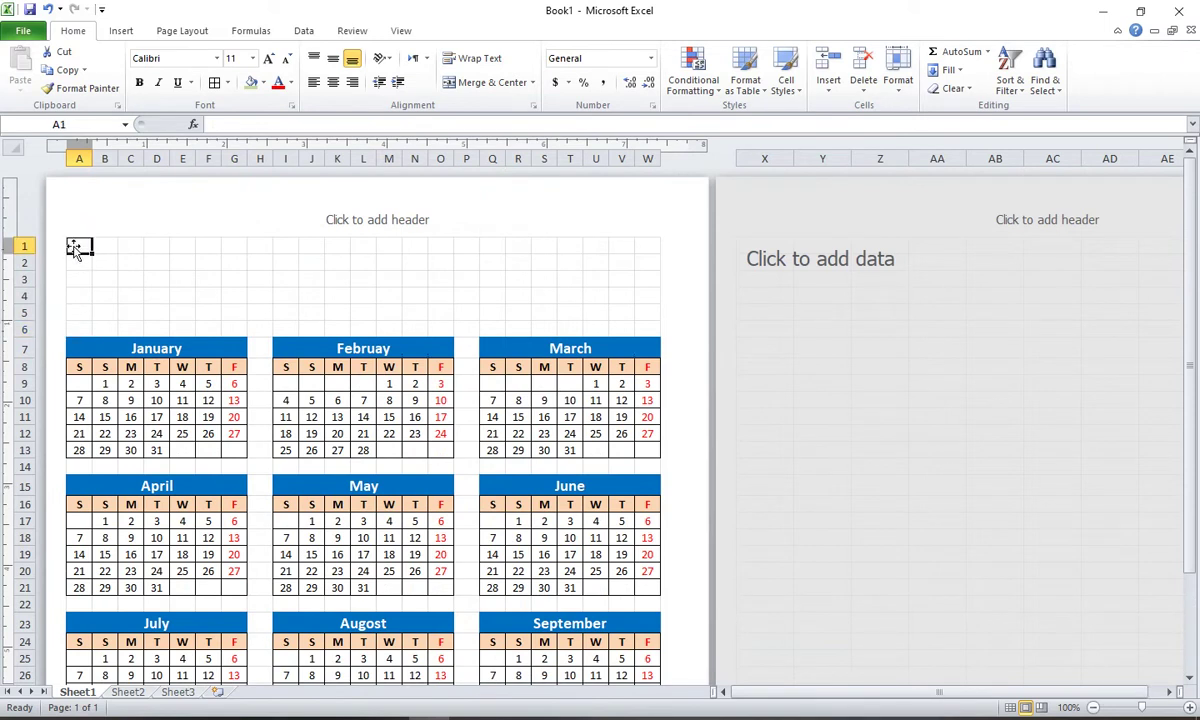
{"action": "left_click_drag", "start_coordinate": [79, 244], "coordinate": [178, 251]}
{"action": "left_click", "coordinate": [158, 279]}
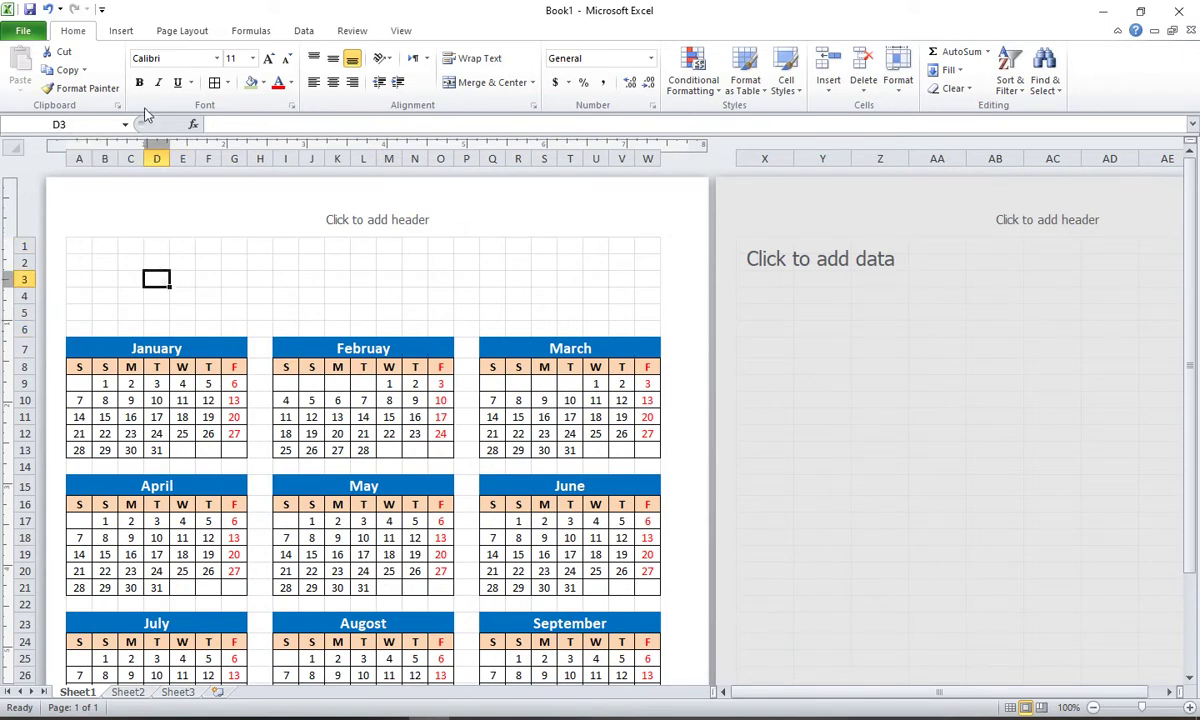
{"action": "left_click", "coordinate": [121, 30]}
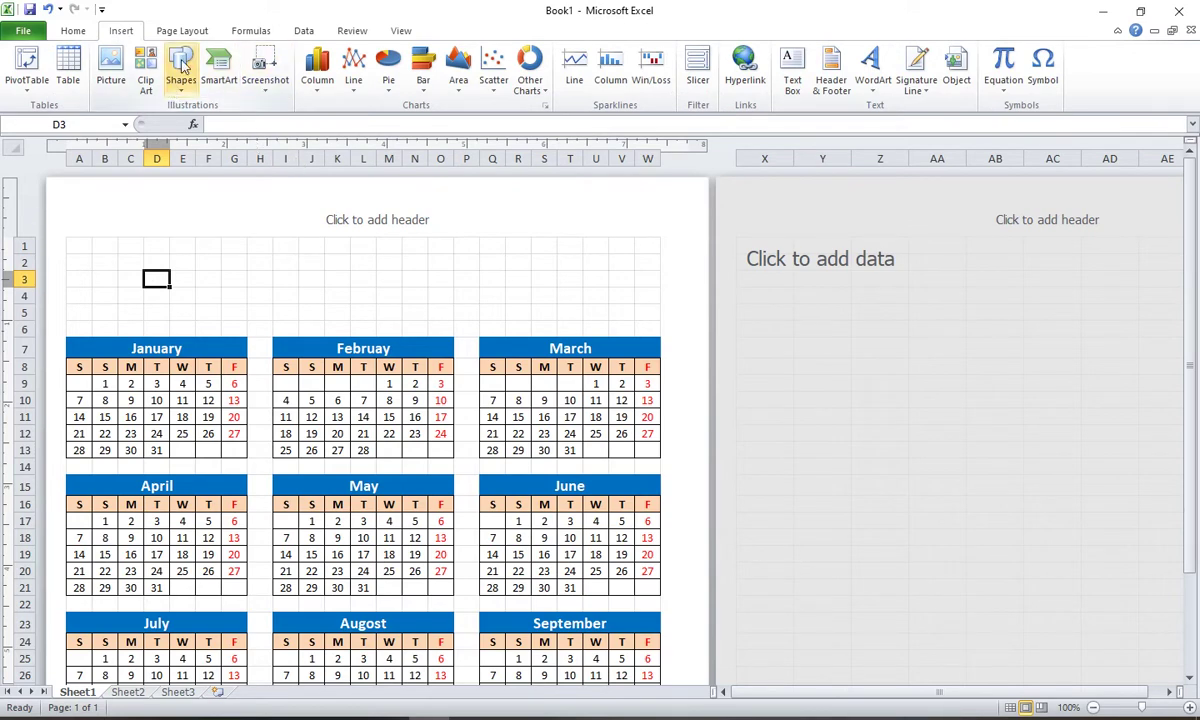
Step: Draw a text box spanning the blank rows 1–6 above the calendars
{"action": "left_click", "coordinate": [178, 72]}
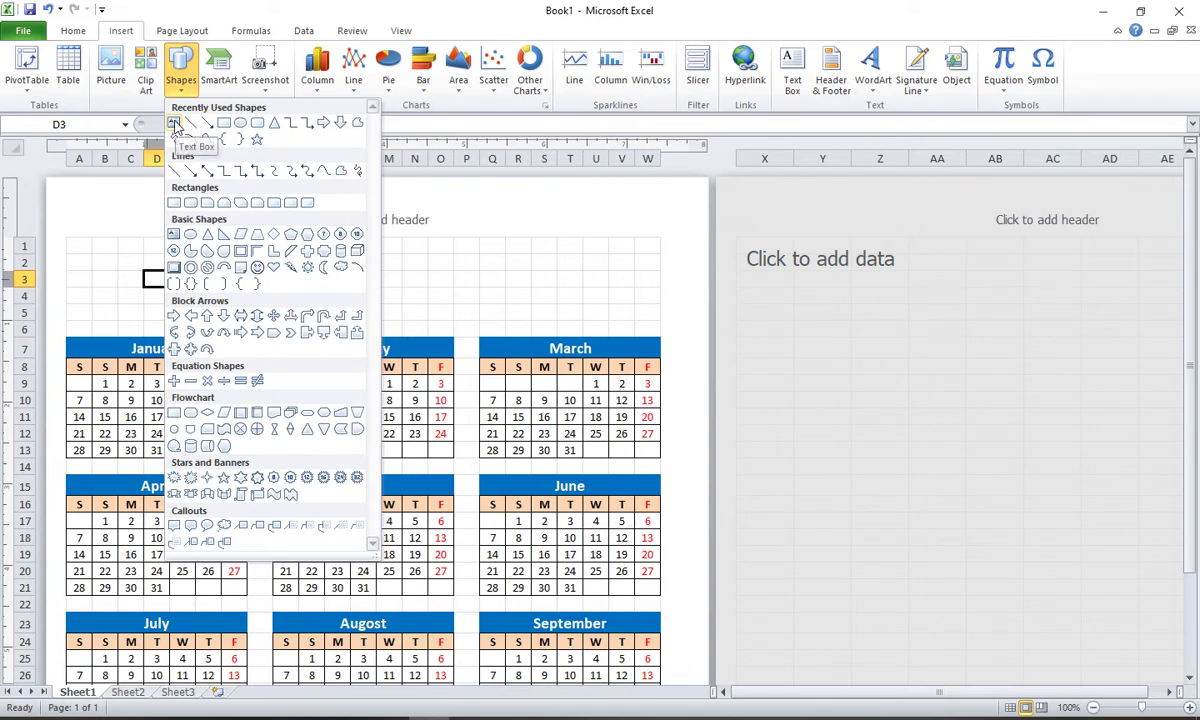
{"action": "left_click", "coordinate": [175, 124]}
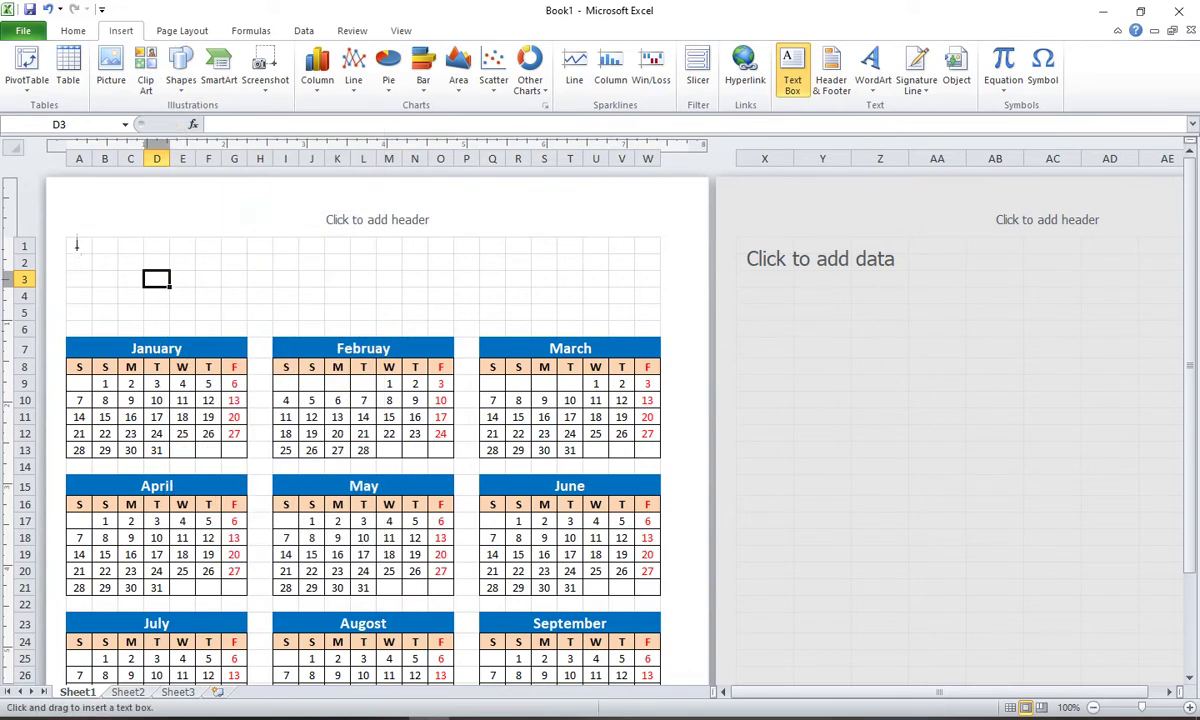
{"action": "mouse_move", "coordinate": [72, 243]}
{"action": "left_mouse_down"}
{"action": "mouse_move", "coordinate": [313, 295]}
{"action": "mouse_move", "coordinate": [658, 333]}
{"action": "left_mouse_up"}
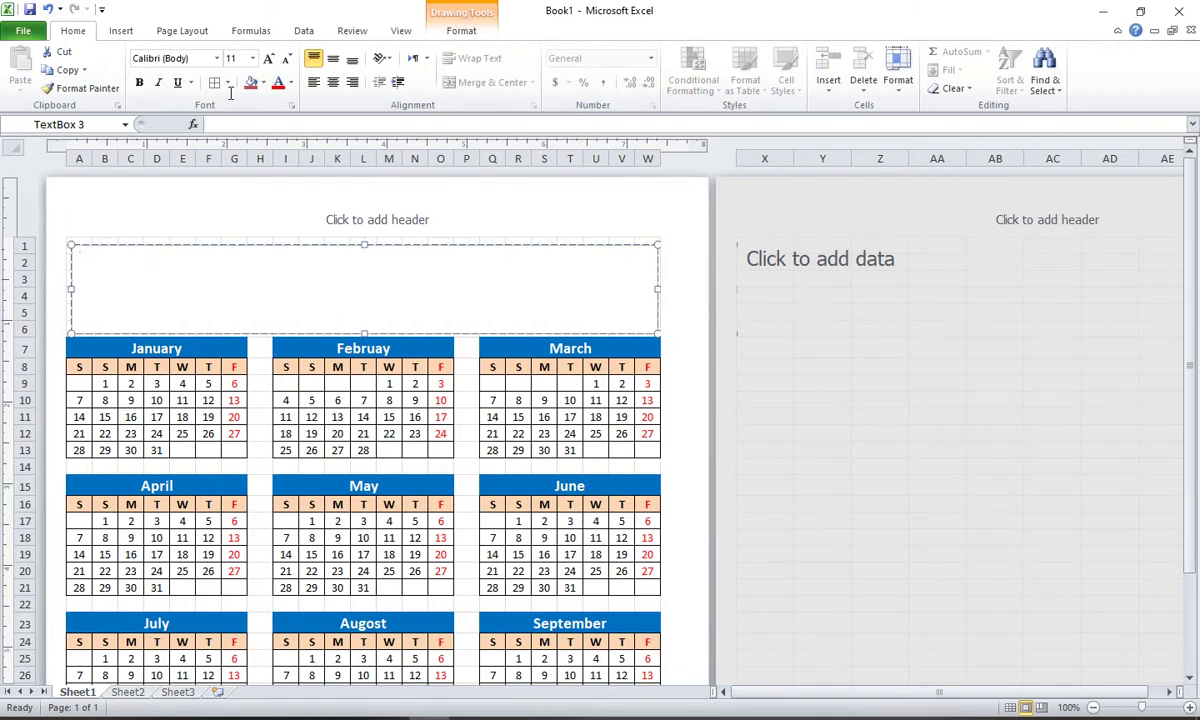
{"action": "left_click", "coordinate": [271, 62]}
{"action": "left_click", "coordinate": [271, 62]}
{"action": "left_click", "coordinate": [271, 62]}
{"action": "left_click", "coordinate": [271, 62]}
{"action": "type", "text": "SK Compu"}
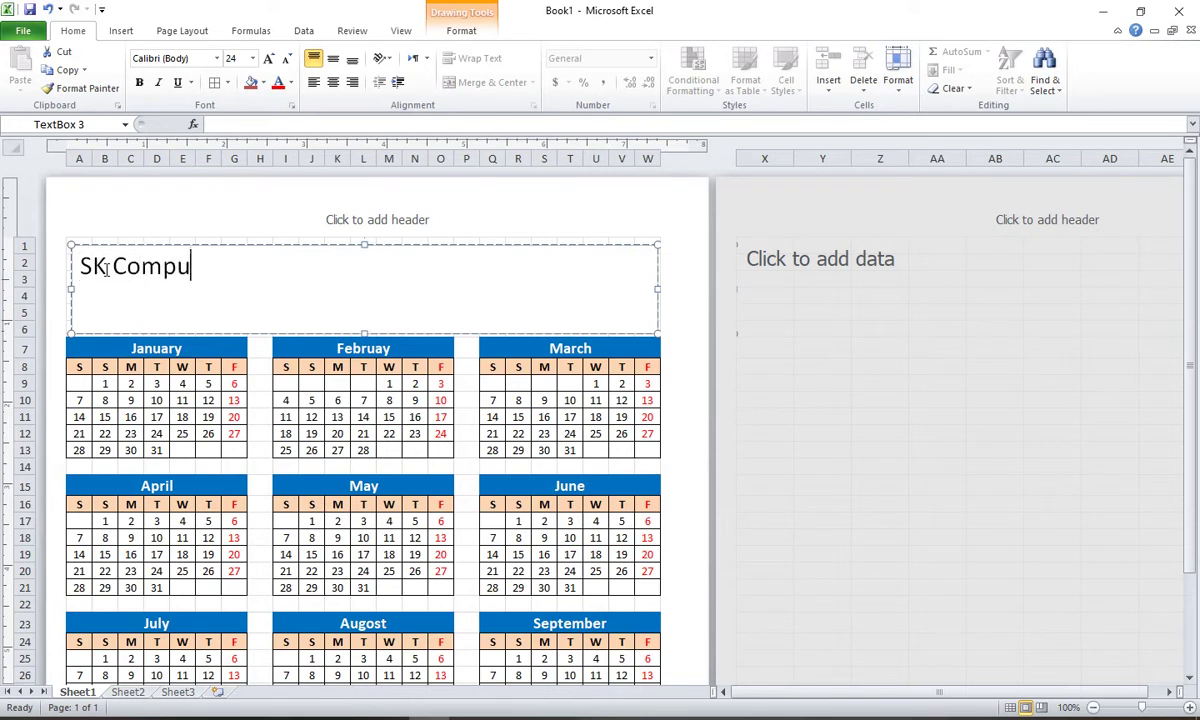
{"action": "type", "text": "ter Trai"}
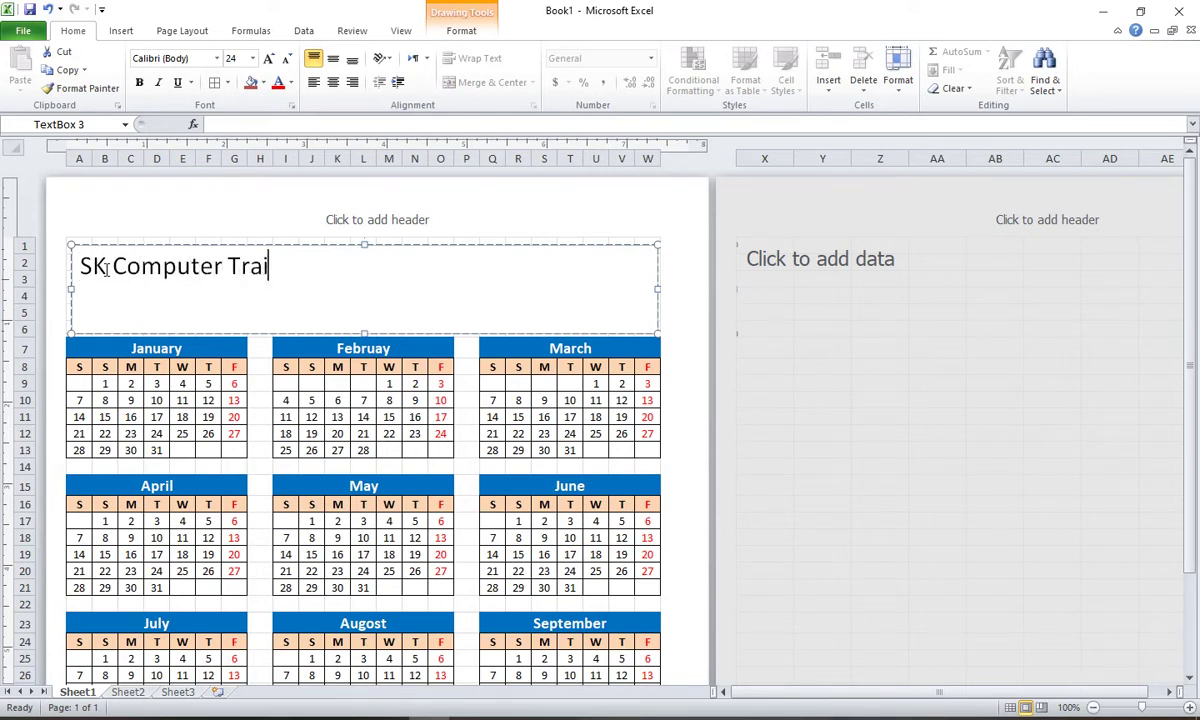
{"action": "type", "text": "ning Center"}
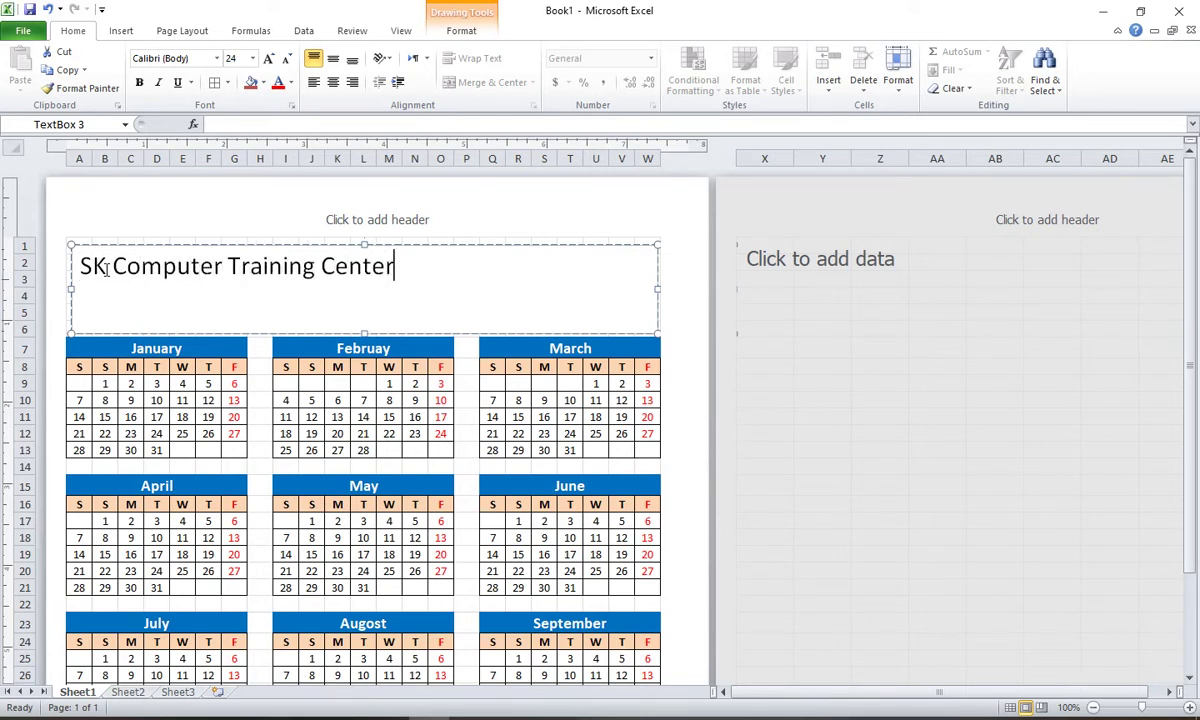
{"action": "type", "text": " 23387"}
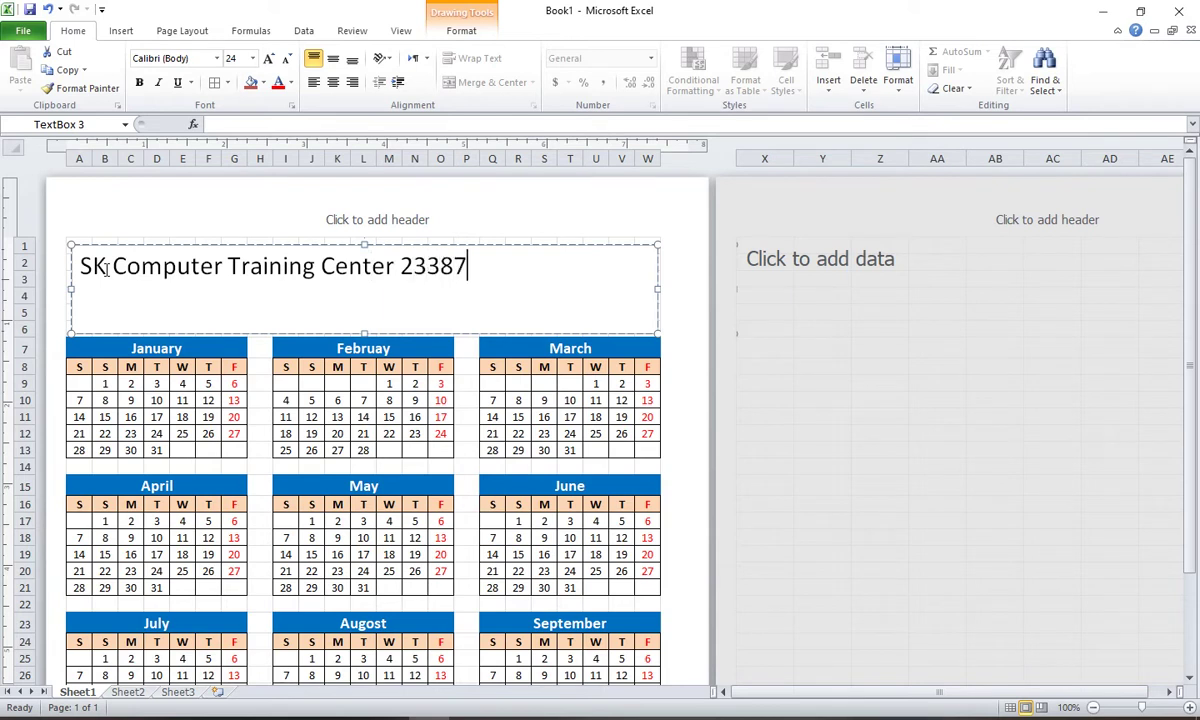
{"action": "key", "text": "Return"}
{"action": "type", "text": "Goda"}
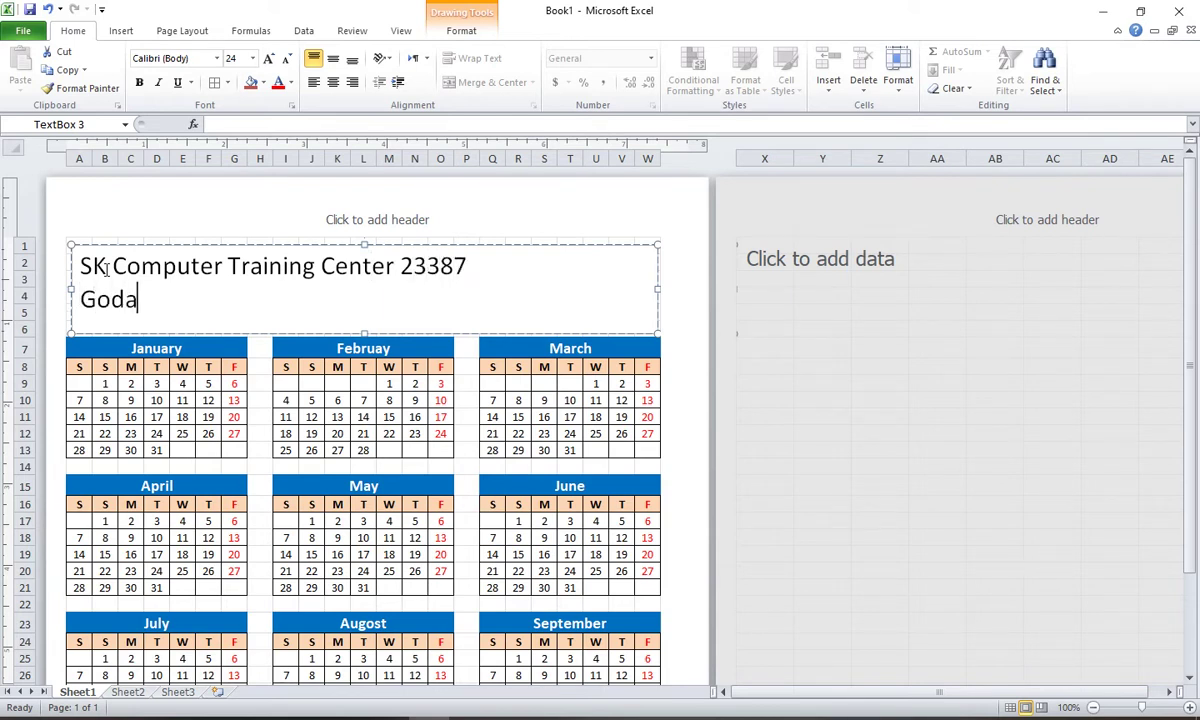
{"action": "type", "text": "gari, Raj"}
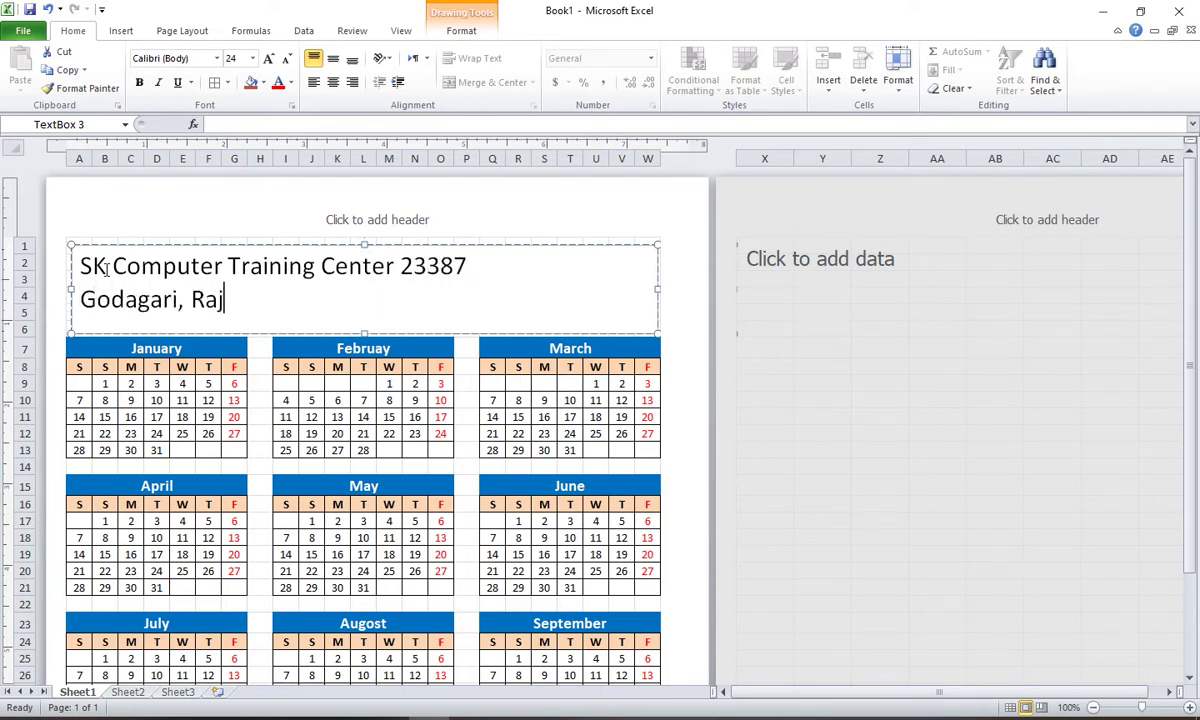
{"action": "type", "text": "shahi."}
{"action": "type", "text": " Bangladesh."}
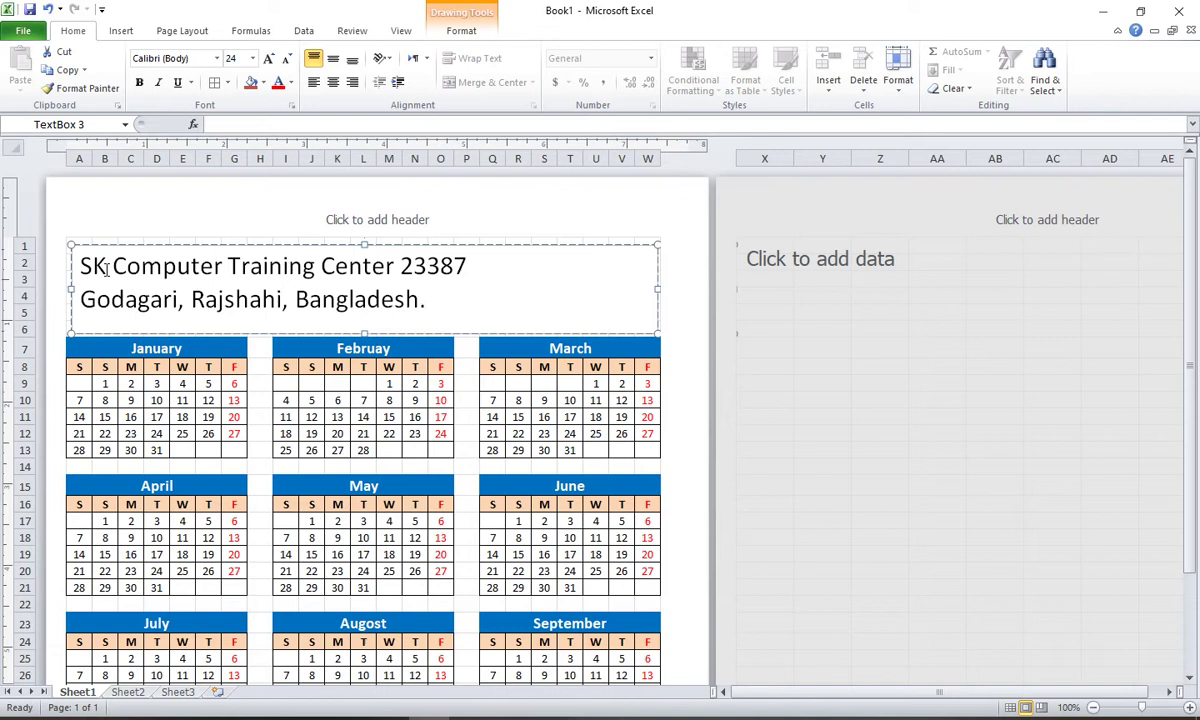
{"action": "key", "text": "Return"}
{"action": "type", "text": "www.skdomai"}
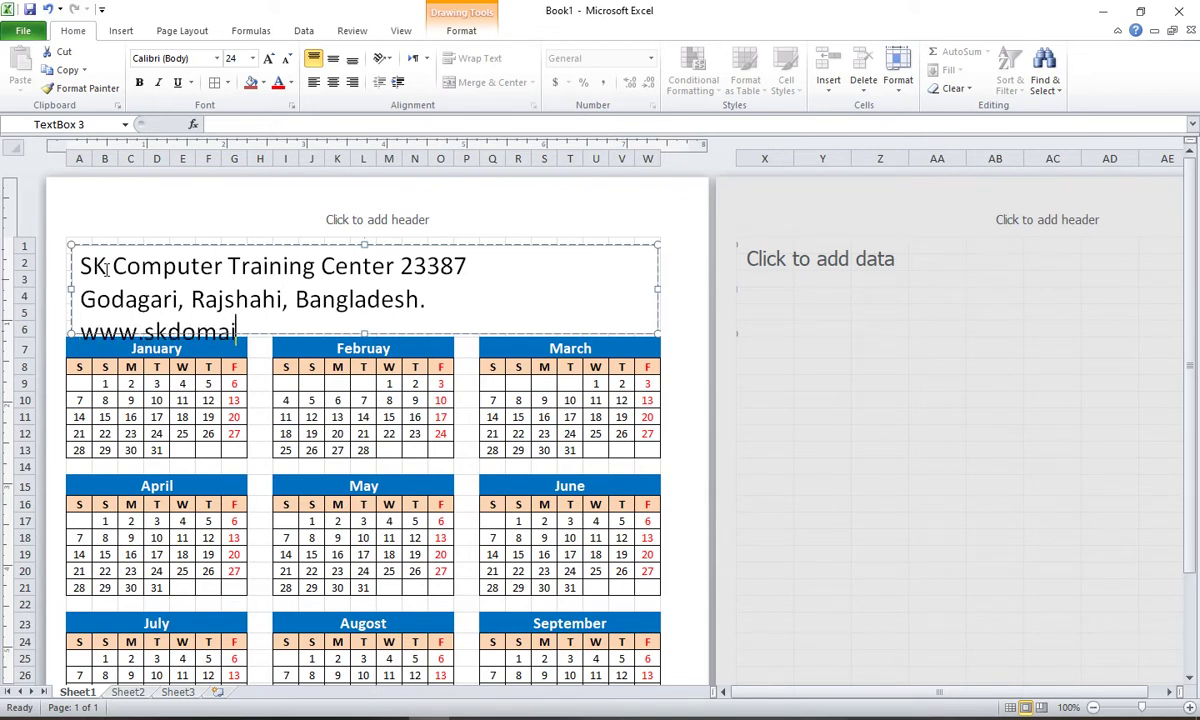
{"action": "type", "text": "nhost.com"}
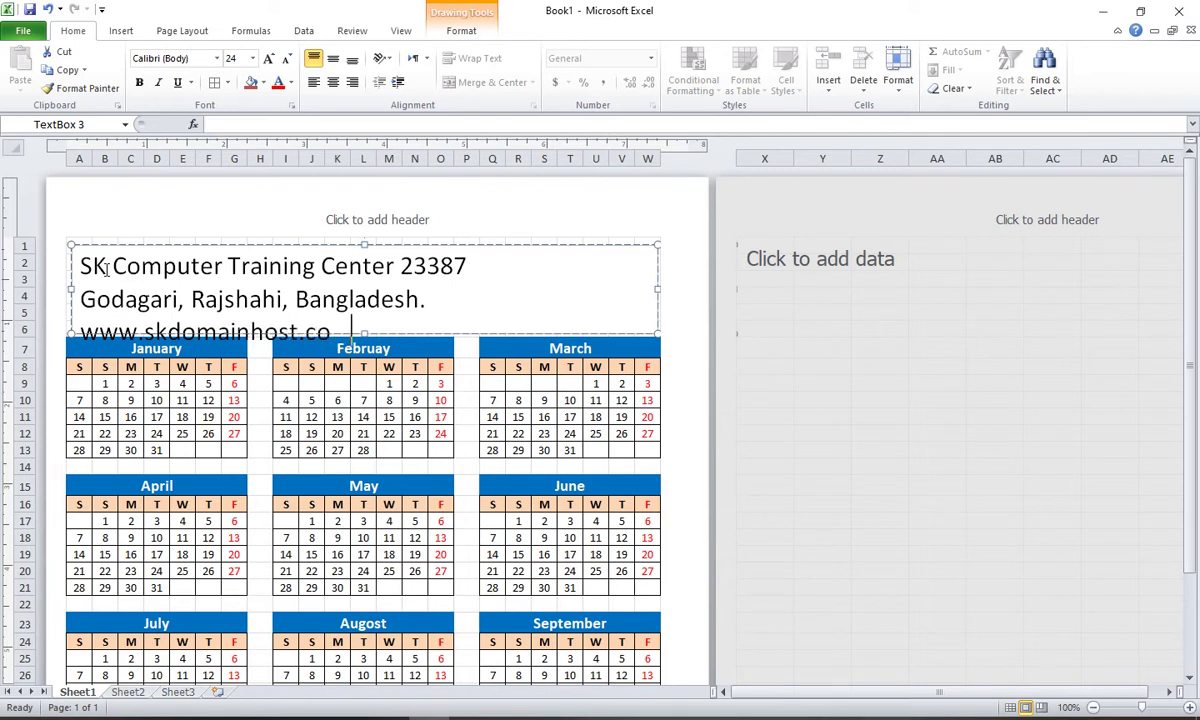
Step: Shrink the address and website lines to 14 pt and centre all header lines
{"action": "left_click", "coordinate": [84, 300], "text": "shift"}
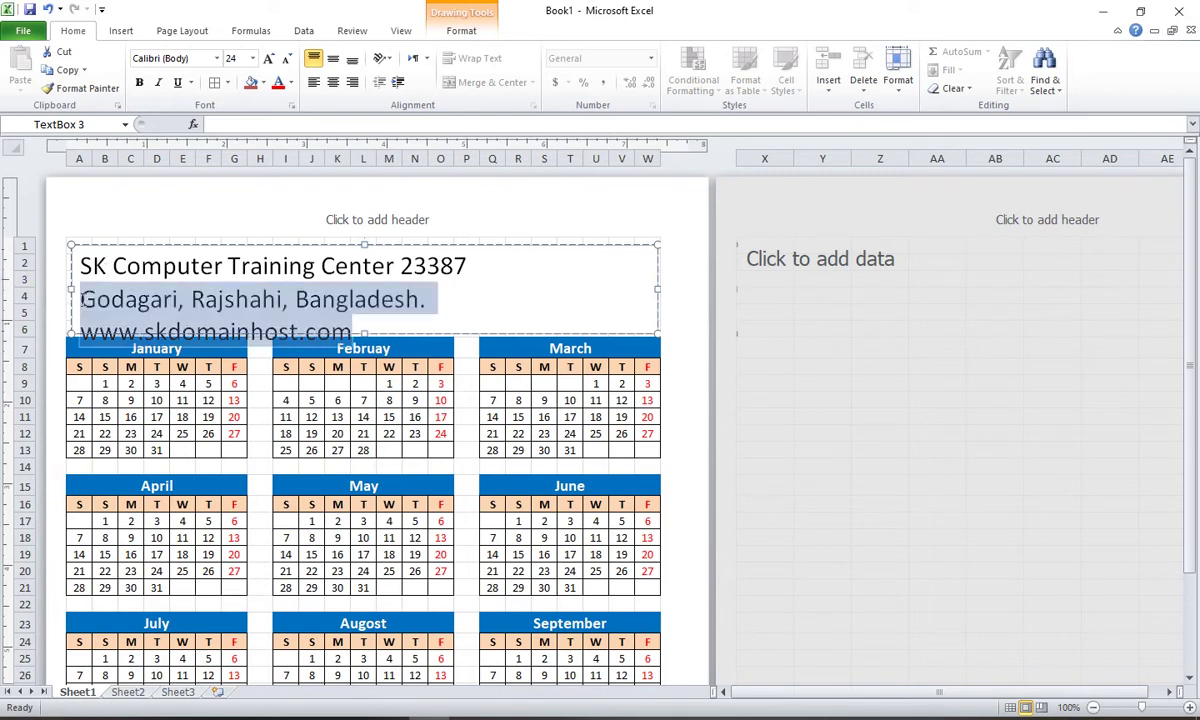
{"action": "left_click", "coordinate": [287, 60]}
{"action": "left_click", "coordinate": [287, 60]}
{"action": "left_click", "coordinate": [287, 60]}
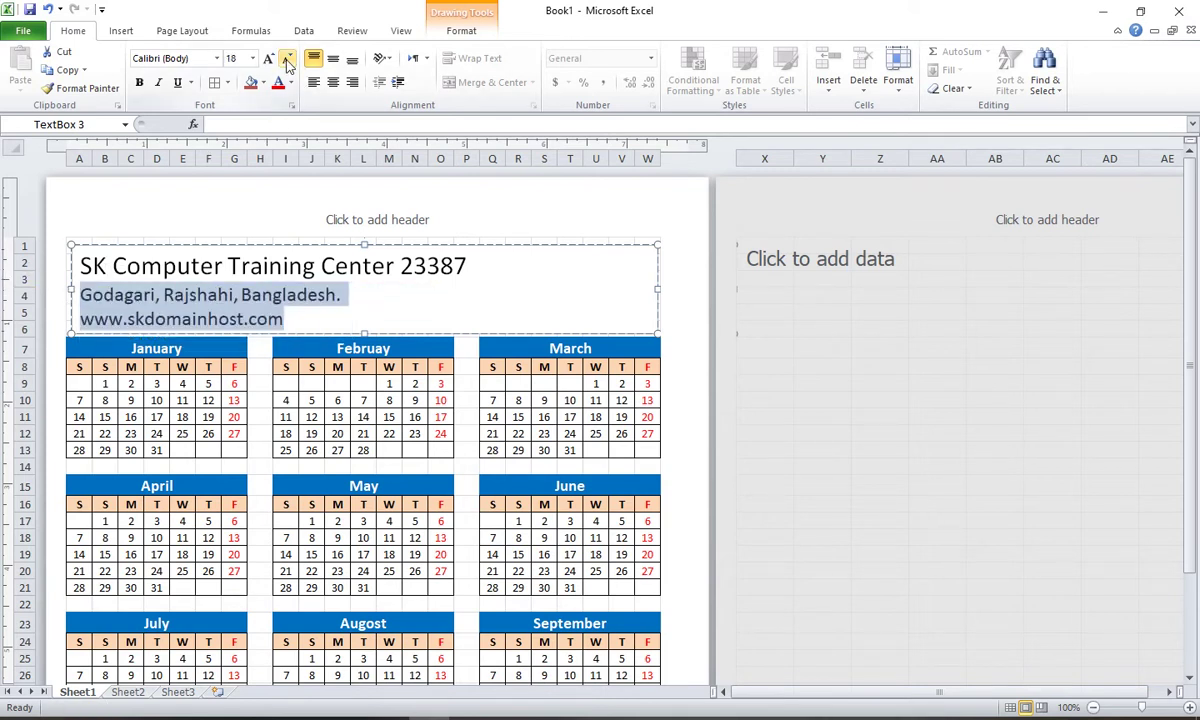
{"action": "left_click", "coordinate": [287, 60]}
{"action": "left_click", "coordinate": [287, 60]}
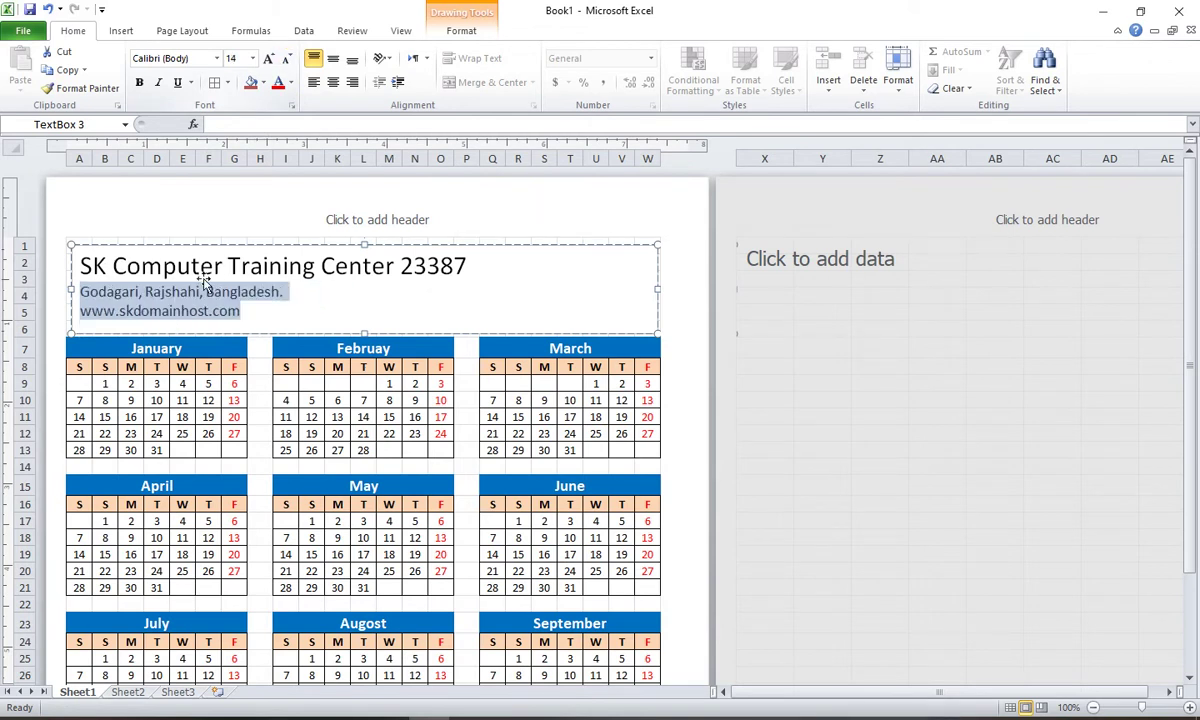
{"action": "left_click", "coordinate": [180, 275]}
{"action": "key", "text": "ctrl+a"}
{"action": "left_click", "coordinate": [333, 83]}
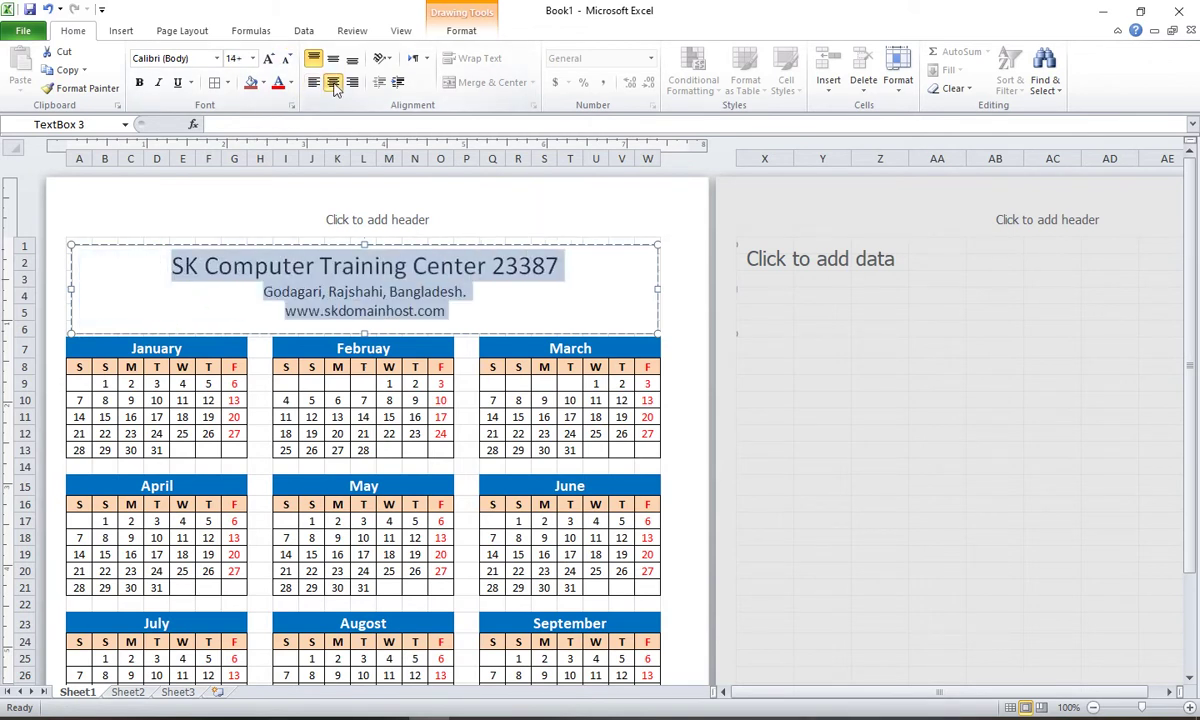
Step: Select the whole header text box as a shape for outline formatting
{"action": "left_click", "coordinate": [337, 297]}
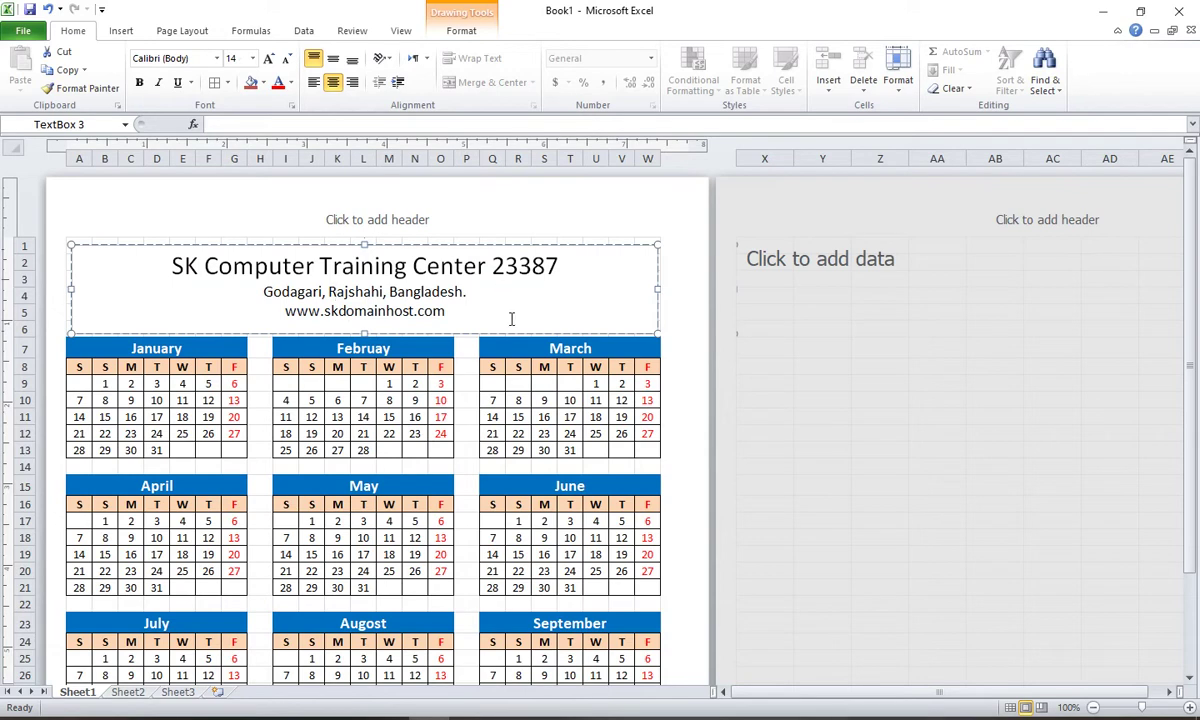
{"action": "left_click", "coordinate": [850, 357]}
{"action": "left_click", "coordinate": [342, 305]}
{"action": "left_click", "coordinate": [805, 297]}
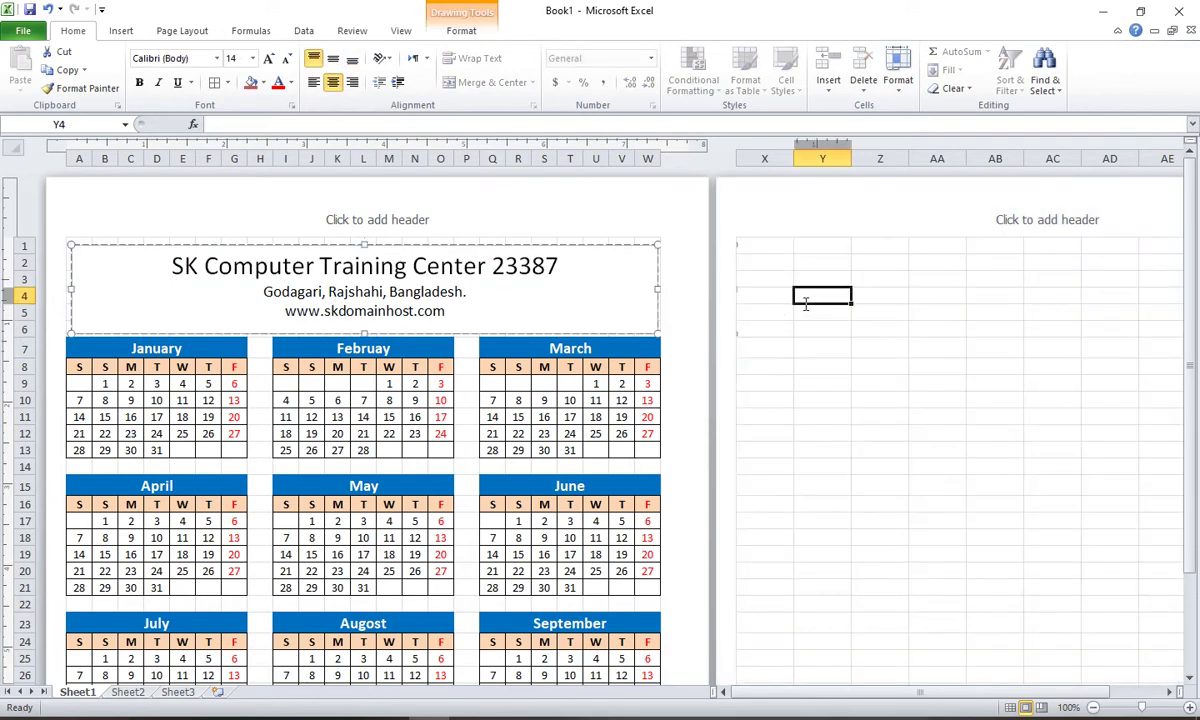
{"action": "left_click", "coordinate": [629, 262]}
{"action": "left_click", "coordinate": [605, 246]}
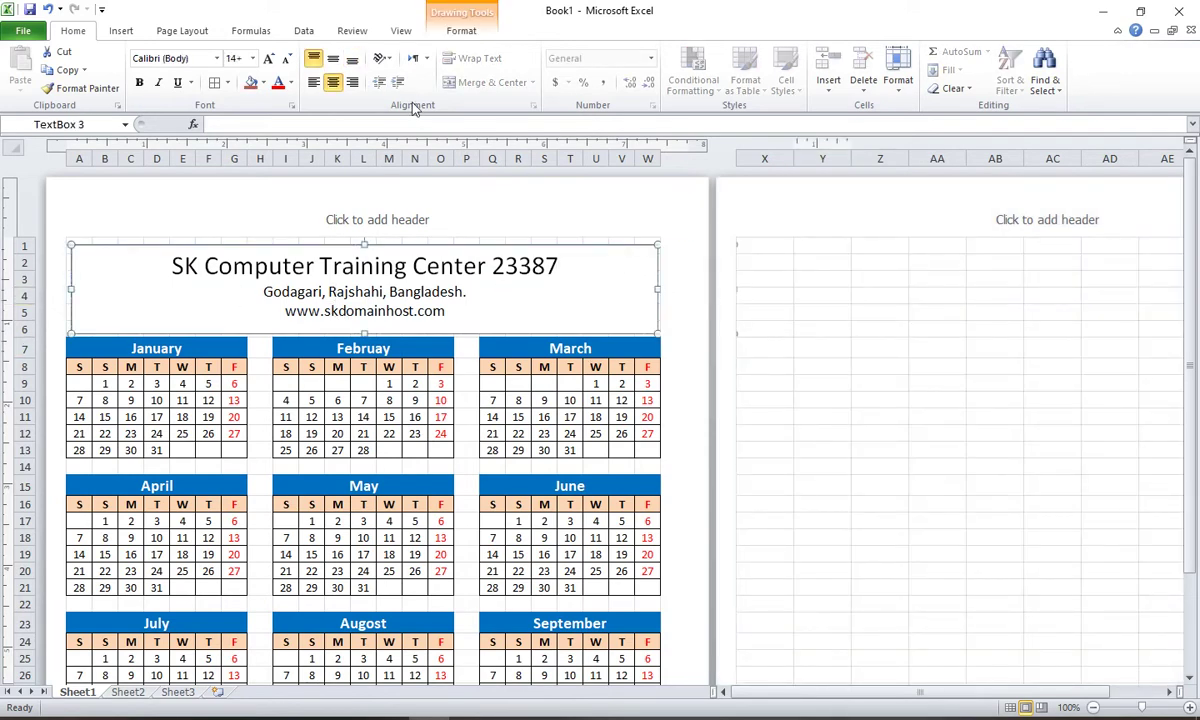
{"action": "left_click", "coordinate": [460, 31]}
{"action": "left_click", "coordinate": [592, 70]}
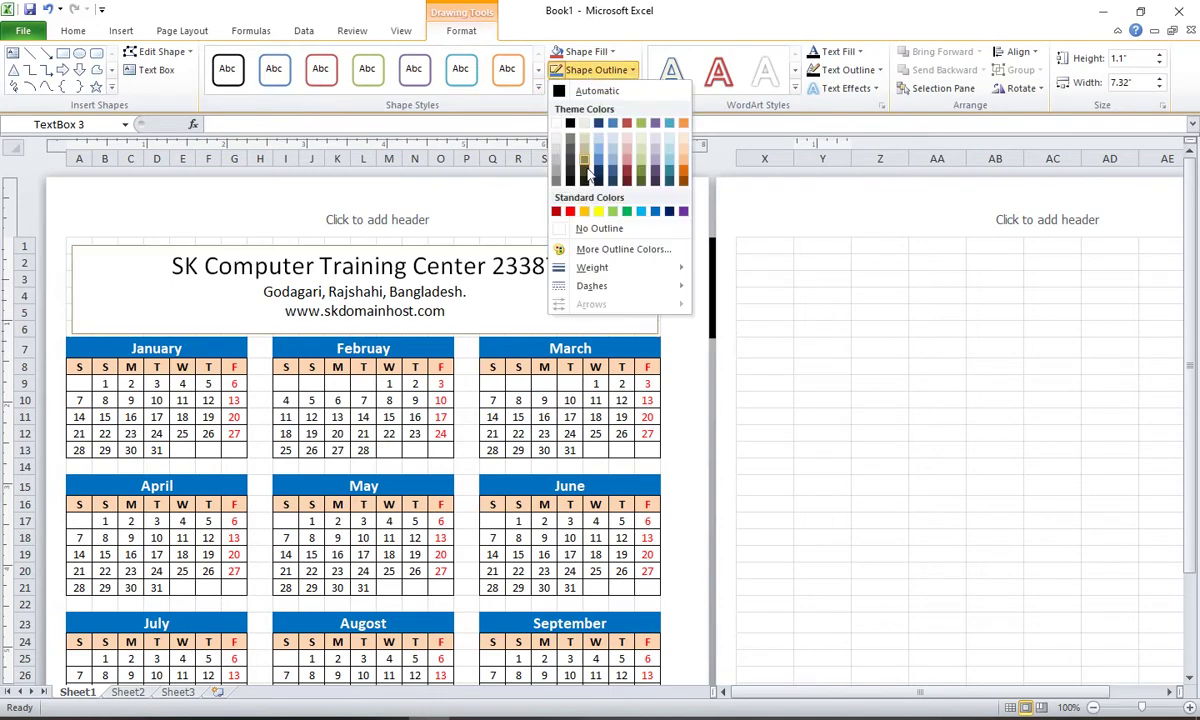
Step: Remove the text box outline and nudge the box up and left
{"action": "left_click", "coordinate": [590, 229]}
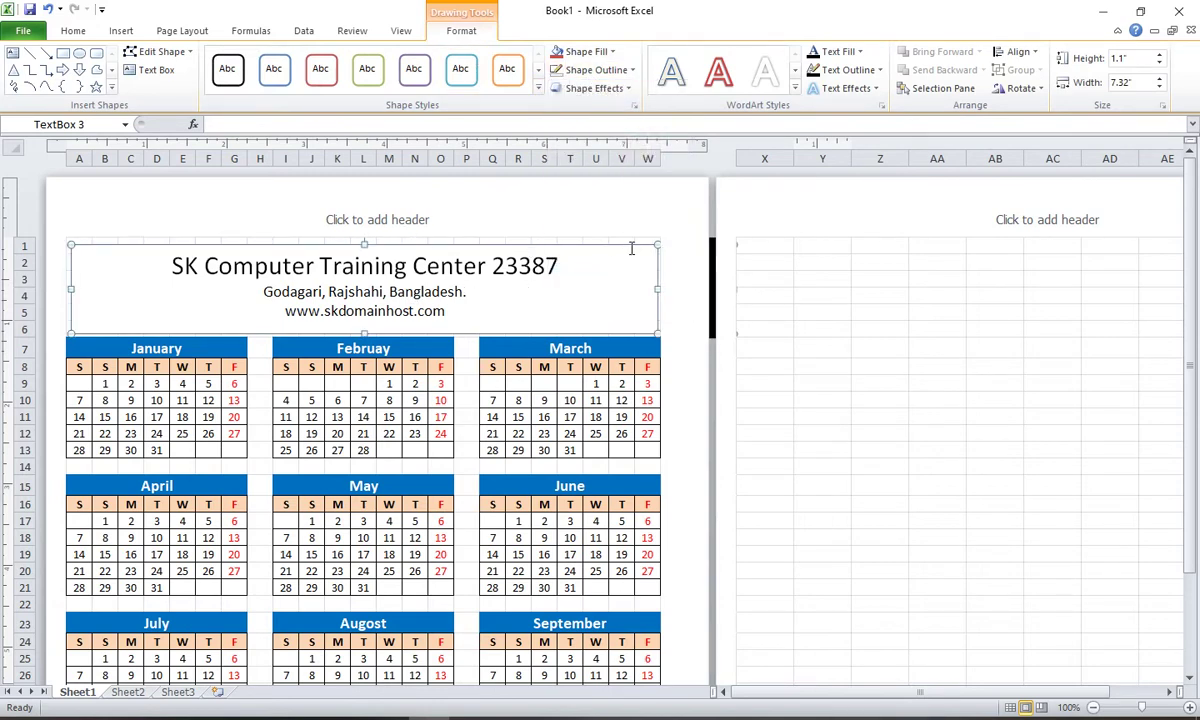
{"action": "key", "text": "Up"}
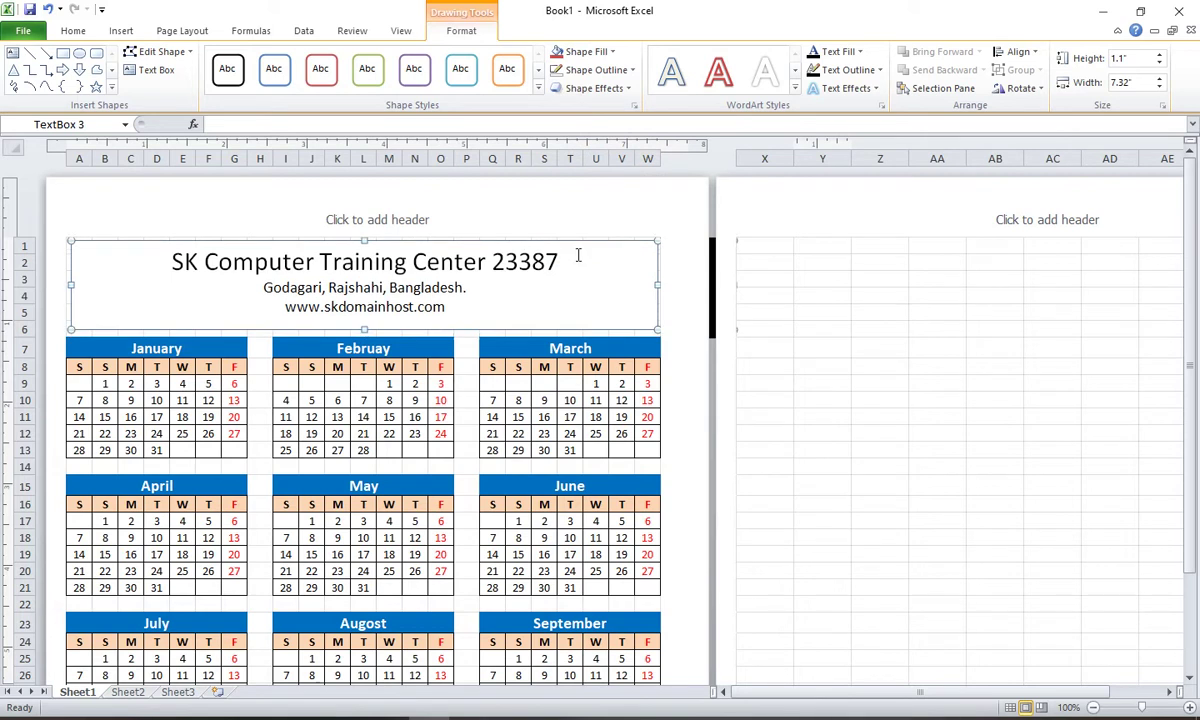
{"action": "key", "text": "Up"}
{"action": "key", "text": "Left"}
{"action": "key", "text": "Left"}
{"action": "key", "text": "Left"}
{"action": "key", "text": "Left"}
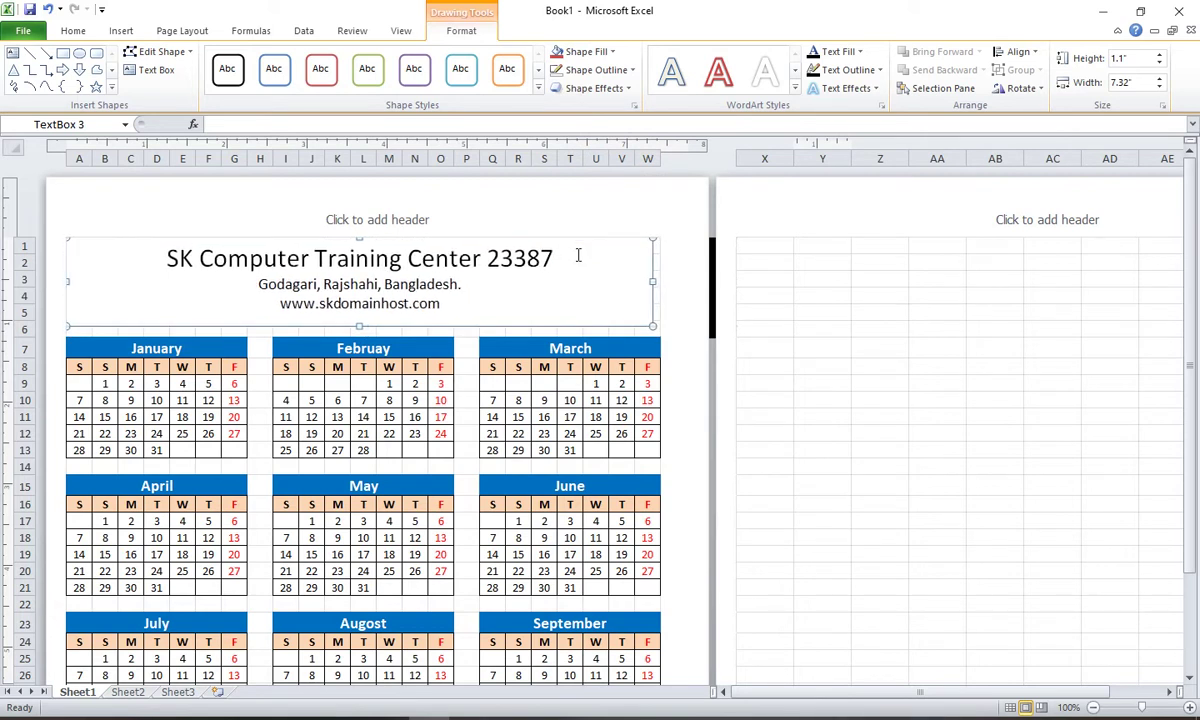
{"action": "key", "text": "Up"}
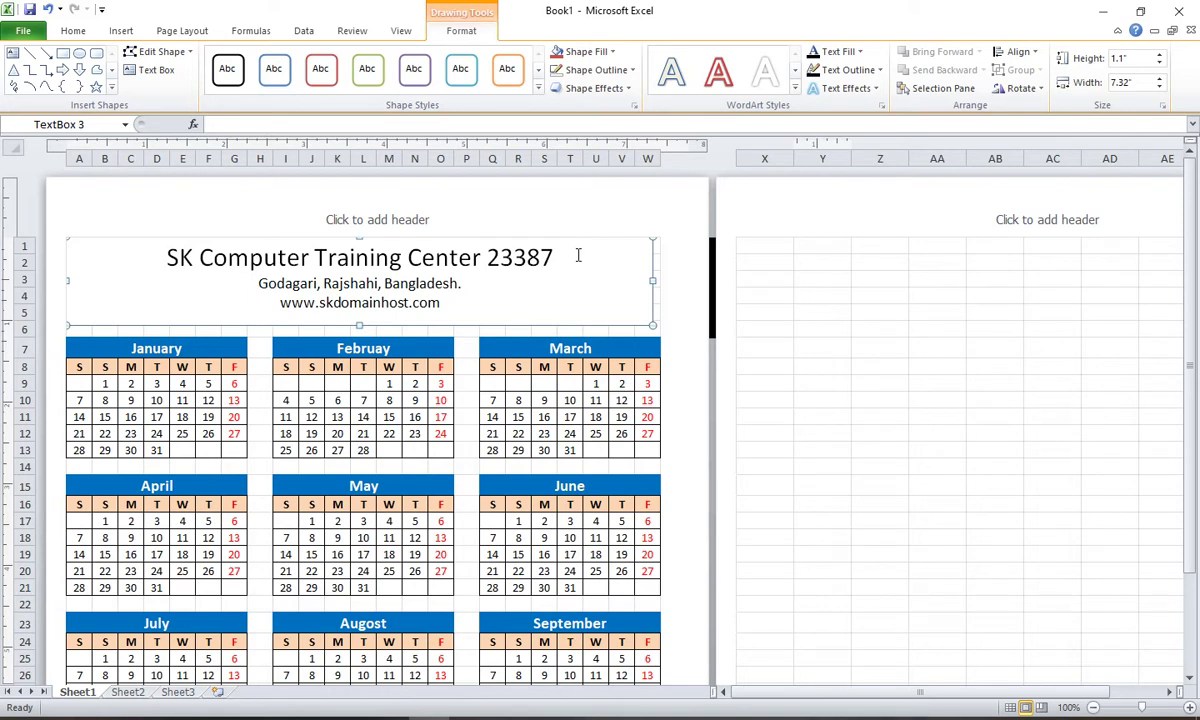
Step: Resize the header text box to 7.4" wide and 1.23" tall, leaving a line below the URL
{"action": "left_click_drag", "start_coordinate": [652, 283], "coordinate": [740, 281]}
{"action": "mouse_move", "coordinate": [646, 278]}
{"action": "left_mouse_down"}
{"action": "mouse_move", "coordinate": [643, 289]}
{"action": "mouse_move", "coordinate": [656, 268]}
{"action": "mouse_move", "coordinate": [660, 279]}
{"action": "left_mouse_up"}
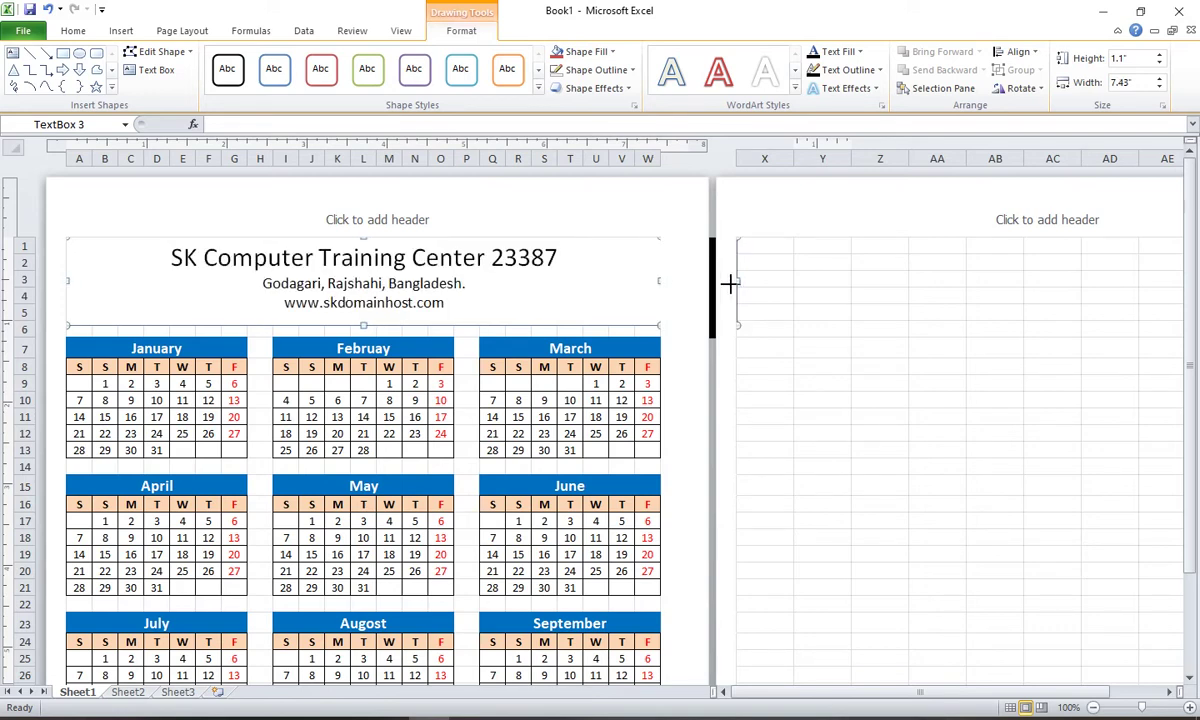
{"action": "left_click_drag", "start_coordinate": [737, 288], "coordinate": [654, 280]}
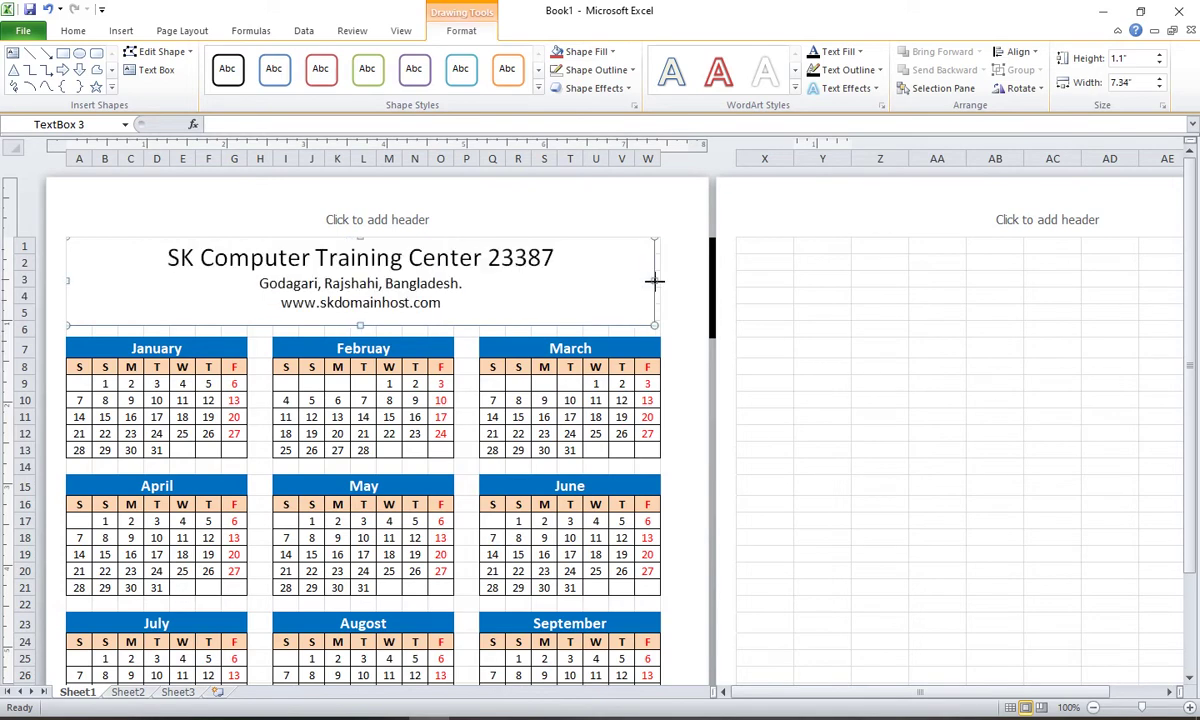
{"action": "left_click", "coordinate": [1160, 79]}
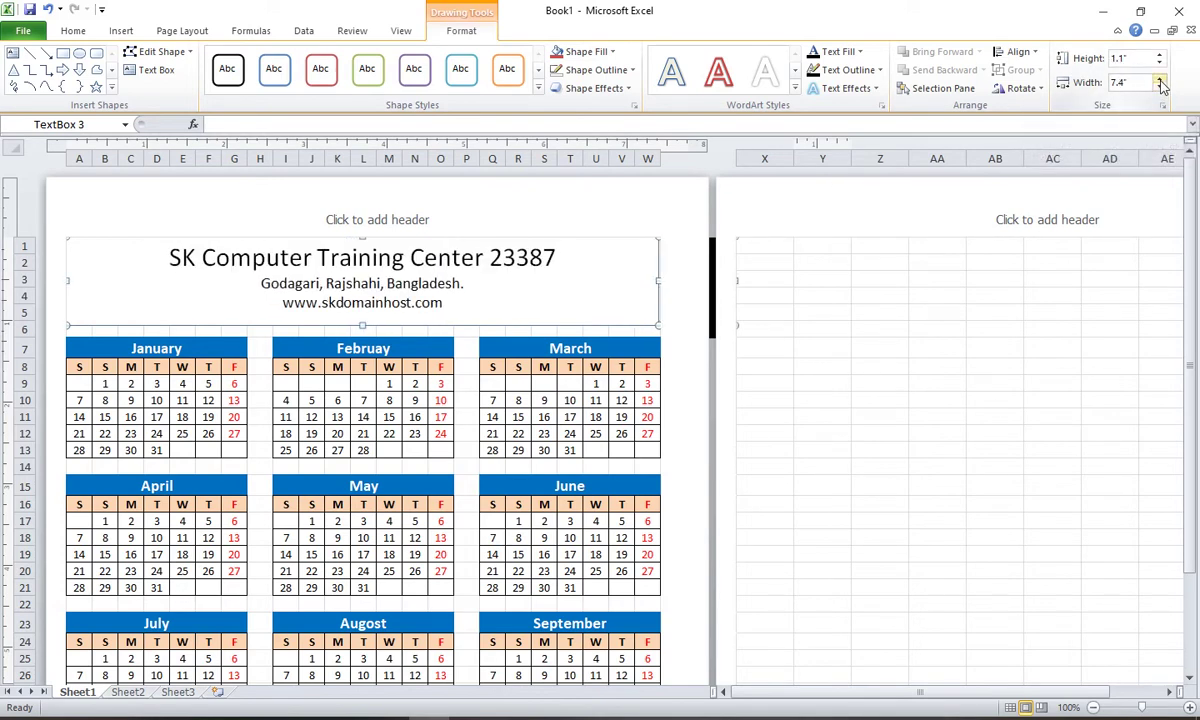
{"action": "left_click", "coordinate": [940, 263]}
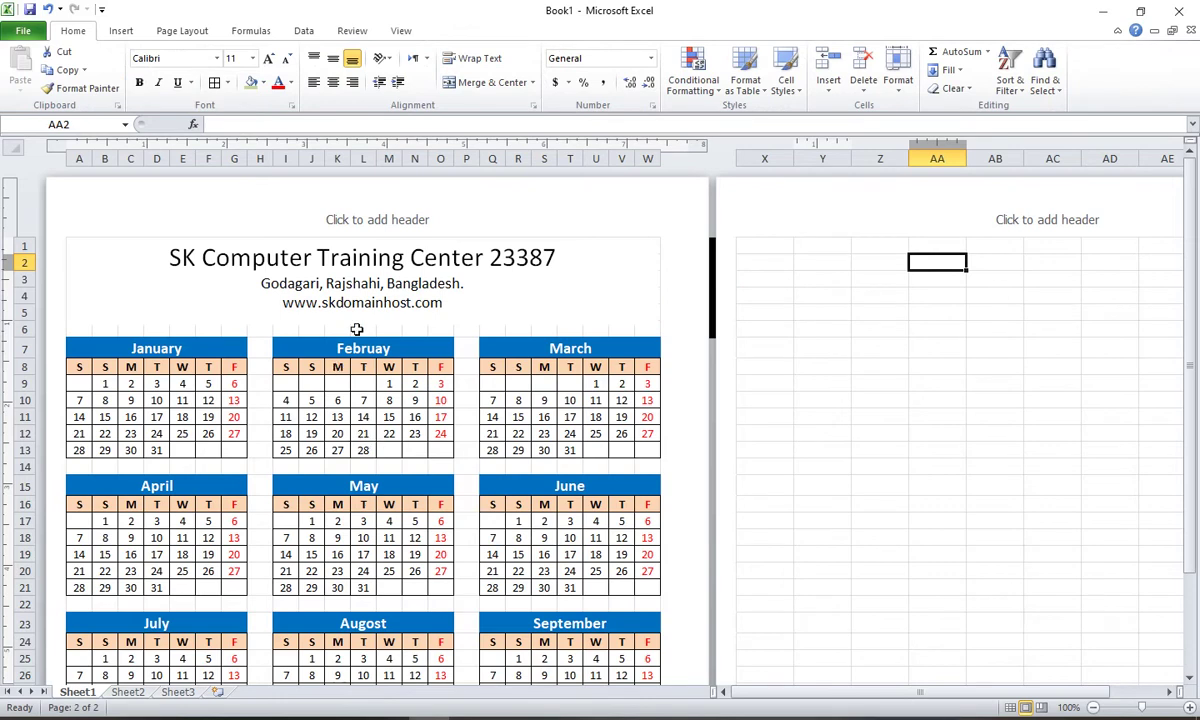
{"action": "left_click", "coordinate": [352, 302]}
{"action": "left_click_drag", "start_coordinate": [362, 324], "coordinate": [362, 335]}
{"action": "left_click", "coordinate": [443, 302]}
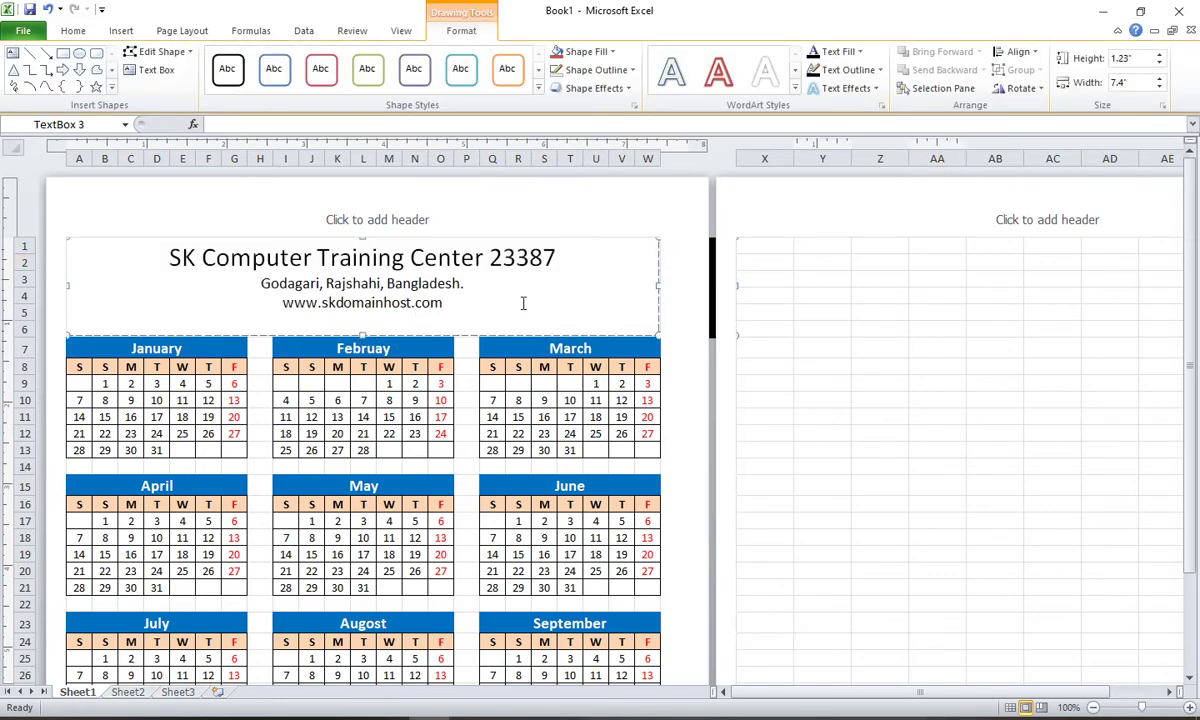
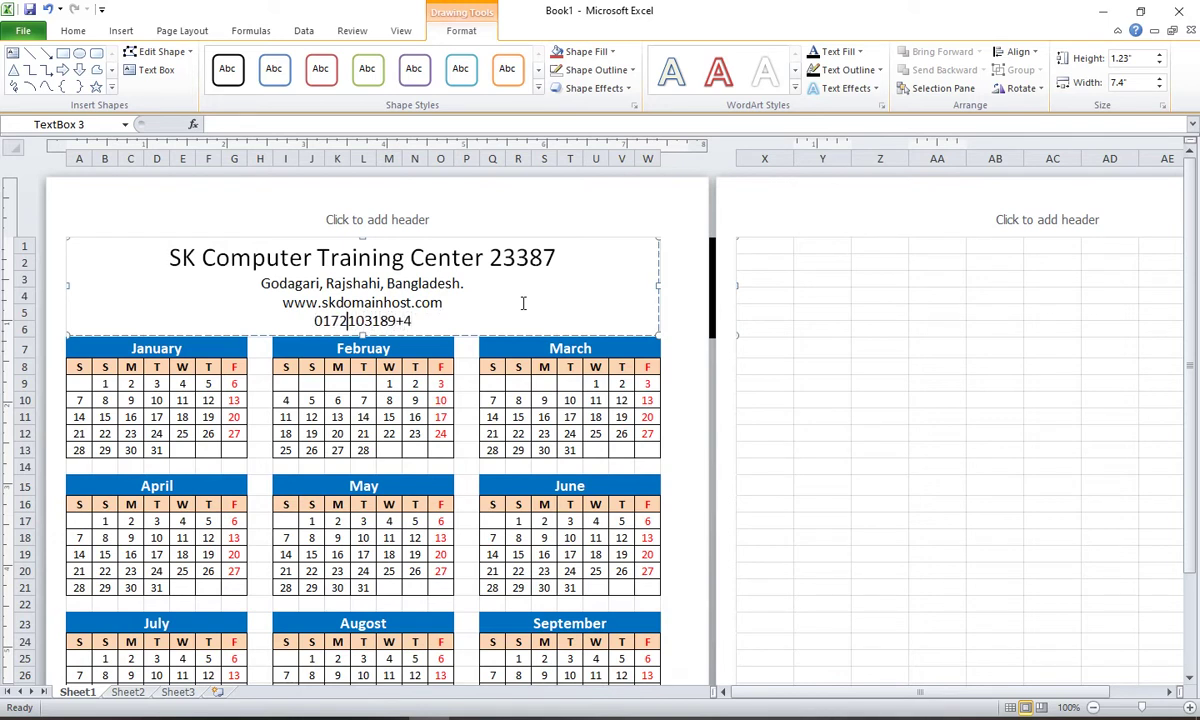
Step: Add the contact phone number below the web address and delete the stray plus sign
{"action": "type", "text": "-"}
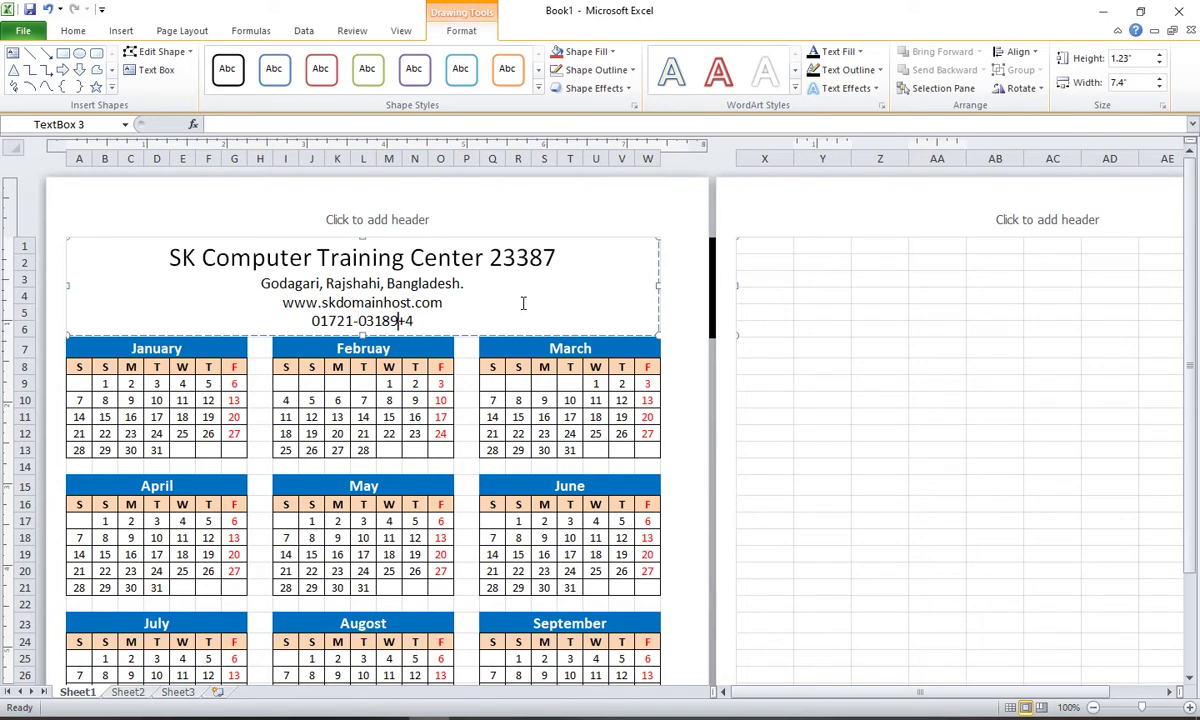
{"action": "key", "text": "Delete"}
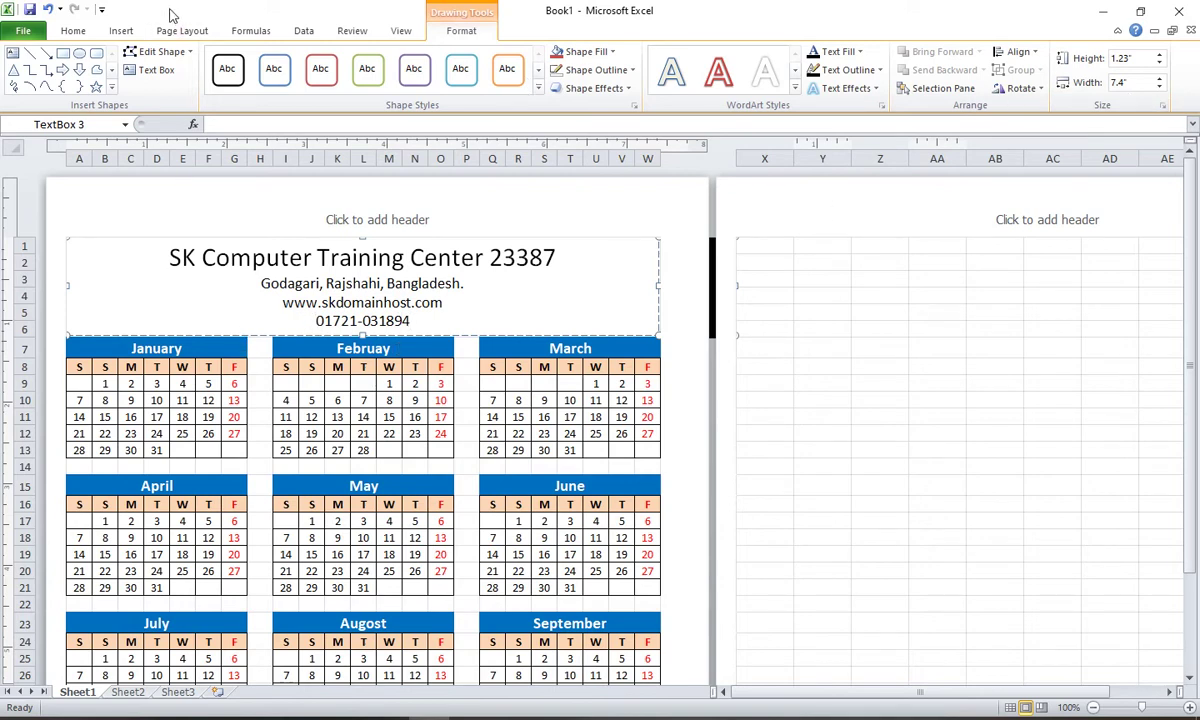
{"action": "left_click", "coordinate": [121, 30]}
Step: Insert the Wingdings telephone glyph before the phone number in the header text box
{"action": "left_click", "coordinate": [1043, 68]}
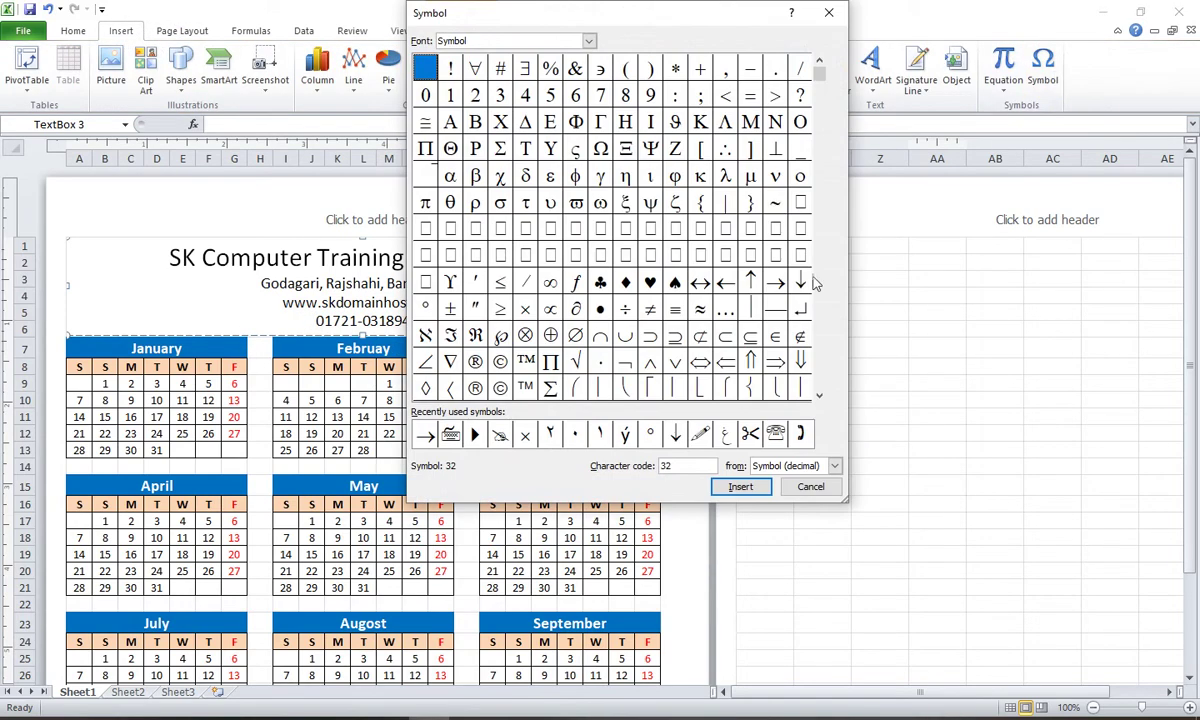
{"action": "left_click", "coordinate": [589, 40]}
{"action": "scroll", "coordinate": [590, 75], "scroll_direction": "down", "scroll_amount": 5}
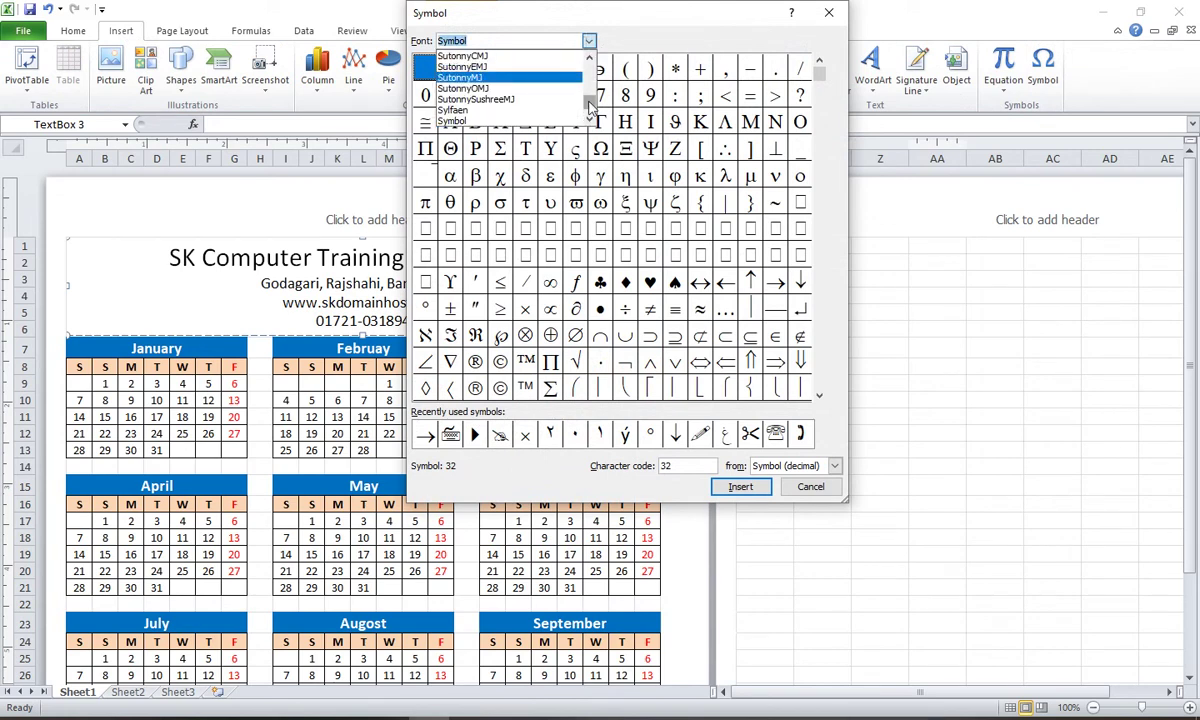
{"action": "scroll", "coordinate": [550, 80], "scroll_direction": "up", "scroll_amount": 3}
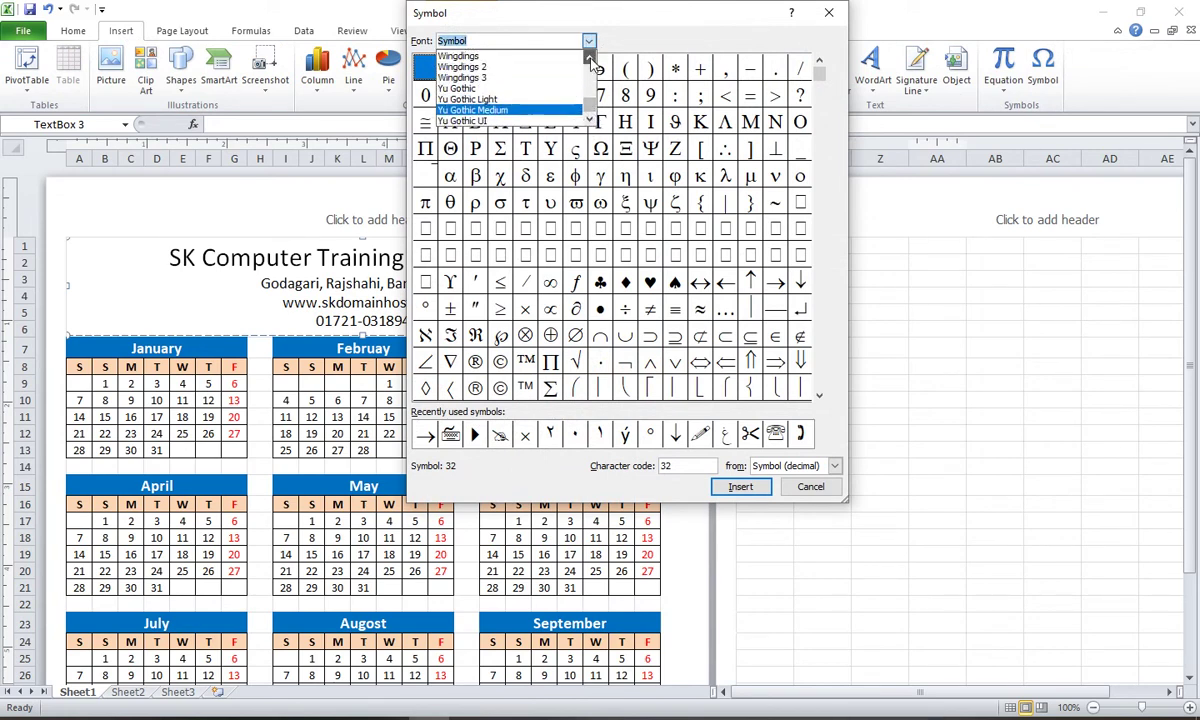
{"action": "left_click", "coordinate": [480, 77]}
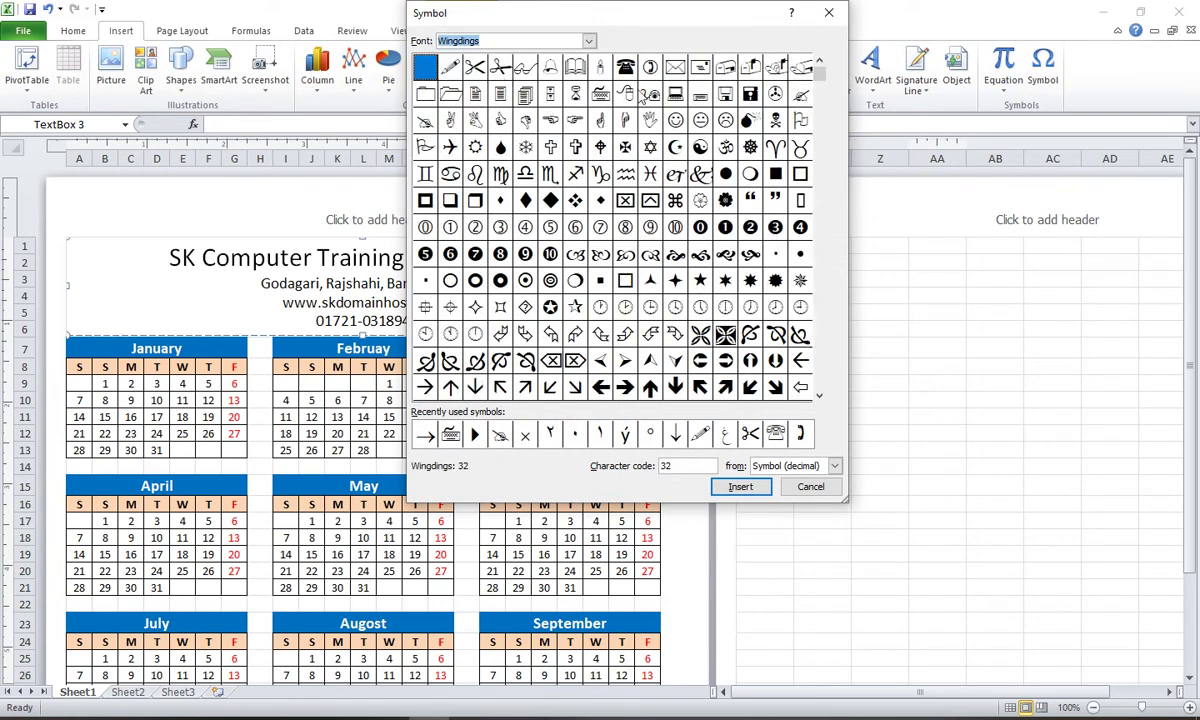
{"action": "left_click", "coordinate": [650, 67]}
{"action": "left_click", "coordinate": [758, 489]}
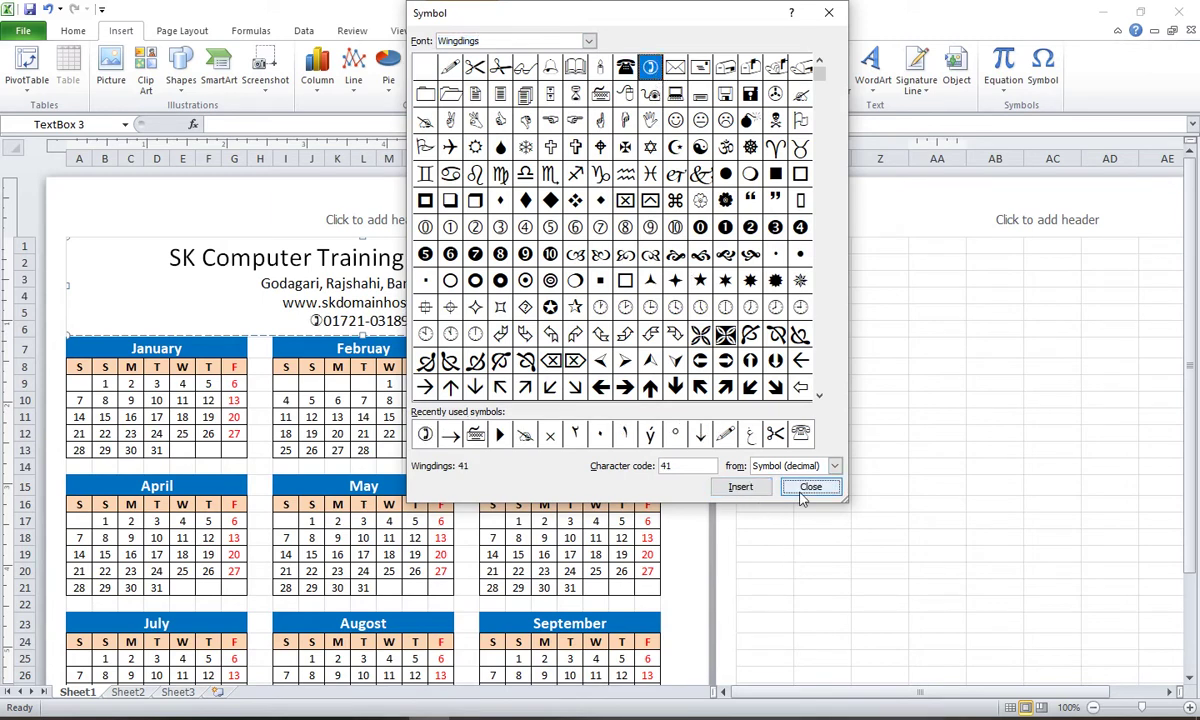
{"action": "left_click", "coordinate": [800, 489]}
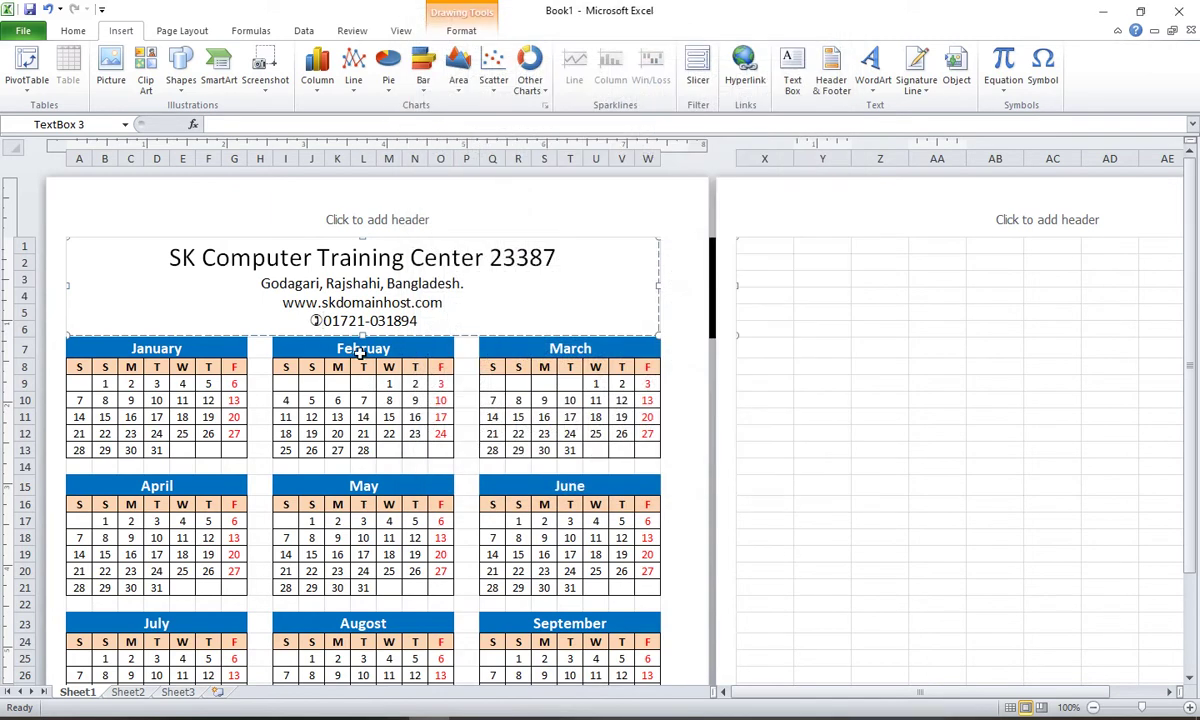
{"action": "left_click", "coordinate": [835, 345]}
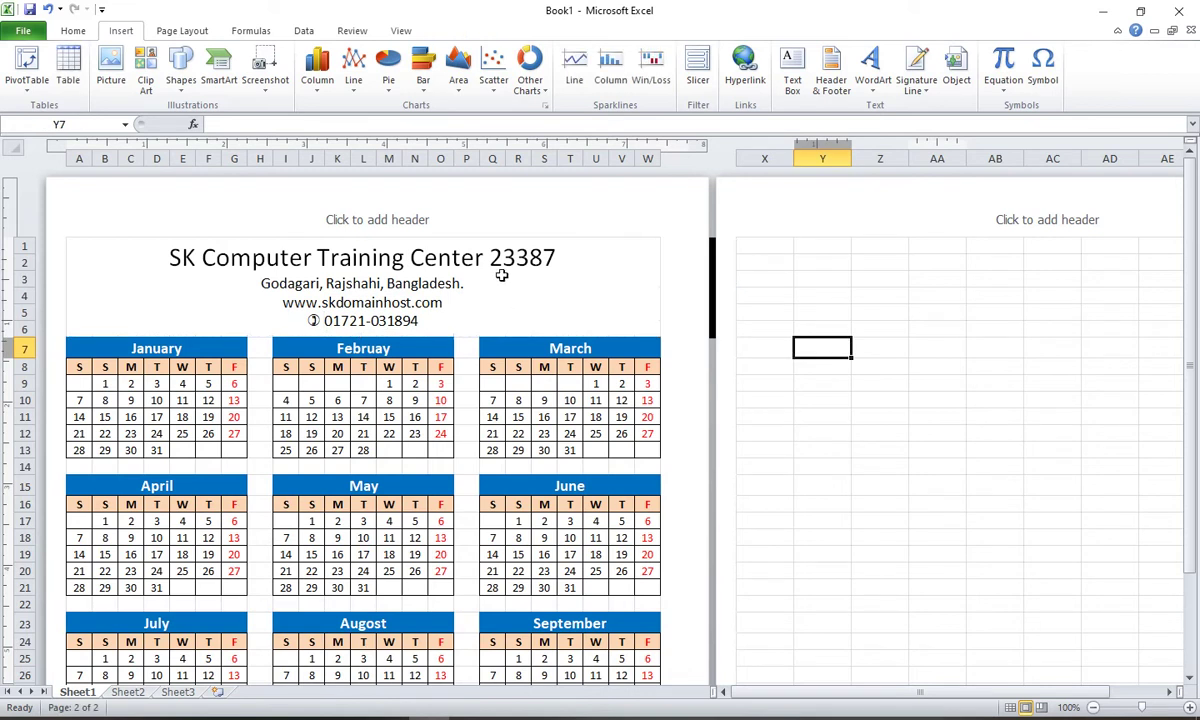
{"action": "left_click", "coordinate": [590, 260]}
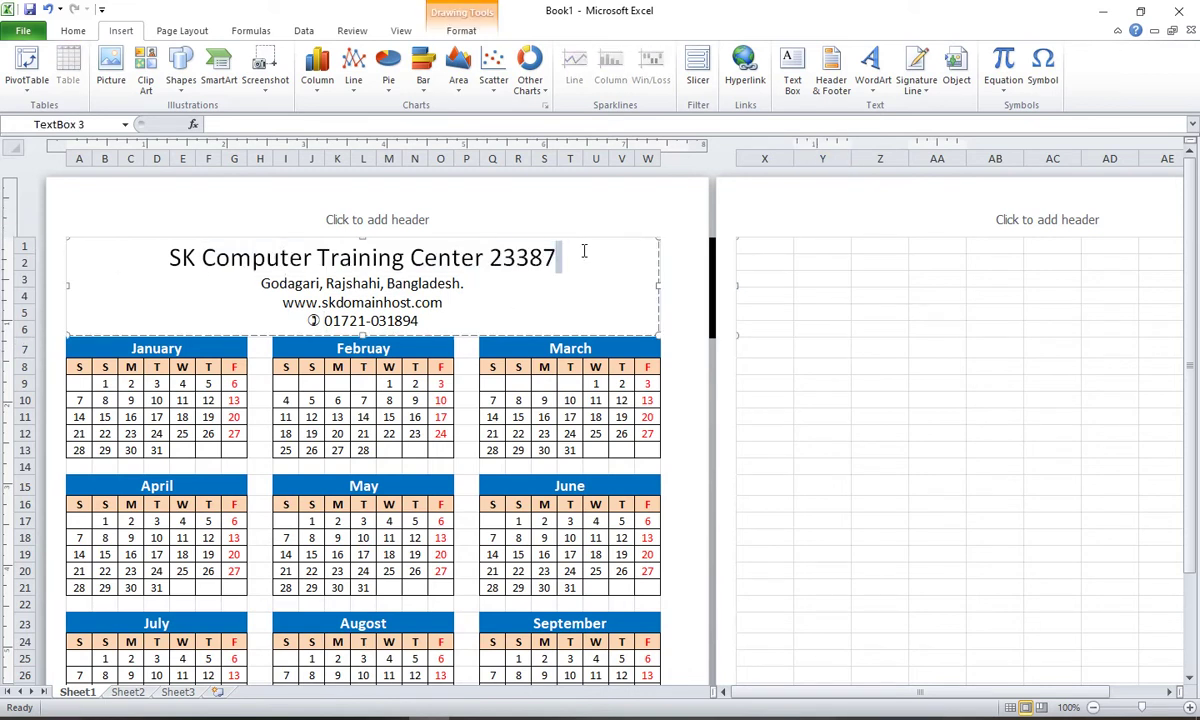
Step: Make the title line 'SK Computer Training Center 23387' bold with red font colour
{"action": "left_click_drag", "start_coordinate": [557, 258], "coordinate": [163, 258]}
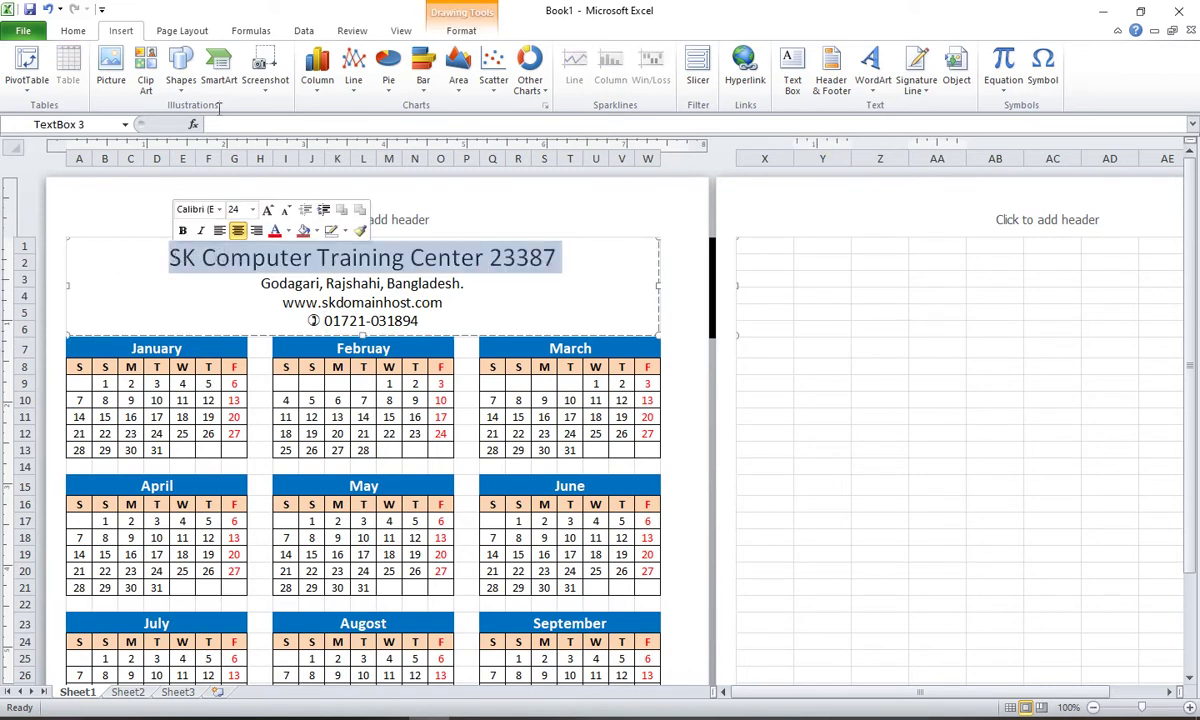
{"action": "left_click", "coordinate": [73, 31]}
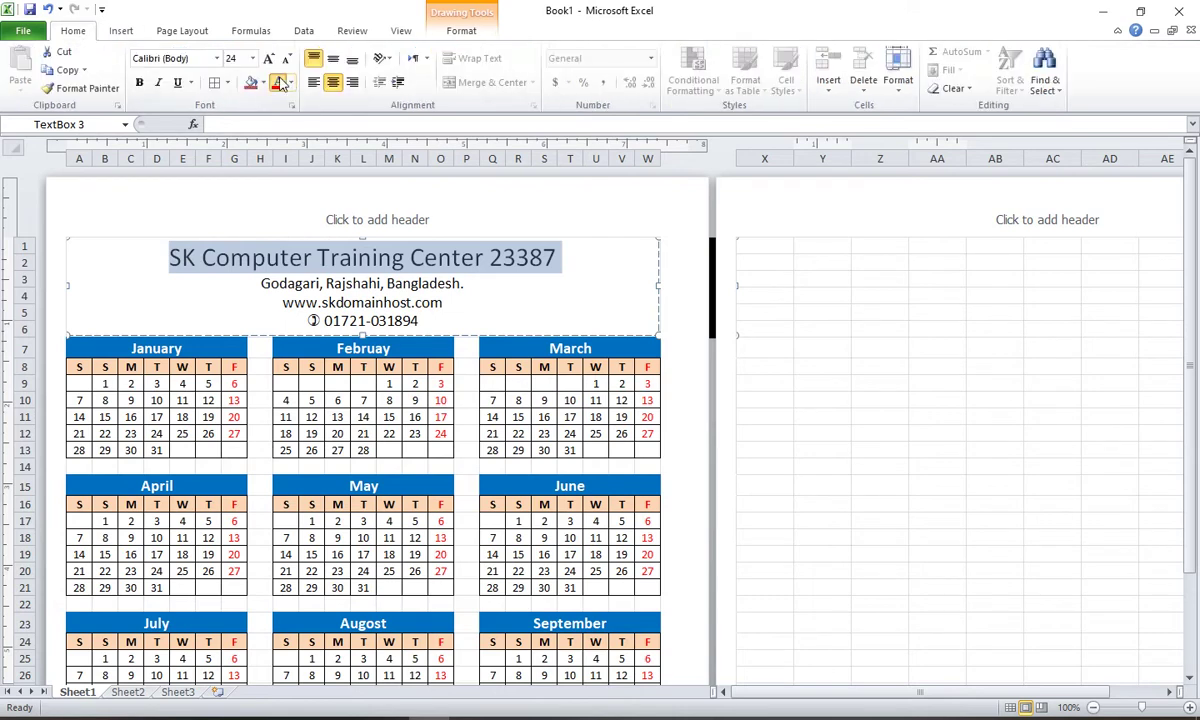
{"action": "left_click", "coordinate": [278, 82]}
{"action": "left_click", "coordinate": [139, 82]}
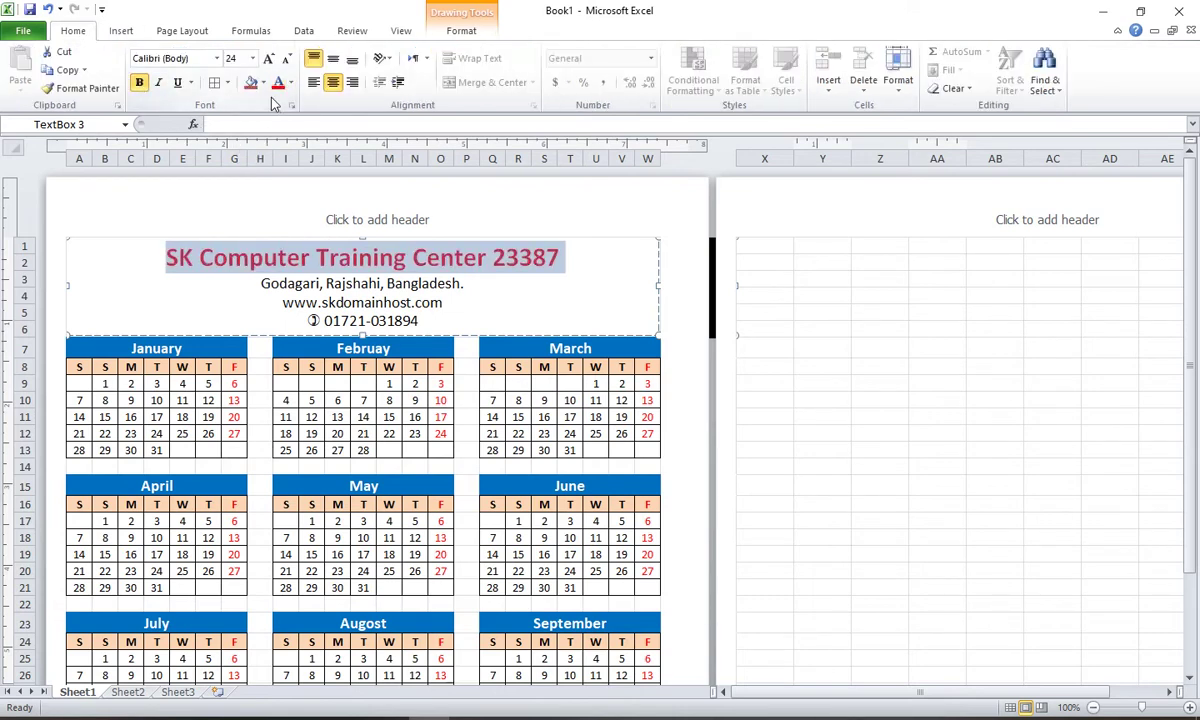
{"action": "left_click", "coordinate": [393, 283]}
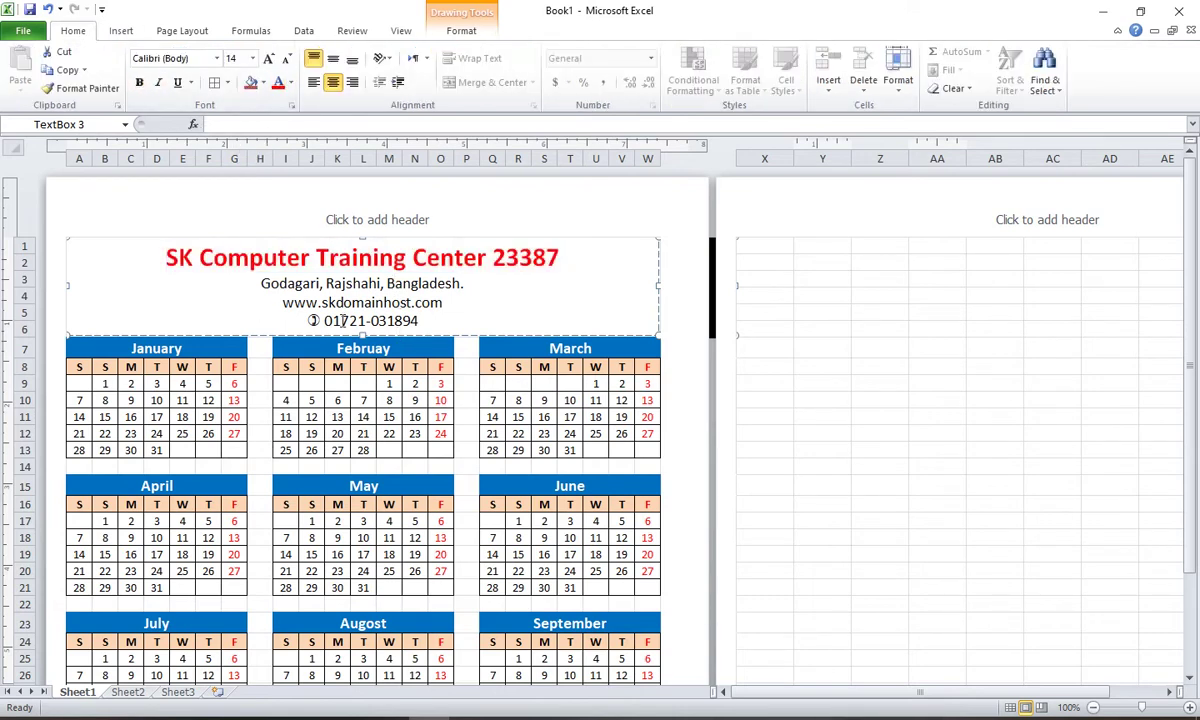
{"action": "left_click", "coordinate": [955, 349]}
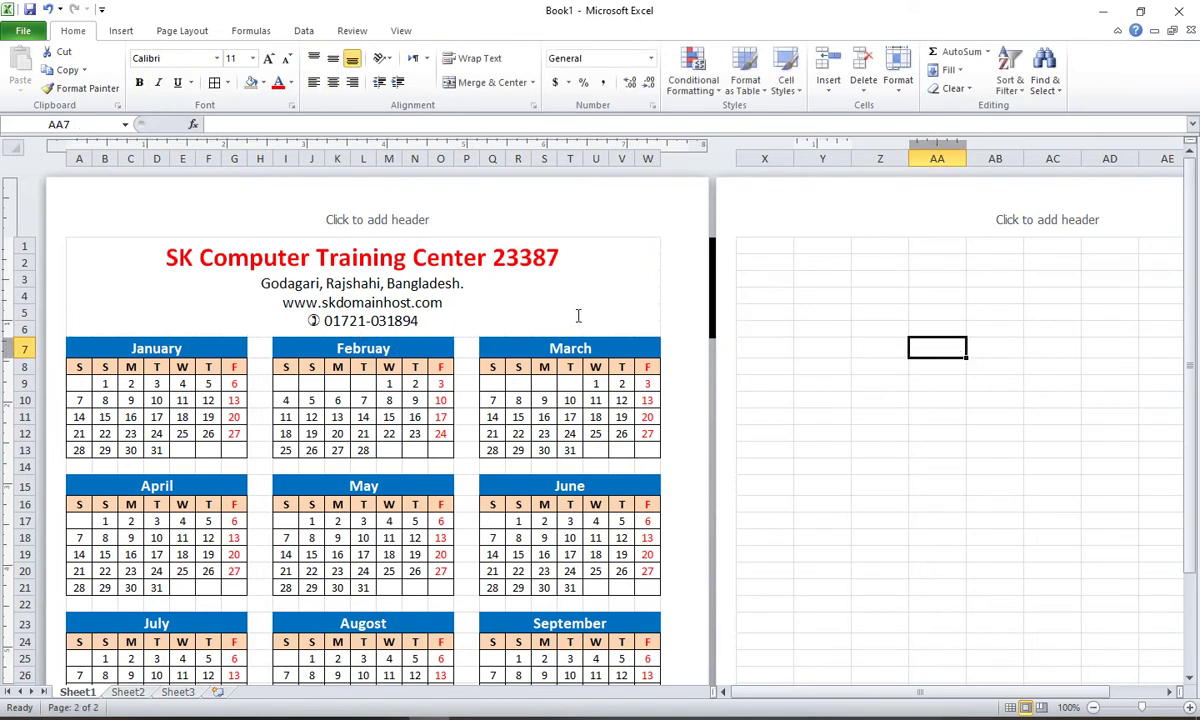
Step: Insert a WordArt in the red bevelled style reading '2023'
{"action": "left_click", "coordinate": [843, 400]}
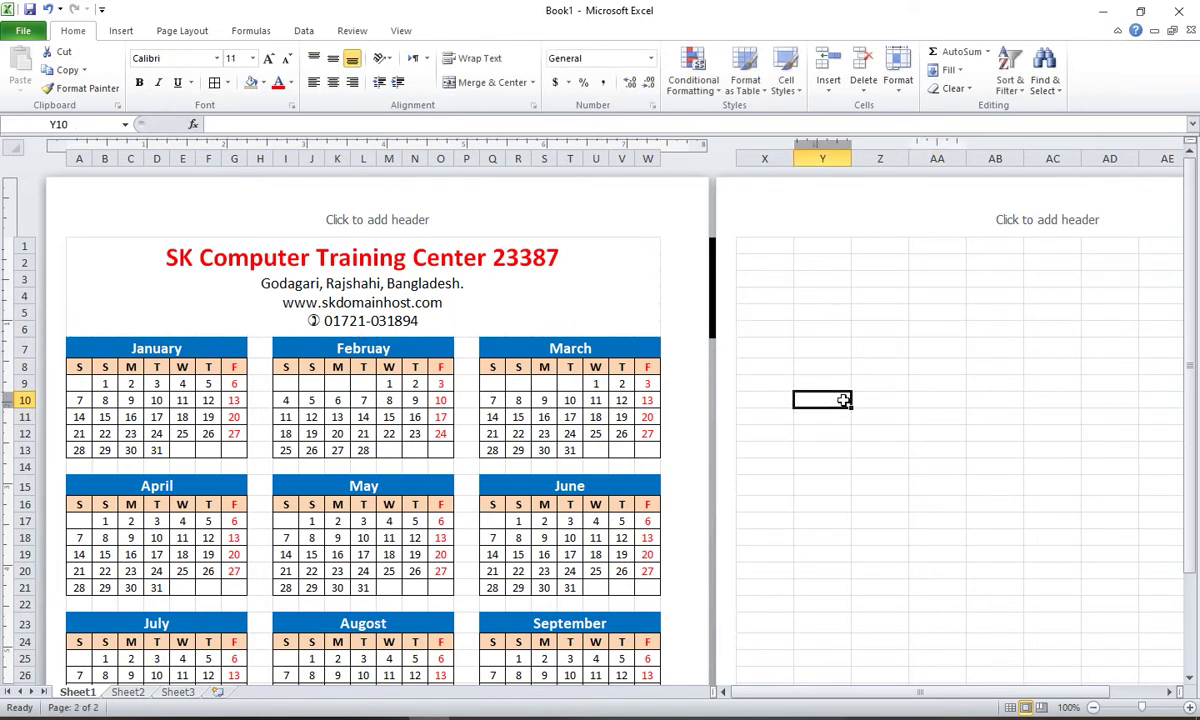
{"action": "type", "text": "2023"}
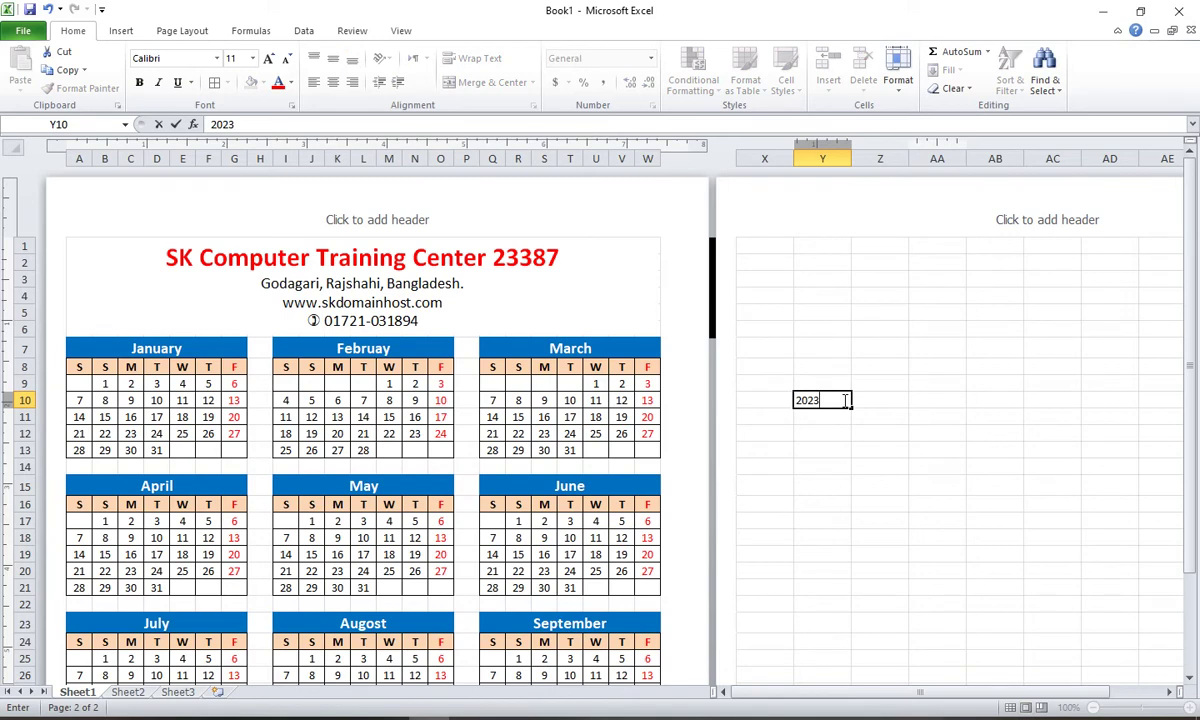
{"action": "key", "text": "BackSpace"}
{"action": "key", "text": "BackSpace"}
{"action": "left_click", "coordinate": [860, 466]}
{"action": "left_click", "coordinate": [128, 32]}
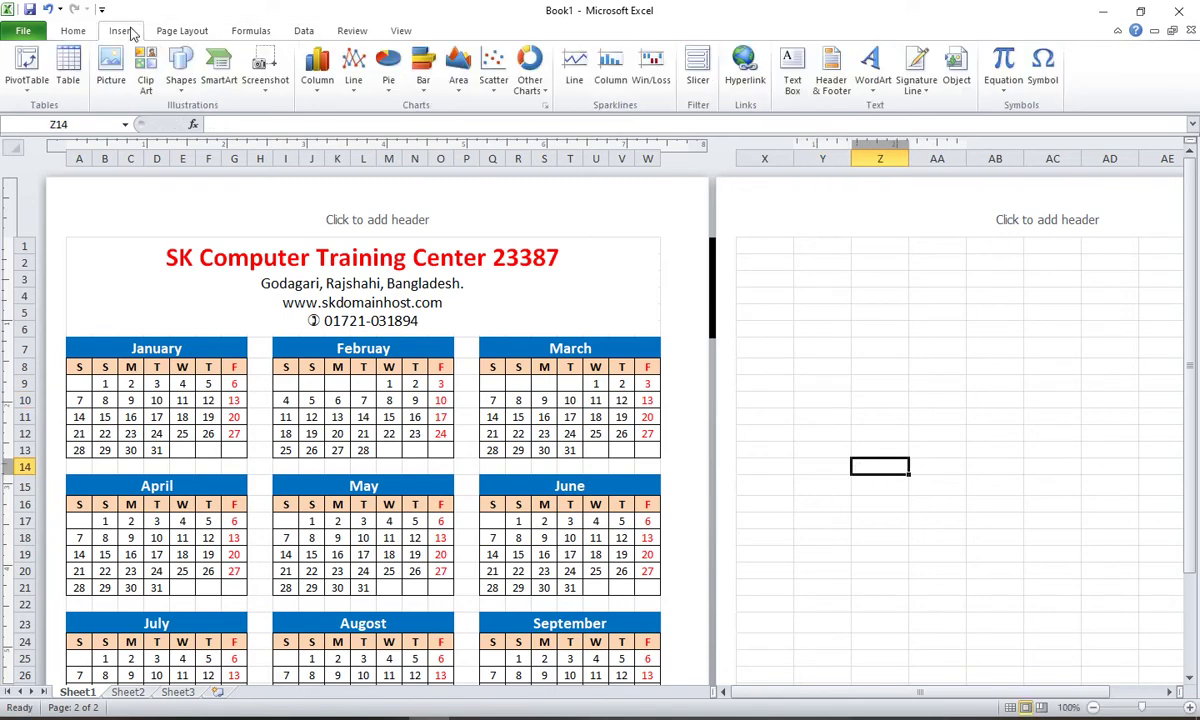
{"action": "left_click", "coordinate": [872, 65]}
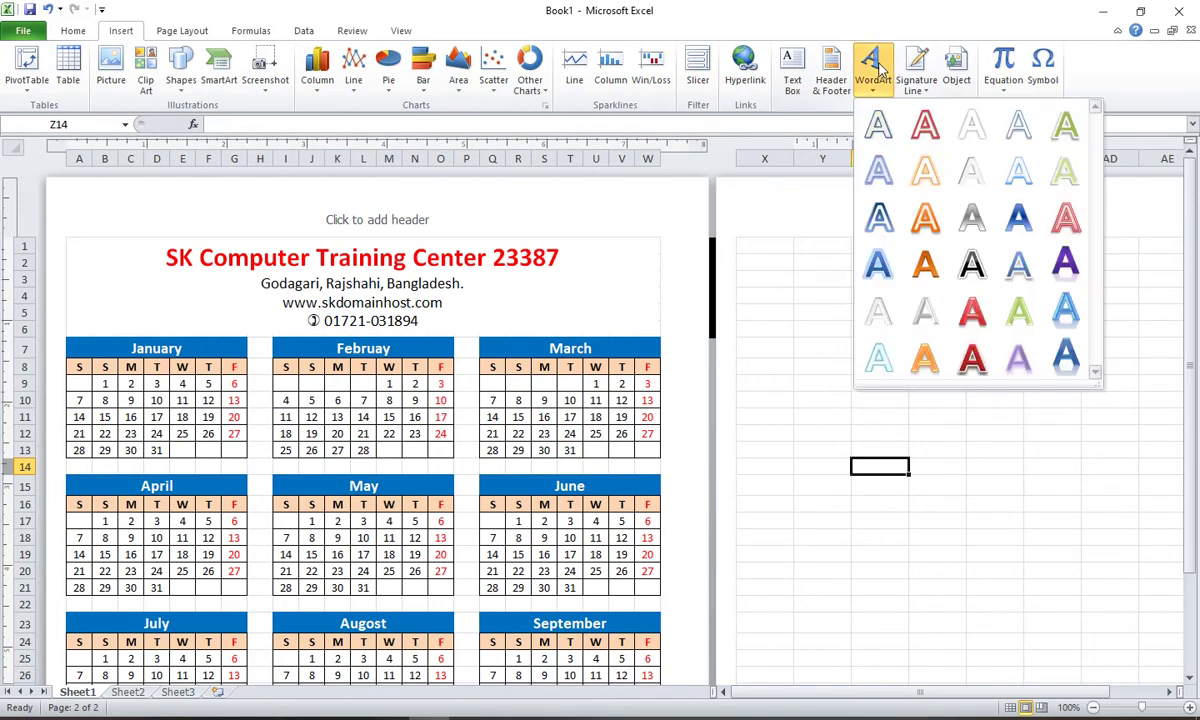
{"action": "left_click", "coordinate": [970, 357]}
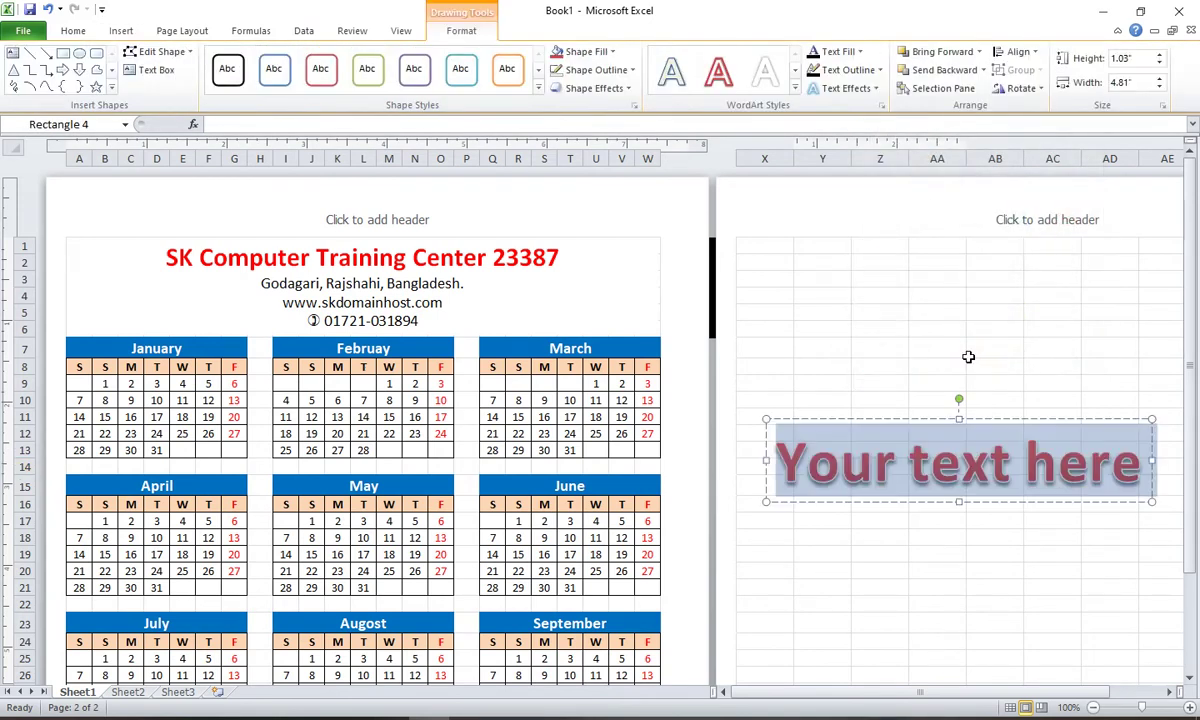
{"action": "type", "text": "2023"}
Step: Move the 2023 WordArt beside the title, above March
{"action": "left_click", "coordinate": [930, 294]}
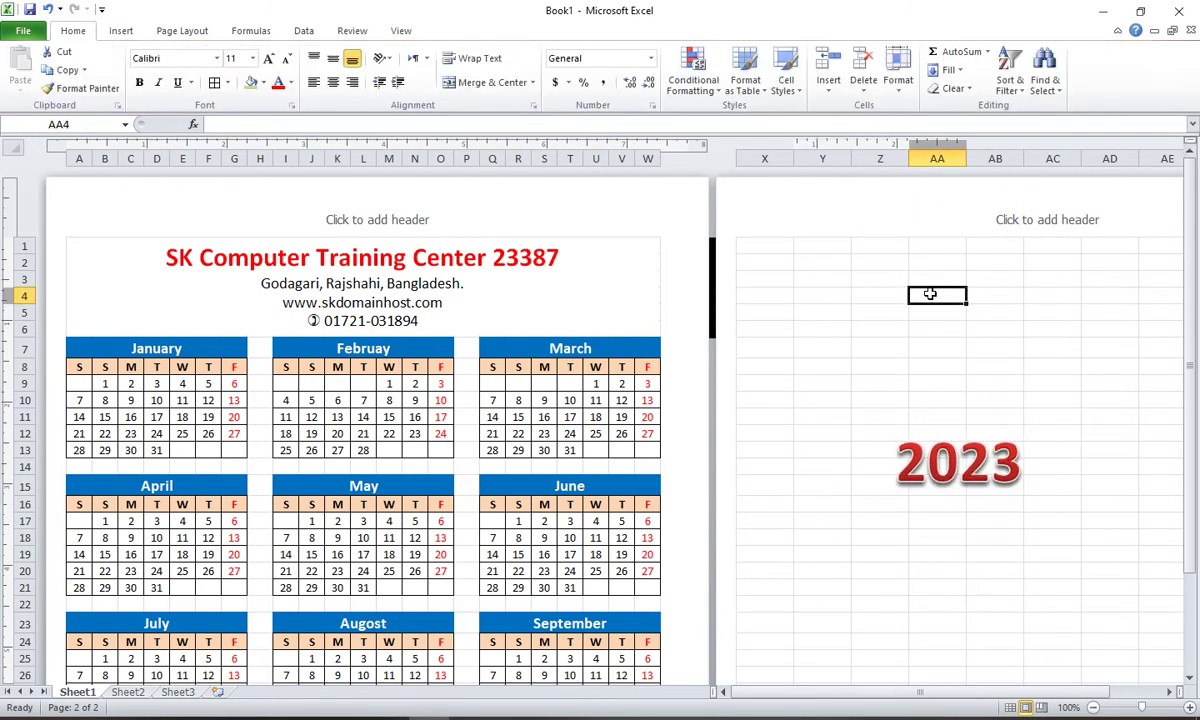
{"action": "left_click", "coordinate": [937, 457]}
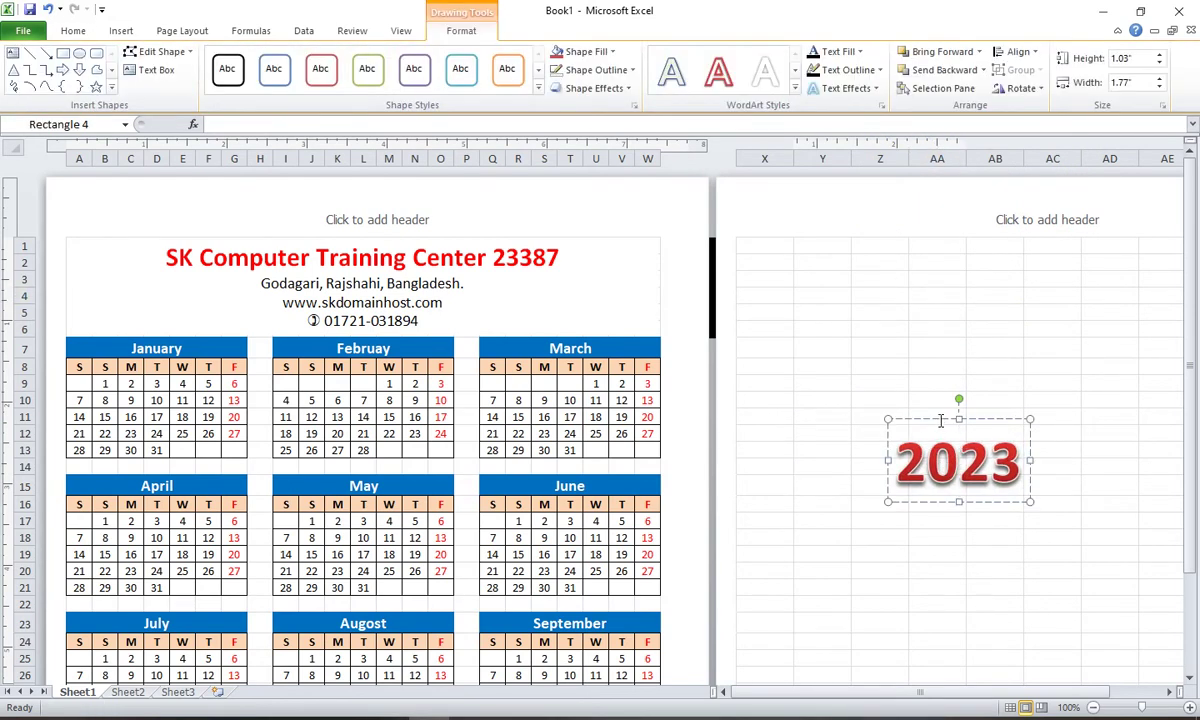
{"action": "mouse_move", "coordinate": [883, 390]}
{"action": "left_mouse_down"}
{"action": "mouse_move", "coordinate": [627, 333]}
{"action": "mouse_move", "coordinate": [569, 259]}
{"action": "left_mouse_up"}
{"action": "left_click", "coordinate": [880, 367]}
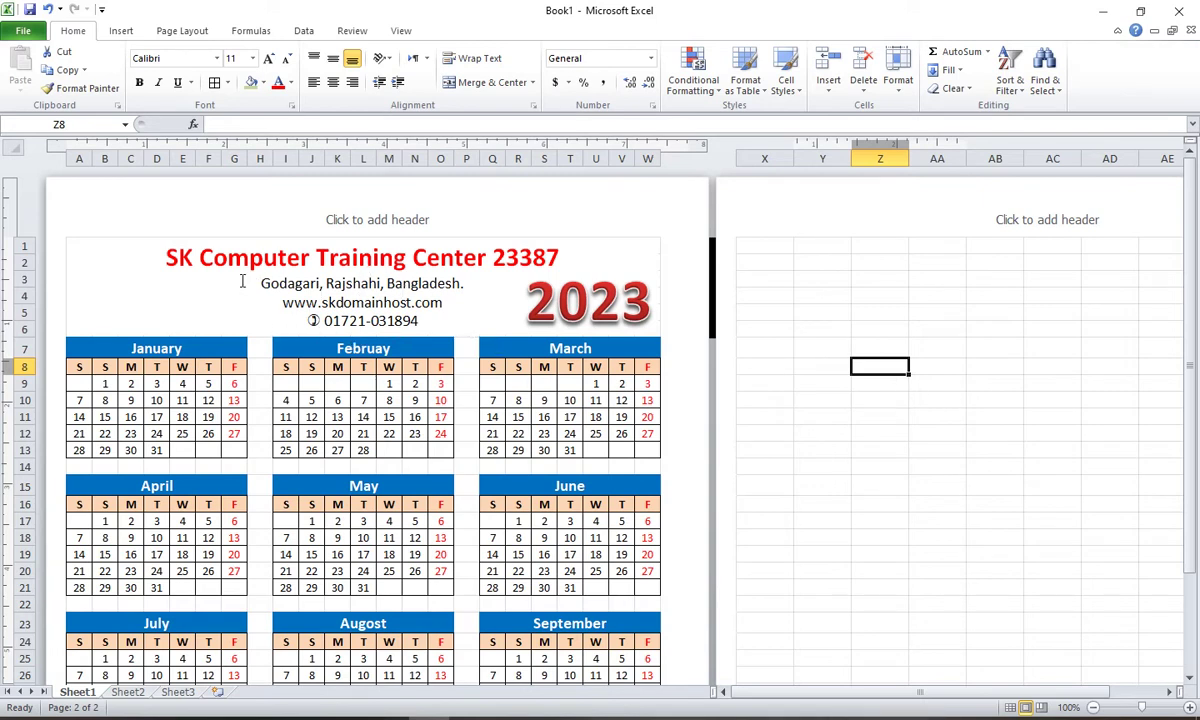
Step: Shorten the blank spacer row above the October–December calendars to 13 pixels
{"action": "scroll", "coordinate": [241, 281], "scroll_direction": "down", "scroll_amount": 6}
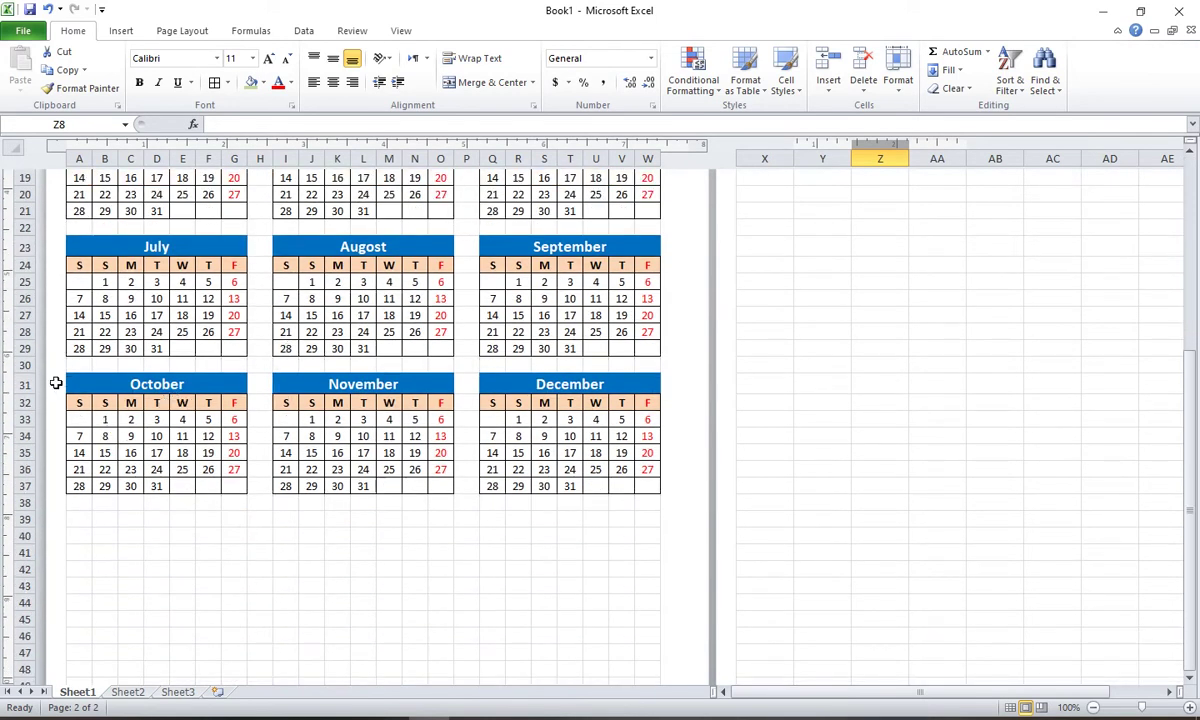
{"action": "left_click_drag", "start_coordinate": [20, 374], "coordinate": [20, 361]}
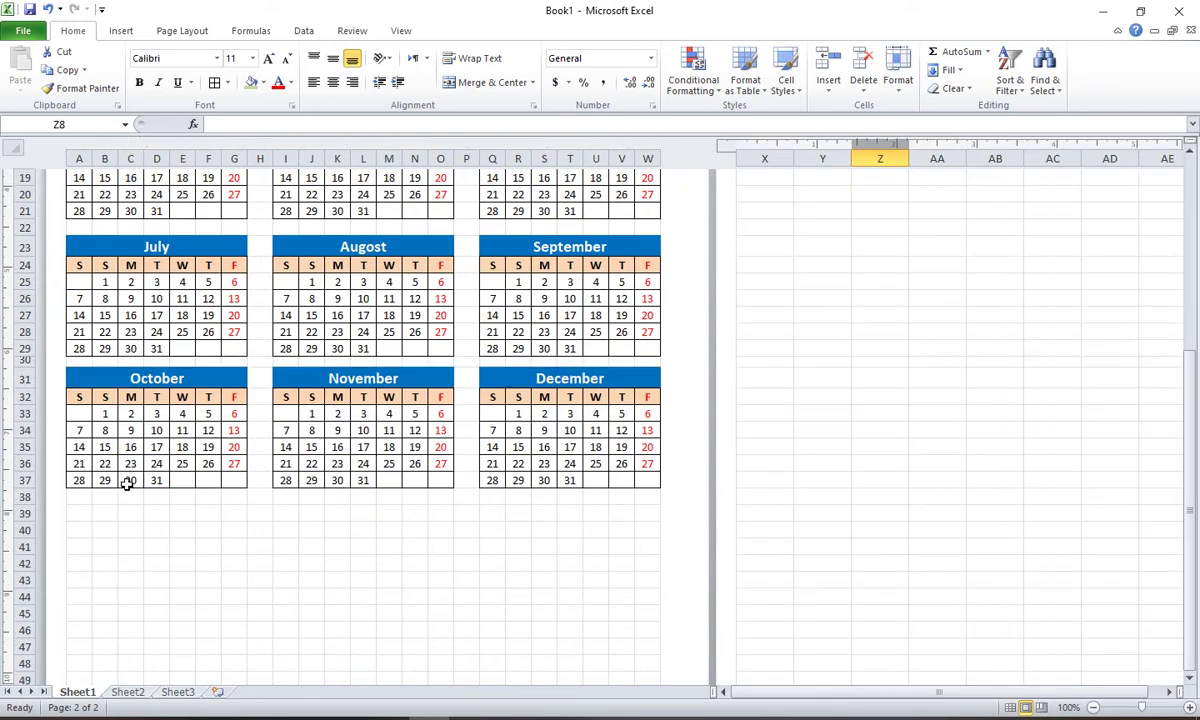
{"action": "scroll", "coordinate": [128, 483], "scroll_direction": "up", "scroll_amount": 7}
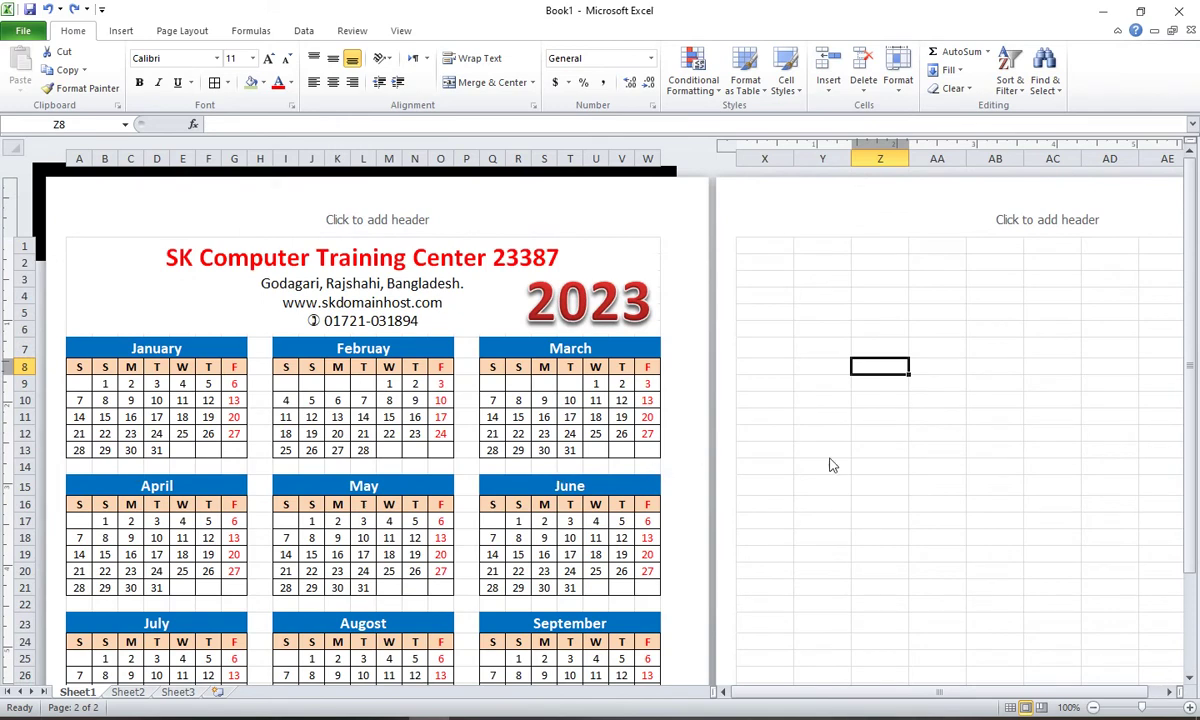
Step: Select cells A38:A40 as the empty spot below the October calendar
{"action": "left_click", "coordinate": [940, 425]}
{"action": "scroll", "coordinate": [616, 490], "scroll_direction": "down", "scroll_amount": 7}
{"action": "left_click", "coordinate": [131, 517]}
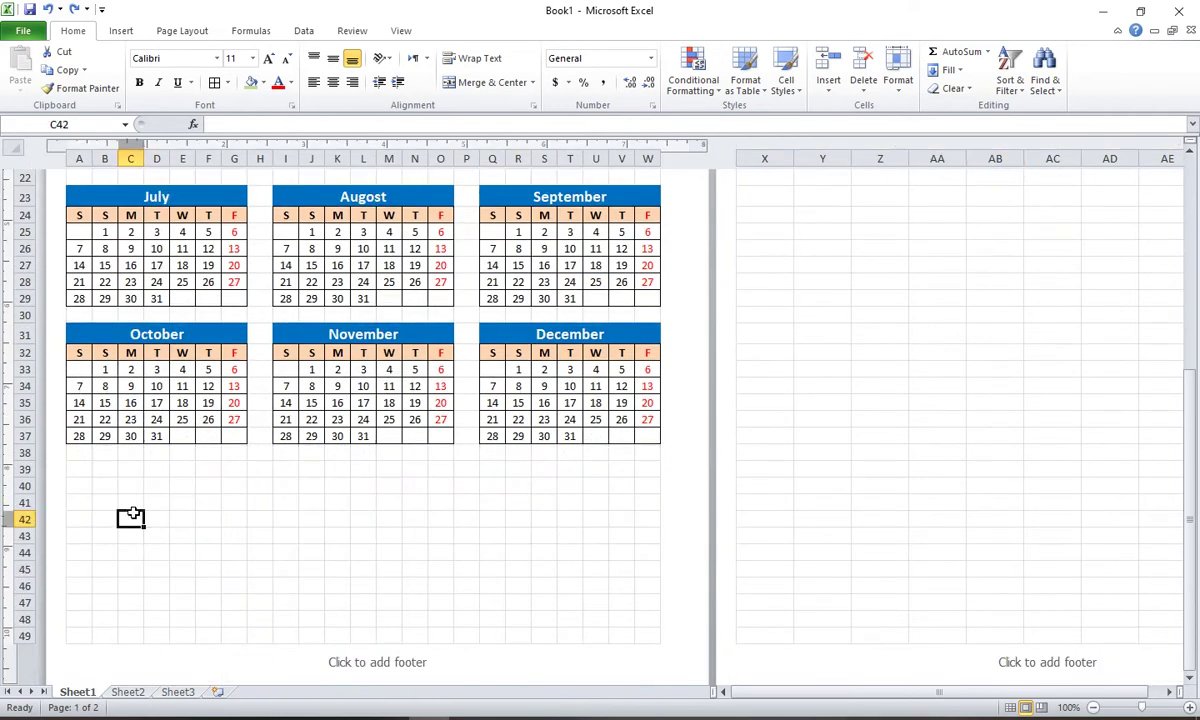
{"action": "scroll", "coordinate": [100, 490], "scroll_direction": "down", "scroll_amount": 1}
{"action": "left_click_drag", "start_coordinate": [76, 398], "coordinate": [637, 551]}
{"action": "left_click_drag", "start_coordinate": [86, 407], "coordinate": [82, 432]}
Step: From Insert > Picture, browse the Downloads folder and choose the calligraphy image file
{"action": "left_click", "coordinate": [120, 32]}
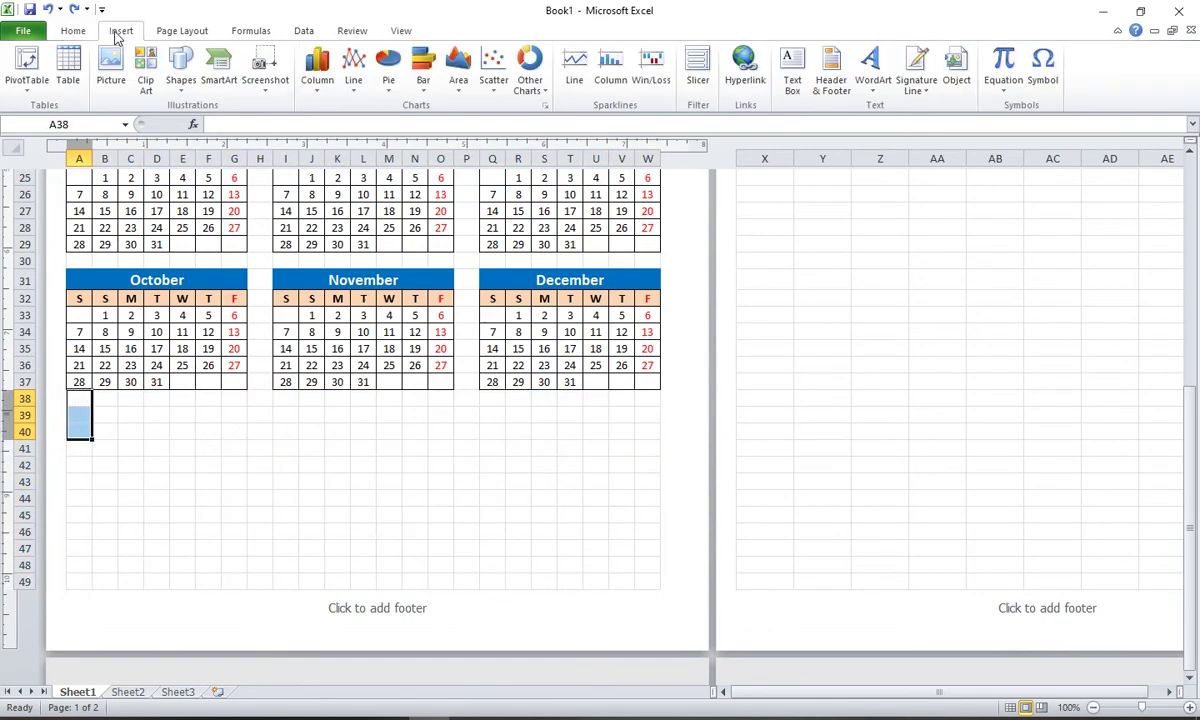
{"action": "left_click", "coordinate": [111, 68]}
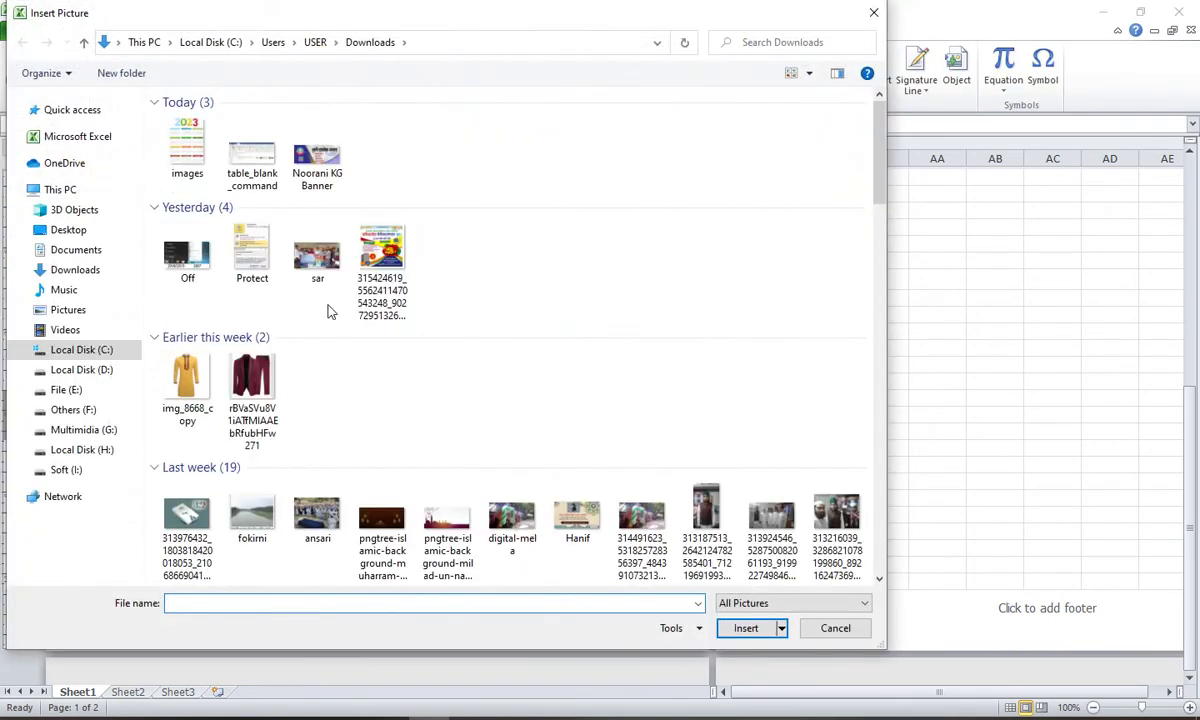
{"action": "left_click_drag", "start_coordinate": [879, 158], "coordinate": [888, 340]}
{"action": "left_click_drag", "start_coordinate": [890, 405], "coordinate": [877, 477]}
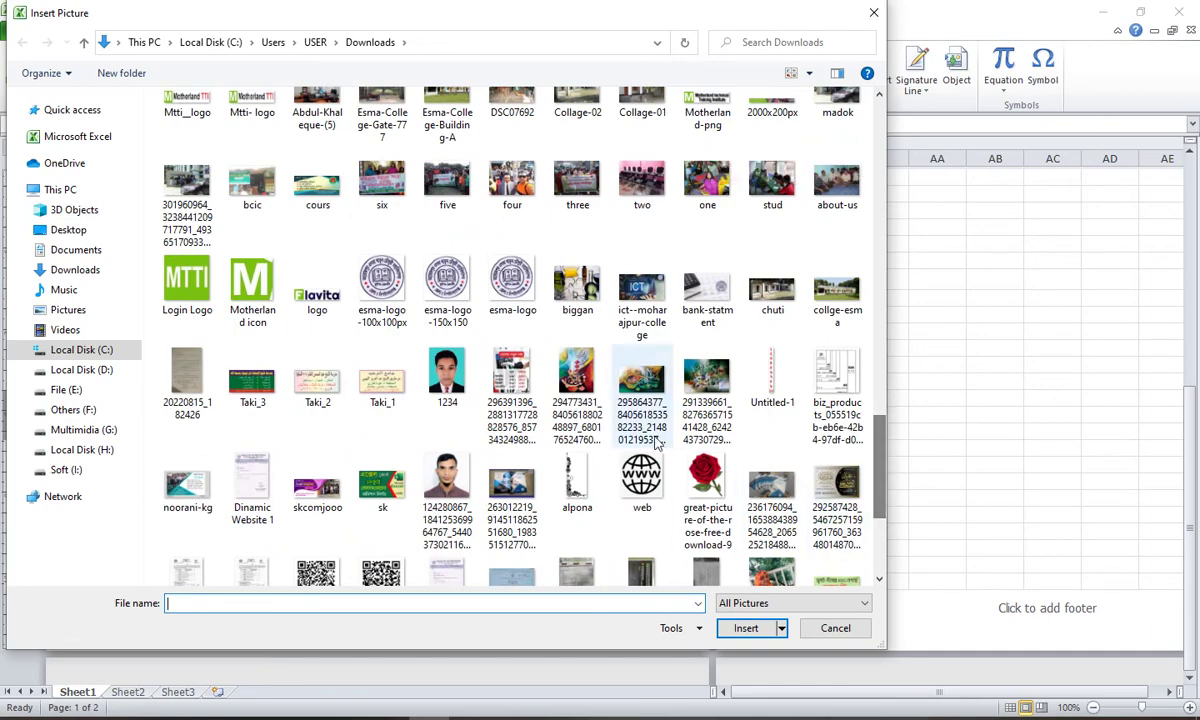
{"action": "left_click", "coordinate": [641, 380]}
Step: Insert the calligraphy picture, shrink it to about 4.09" by 6.82", and widen it toward calendar width
{"action": "left_click", "coordinate": [746, 629]}
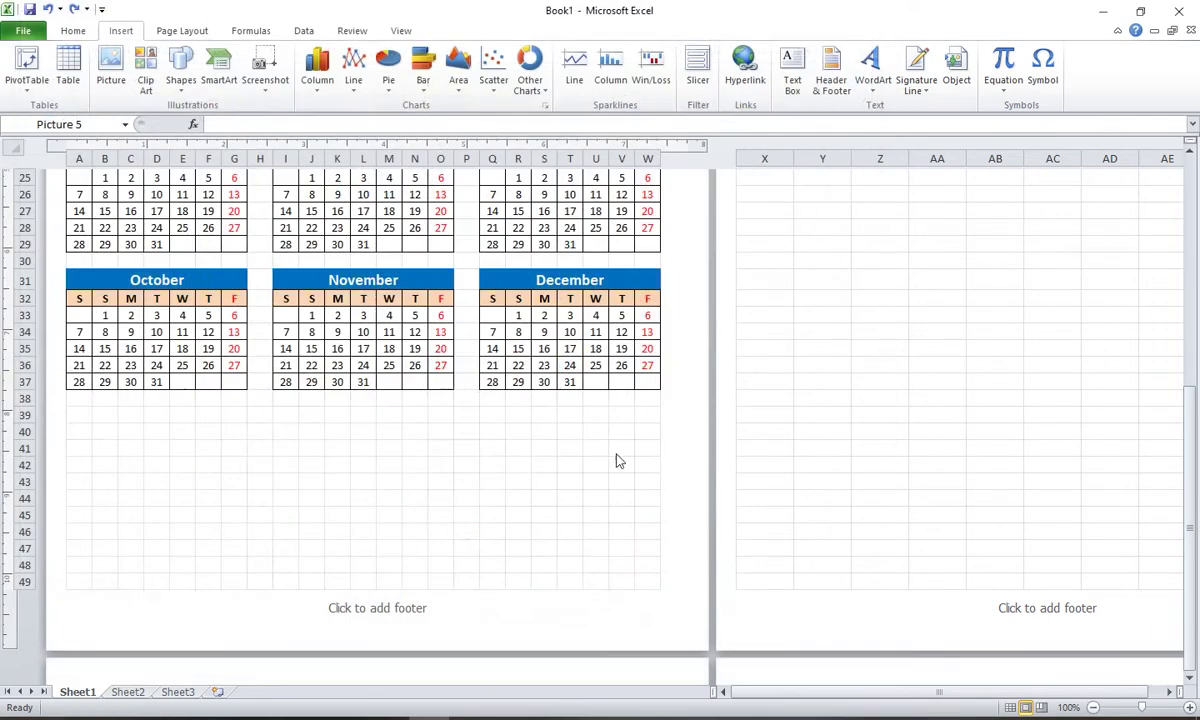
{"action": "scroll", "coordinate": [612, 445], "scroll_direction": "down", "scroll_amount": 1}
{"action": "scroll", "coordinate": [605, 420], "scroll_direction": "down", "scroll_amount": 8}
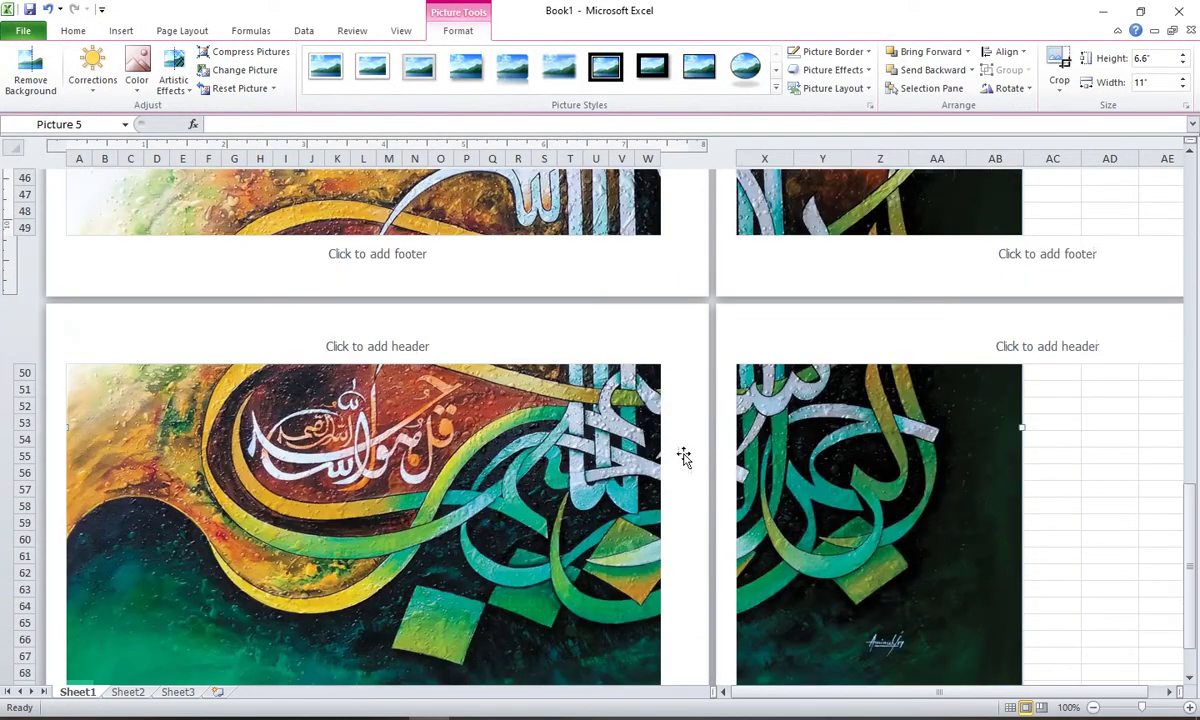
{"action": "scroll", "coordinate": [956, 404], "scroll_direction": "up", "scroll_amount": 2}
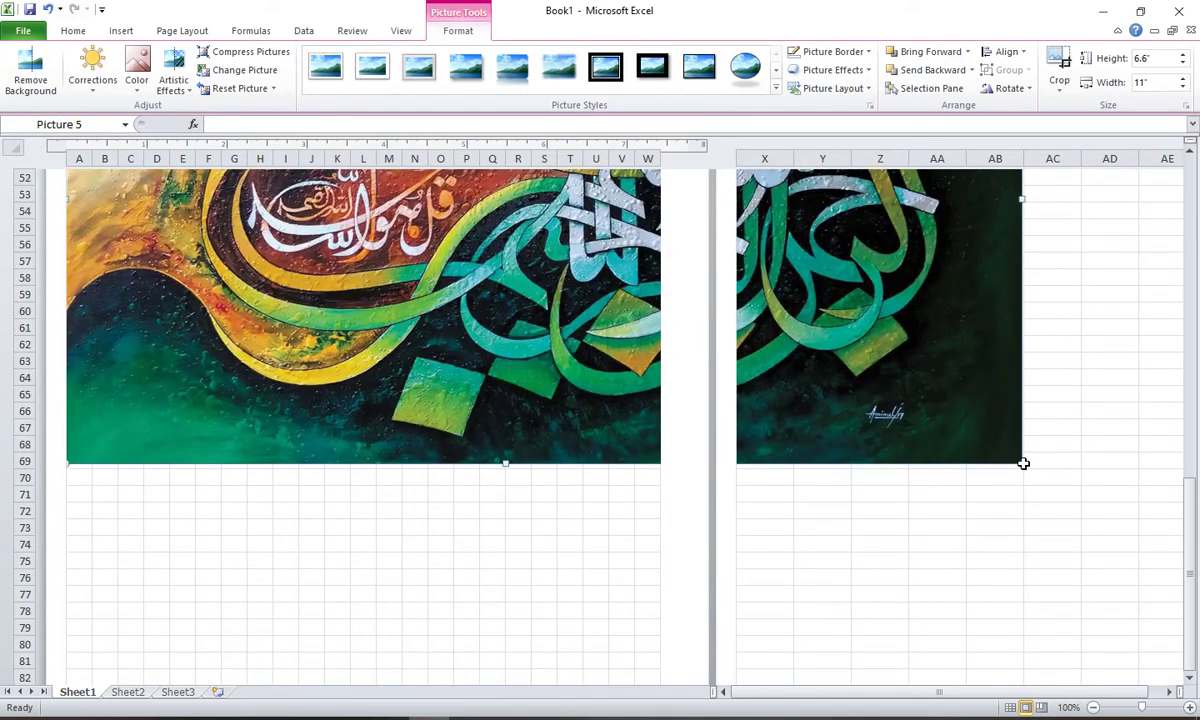
{"action": "left_click_drag", "start_coordinate": [1021, 463], "coordinate": [628, 264]}
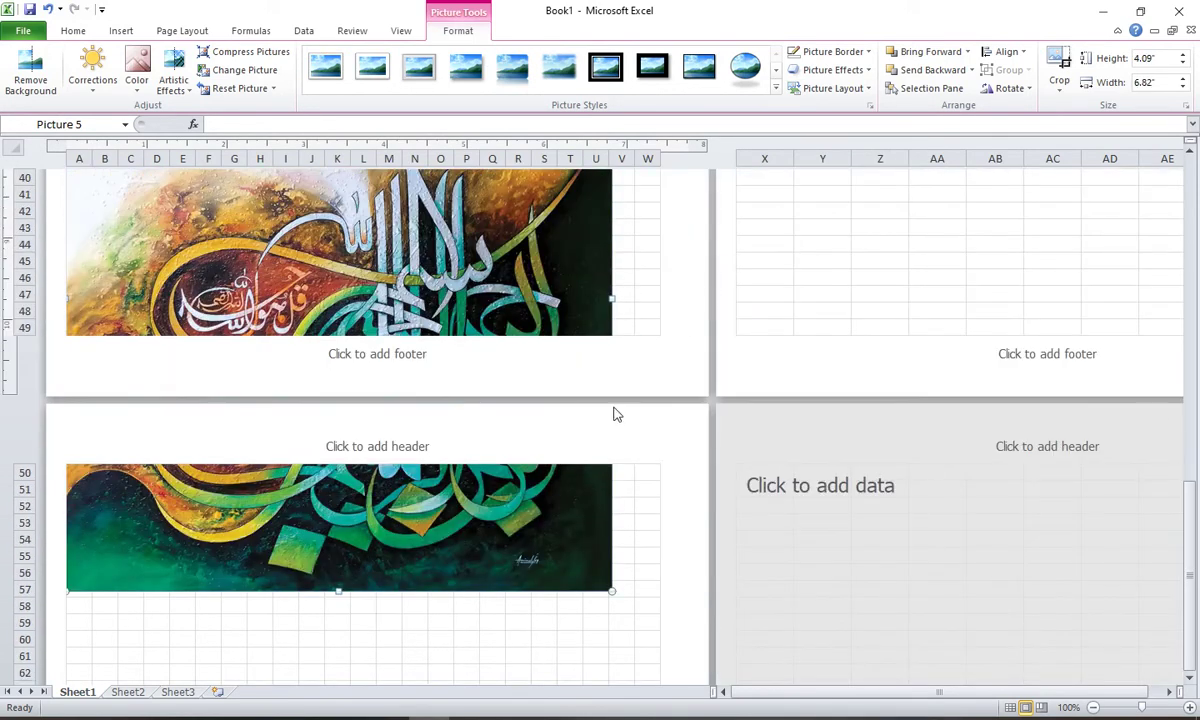
{"action": "left_click_drag", "start_coordinate": [548, 484], "coordinate": [488, 517]}
{"action": "scroll", "coordinate": [477, 320], "scroll_direction": "up", "scroll_amount": 3}
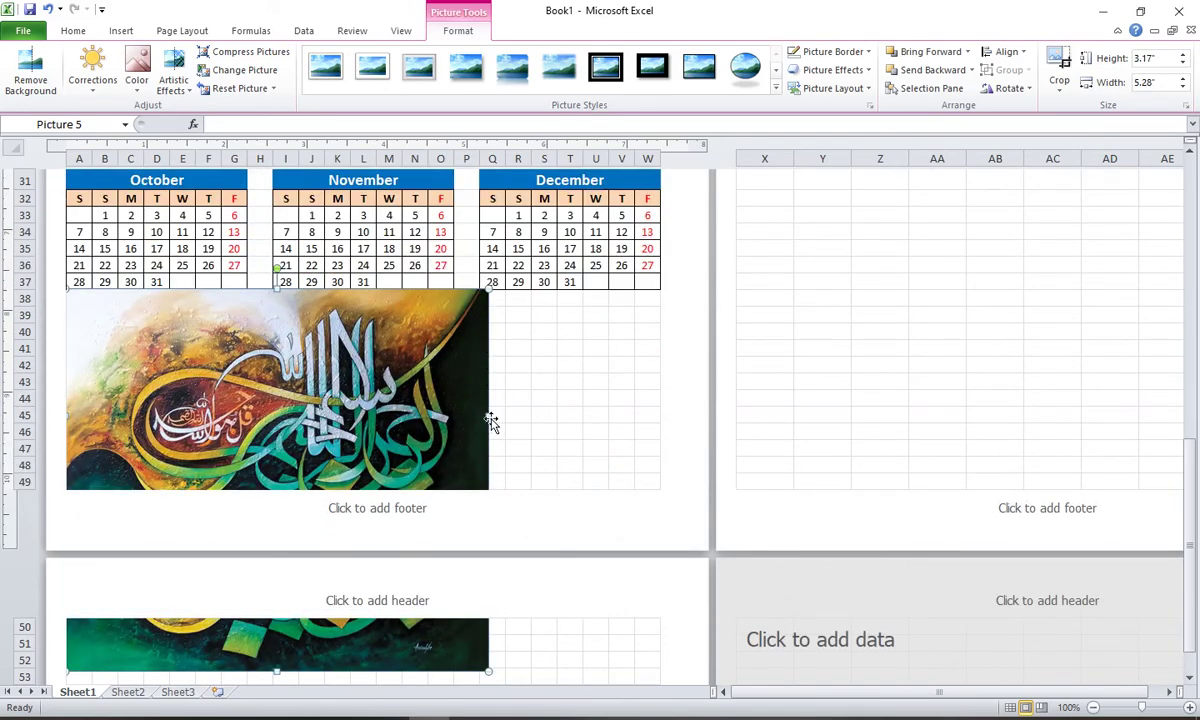
{"action": "left_click_drag", "start_coordinate": [489, 415], "coordinate": [660, 422]}
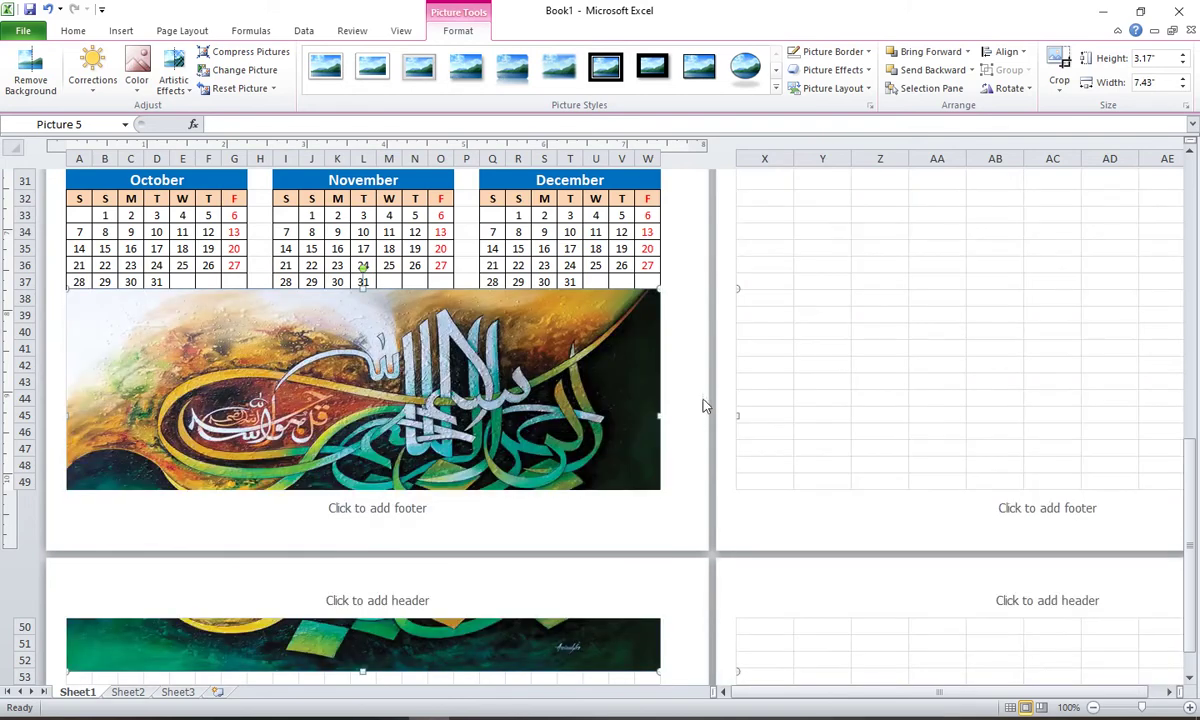
Step: Lower the picture height in five steps and widen it to 2.54" by 7.43" under the calendars
{"action": "left_click", "coordinate": [1182, 64]}
{"action": "left_click", "coordinate": [1182, 64]}
{"action": "left_click", "coordinate": [1182, 64]}
{"action": "left_click", "coordinate": [1182, 64]}
{"action": "left_click", "coordinate": [1182, 64]}
{"action": "left_click", "coordinate": [1182, 64]}
{"action": "left_click", "coordinate": [1182, 64]}
{"action": "left_click", "coordinate": [1182, 64]}
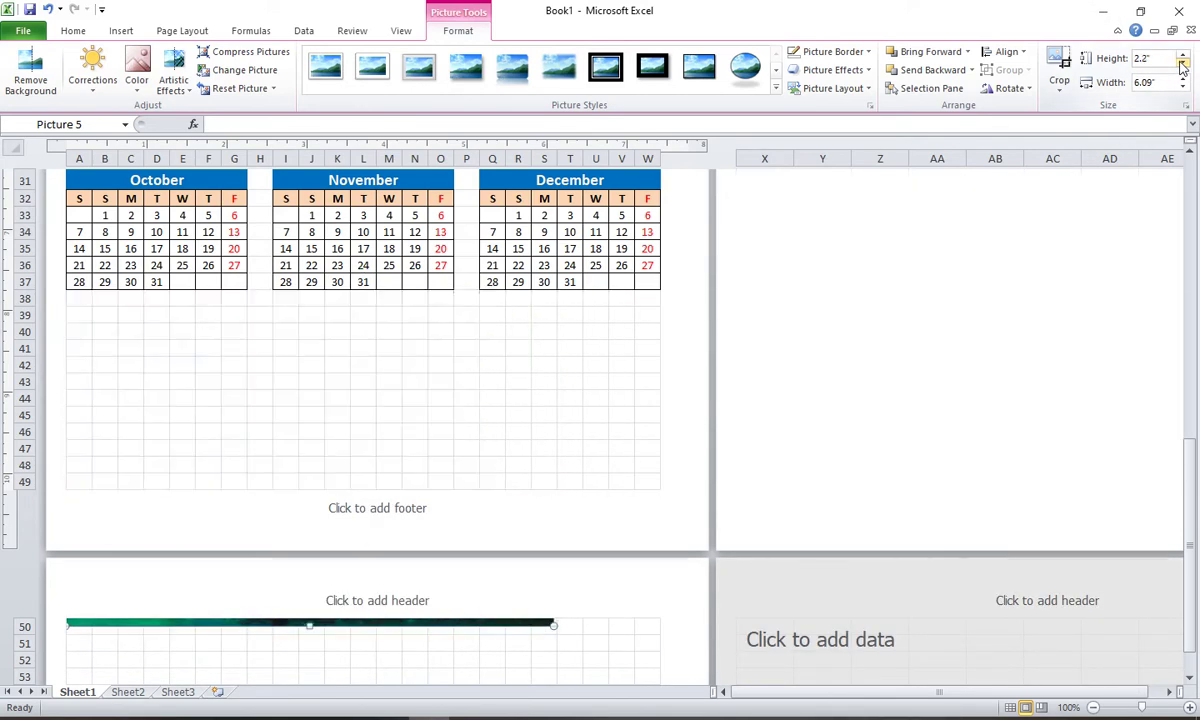
{"action": "left_click", "coordinate": [1182, 64]}
{"action": "left_click", "coordinate": [1182, 64]}
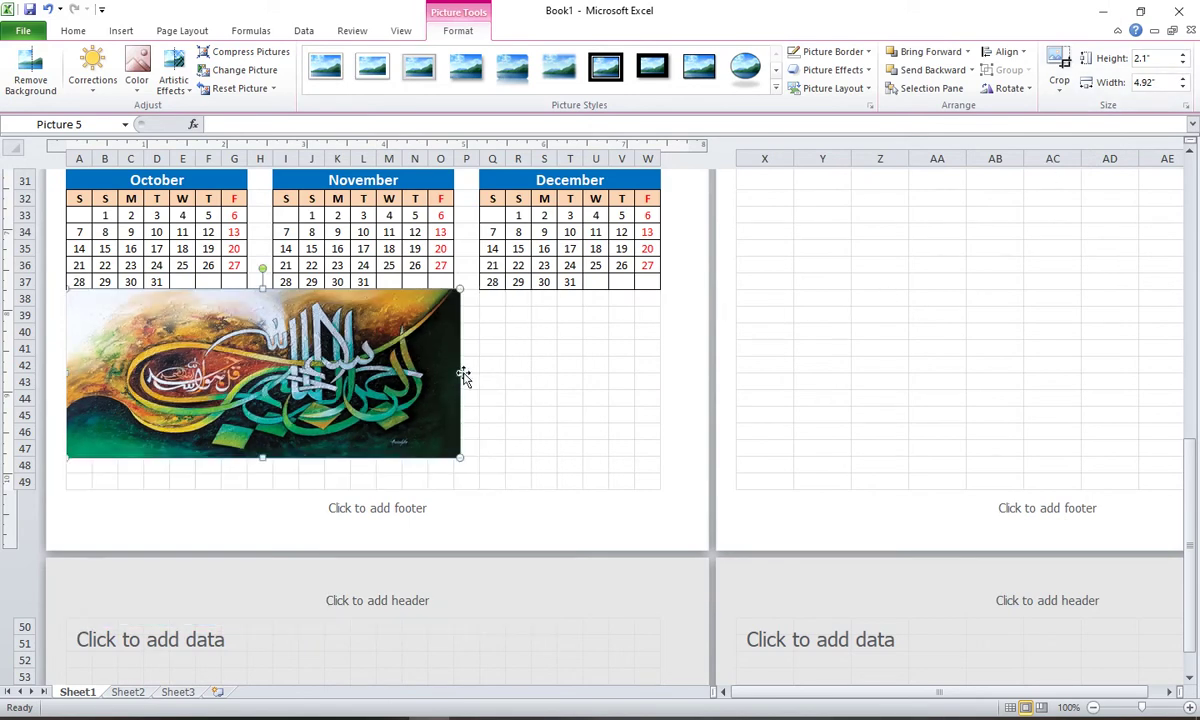
{"action": "left_click_drag", "start_coordinate": [460, 374], "coordinate": [661, 370]}
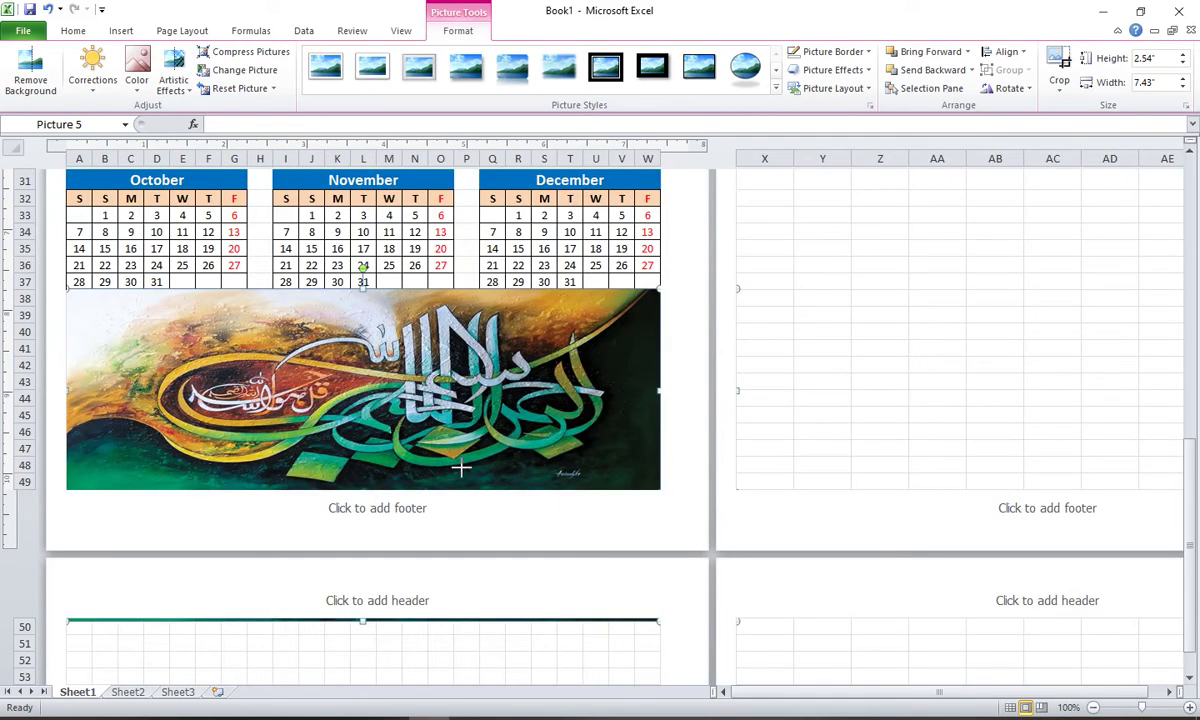
{"action": "left_click", "coordinate": [937, 380]}
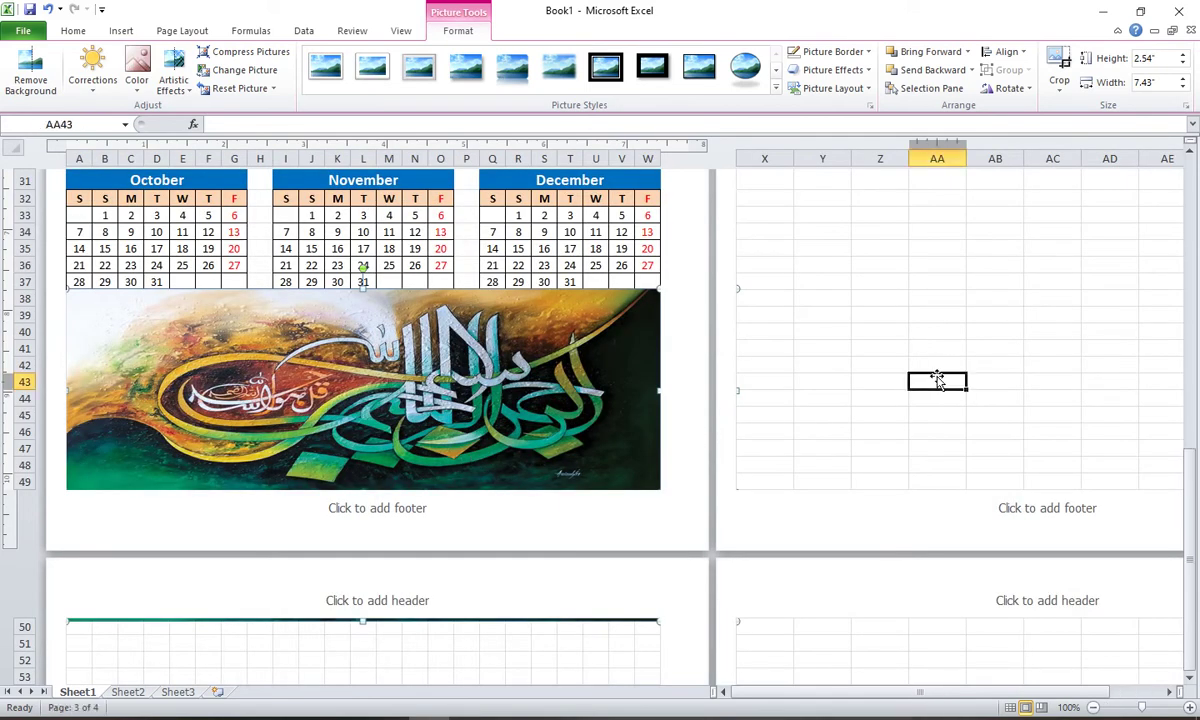
Step: Return to Normal view and nudge the calligraphy picture slightly down under the calendars
{"action": "left_click", "coordinate": [1011, 707]}
{"action": "scroll", "coordinate": [773, 465], "scroll_direction": "up", "scroll_amount": 3}
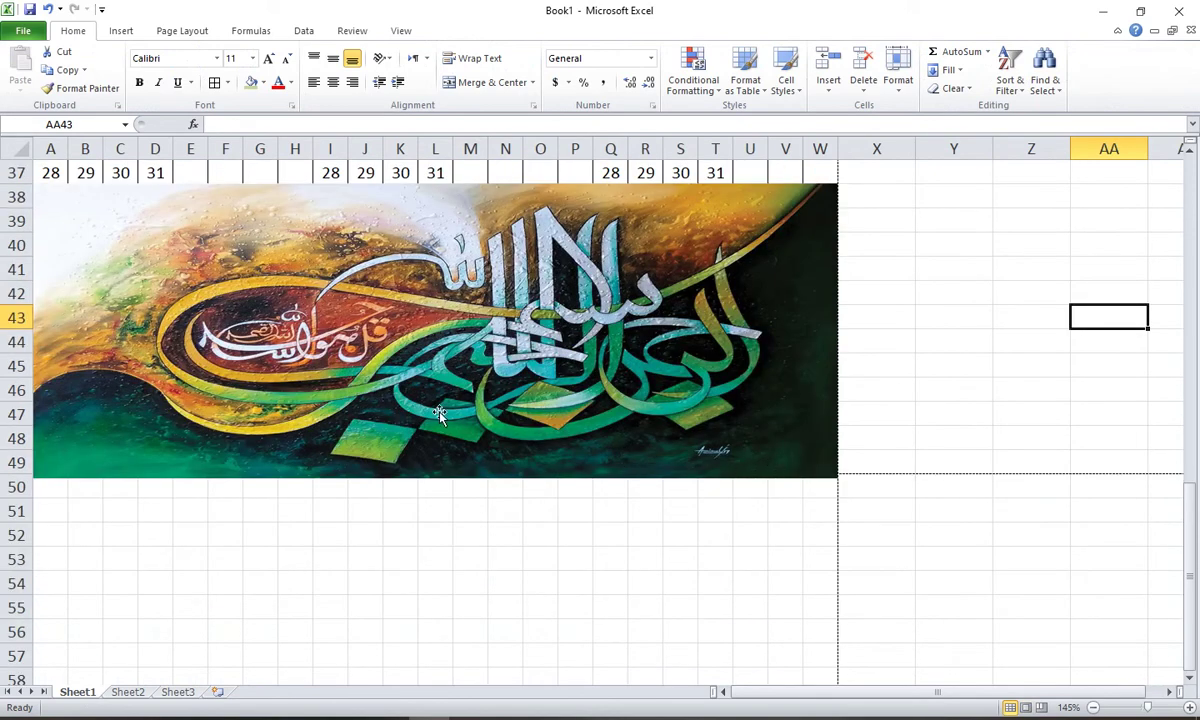
{"action": "scroll", "coordinate": [440, 415], "scroll_direction": "up", "scroll_amount": 3}
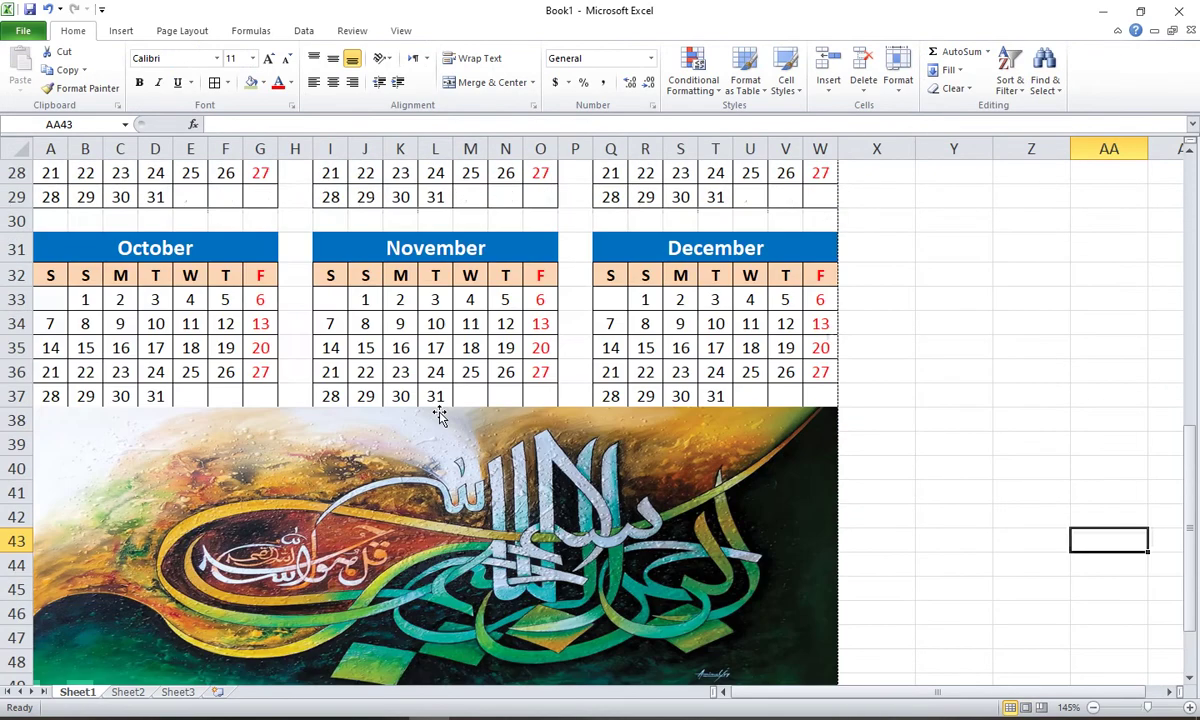
{"action": "left_click", "coordinate": [387, 433]}
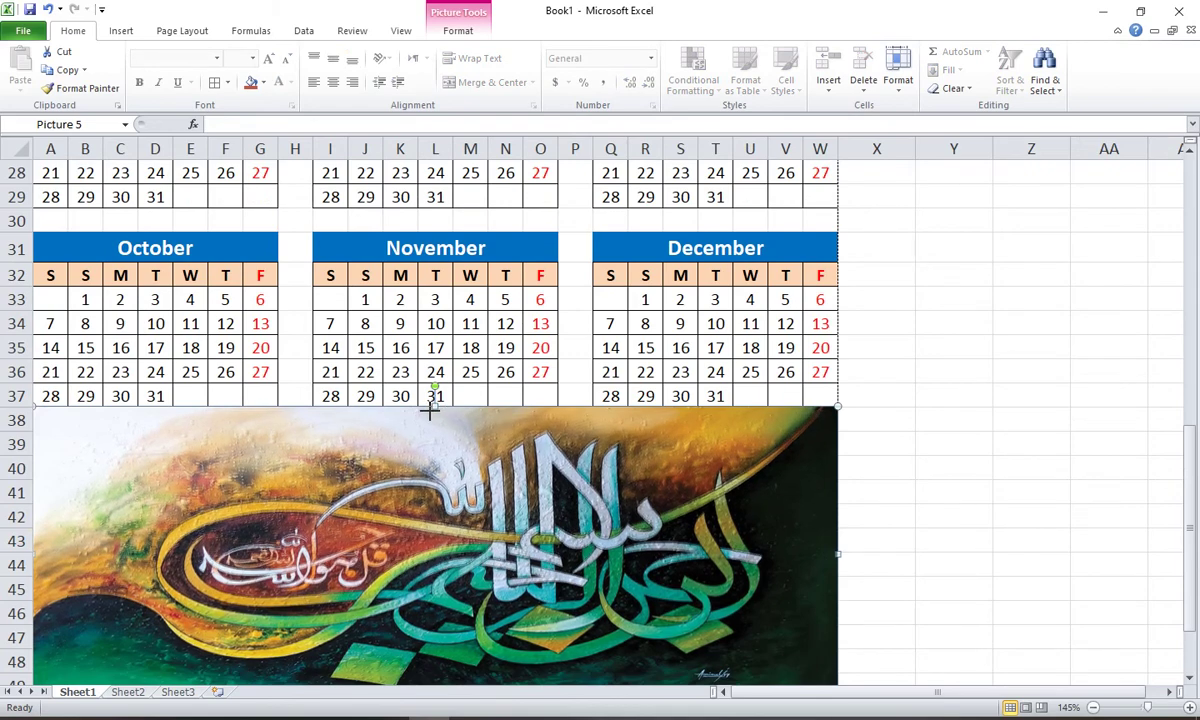
{"action": "left_click_drag", "start_coordinate": [429, 407], "coordinate": [429, 411]}
{"action": "left_click", "coordinate": [896, 378]}
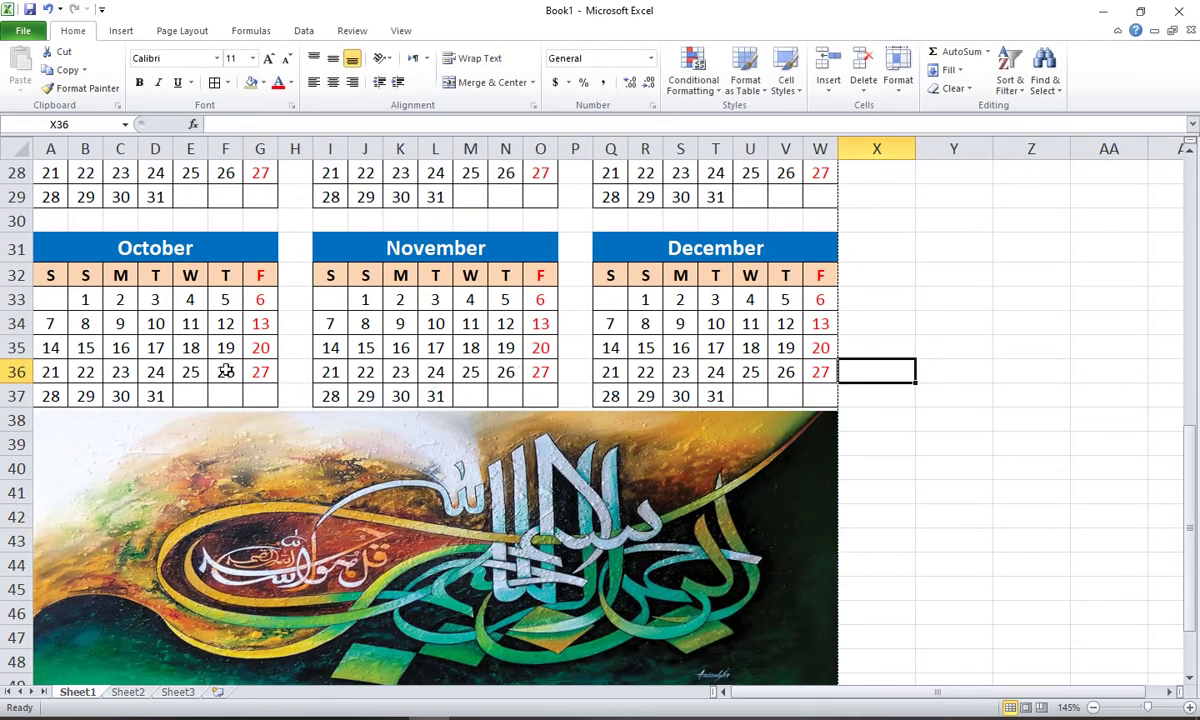
Step: Shorten the spacer row below the April–June calendars
{"action": "scroll", "coordinate": [171, 323], "scroll_direction": "up", "scroll_amount": 9}
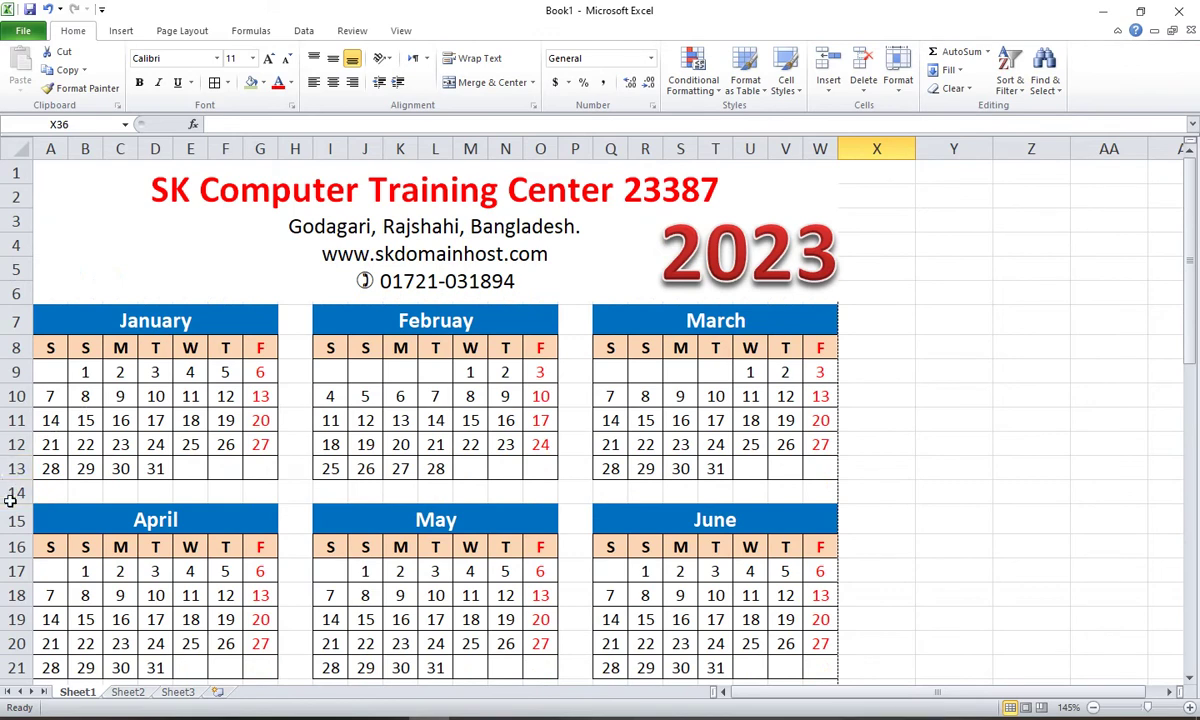
{"action": "left_click_drag", "start_coordinate": [18, 503], "coordinate": [18, 495]}
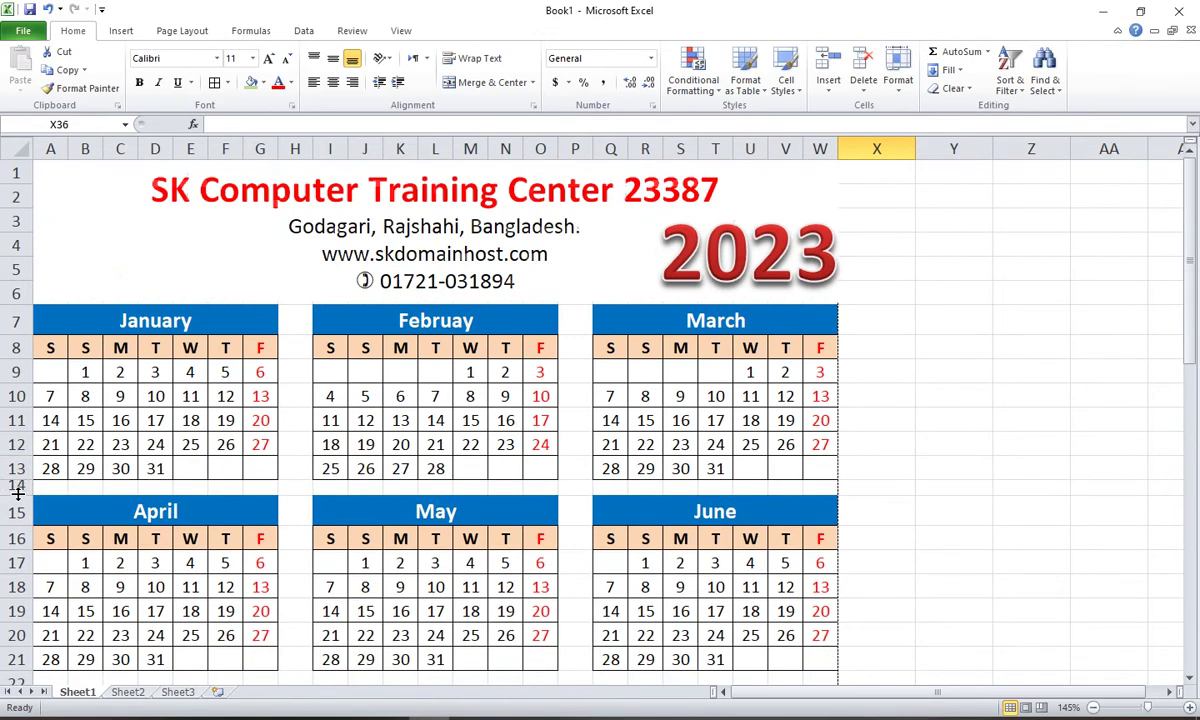
{"action": "scroll", "coordinate": [18, 463], "scroll_direction": "down", "scroll_amount": 2}
{"action": "left_click_drag", "start_coordinate": [21, 550], "coordinate": [20, 519]}
Step: Stretch the calligraphy picture taller so its bottom edge reaches row 50
{"action": "scroll", "coordinate": [21, 540], "scroll_direction": "down", "scroll_amount": 3}
{"action": "scroll", "coordinate": [28, 518], "scroll_direction": "down", "scroll_amount": 5}
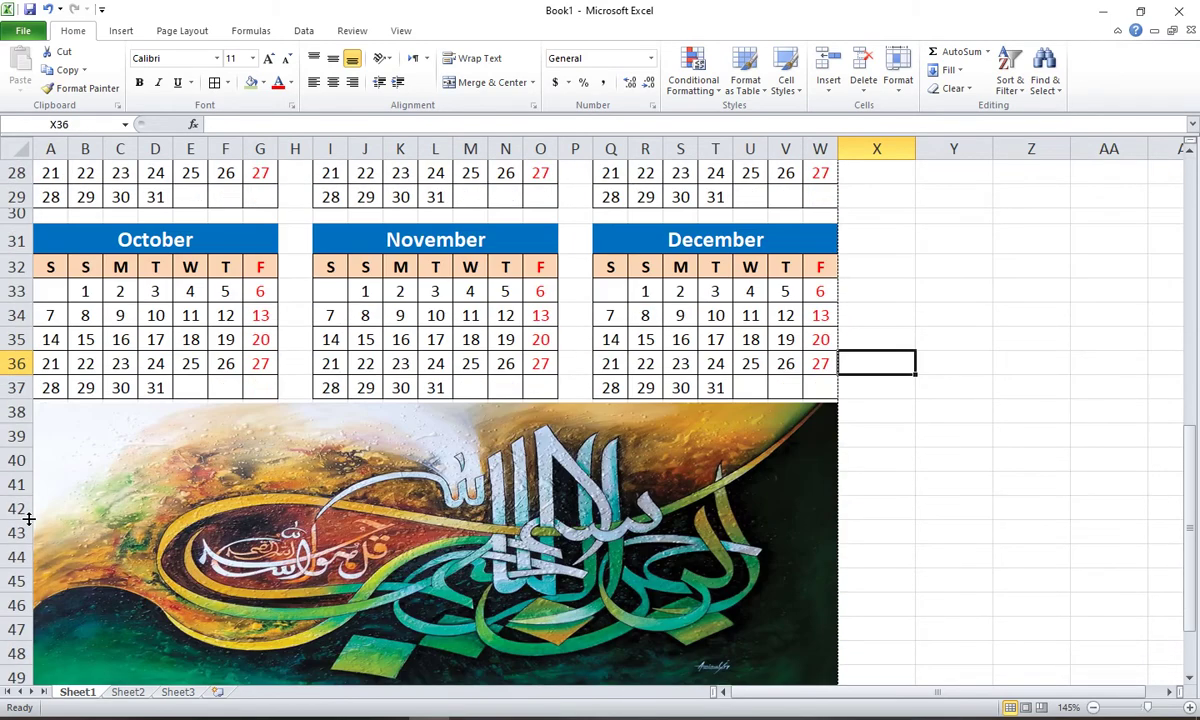
{"action": "scroll", "coordinate": [405, 542], "scroll_direction": "down", "scroll_amount": 2}
{"action": "left_click", "coordinate": [405, 468]}
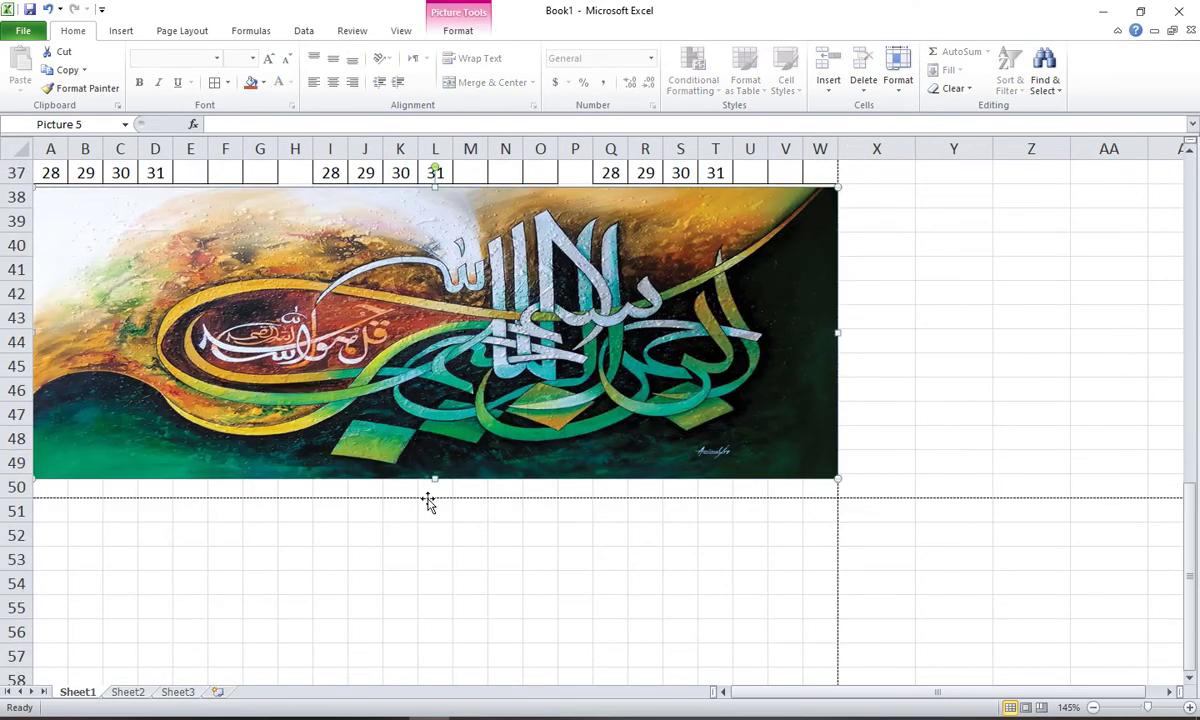
{"action": "left_click_drag", "start_coordinate": [436, 478], "coordinate": [437, 498]}
{"action": "left_click", "coordinate": [468, 556]}
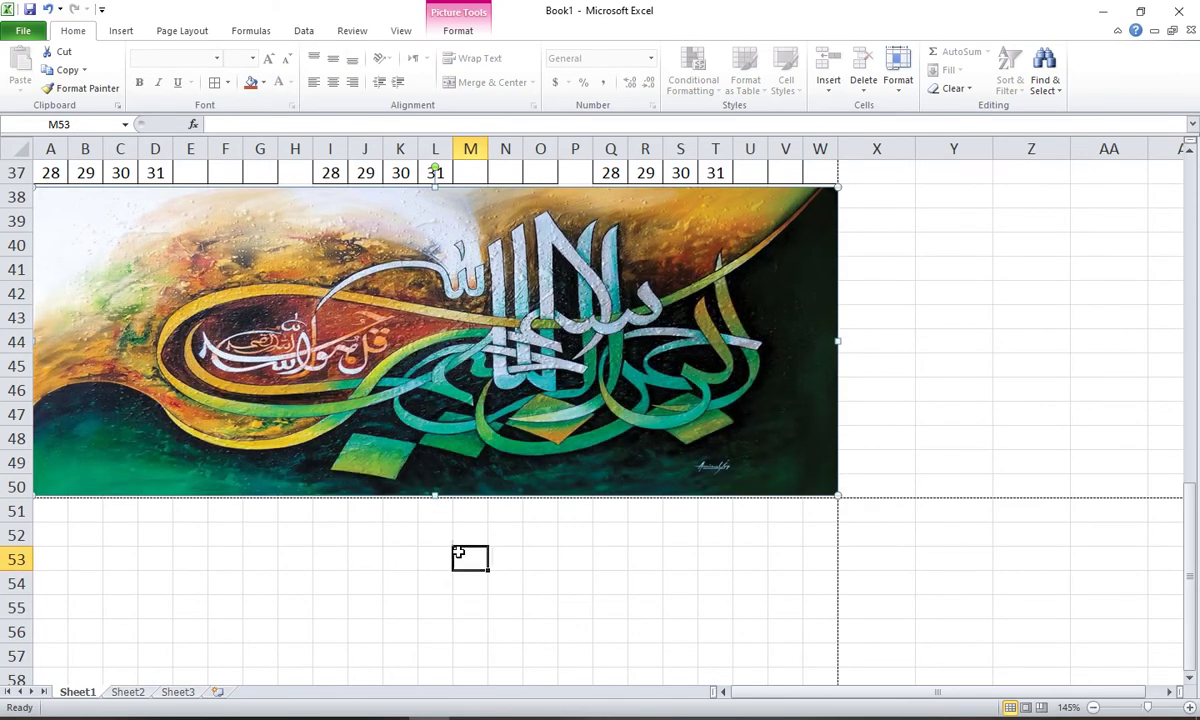
{"action": "scroll", "coordinate": [338, 392], "scroll_direction": "up", "scroll_amount": 12}
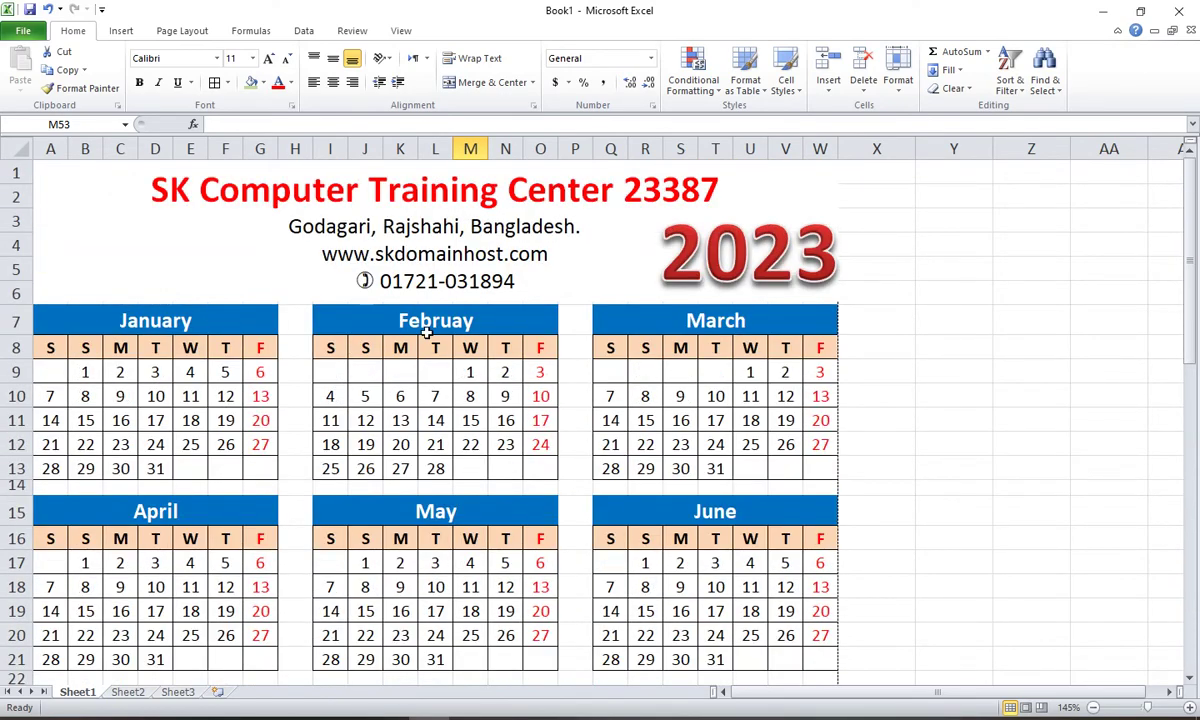
{"action": "scroll", "coordinate": [426, 333], "scroll_direction": "down", "scroll_amount": 2}
{"action": "left_click", "coordinate": [672, 355]}
{"action": "scroll", "coordinate": [510, 340], "scroll_direction": "down", "scroll_amount": 4}
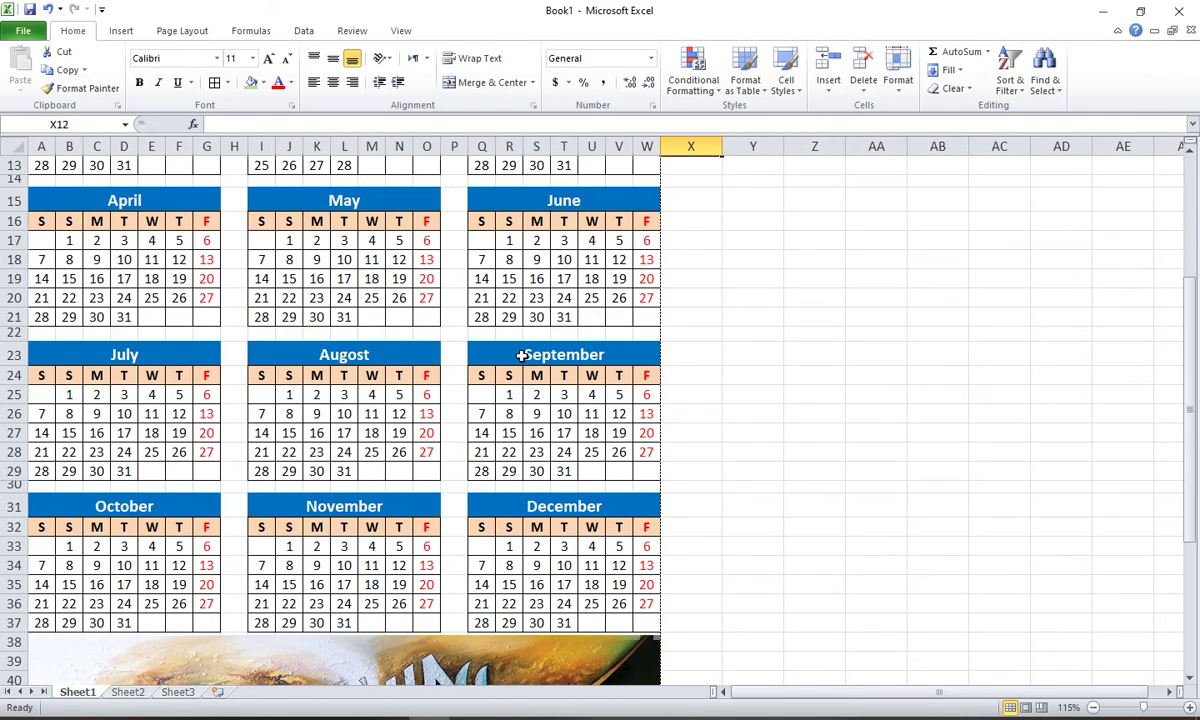
{"action": "scroll", "coordinate": [521, 355], "scroll_direction": "up", "scroll_amount": 4}
{"action": "left_click", "coordinate": [612, 243]}
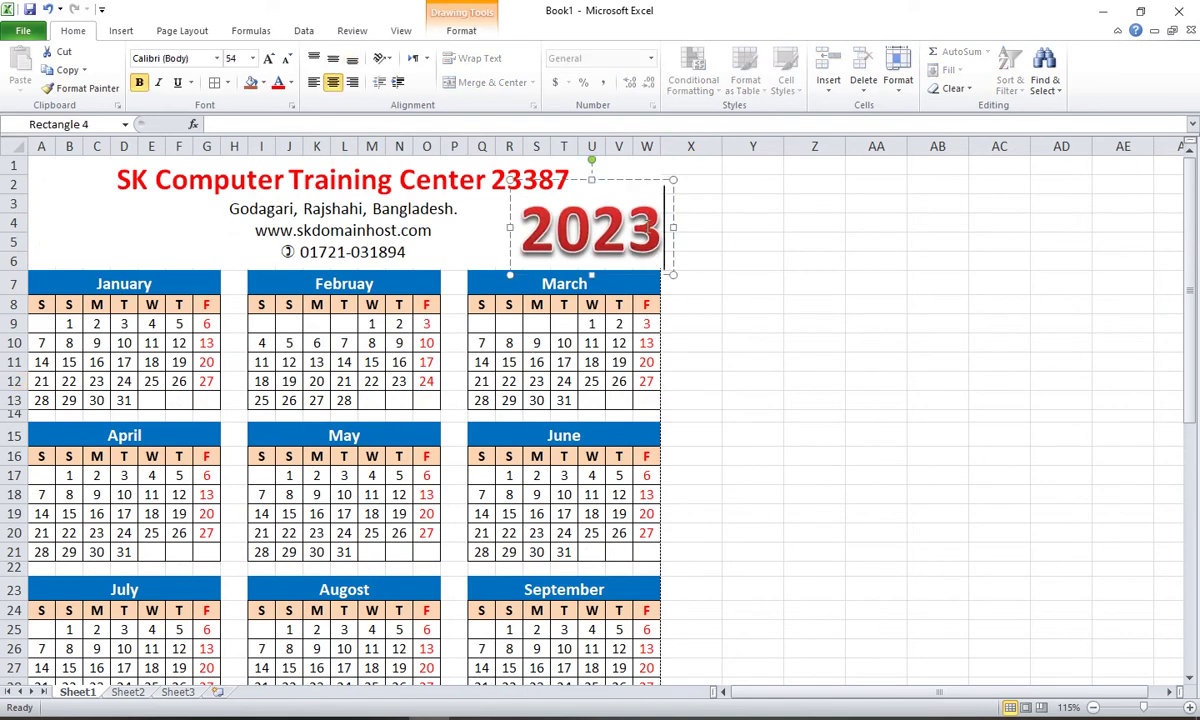
{"action": "left_click", "coordinate": [690, 240]}
{"action": "left_click", "coordinate": [258, 208]}
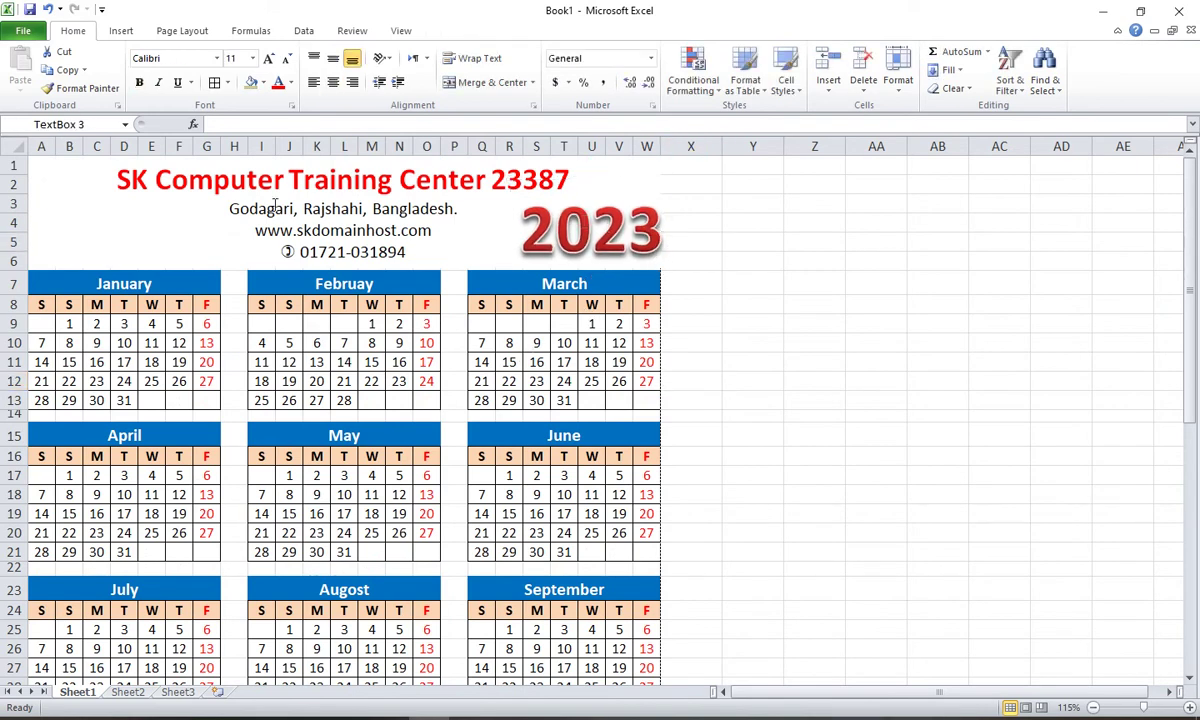
{"action": "left_click", "coordinate": [258, 237]}
{"action": "scroll", "coordinate": [230, 327], "scroll_direction": "down", "scroll_amount": 9}
{"action": "left_click", "coordinate": [242, 425]}
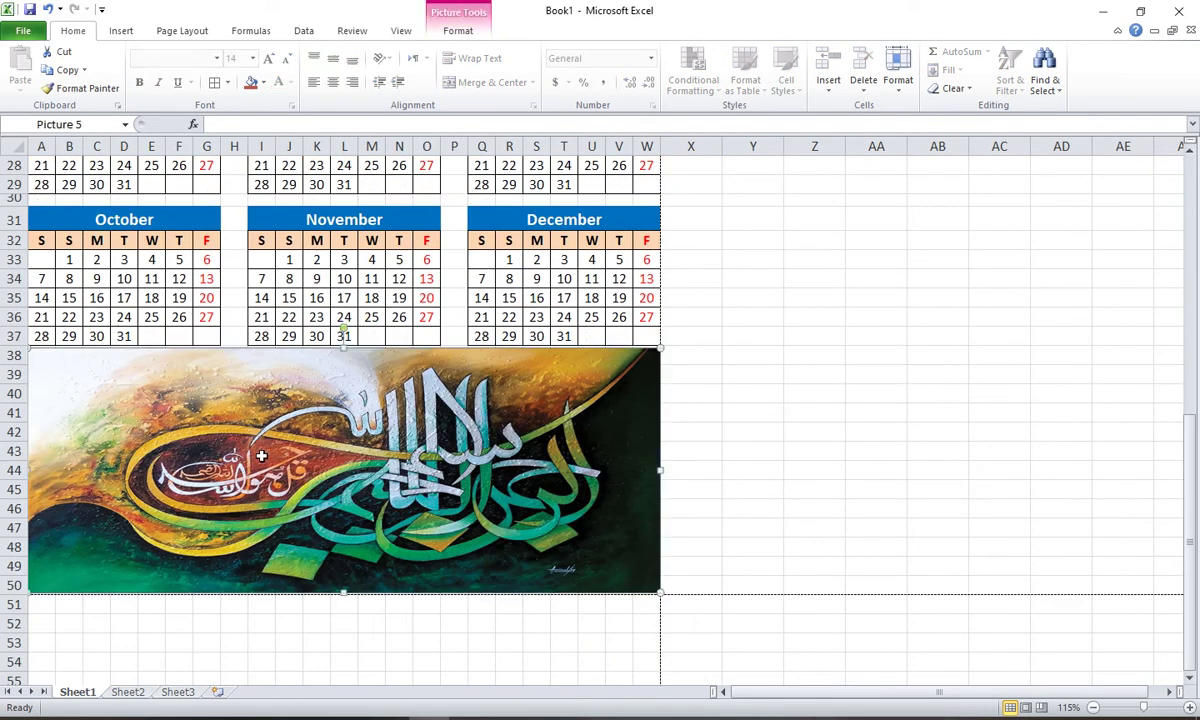
{"action": "scroll", "coordinate": [325, 475], "scroll_direction": "up", "scroll_amount": 6}
{"action": "scroll", "coordinate": [325, 475], "scroll_direction": "up", "scroll_amount": 3}
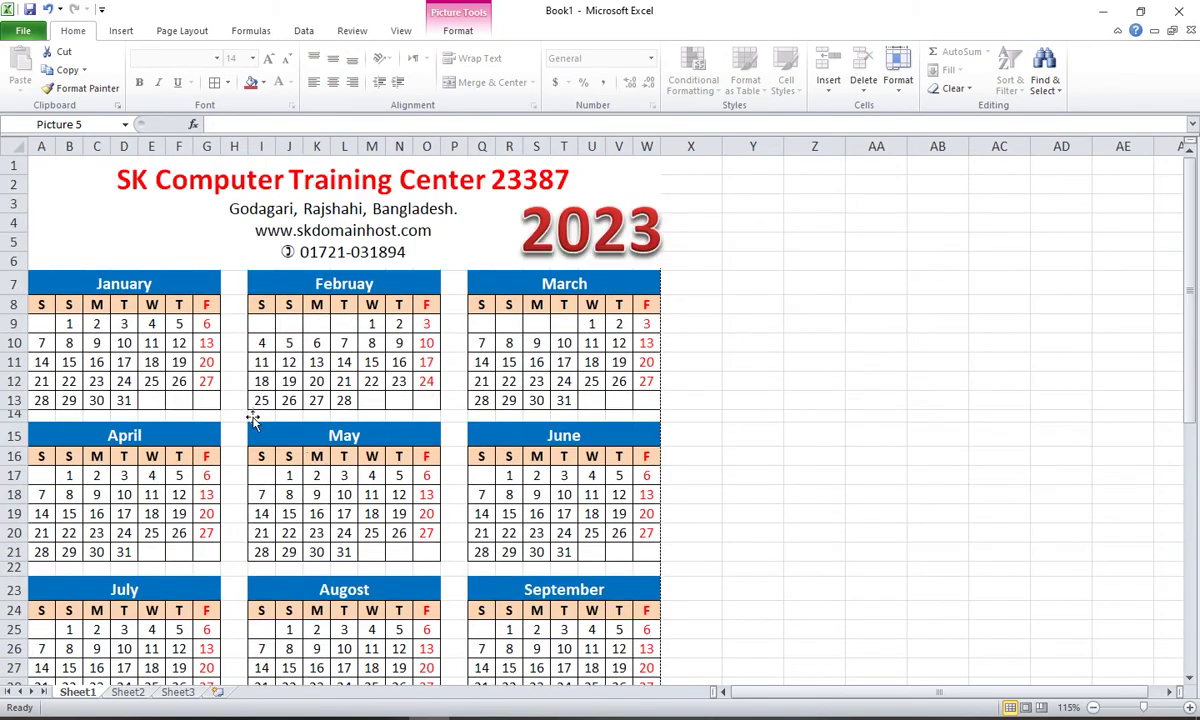
{"action": "left_click", "coordinate": [316, 228]}
{"action": "scroll", "coordinate": [224, 210], "scroll_direction": "down", "scroll_amount": 5}
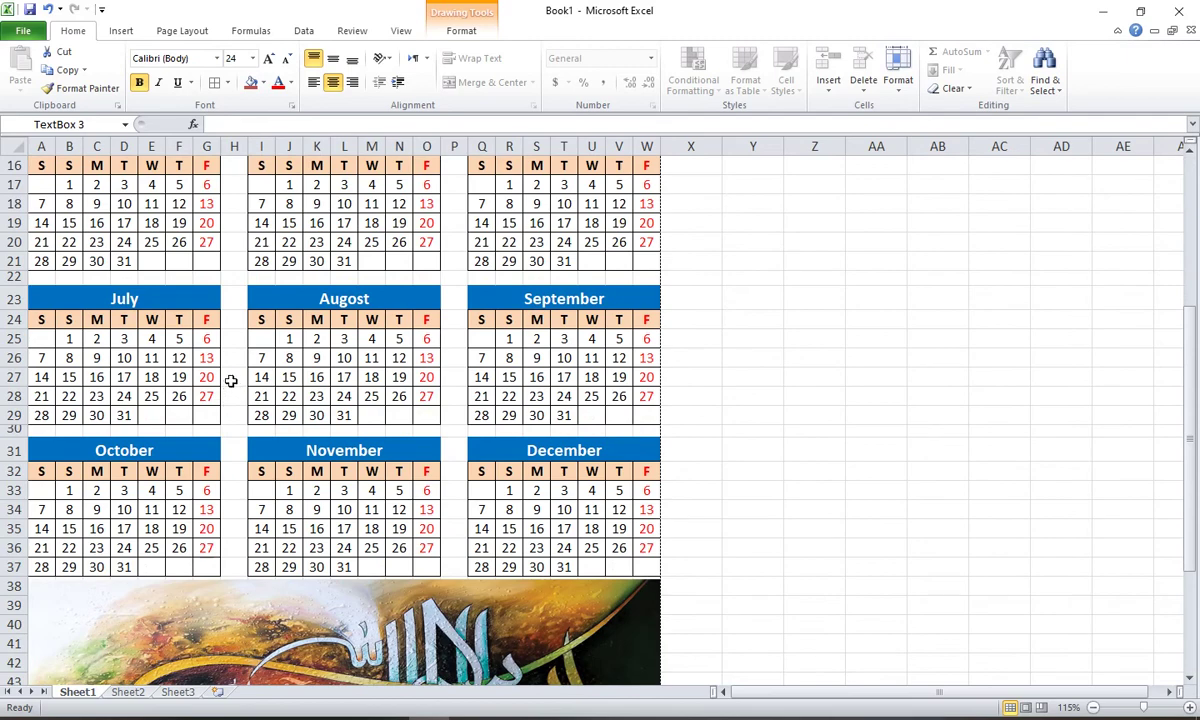
{"action": "scroll", "coordinate": [232, 385], "scroll_direction": "down", "scroll_amount": 4}
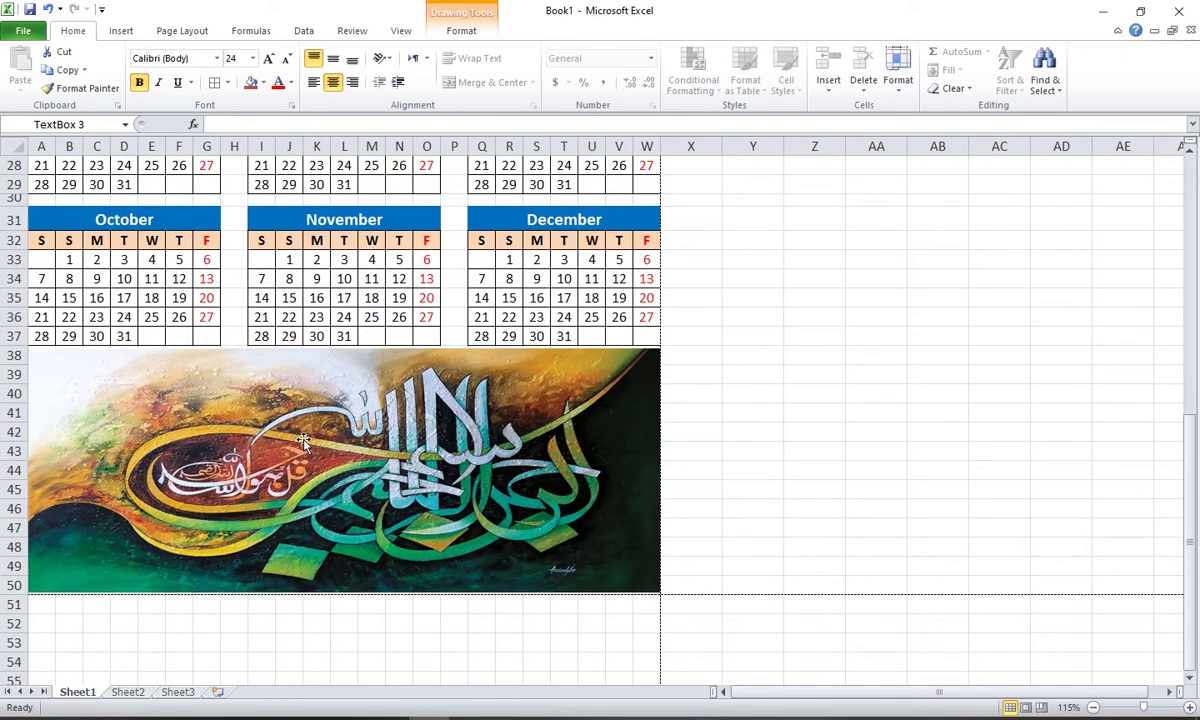
{"action": "scroll", "coordinate": [302, 440], "scroll_direction": "up", "scroll_amount": 9}
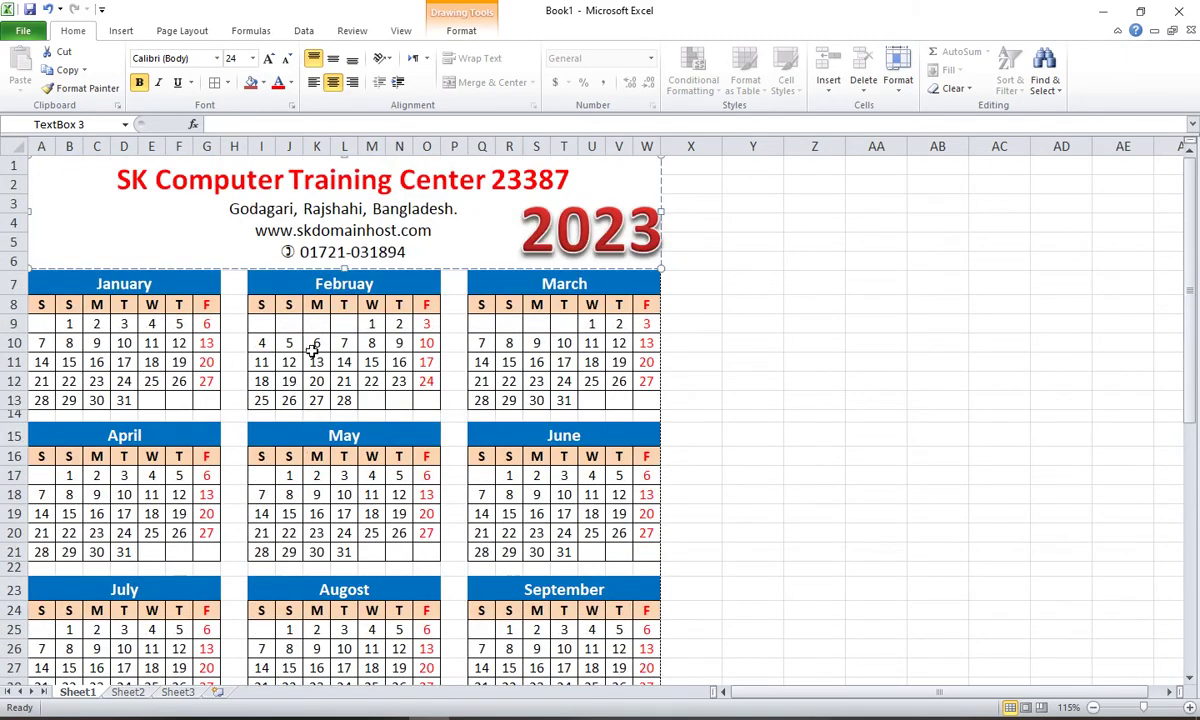
{"action": "left_click", "coordinate": [314, 345]}
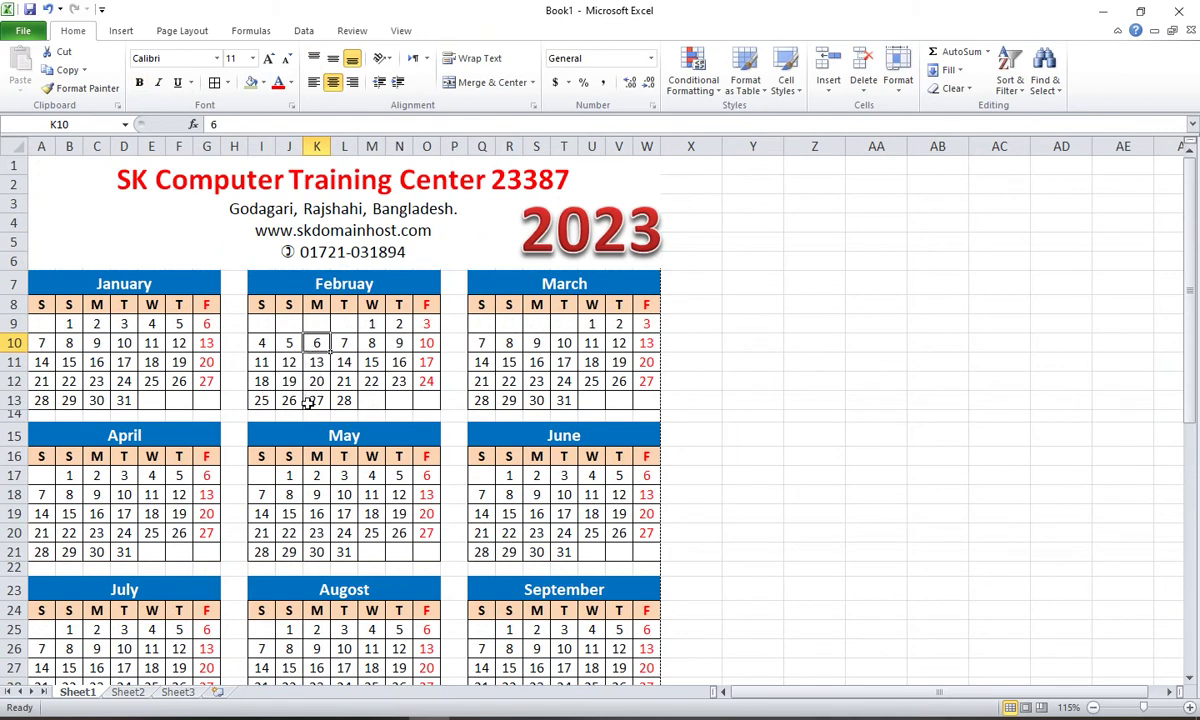
{"action": "left_click", "coordinate": [310, 401]}
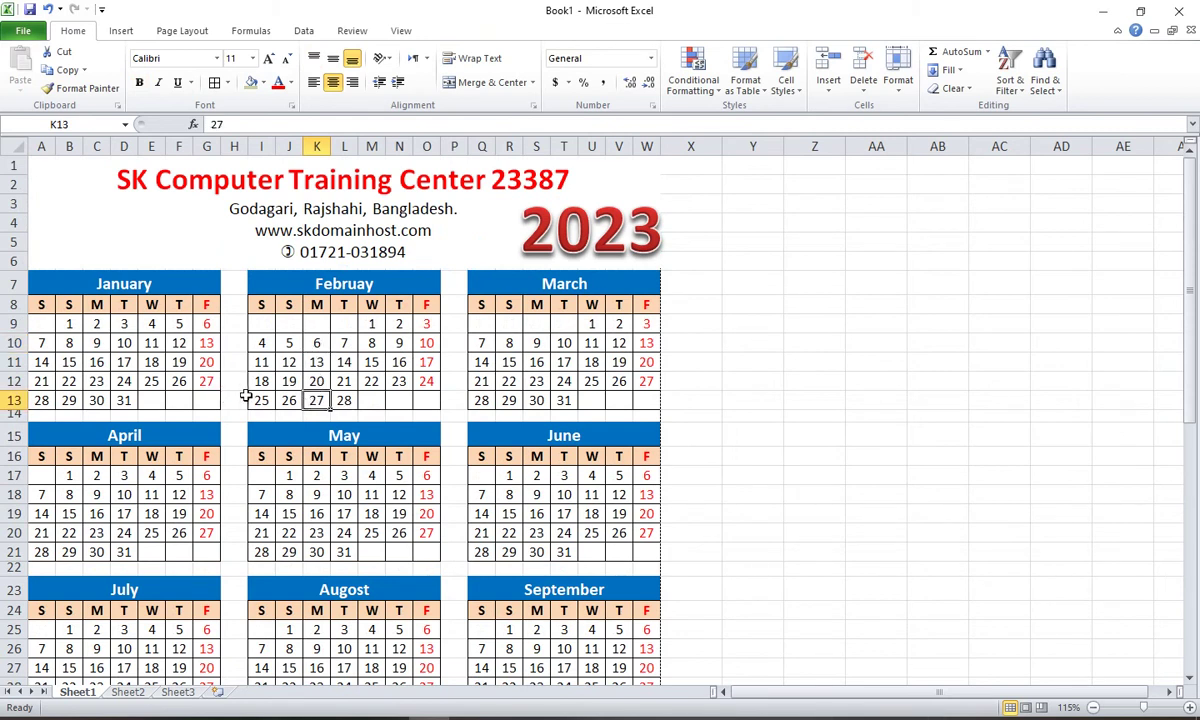
{"action": "left_click", "coordinate": [311, 416]}
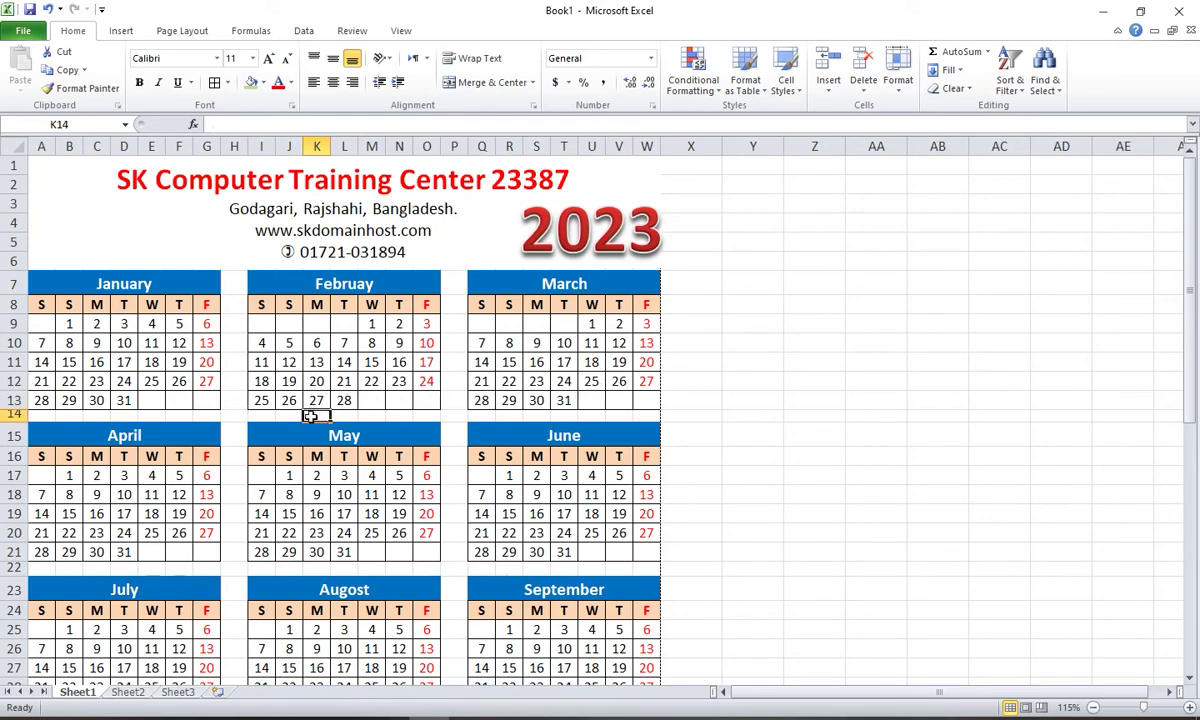
{"action": "scroll", "coordinate": [311, 416], "scroll_direction": "down", "scroll_amount": 7}
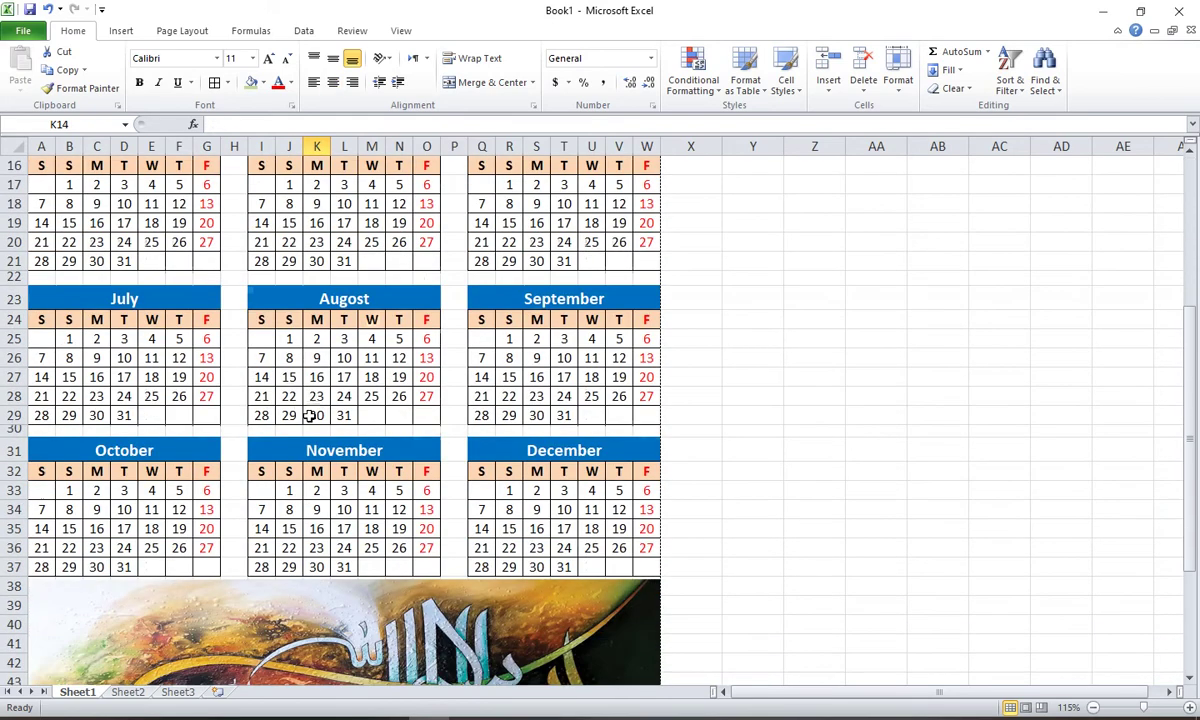
{"action": "scroll", "coordinate": [314, 424], "scroll_direction": "down", "scroll_amount": 2}
{"action": "scroll", "coordinate": [316, 430], "scroll_direction": "up", "scroll_amount": 9}
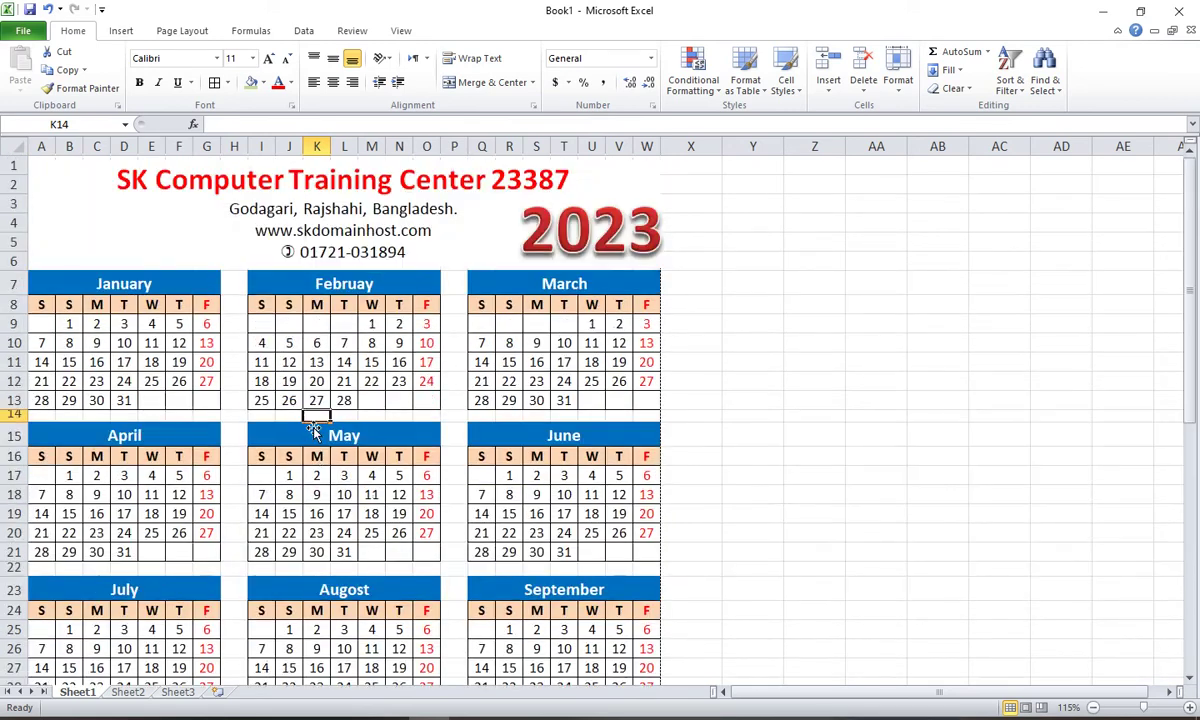
{"action": "left_click", "coordinate": [283, 342]}
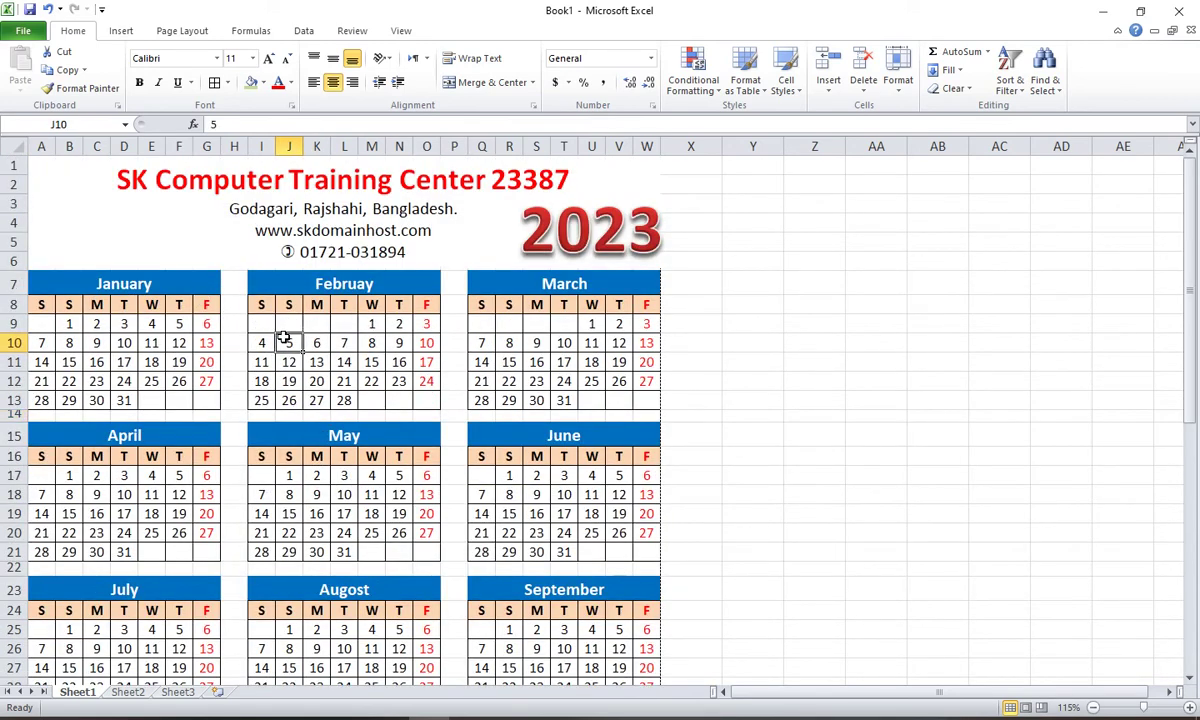
{"action": "left_click", "coordinate": [257, 210]}
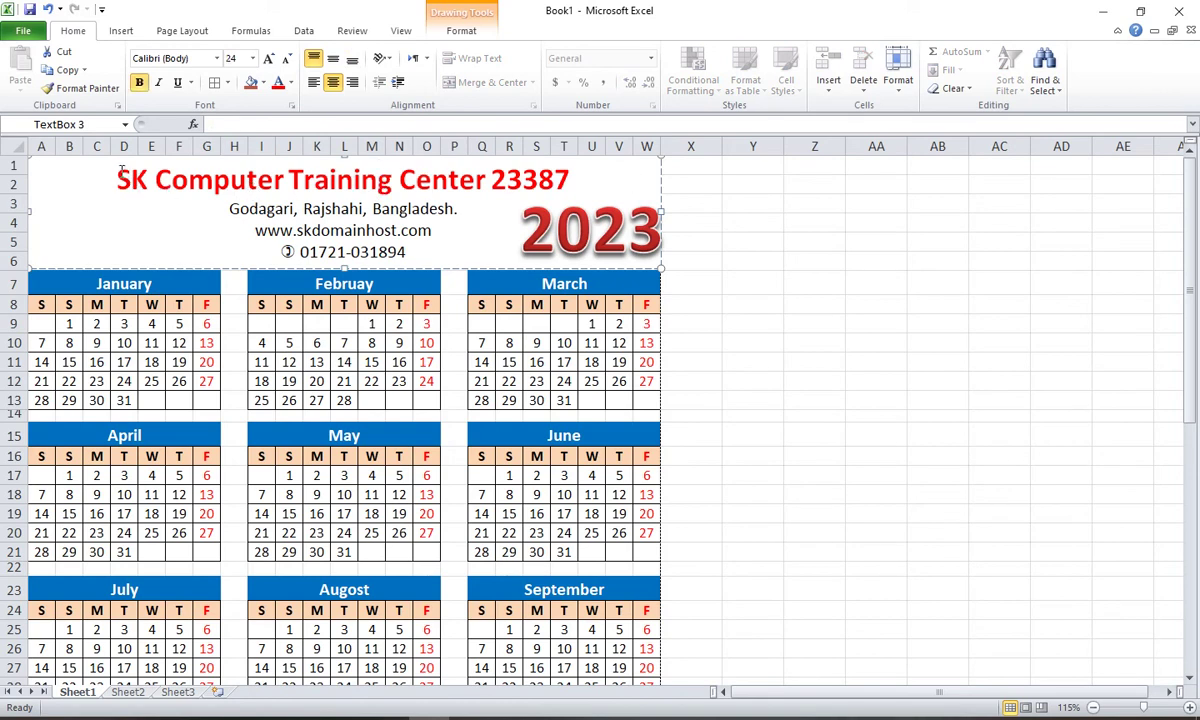
{"action": "left_click_drag", "start_coordinate": [117, 181], "coordinate": [409, 251]}
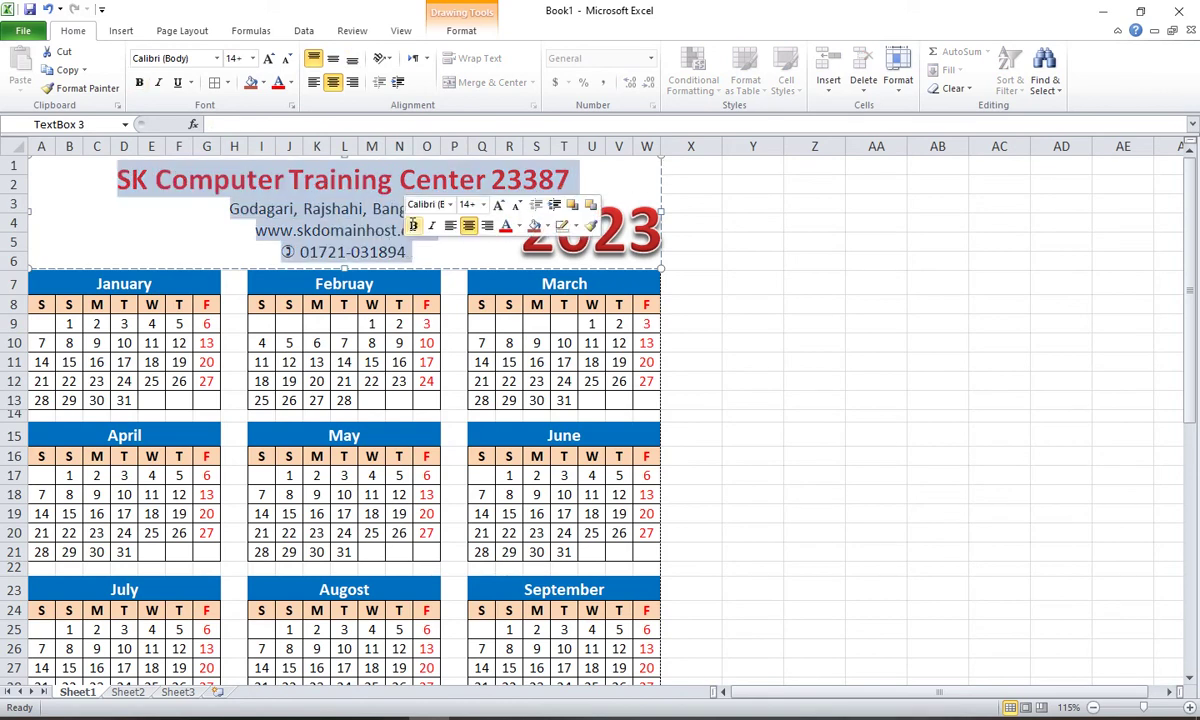
{"action": "left_click", "coordinate": [399, 362]}
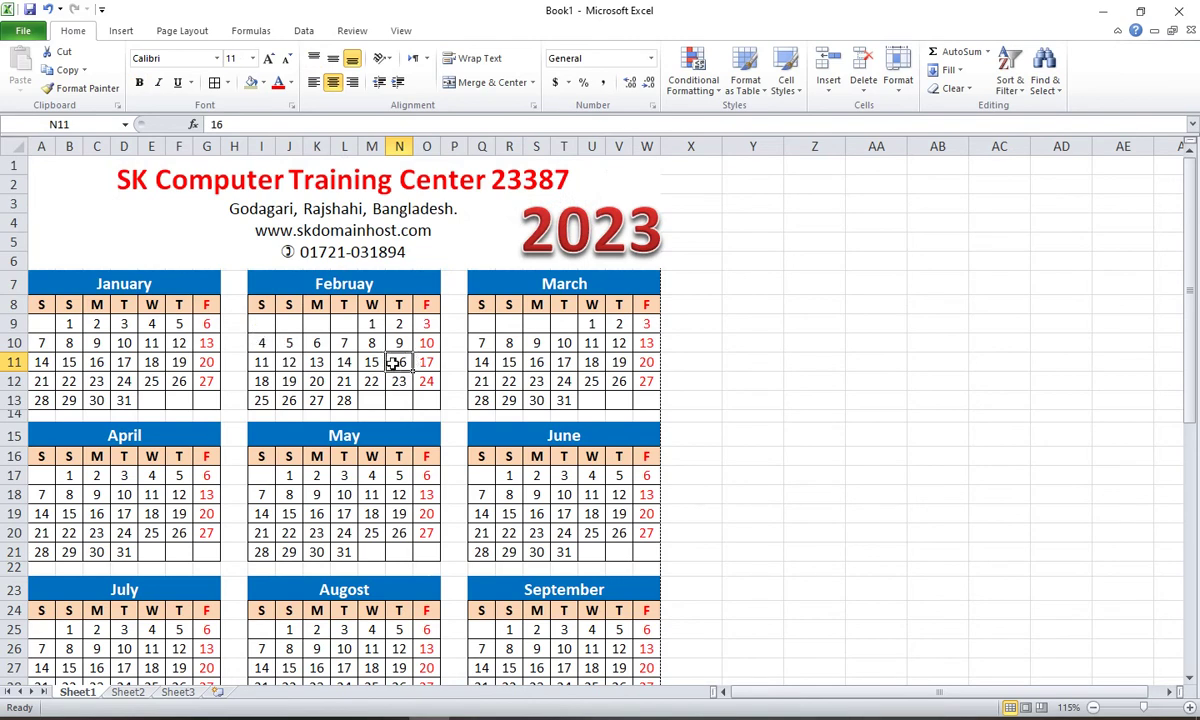
{"action": "scroll", "coordinate": [395, 364], "scroll_direction": "down", "scroll_amount": 7}
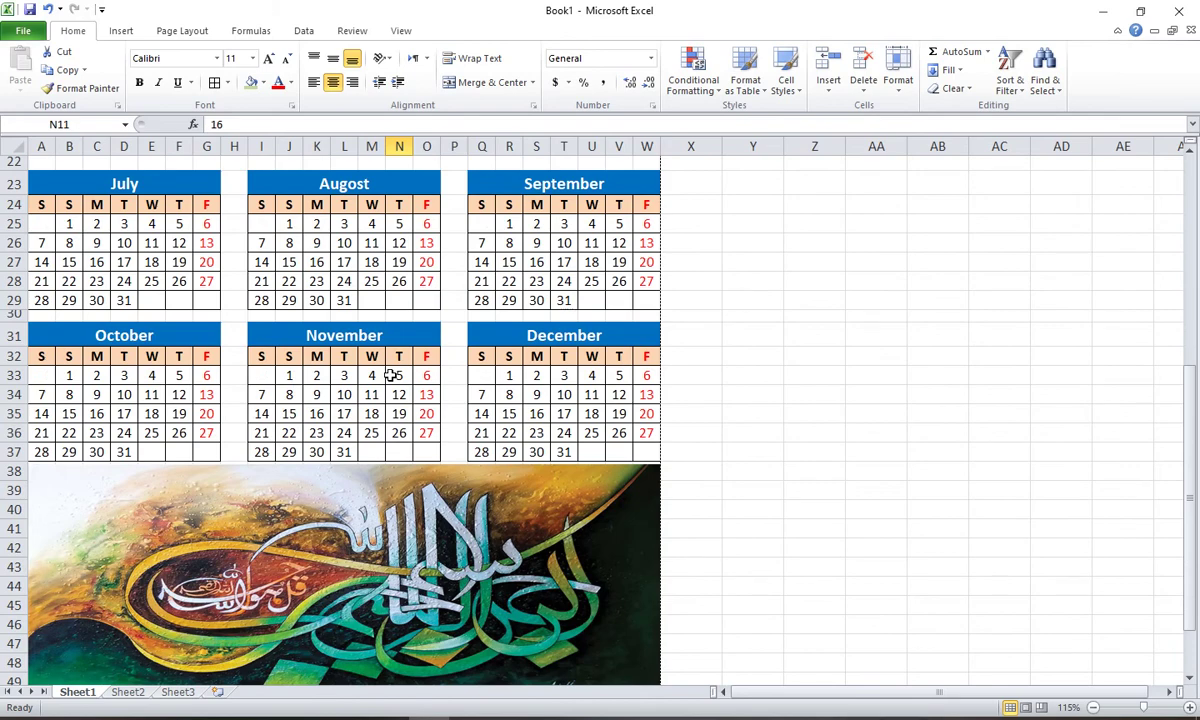
{"action": "scroll", "coordinate": [395, 374], "scroll_direction": "down", "scroll_amount": 2}
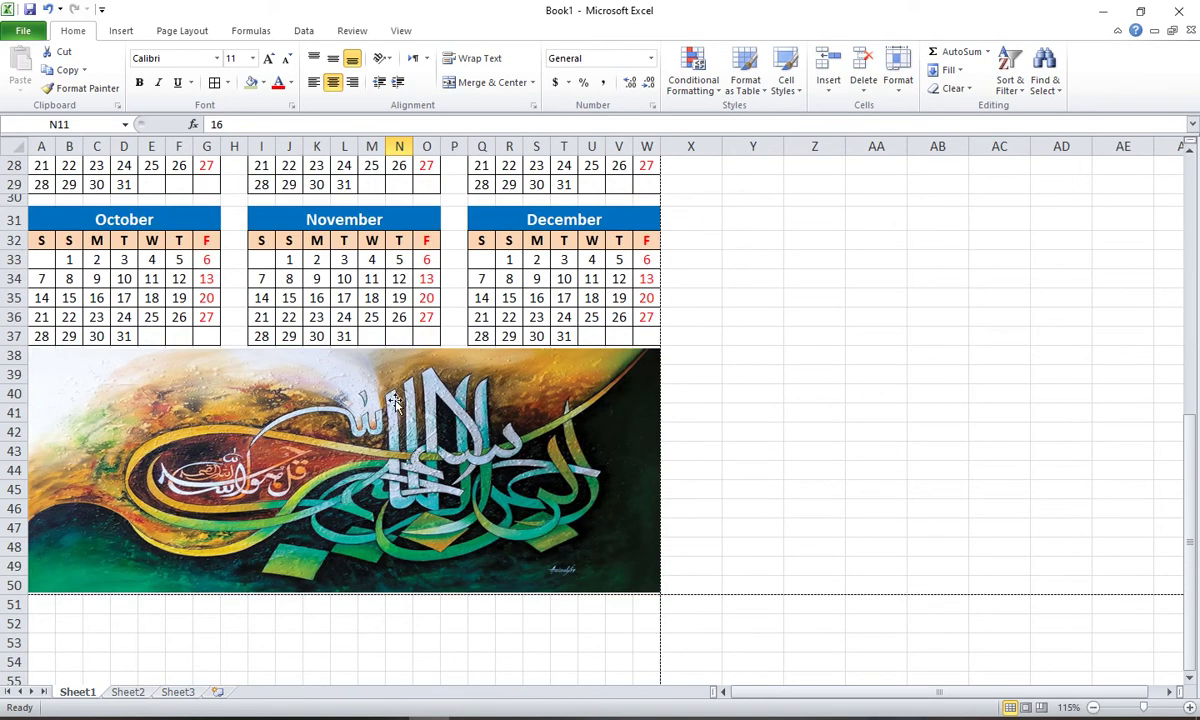
{"action": "scroll", "coordinate": [395, 400], "scroll_direction": "up", "scroll_amount": 9}
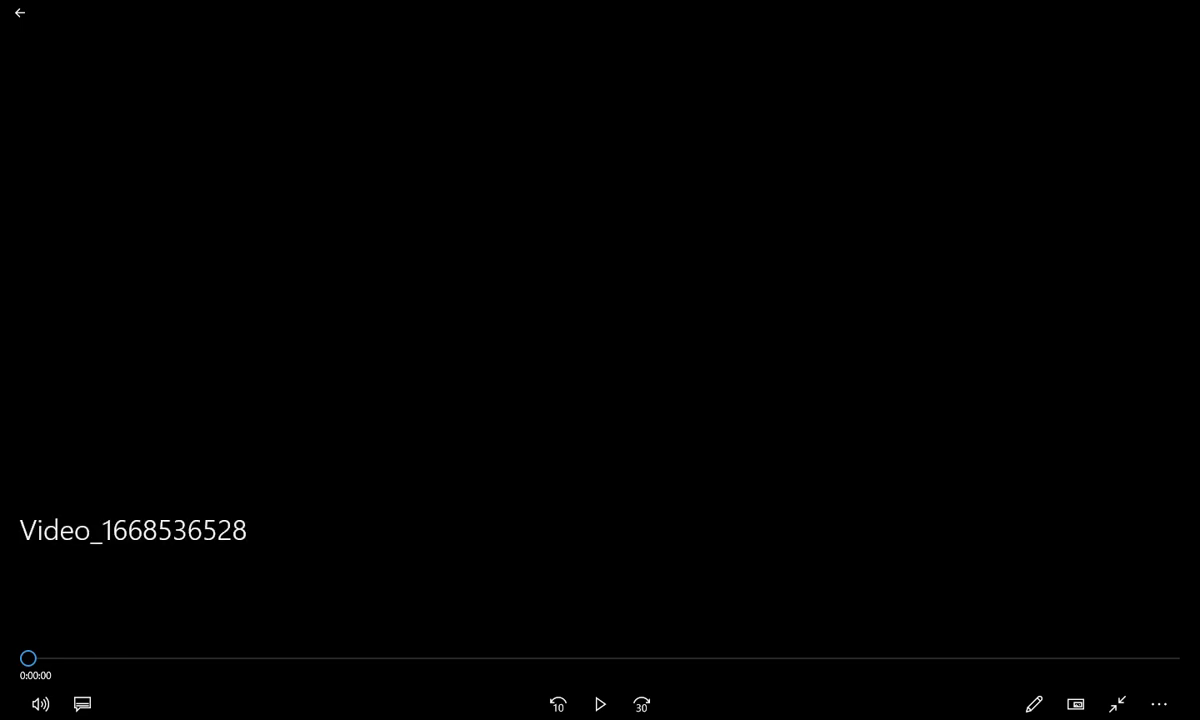
Step: Exit full screen, close the media player, and bring the aTube Catcher recorder forward
{"action": "key", "text": "Escape"}
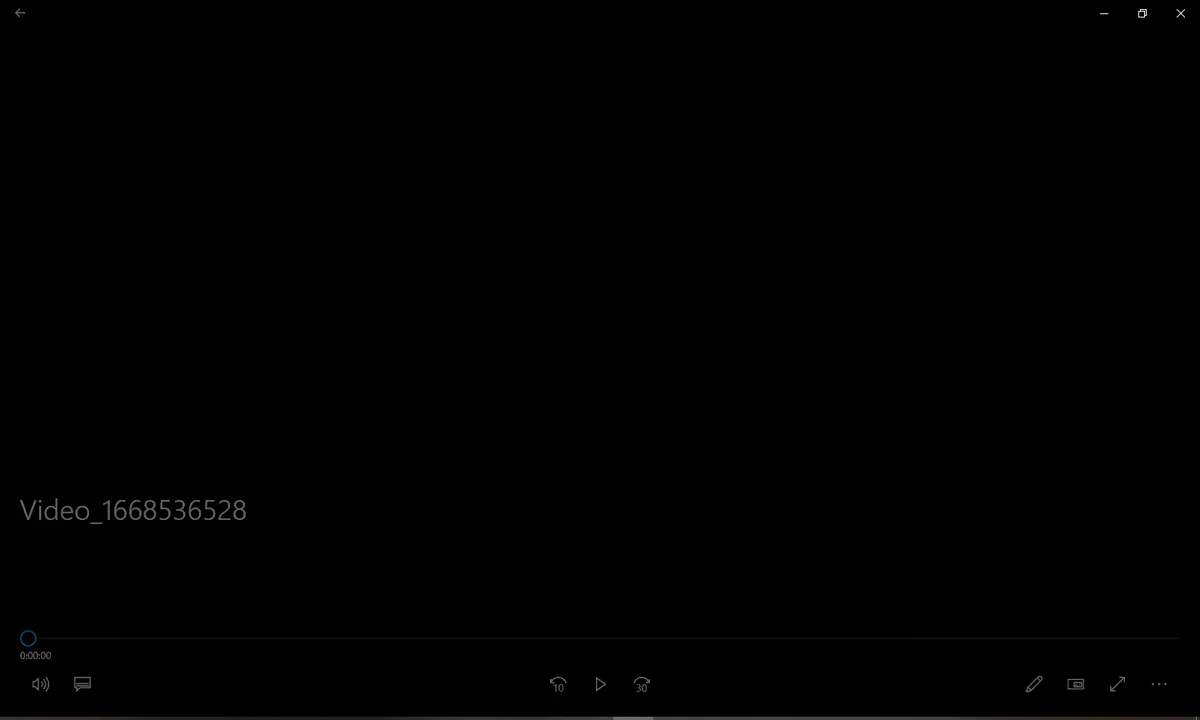
{"action": "left_click", "coordinate": [1180, 13]}
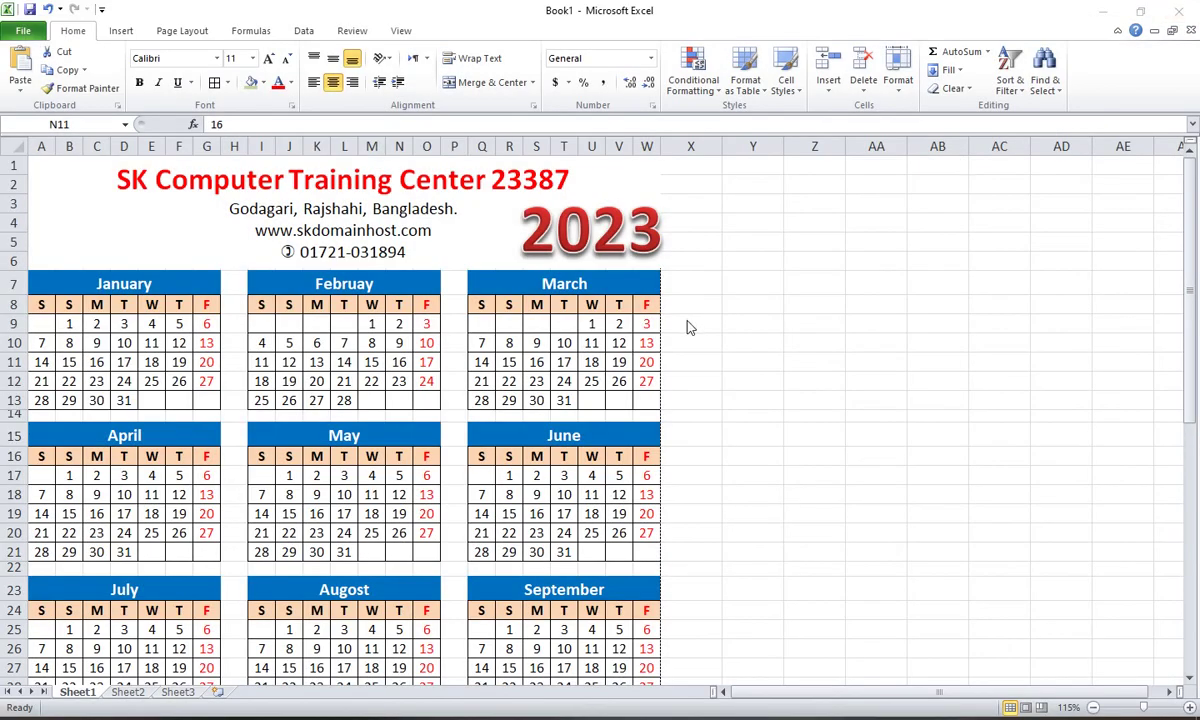
{"action": "left_click", "coordinate": [607, 716]}
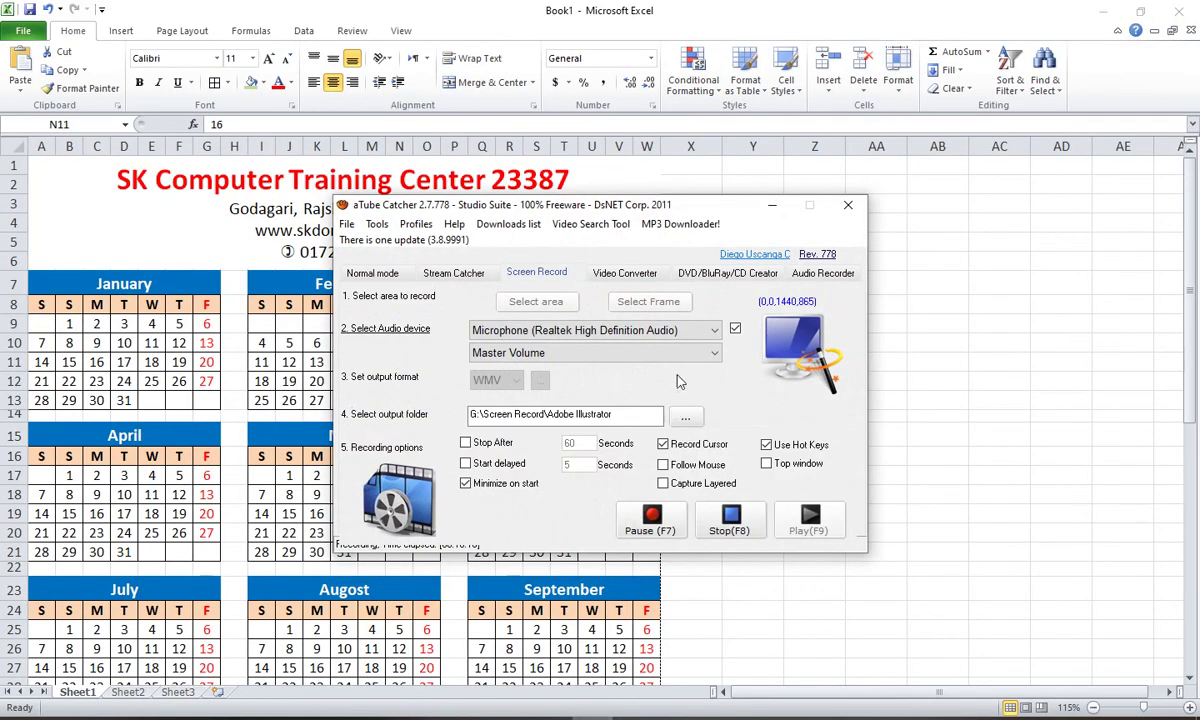